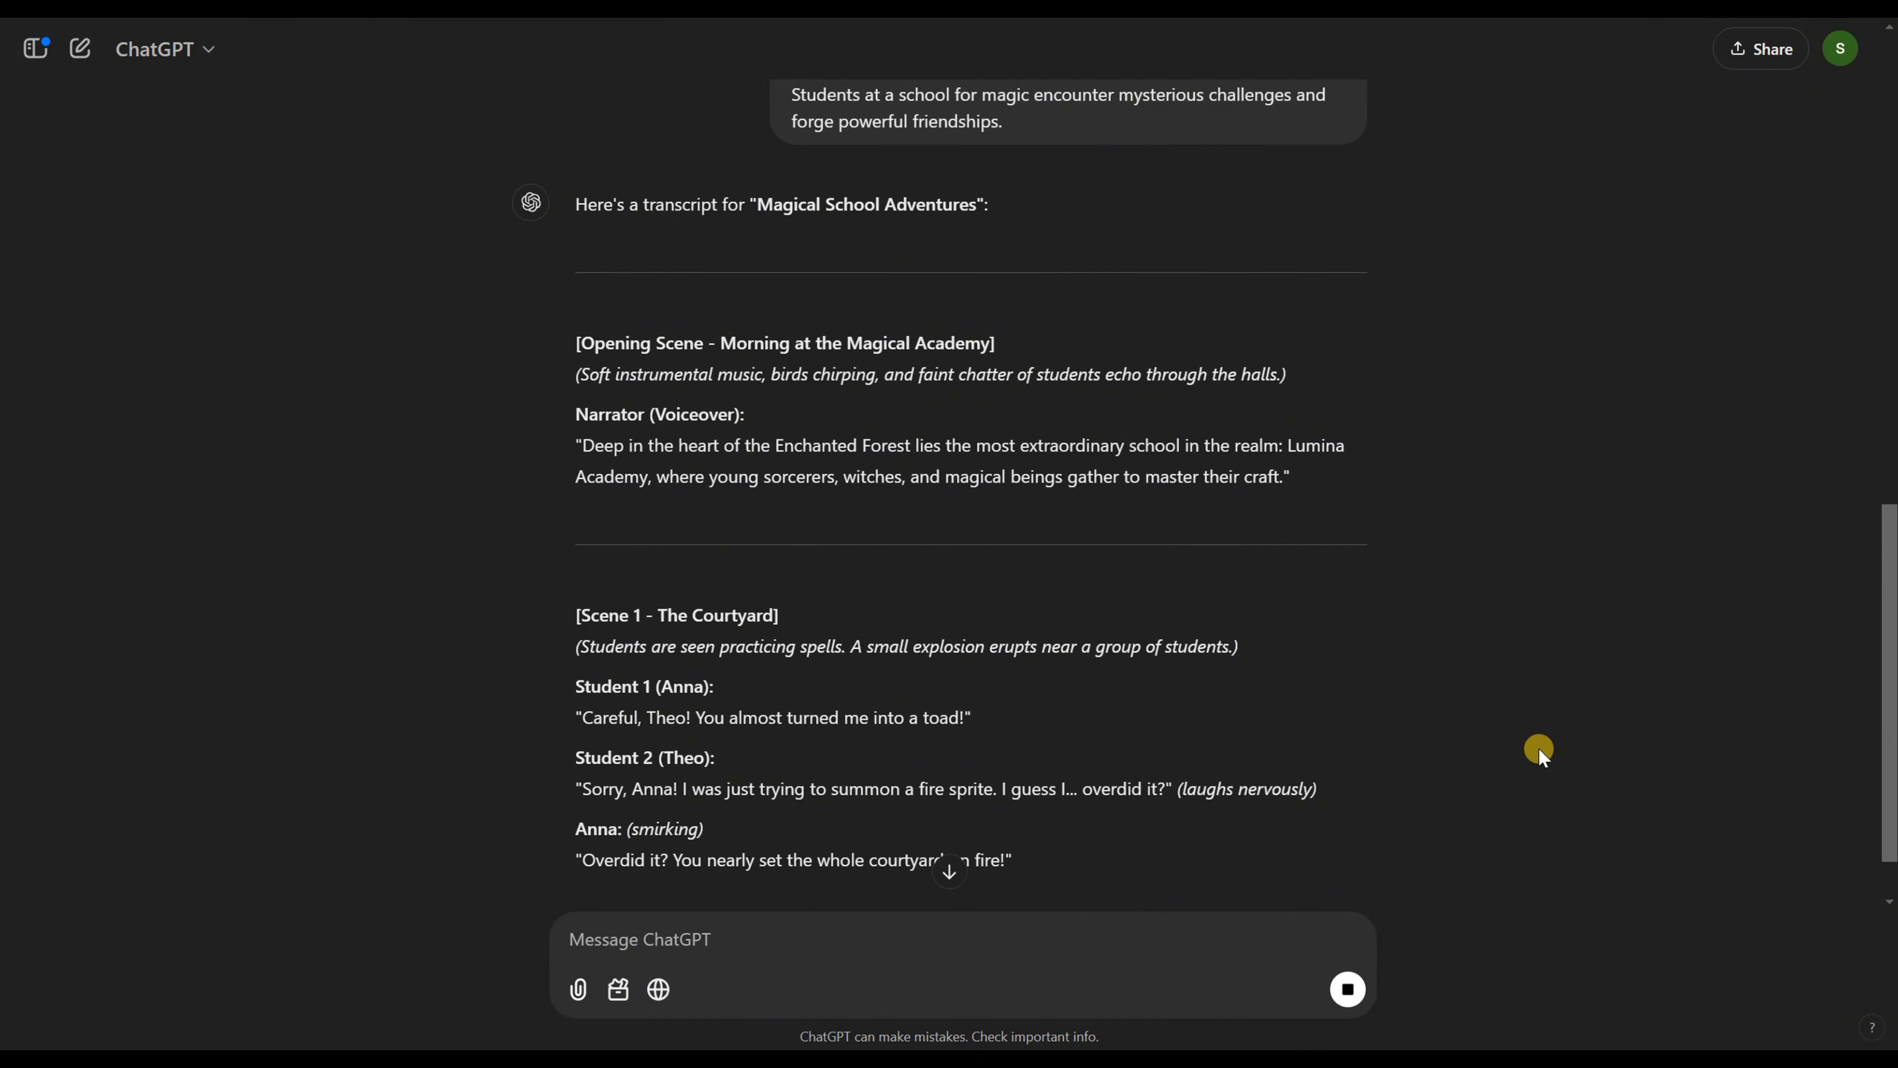
Step: Read through the generated "Magical School Adventures" transcript in ChatGPT
scroll(1538, 748, "down", 3)
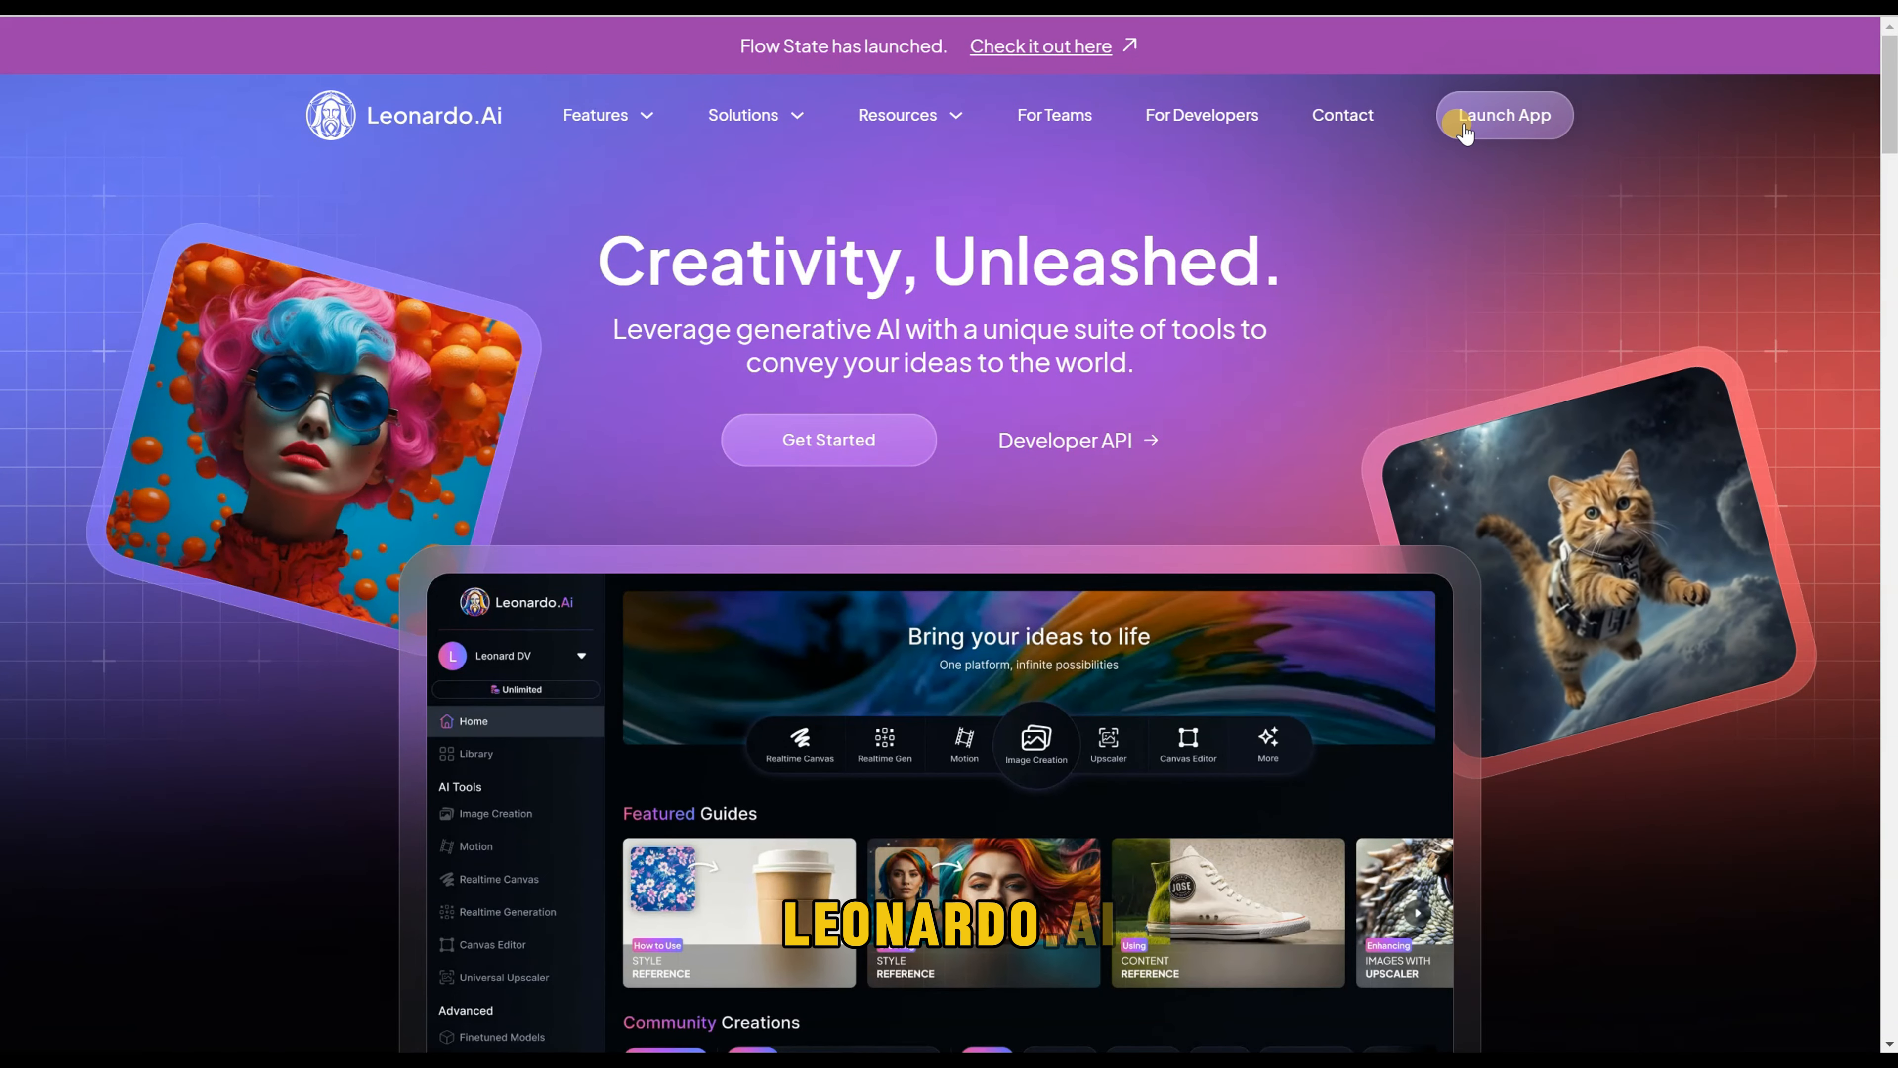
Step: Switch to Leonardo.Ai, launch its app and open the Image Creation tool
left_click(1502, 120)
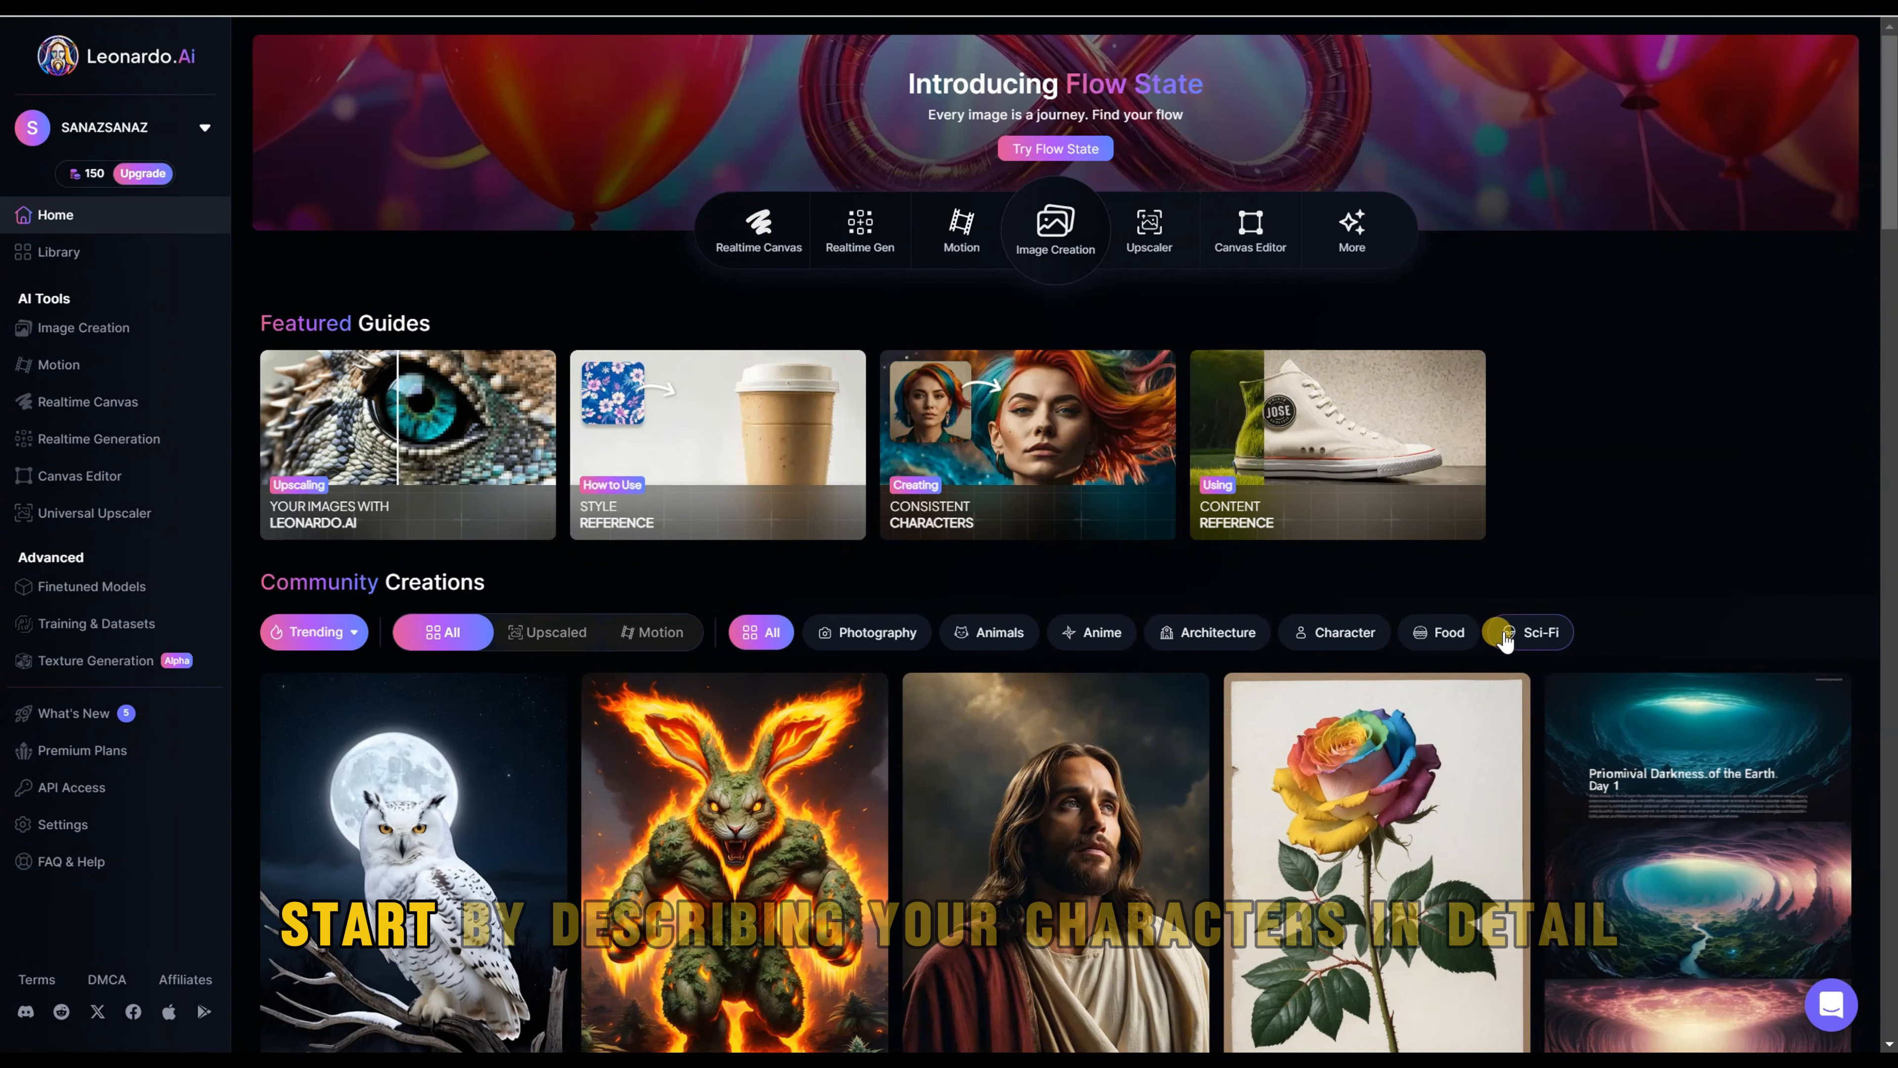
left_click(1055, 254)
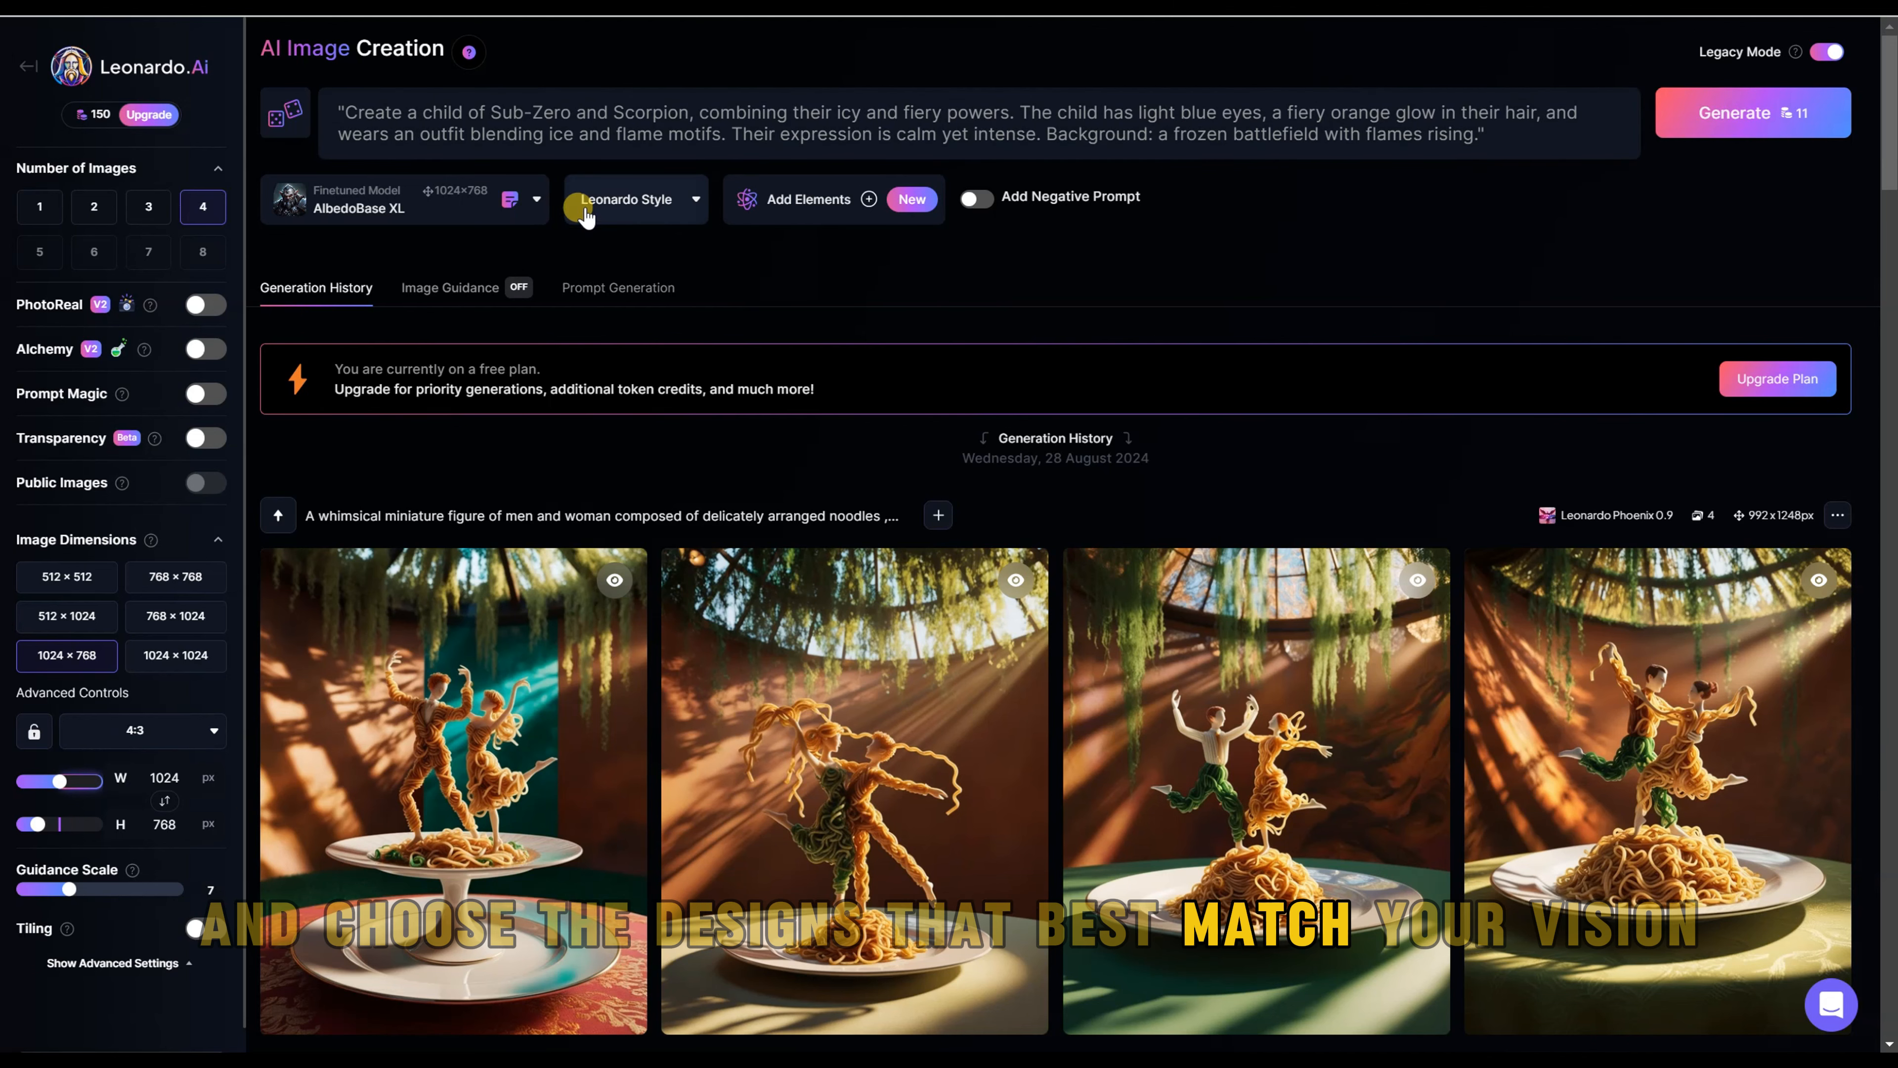
Step: Examine the preset styles, finetuned models and generation settings available for image creation
left_click(686, 206)
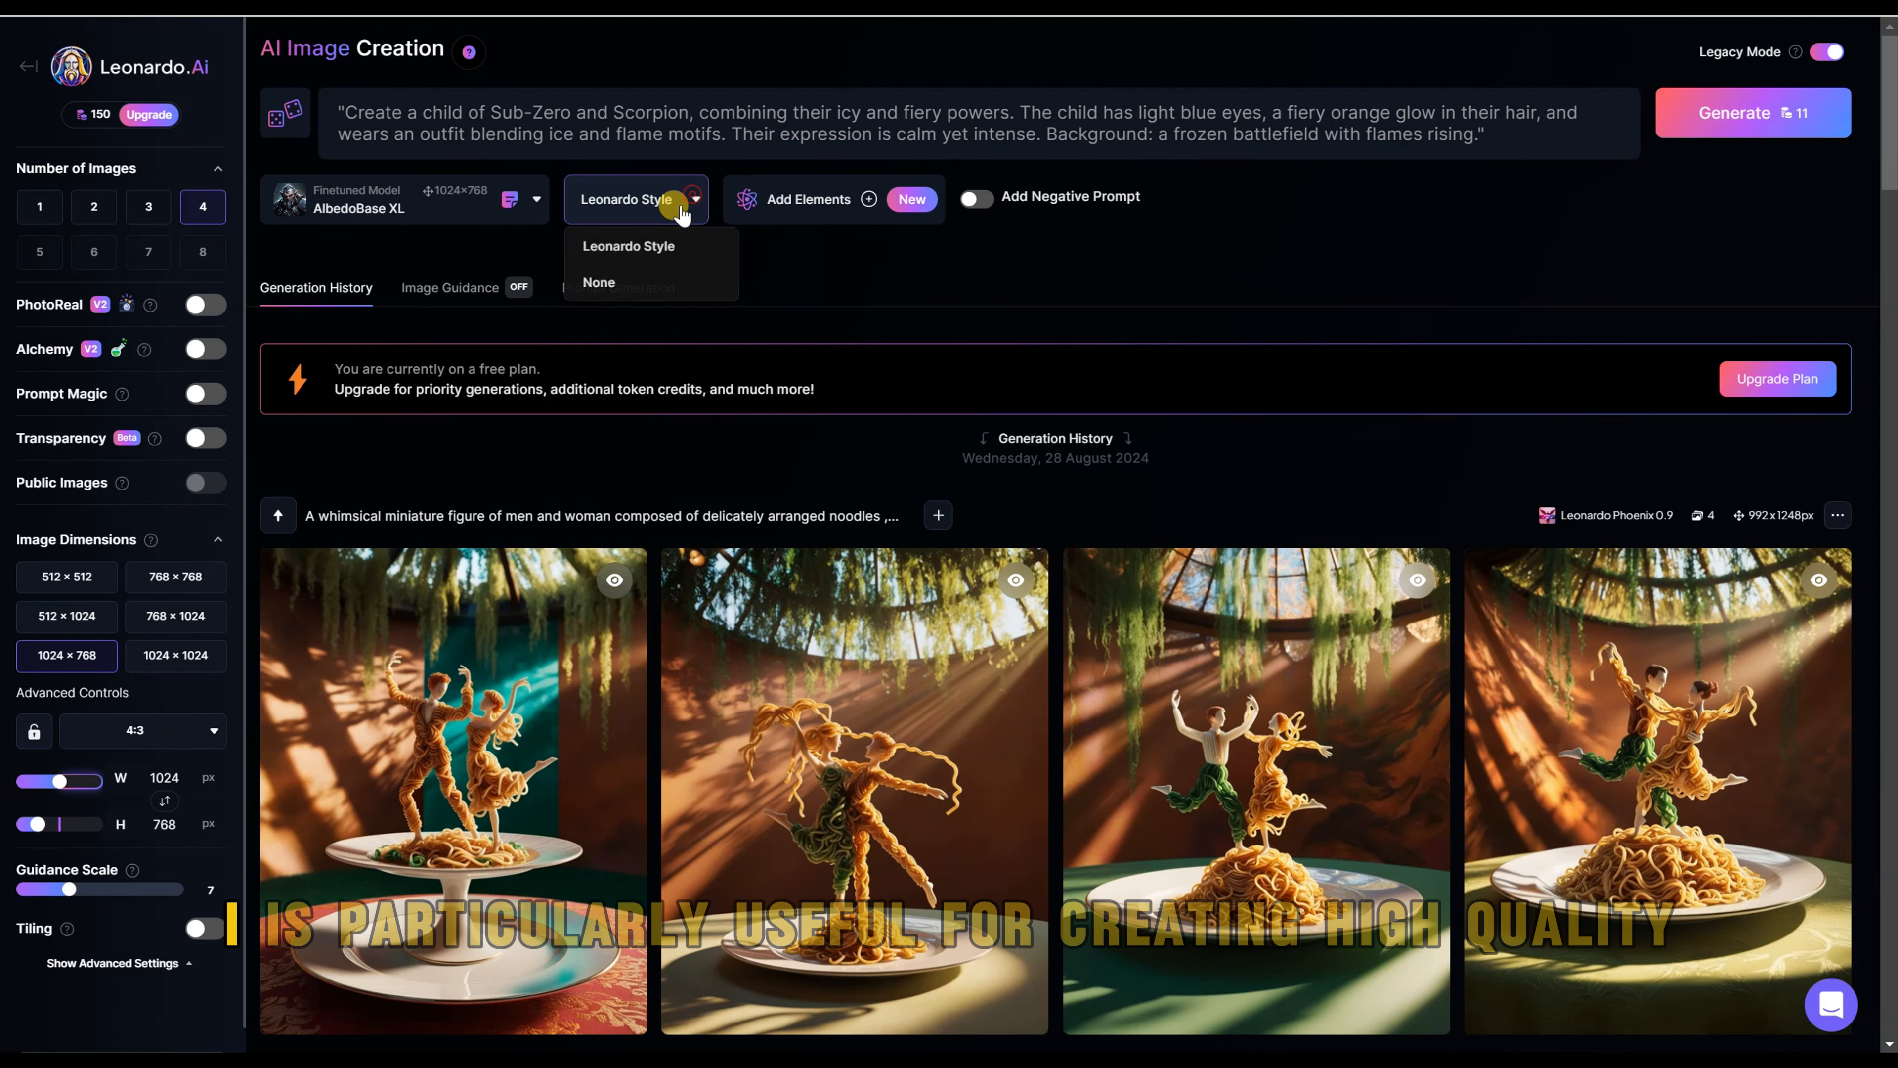
left_click(536, 199)
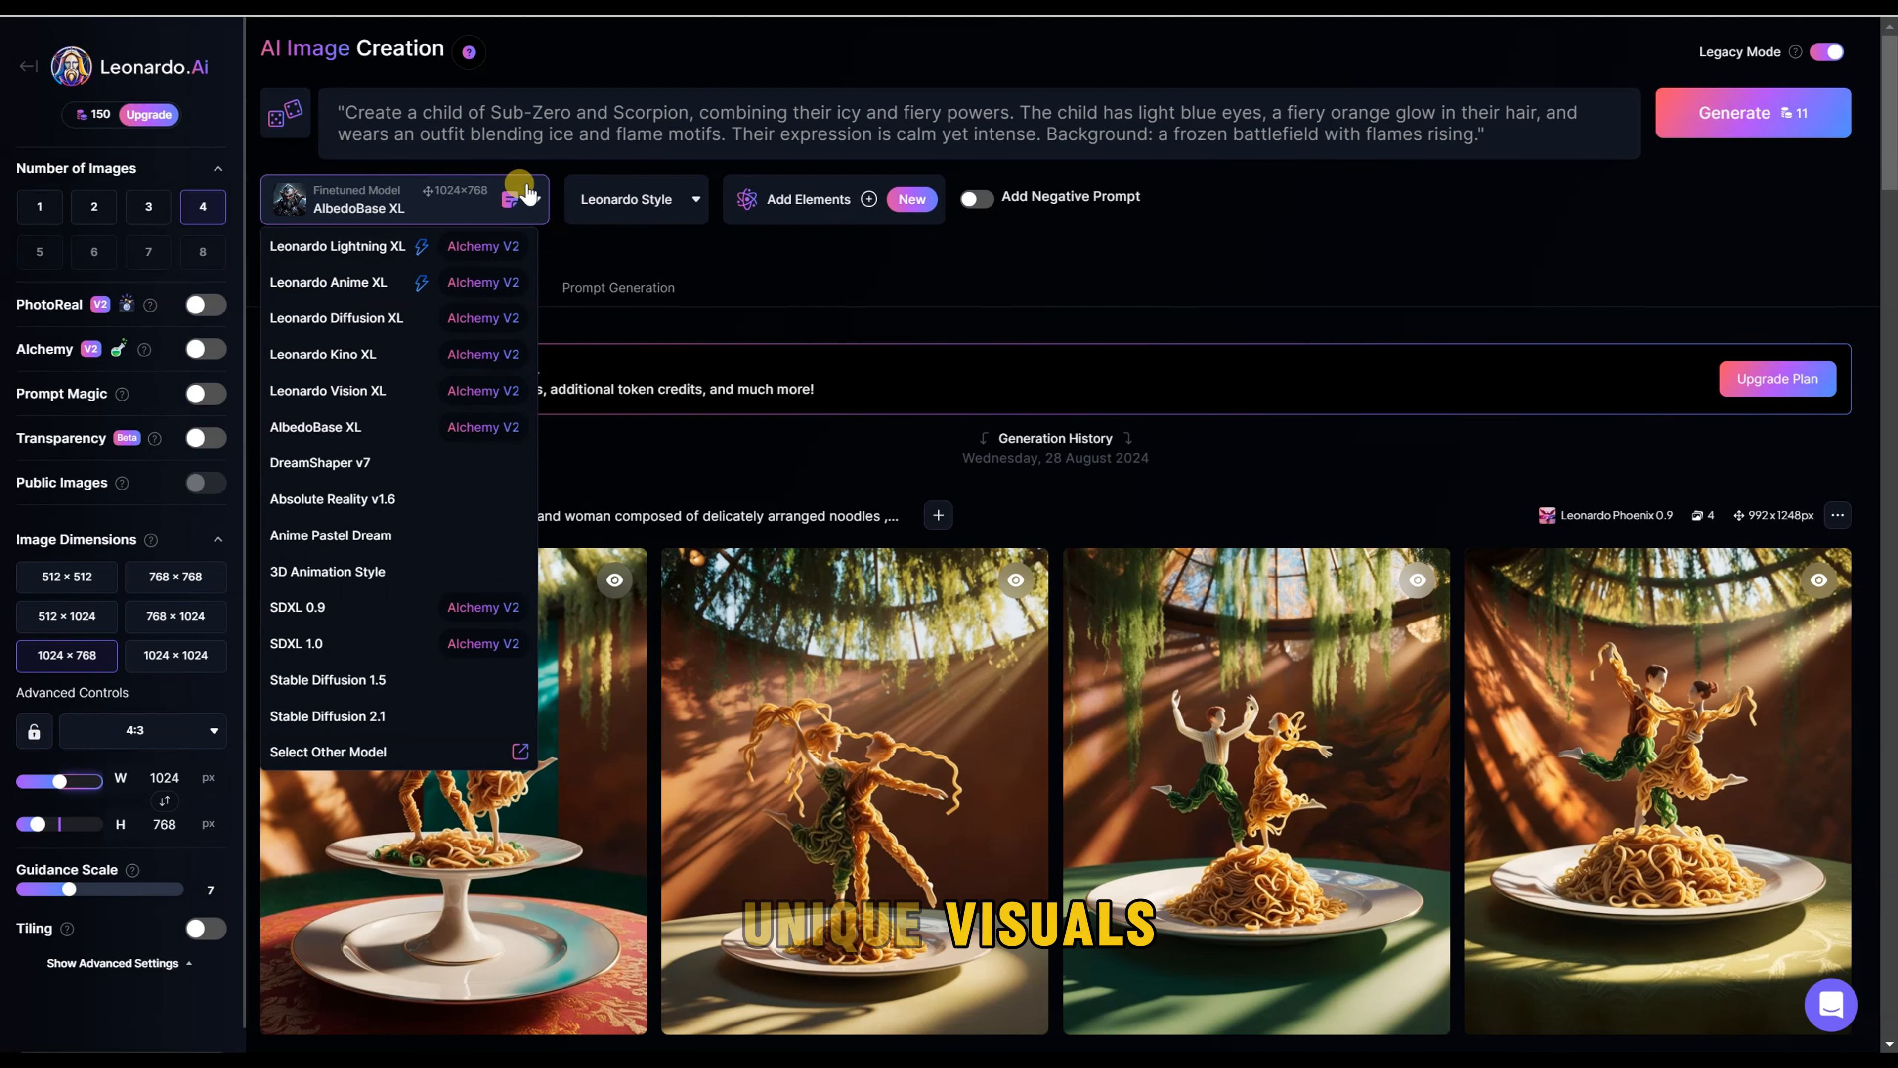
left_click(539, 200)
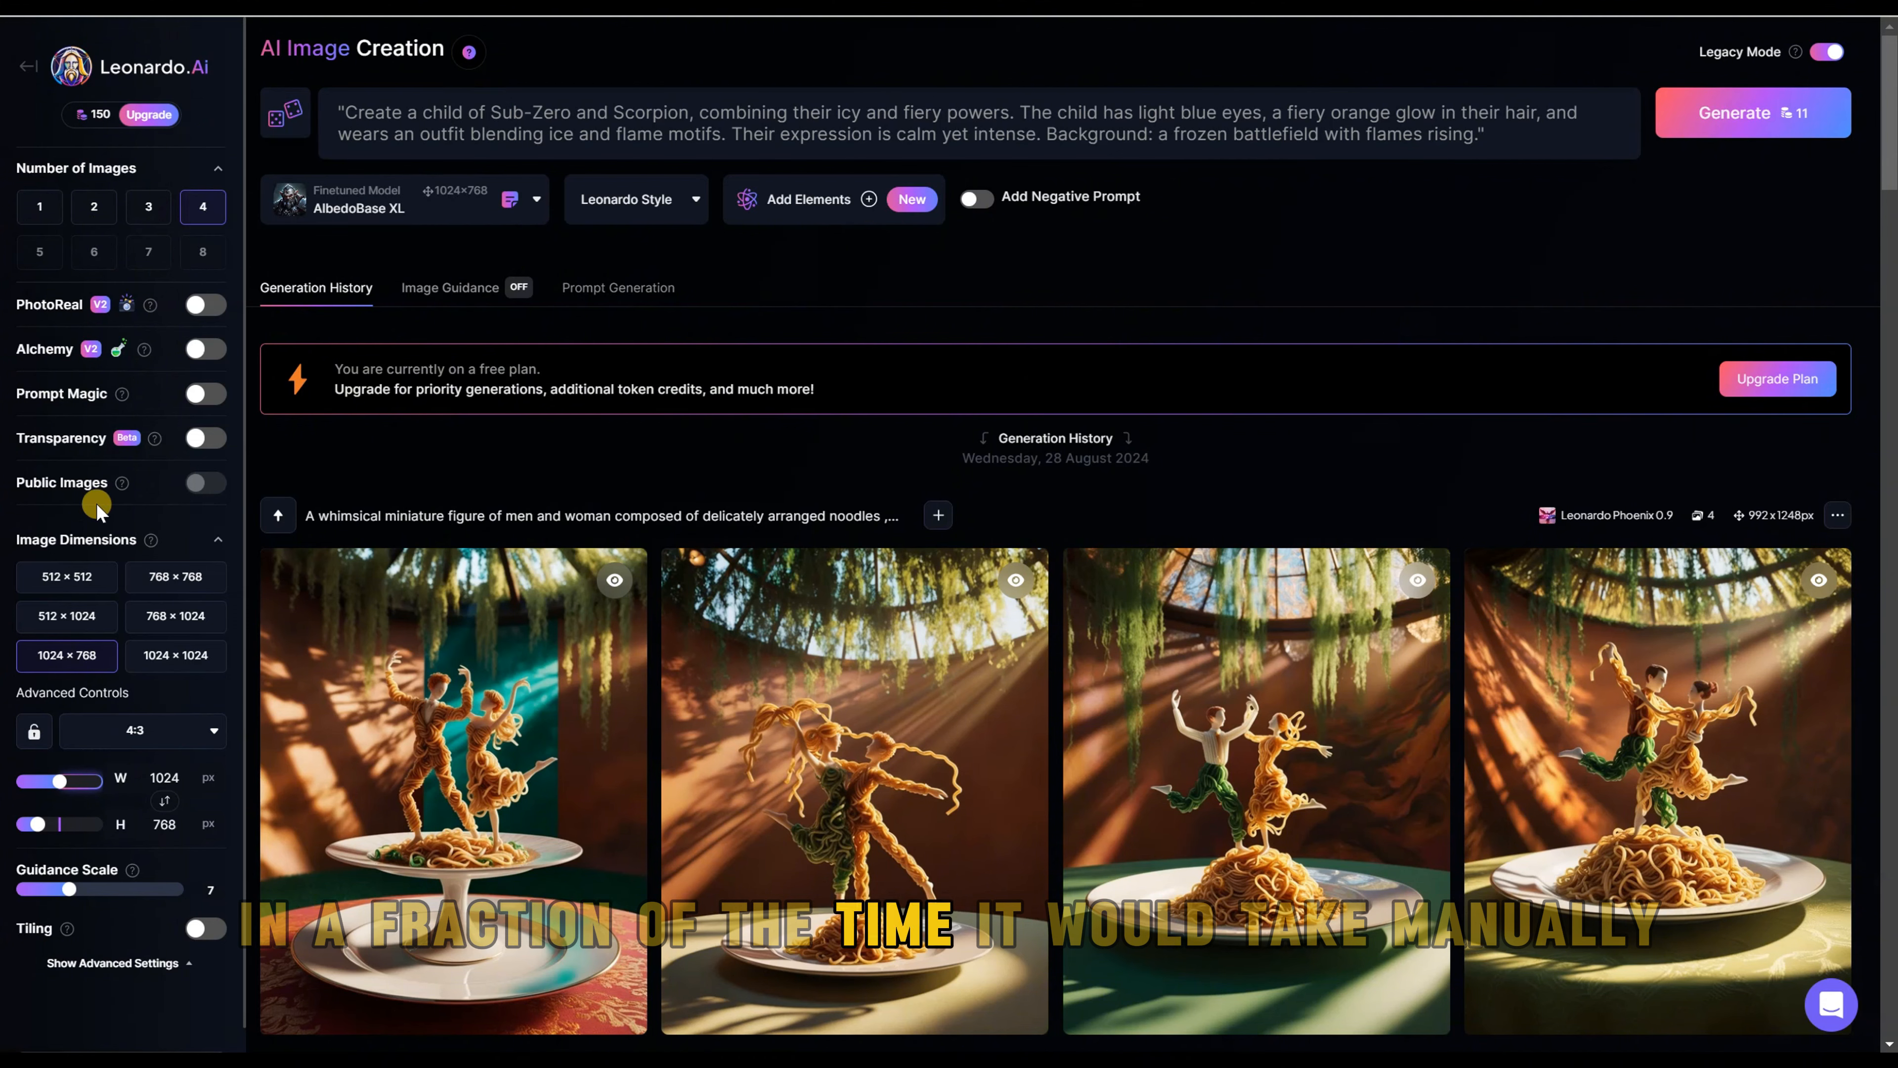
scroll(127, 755, "down", 1)
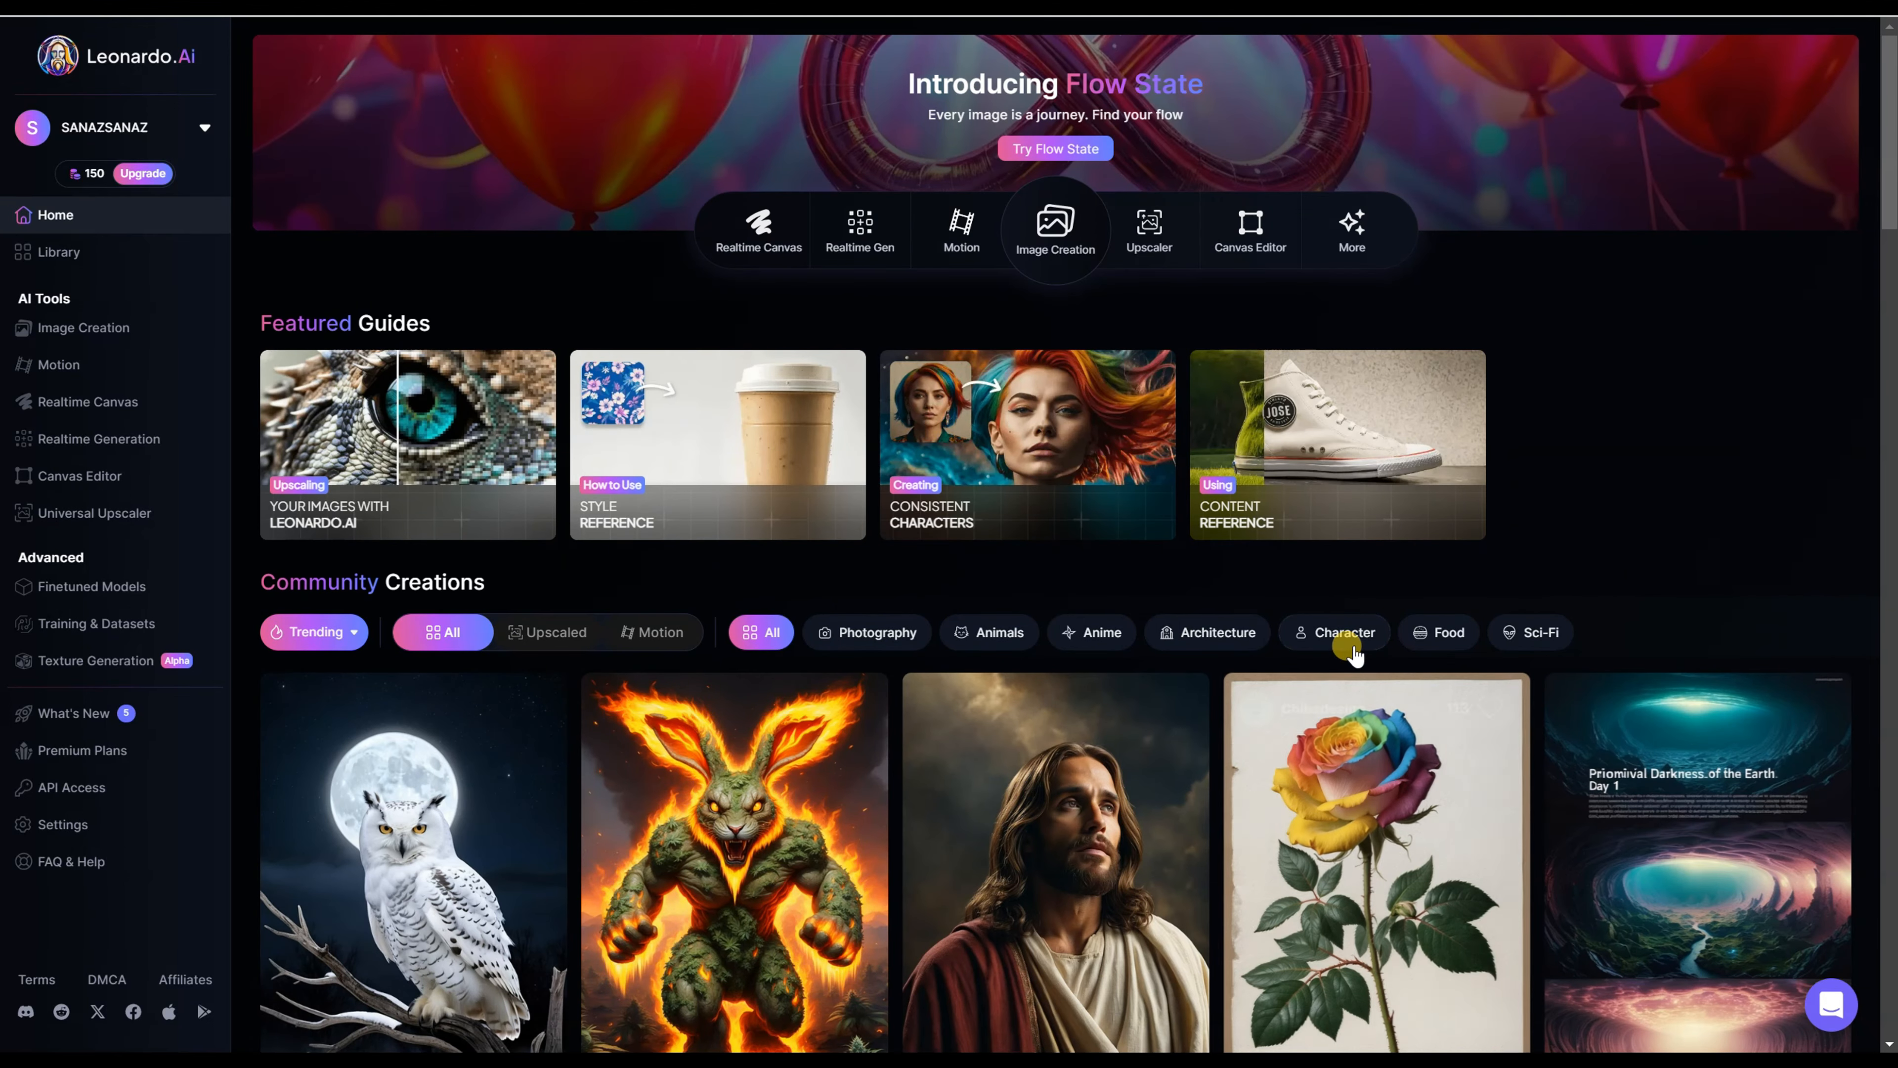
Step: Filter the Community Creations to Character, sort them by Top and browse the gallery
left_click(1328, 636)
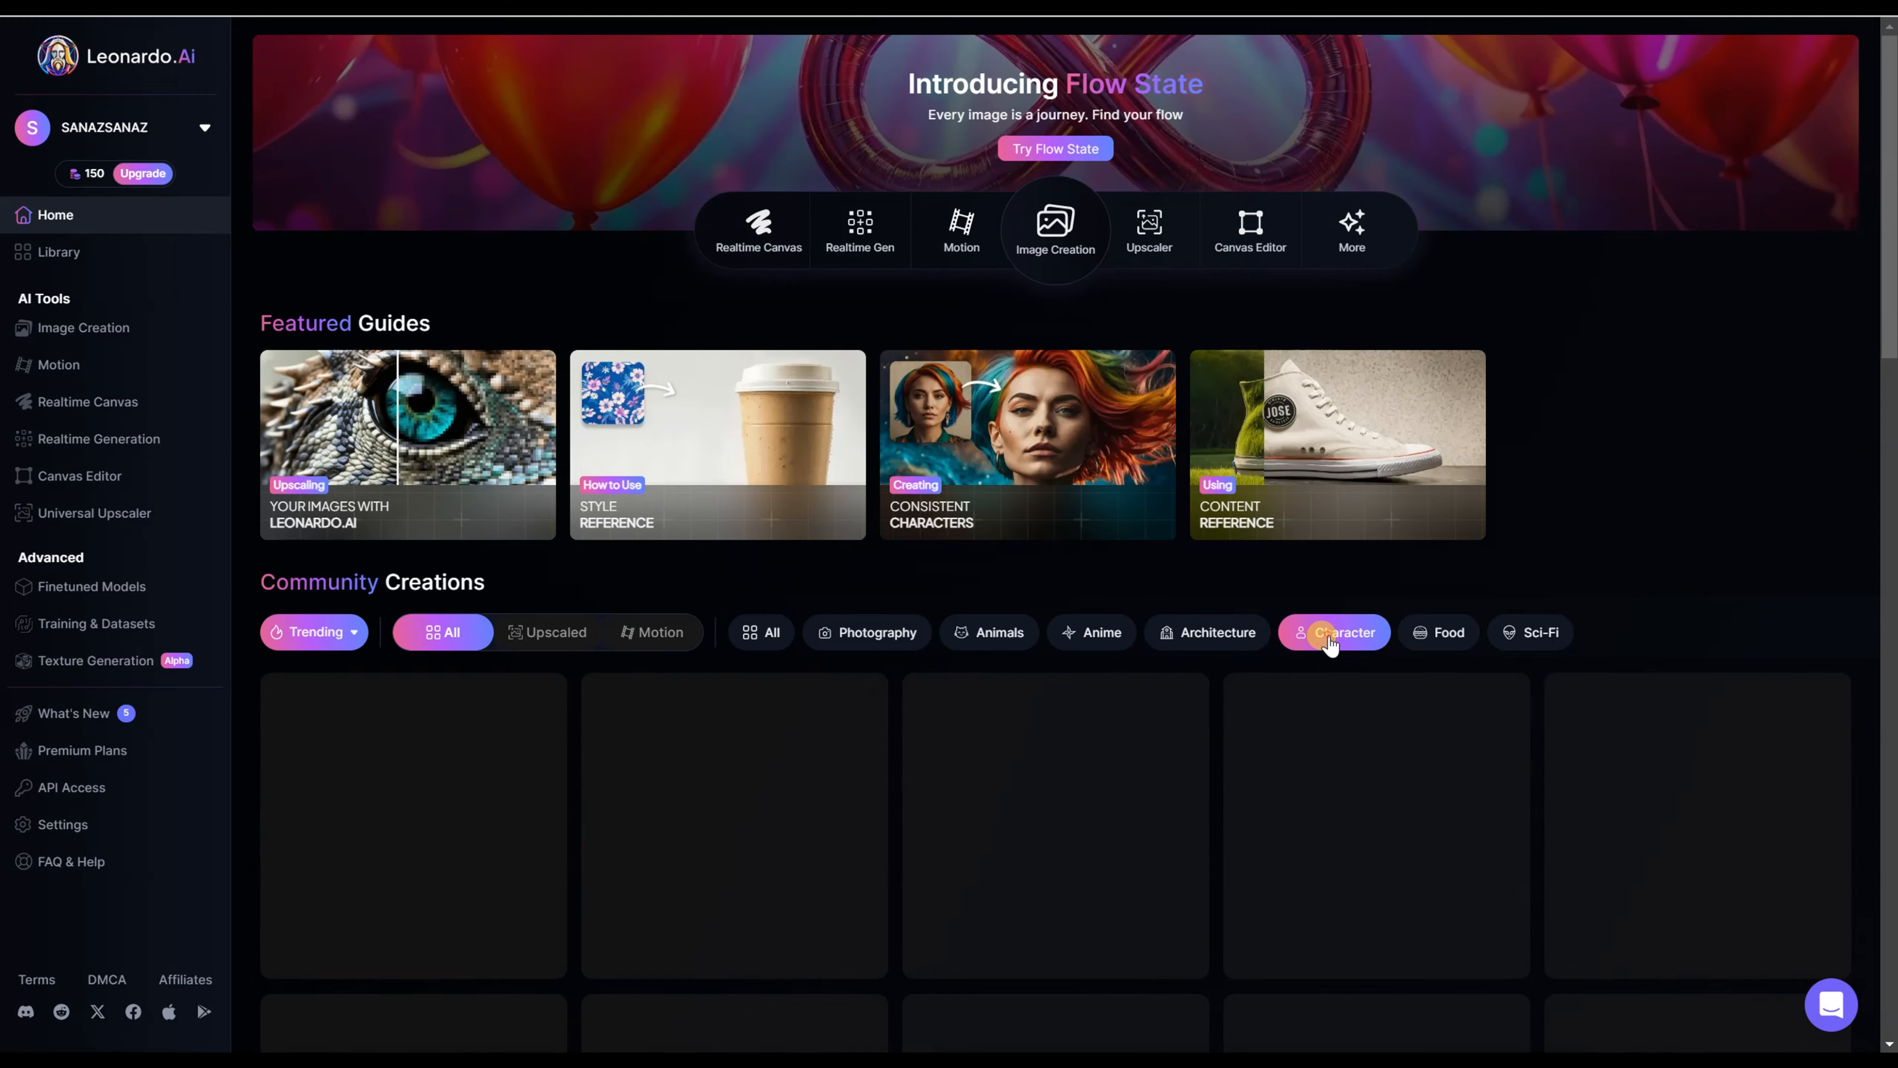
scroll(1686, 482, "down", 6)
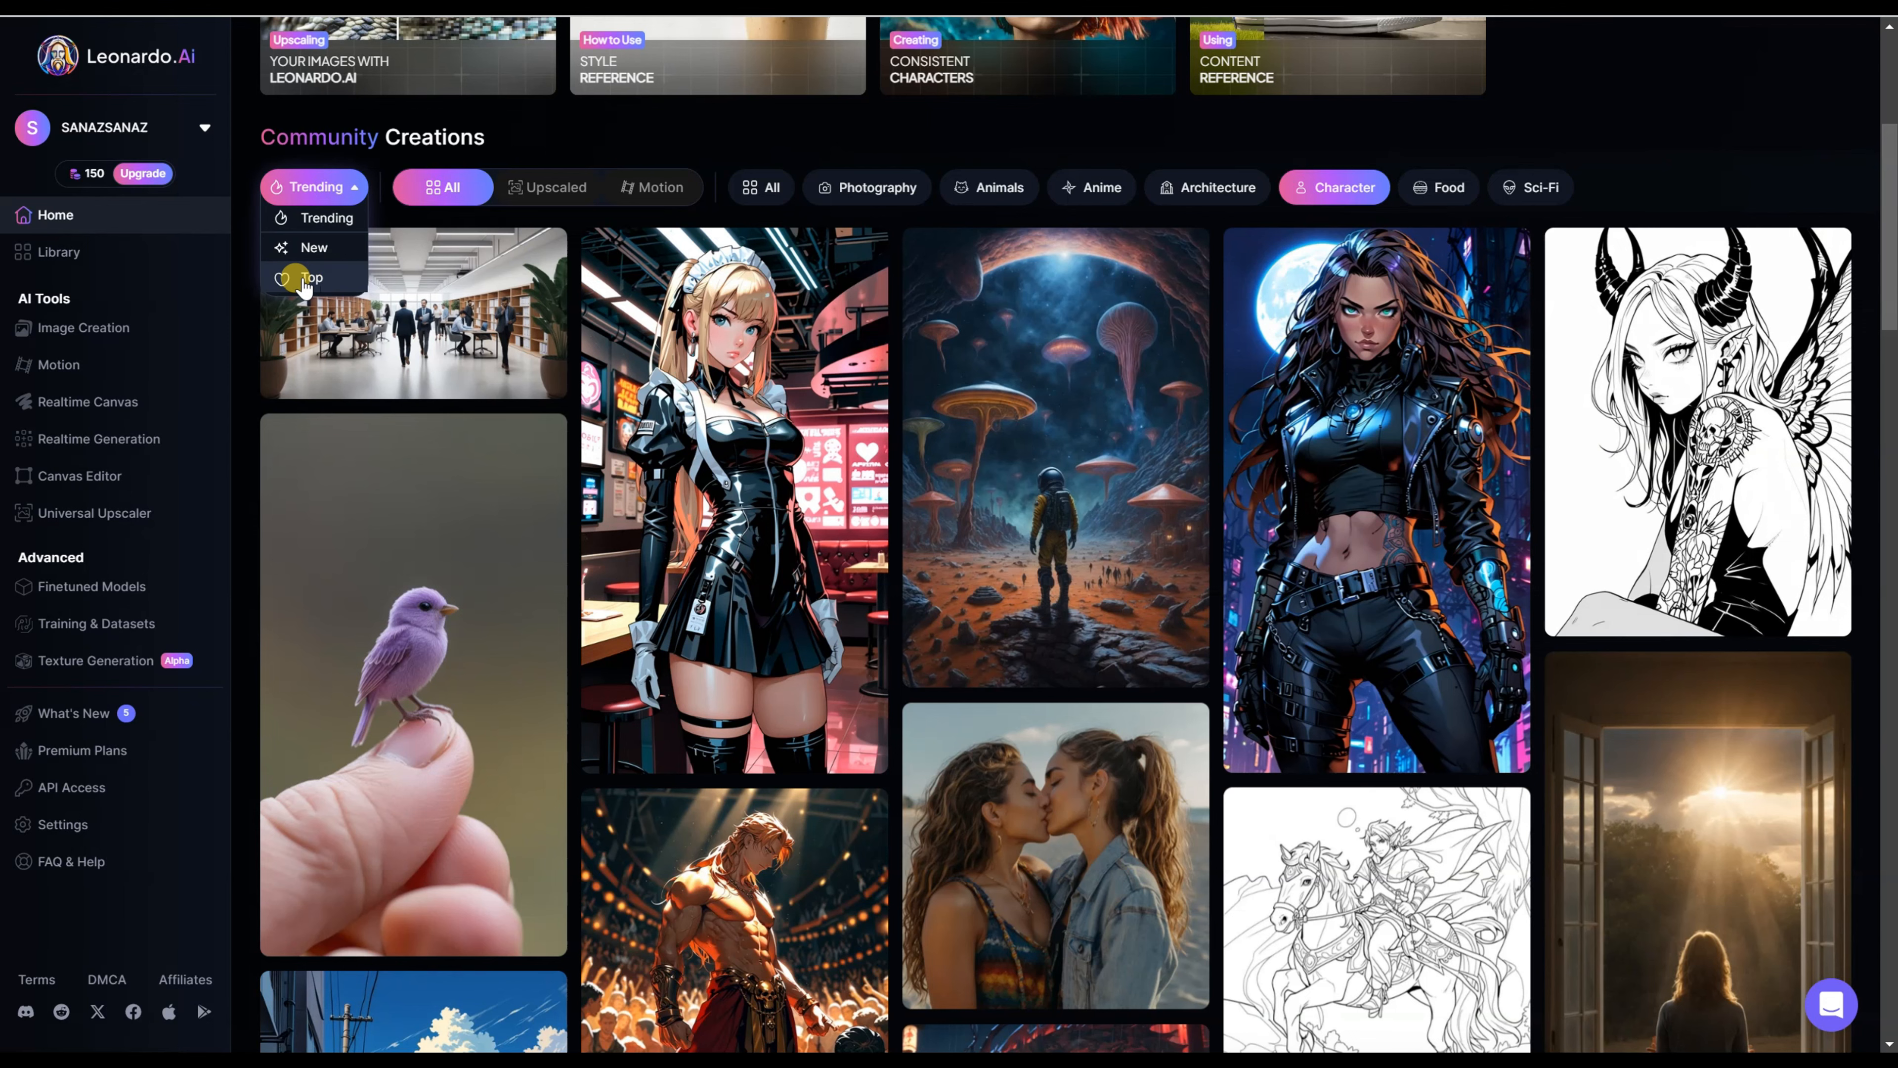
left_click(311, 278)
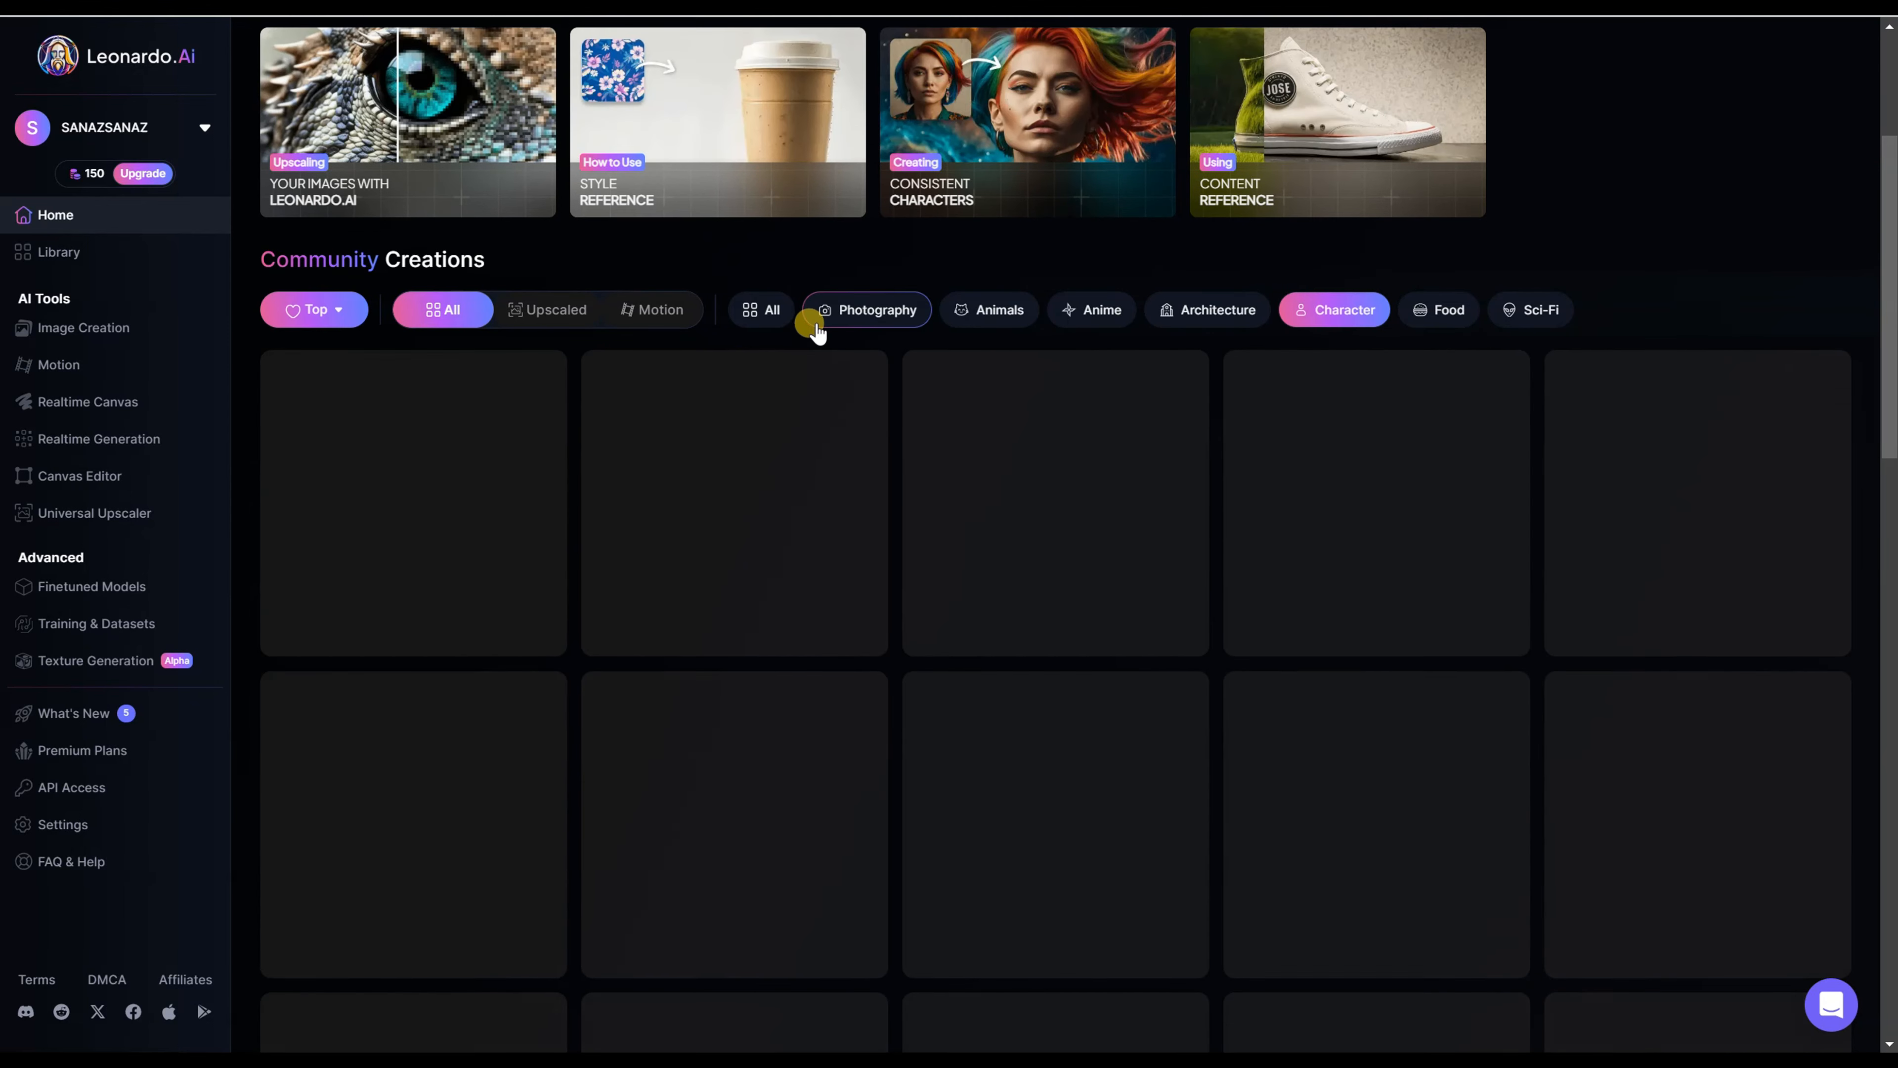
scroll(1321, 373, "down", 5)
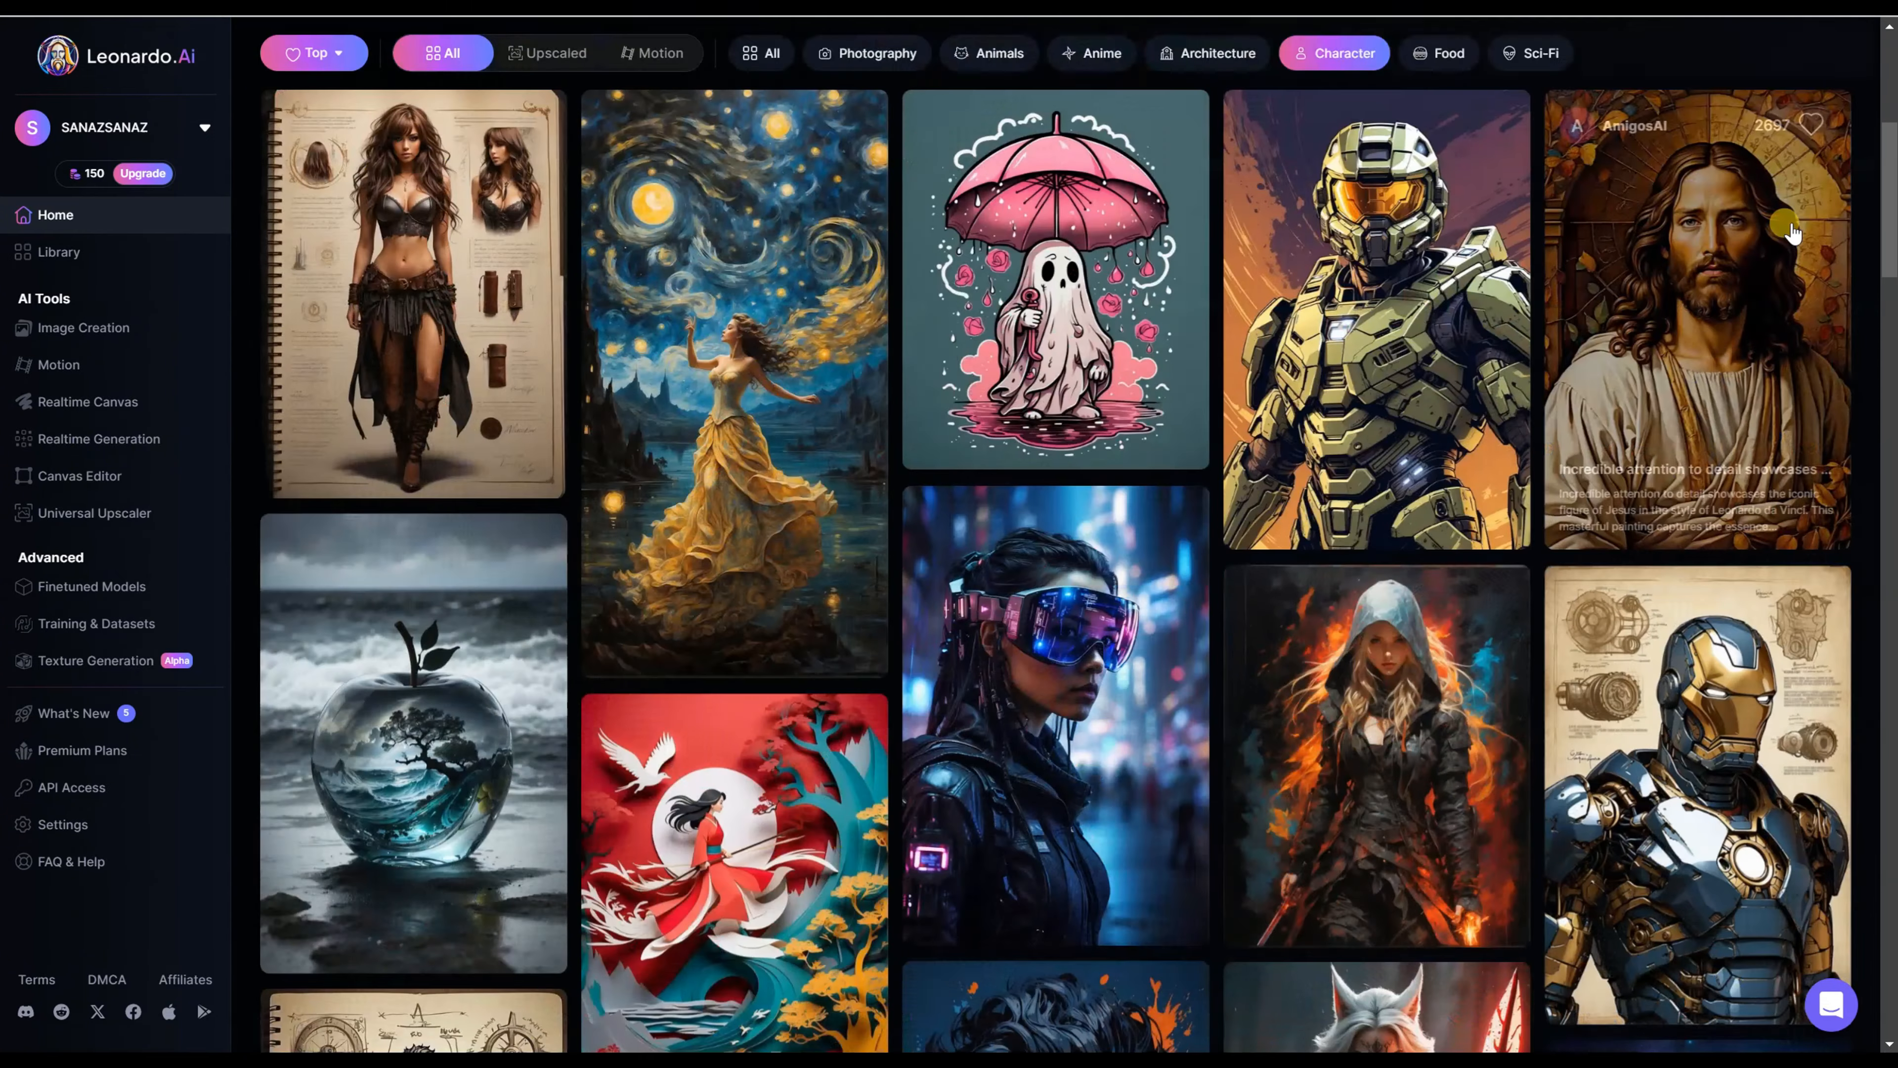
scroll(1792, 233, "down", 10)
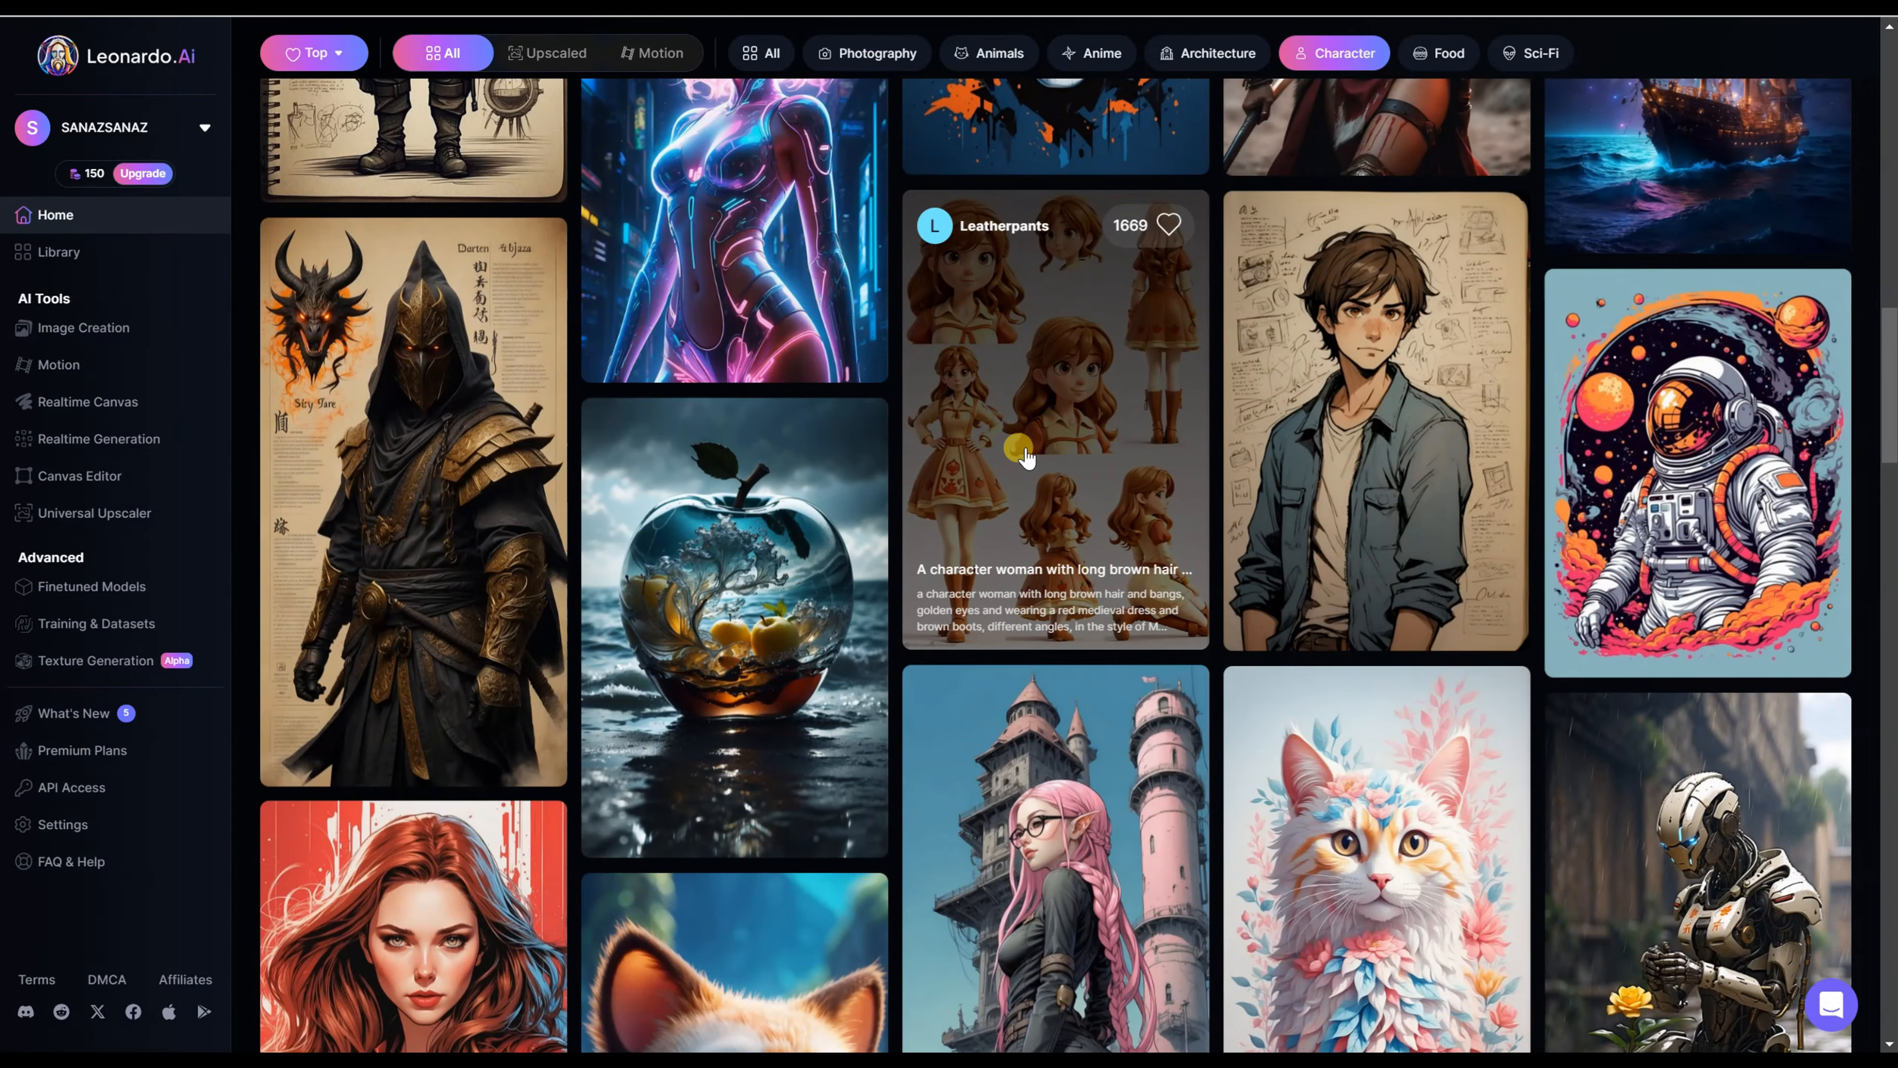
Step: Open the character sheet of the woman with long brown hair and browse all its related images for story characters
left_click(1079, 446)
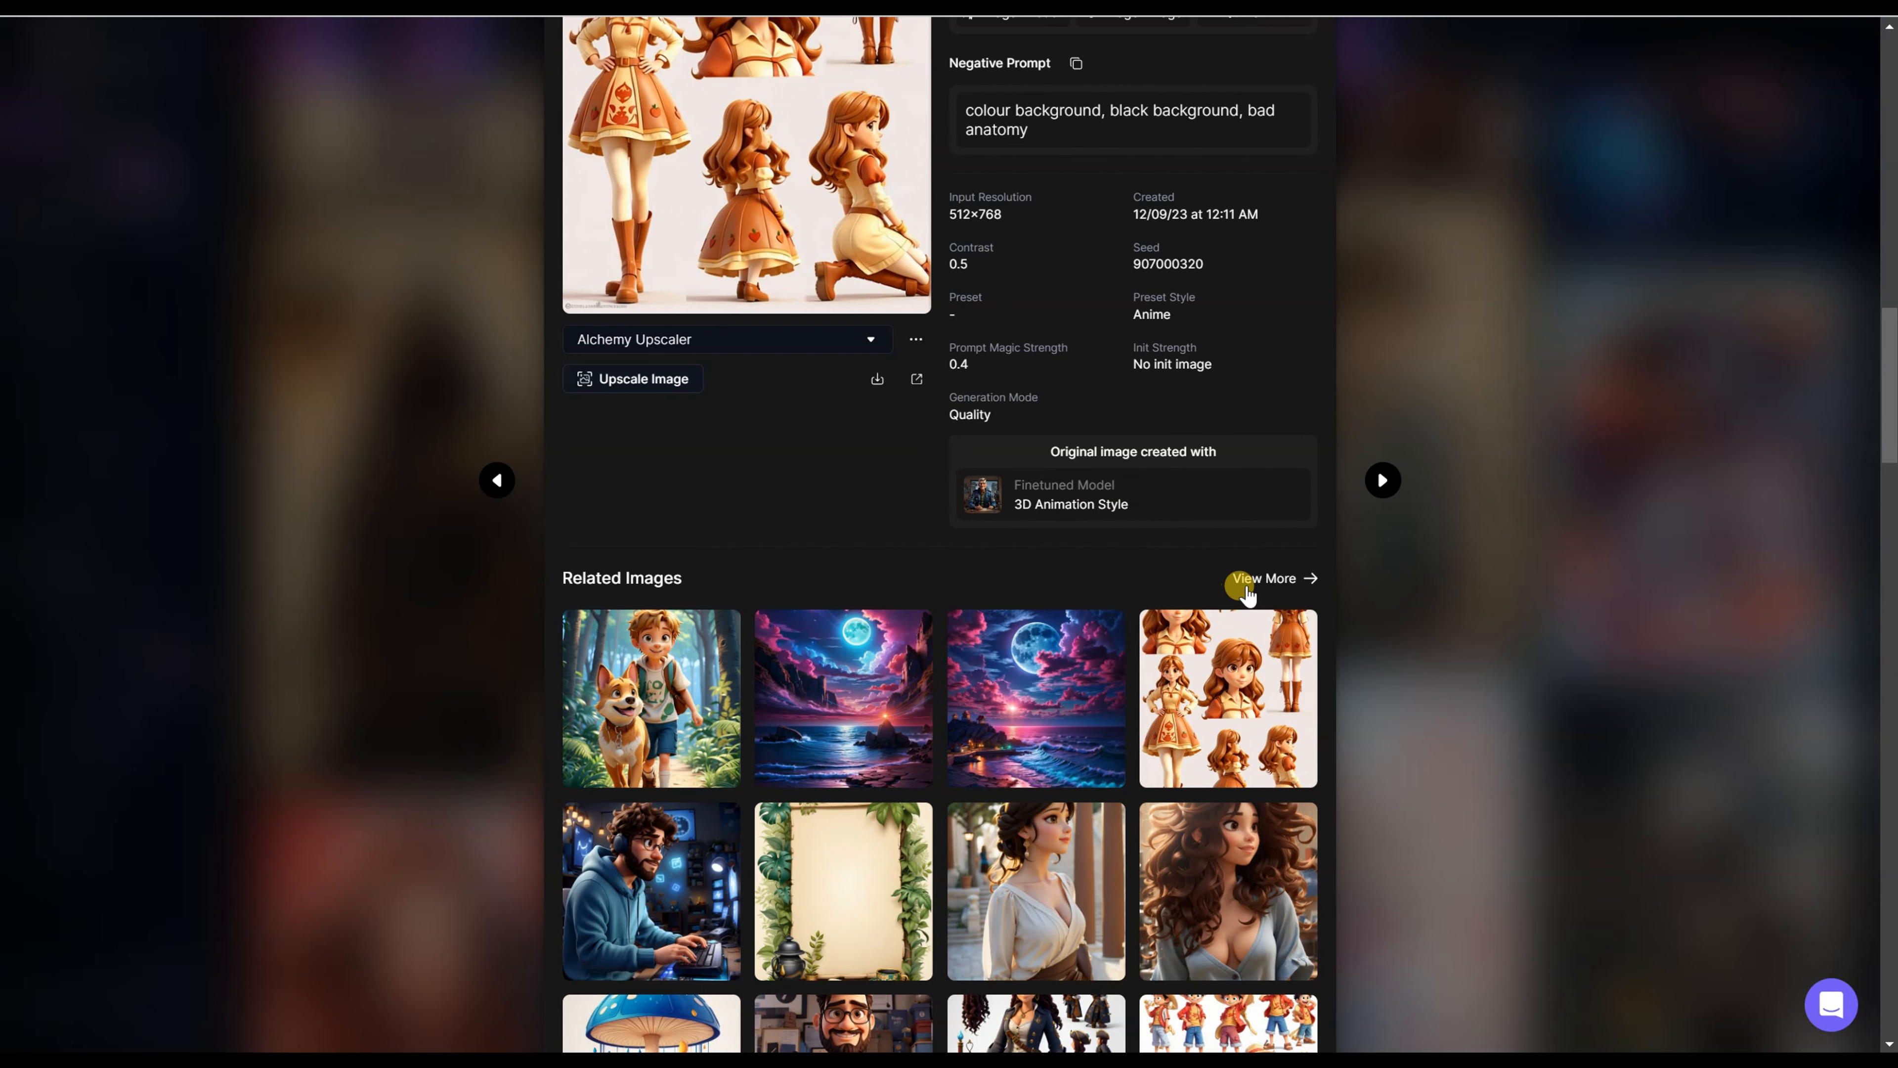
left_click(1268, 579)
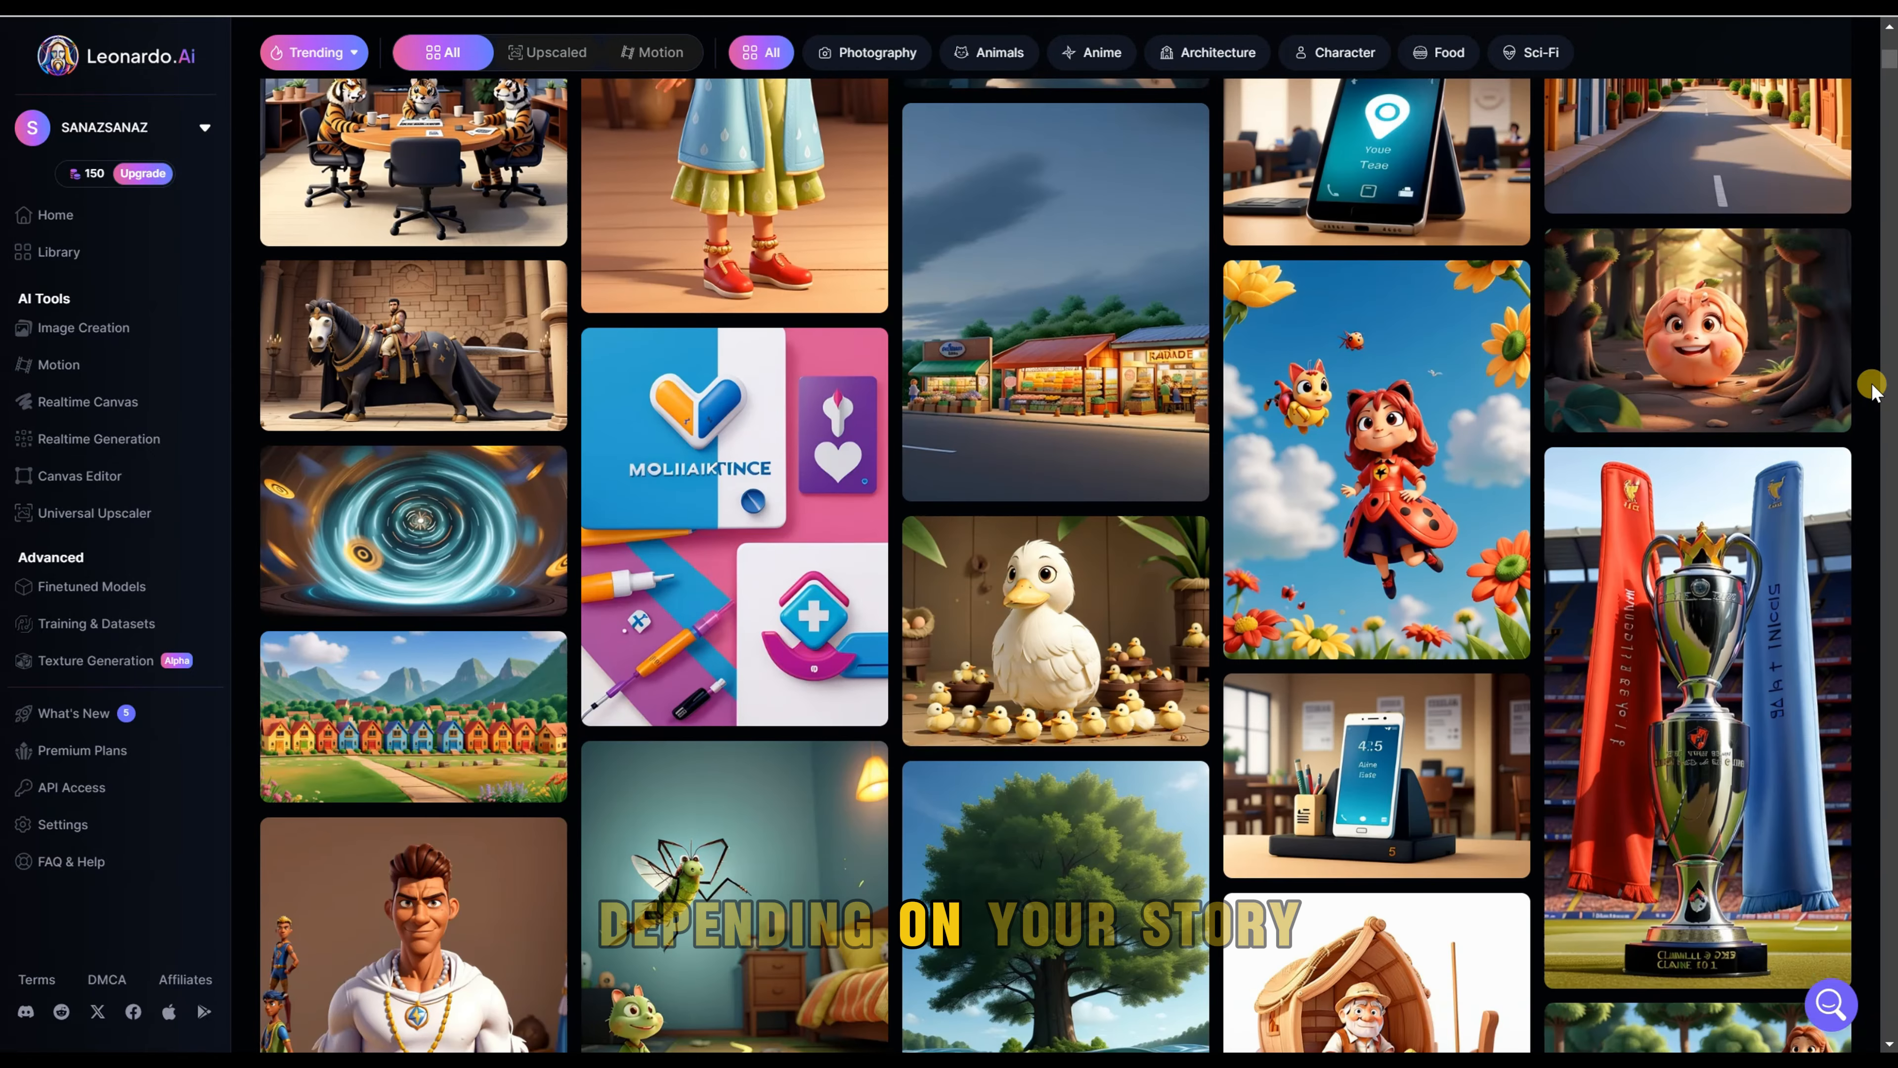
scroll(1872, 389, "down", 20)
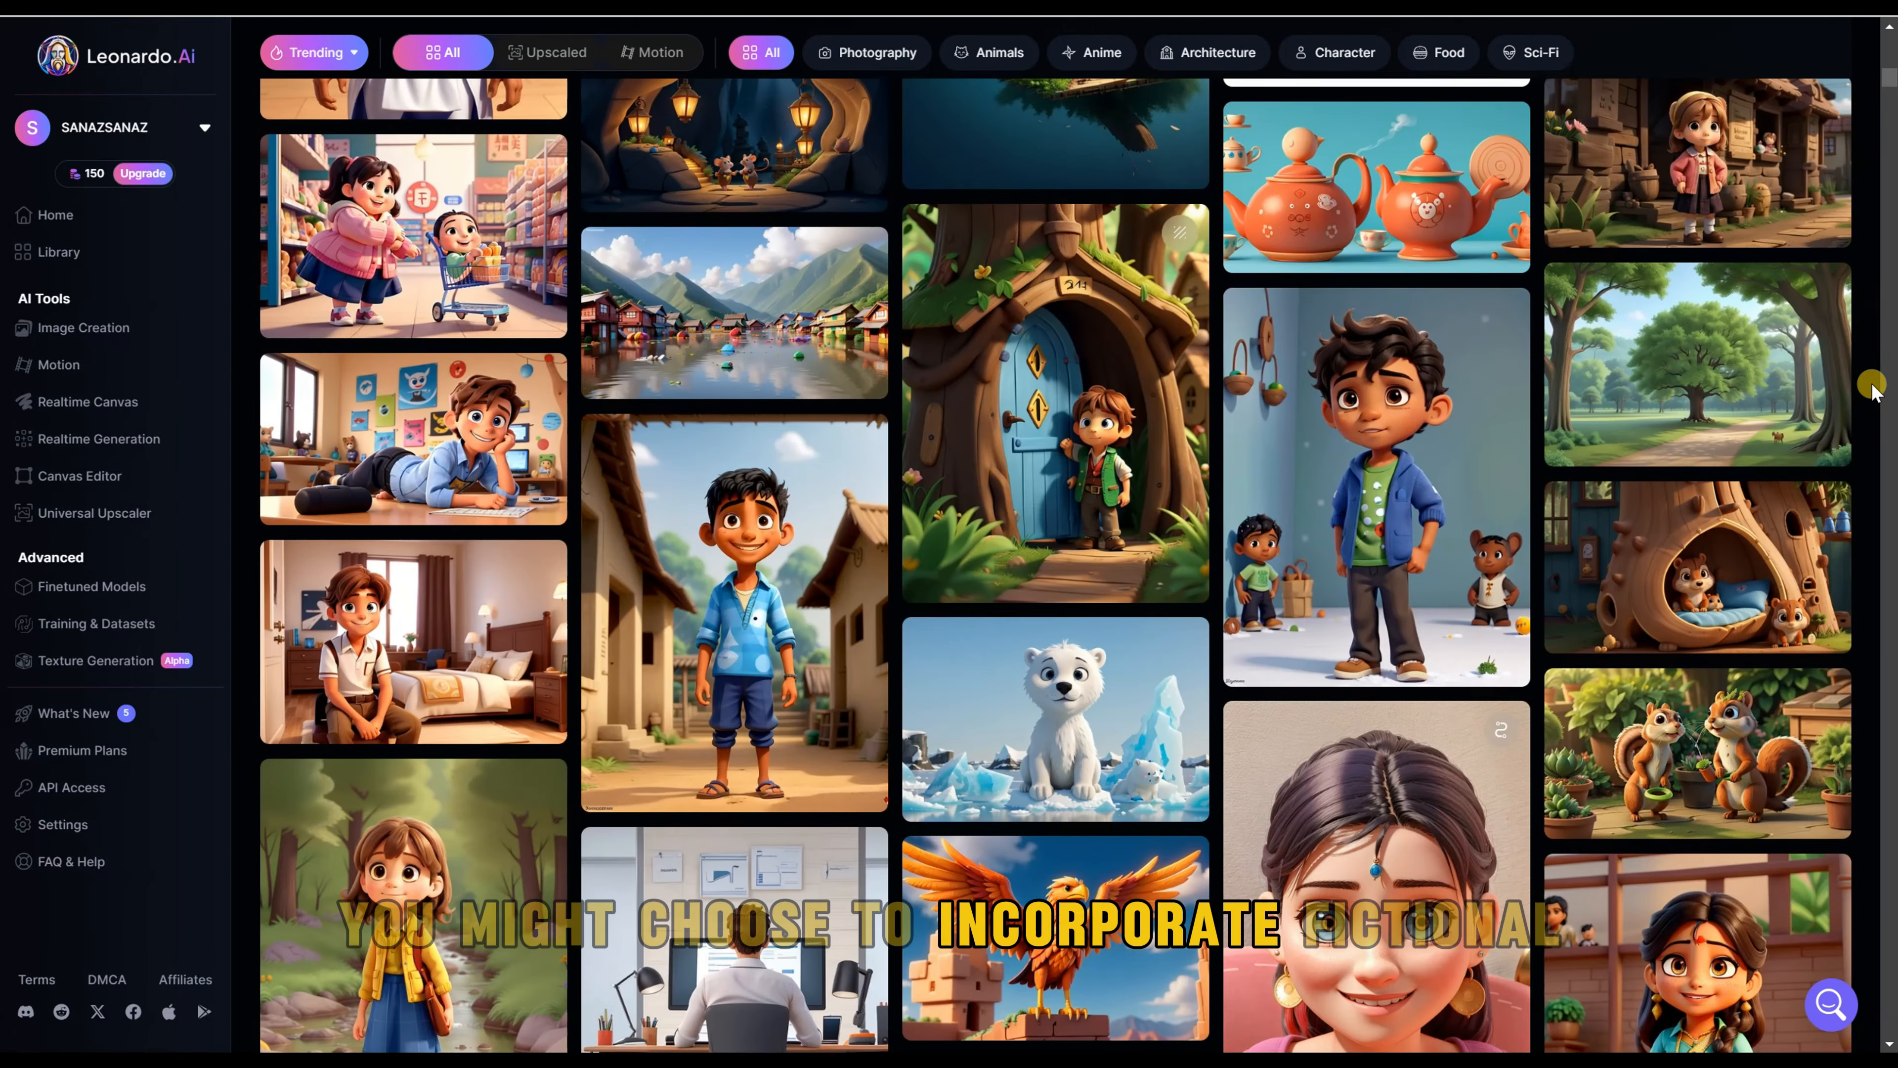
scroll(1872, 389, "down", 10)
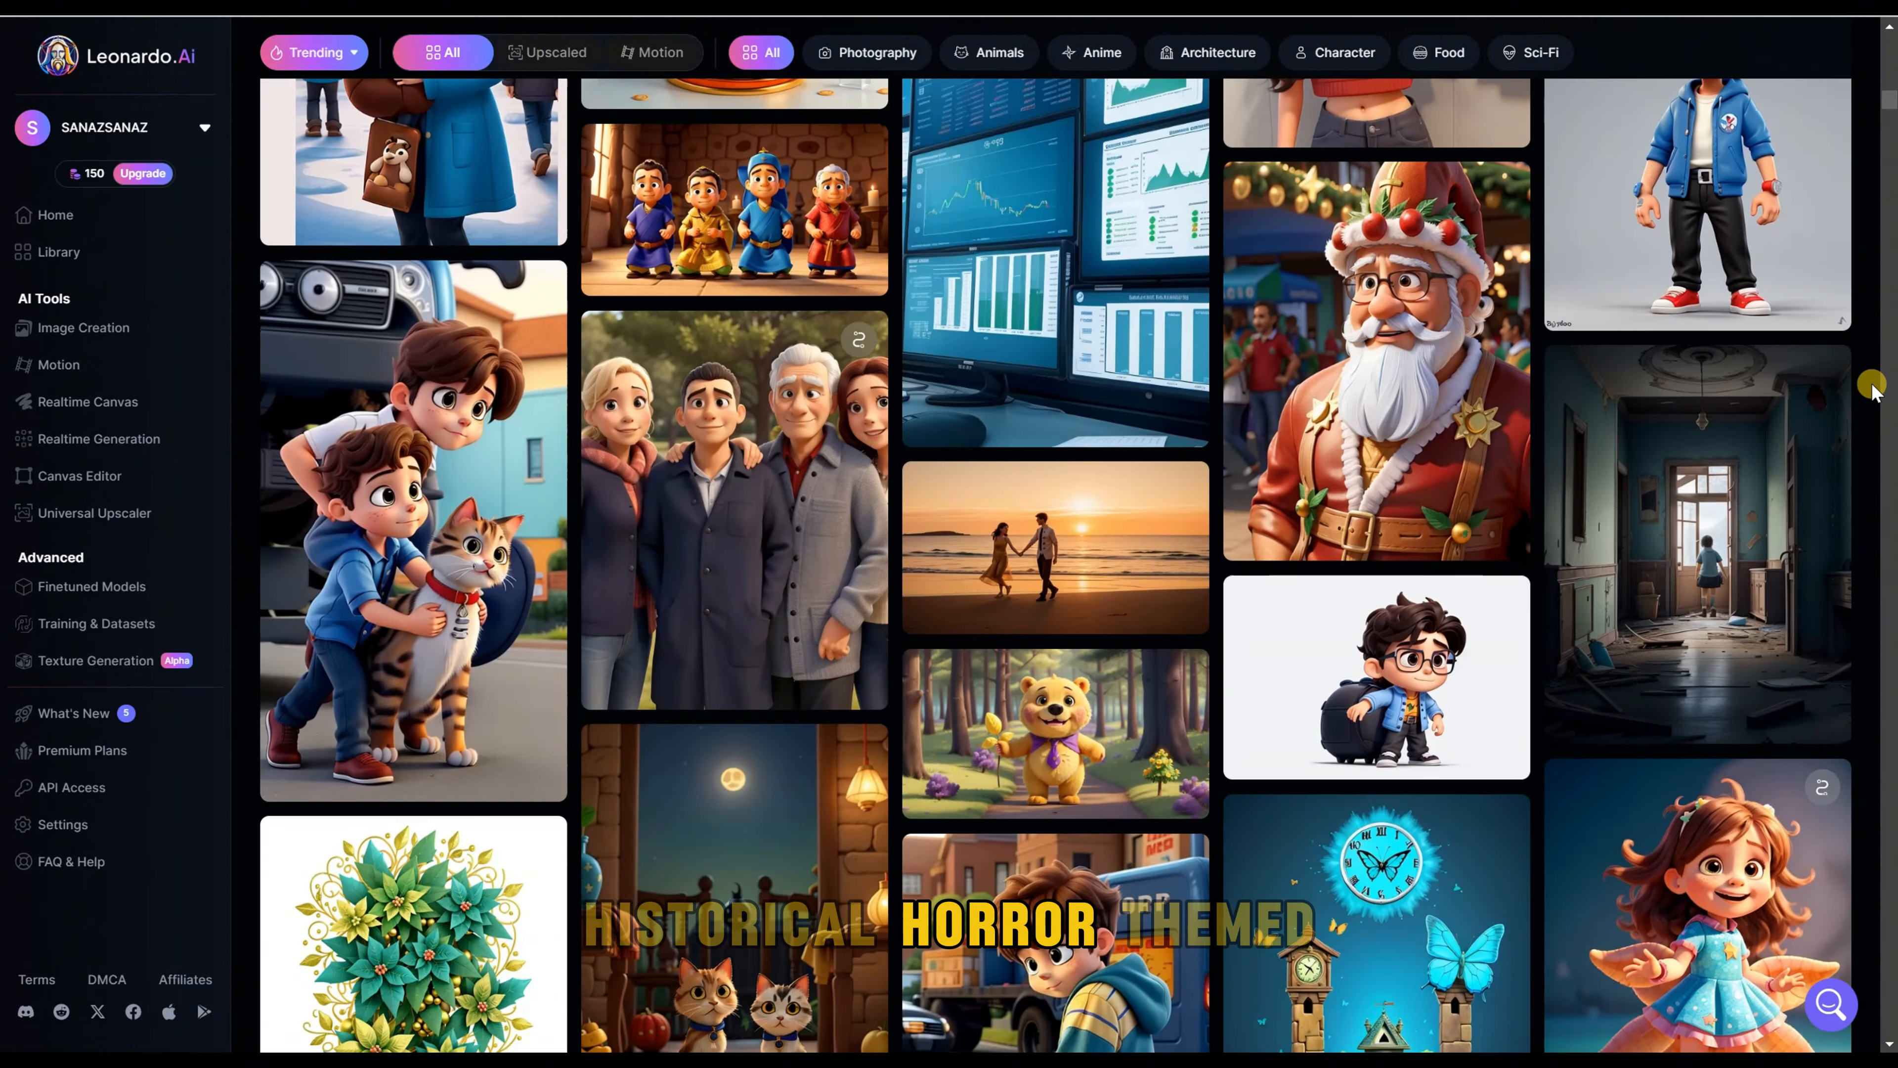
scroll(832, 631, "down", 20)
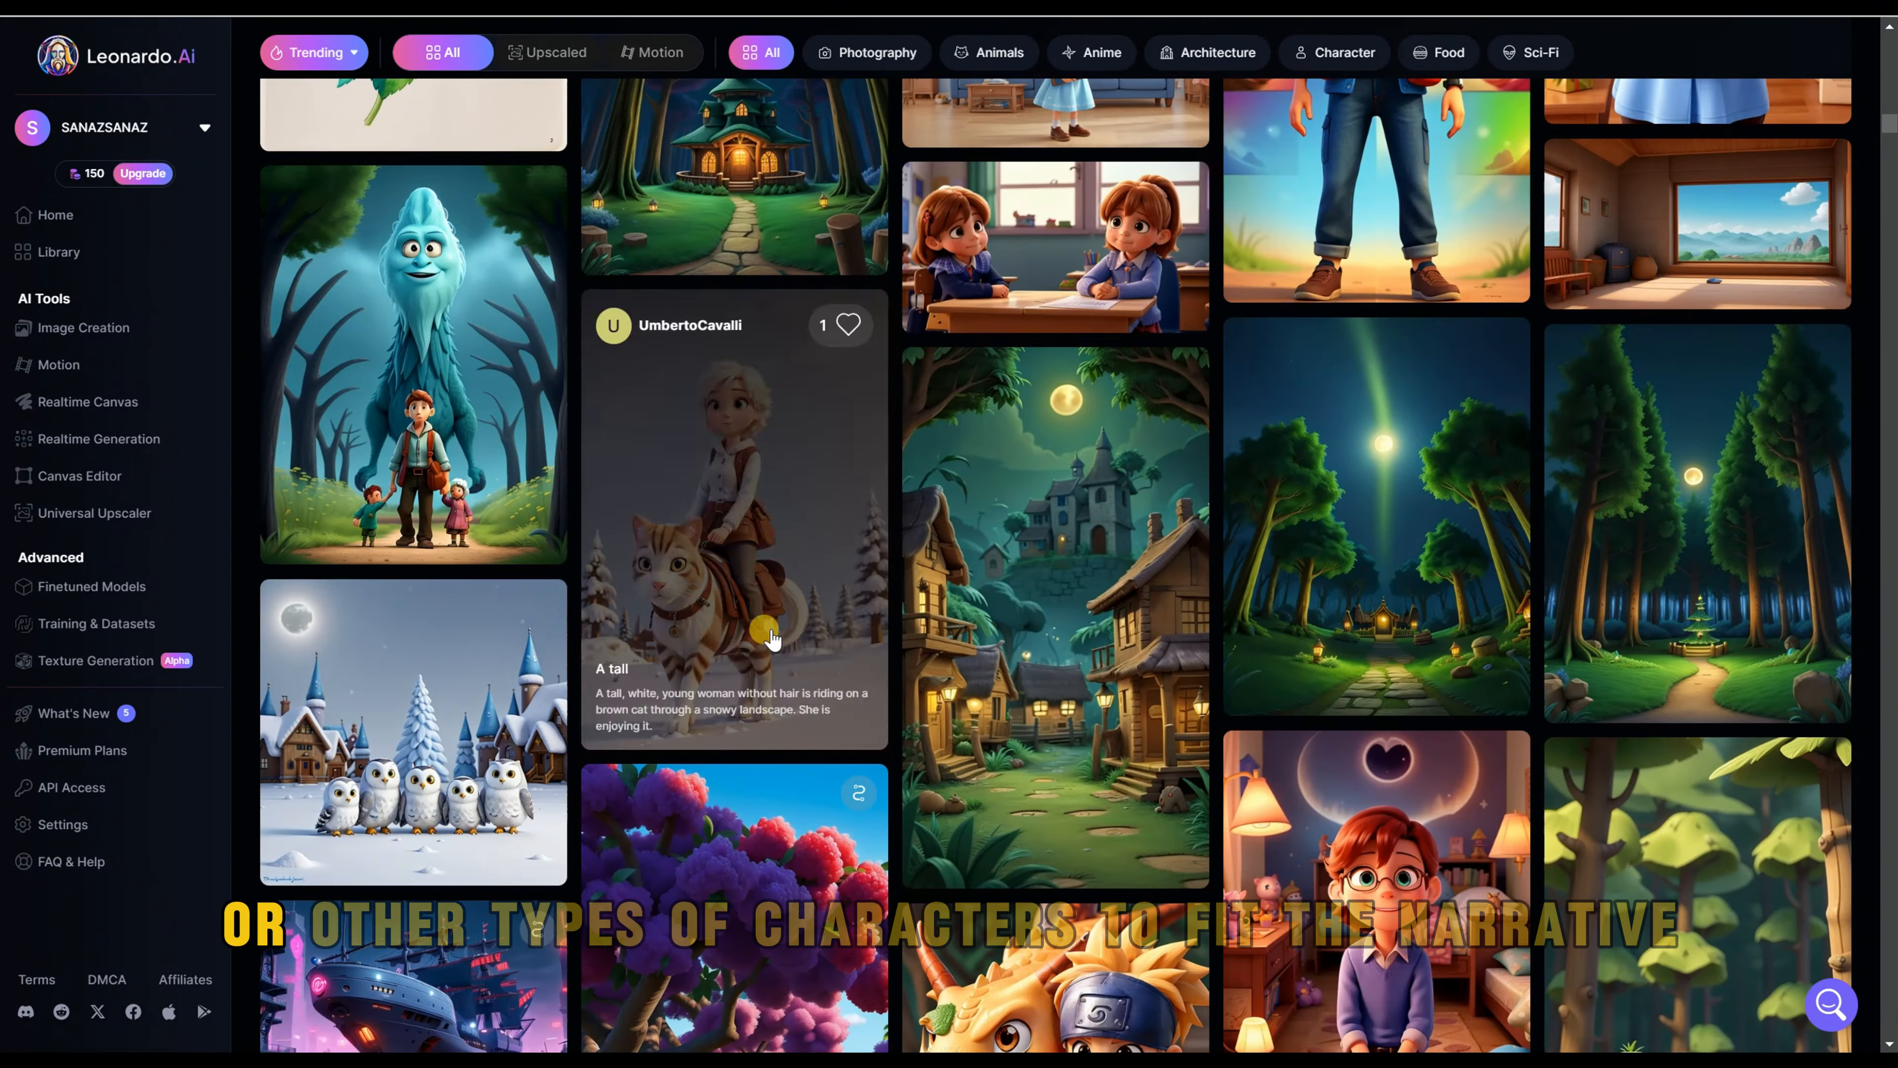
scroll(895, 632, "down", 20)
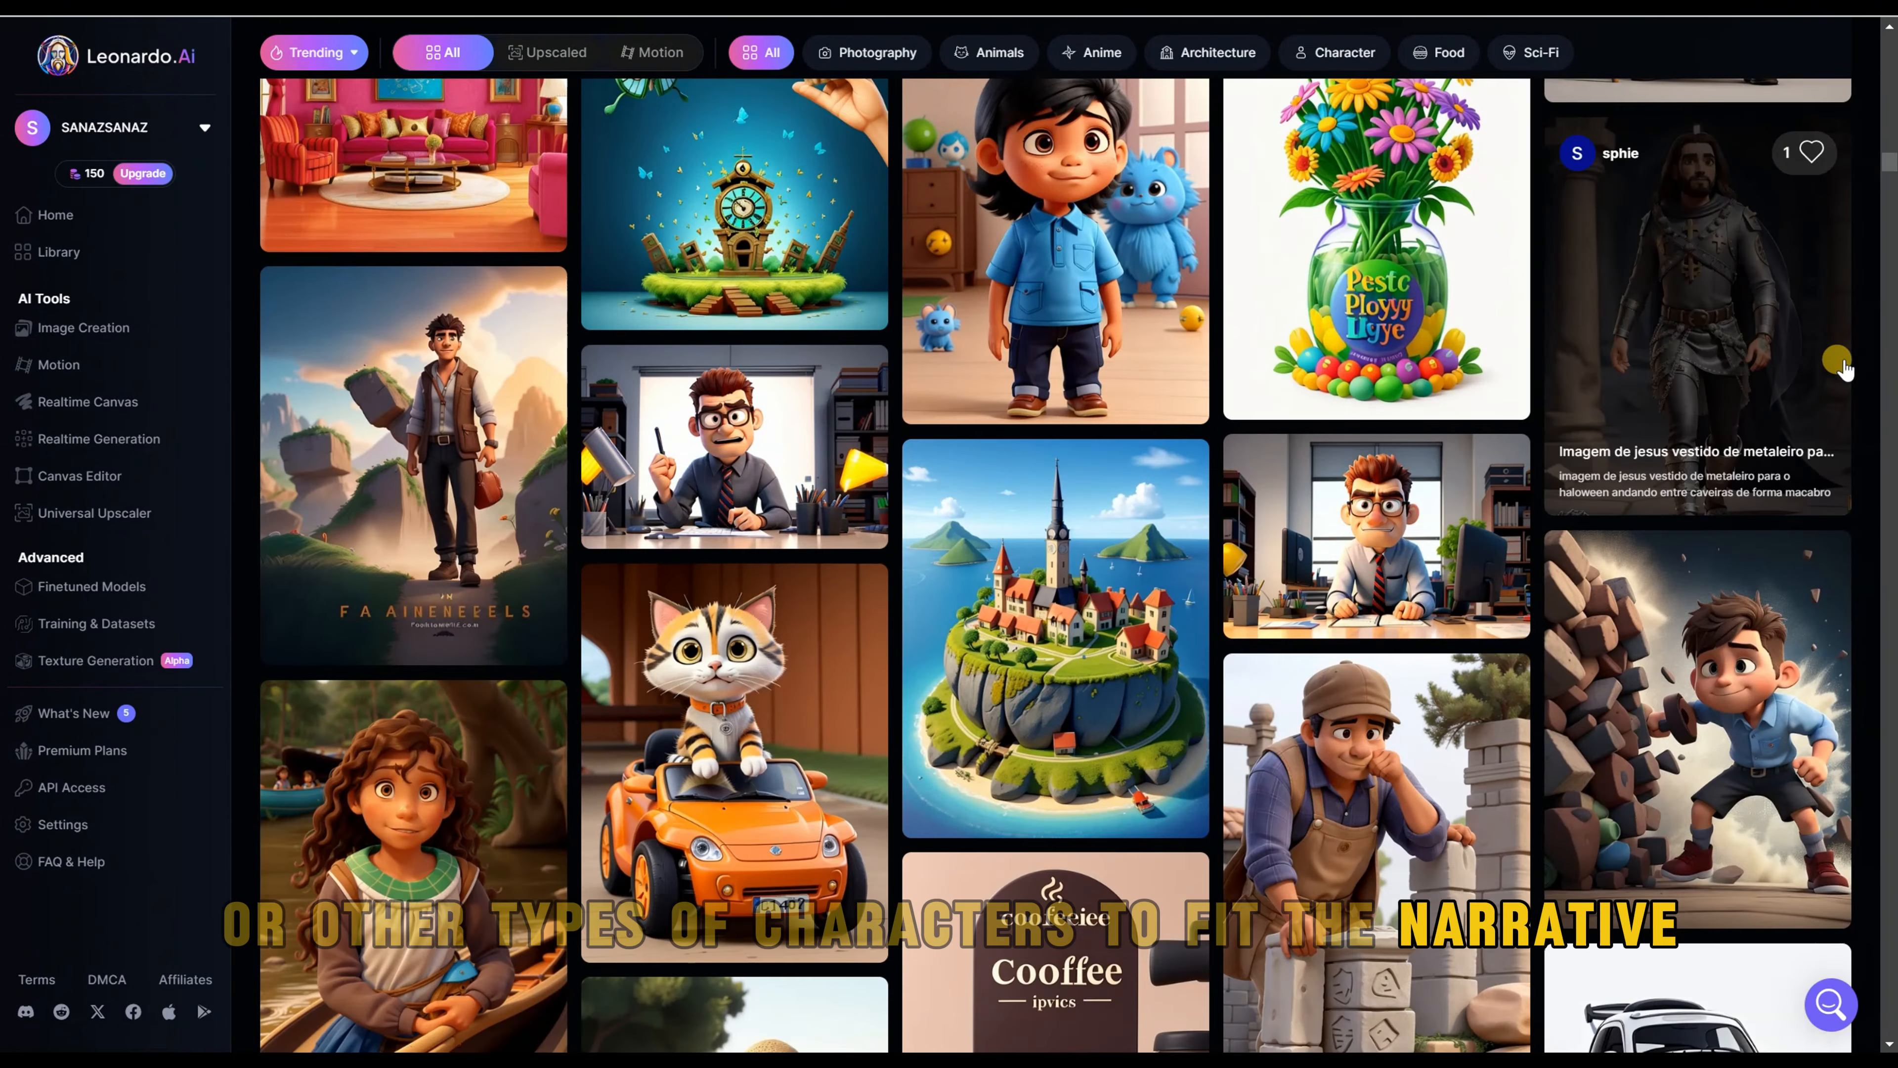
scroll(1872, 483, "down", 15)
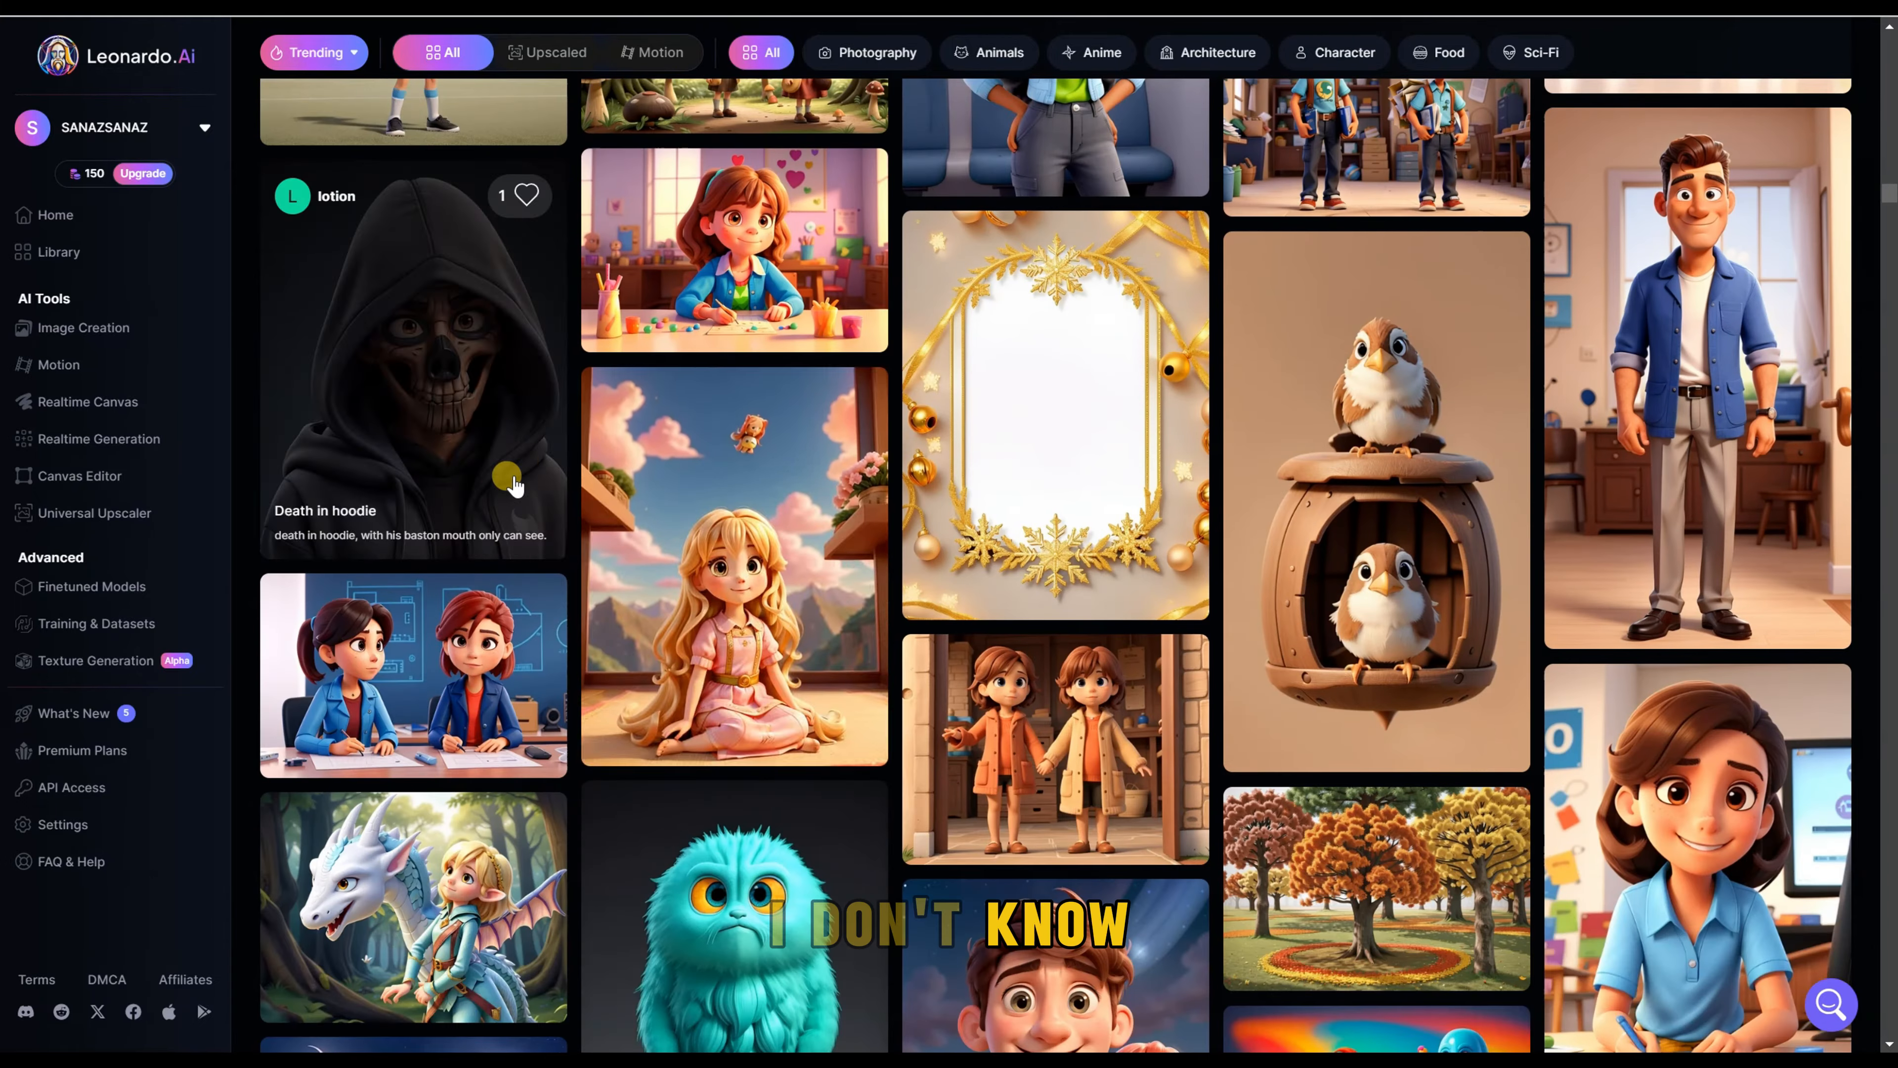
scroll(1864, 718, "down", 20)
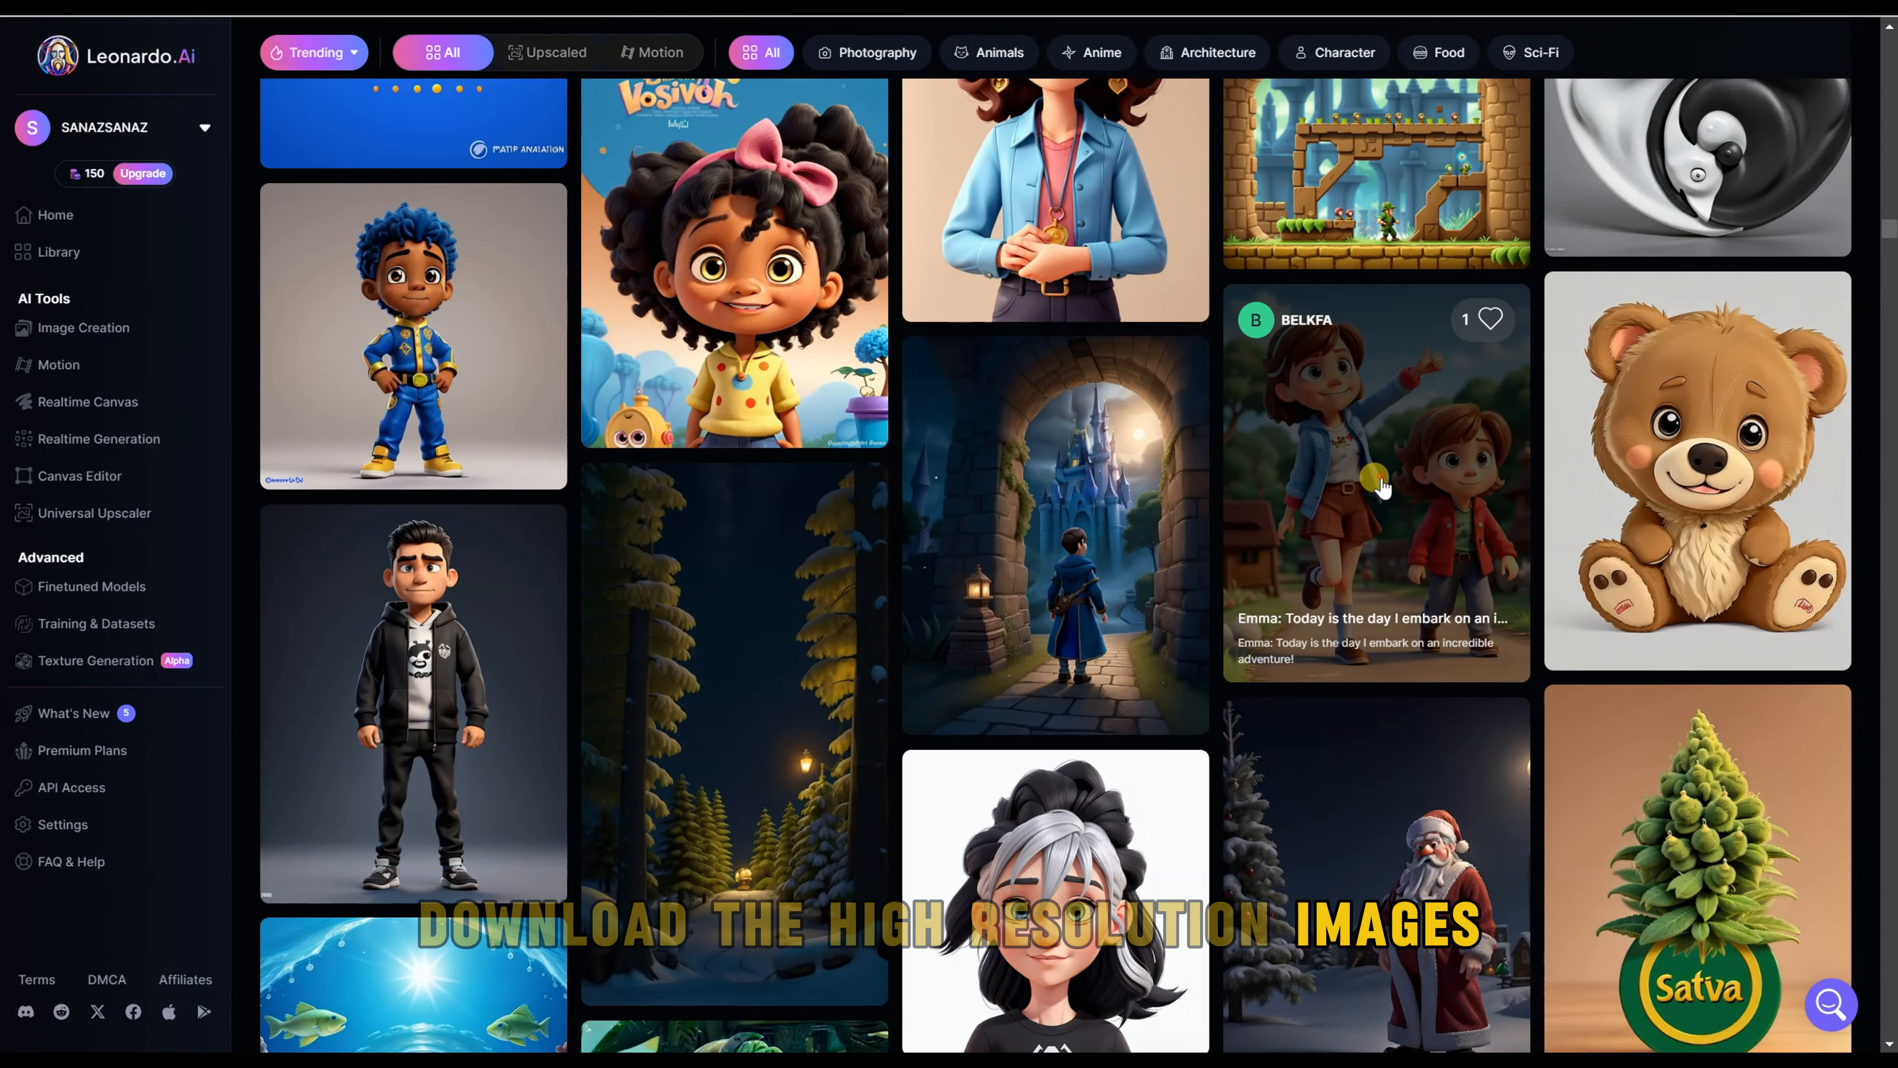
Step: Open the 3D-animated image of two children on a village path and save it as a JPEG with the suggested file name
left_click(1381, 484)
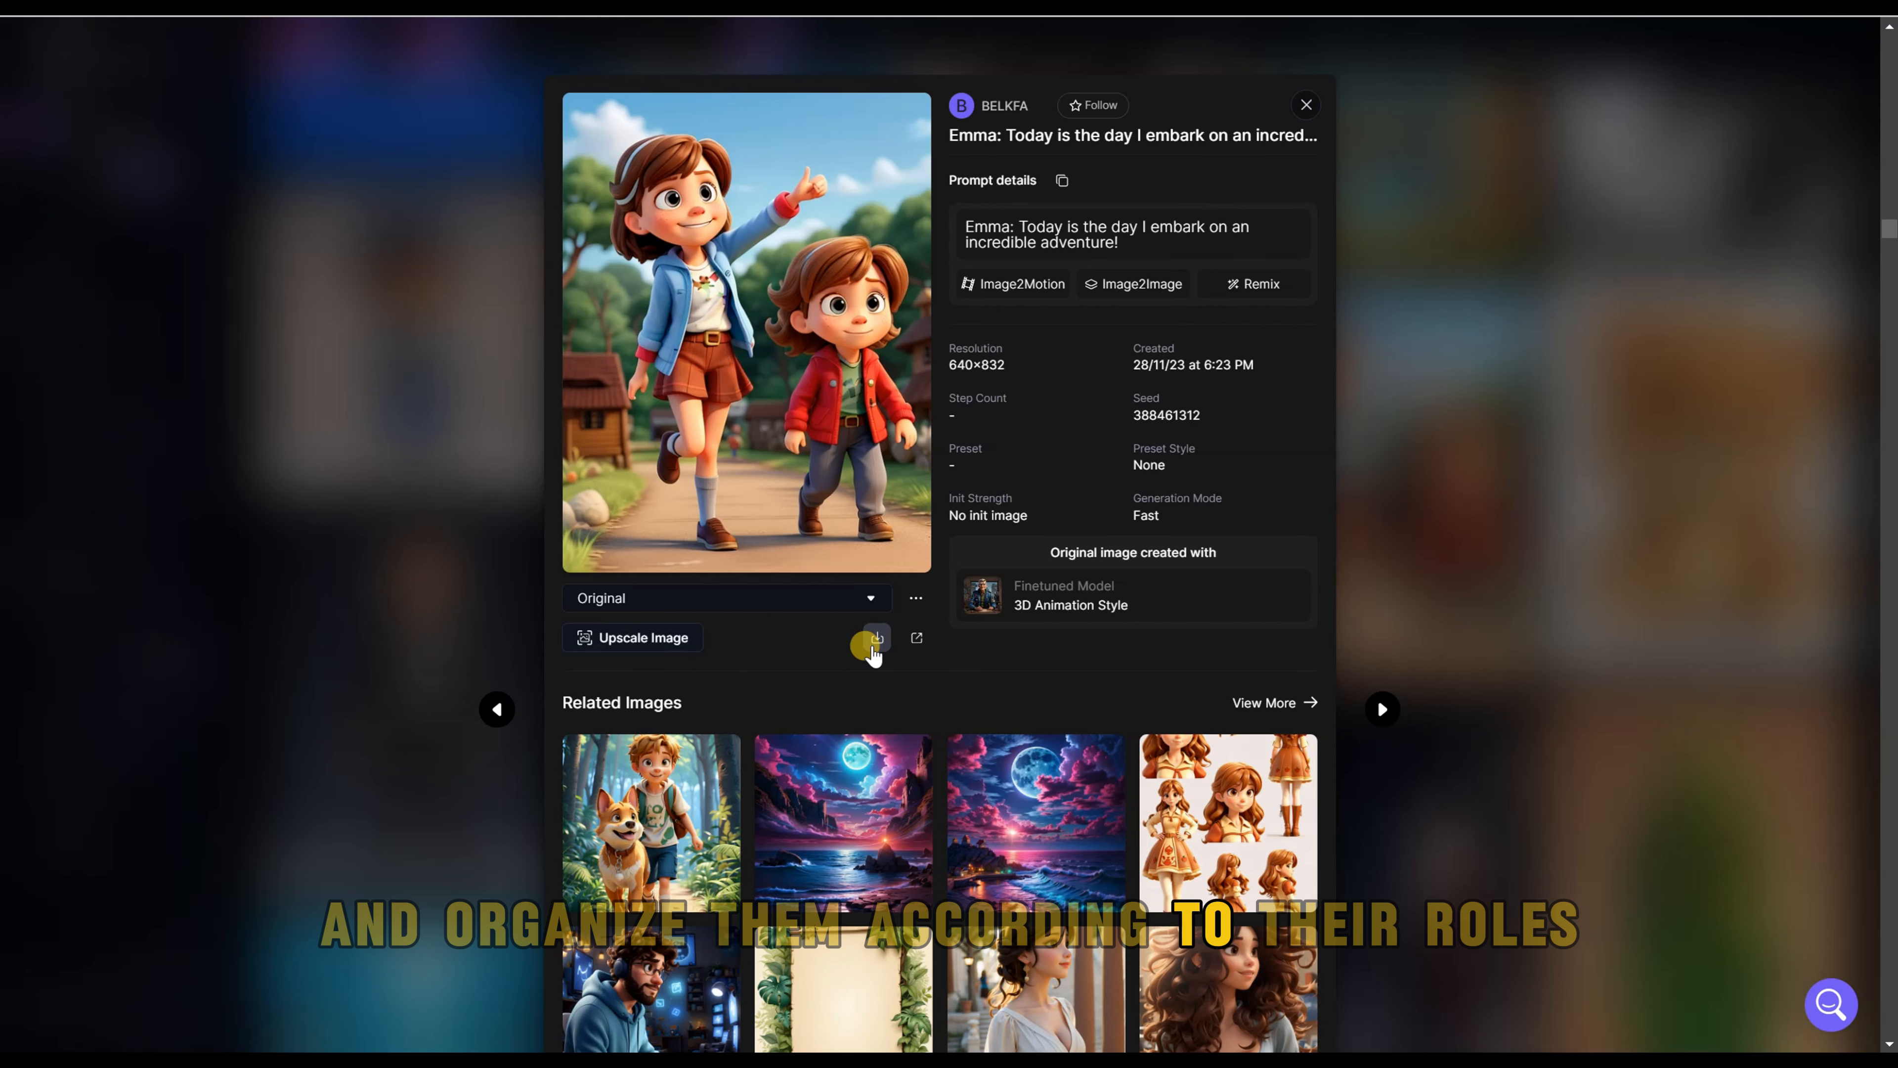
left_click(875, 642)
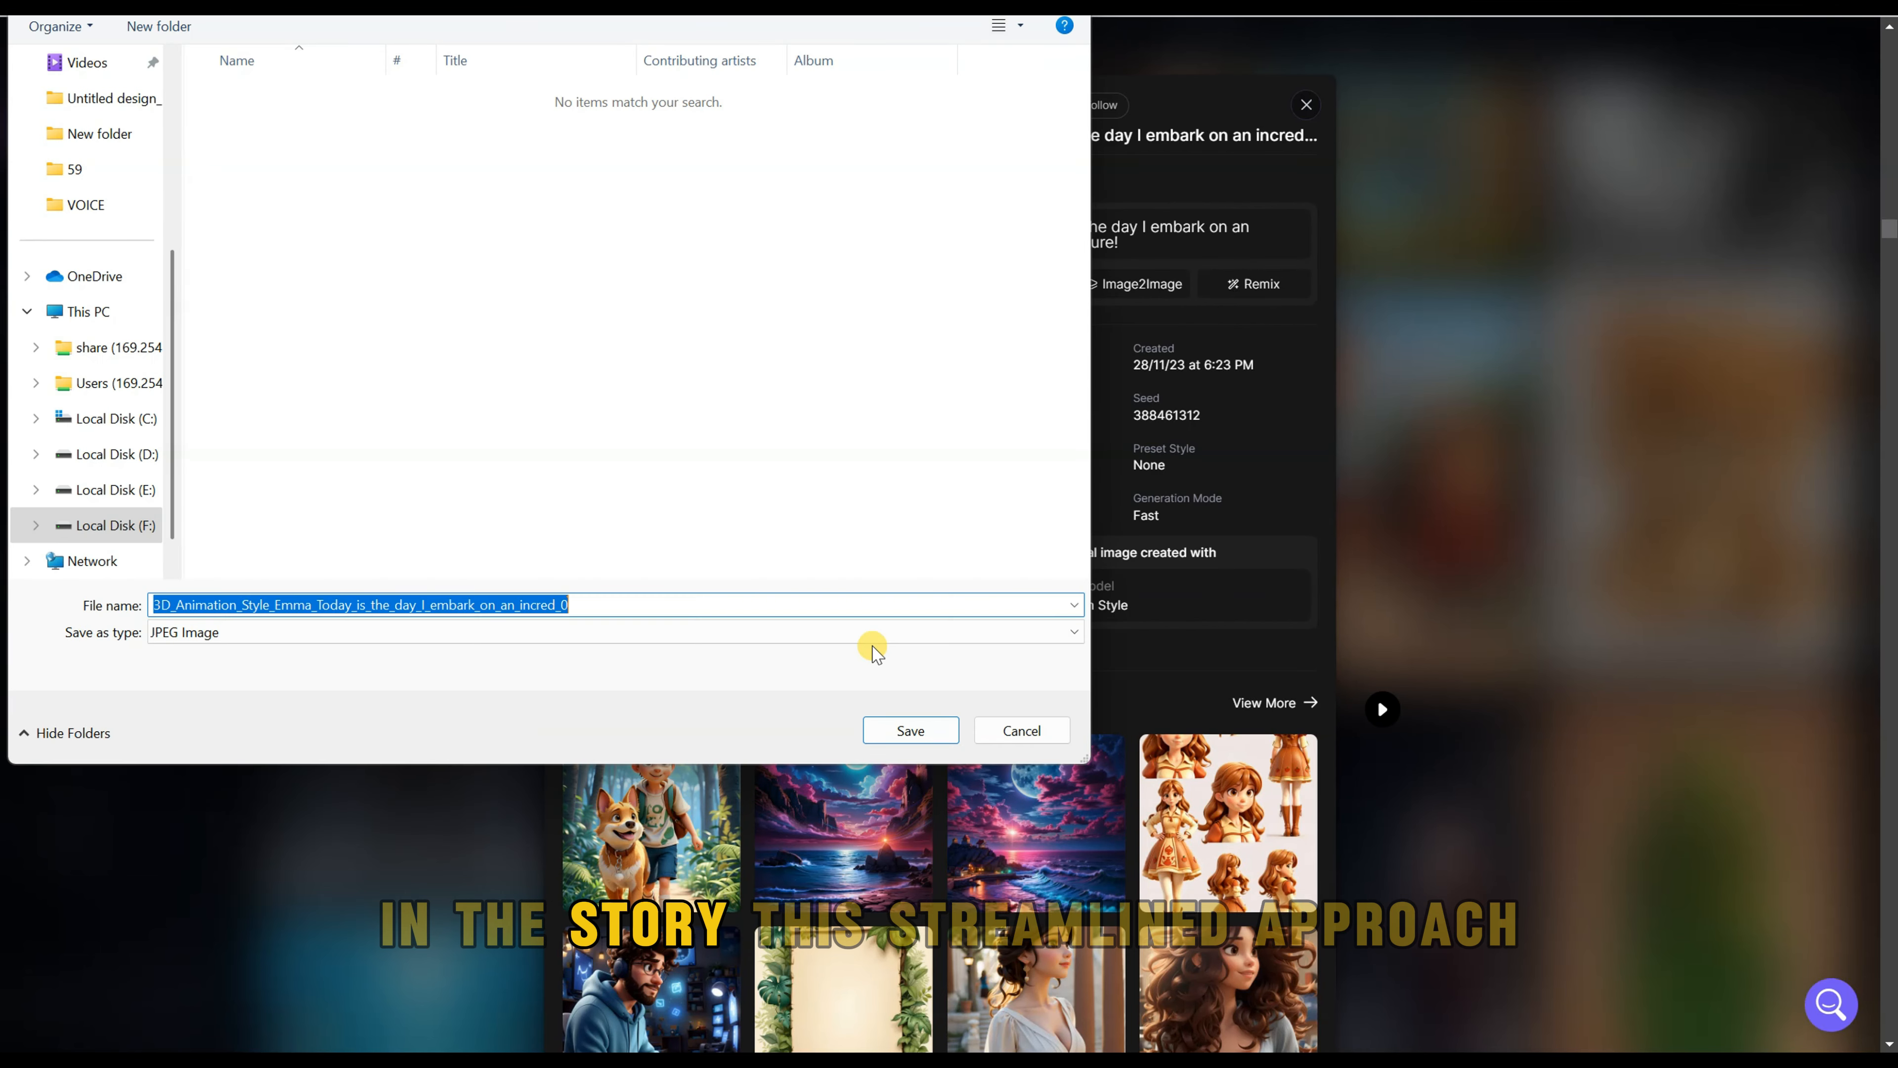
left_click(911, 731)
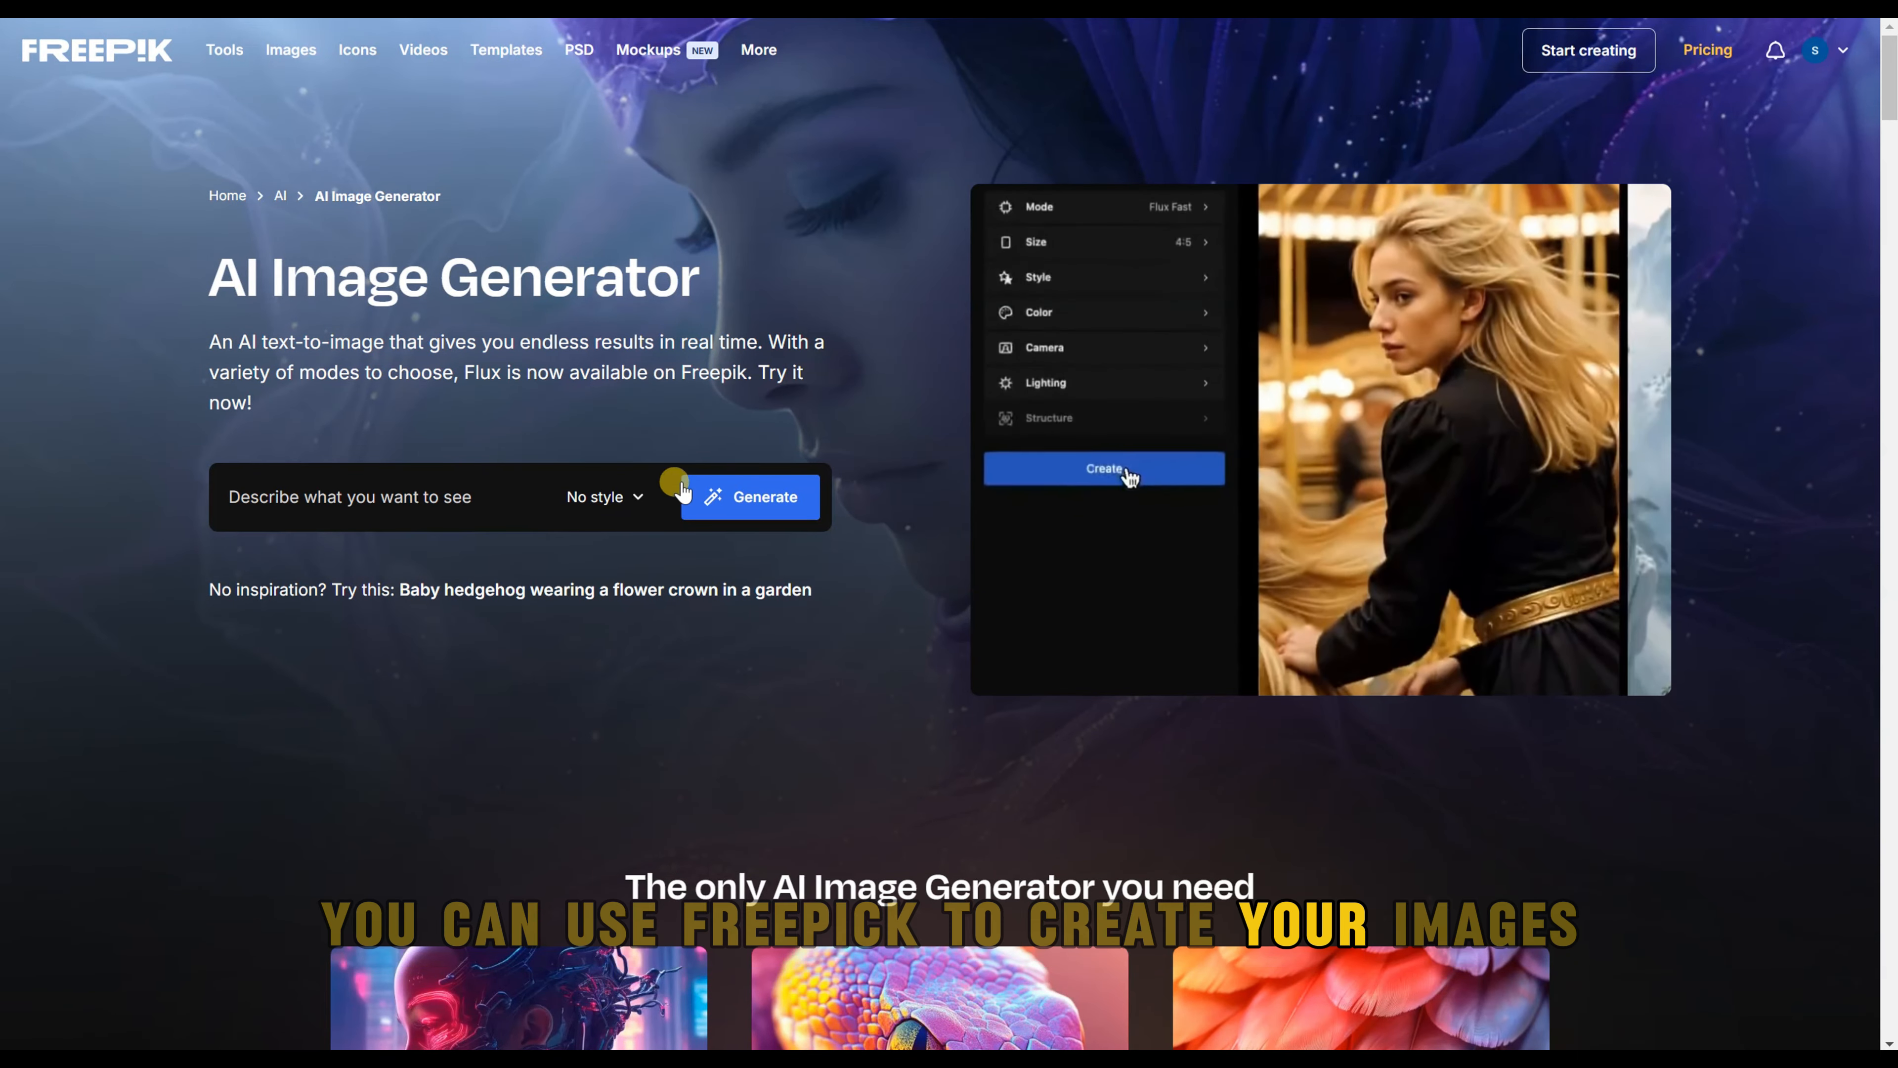
Step: Switch to Freepik's AI Image Generator and open the AI Suite's image creation page
left_click(756, 515)
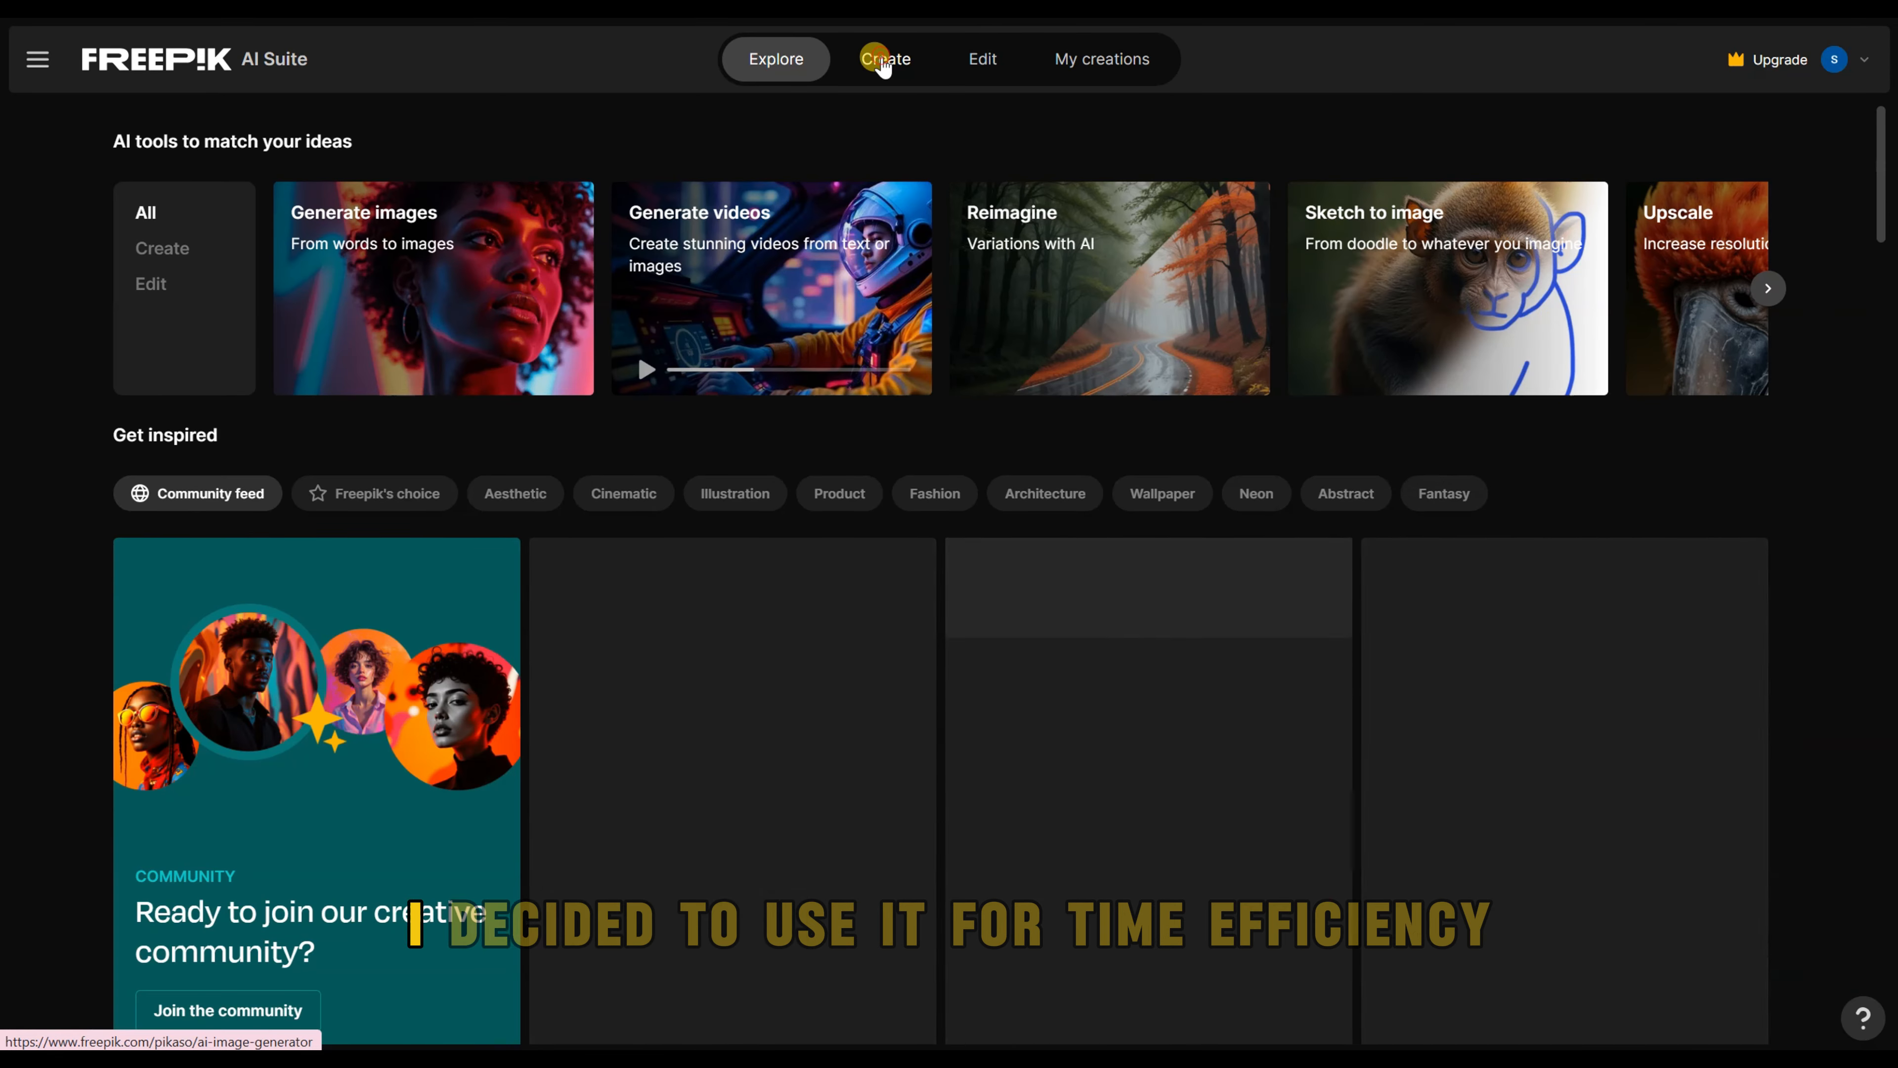
left_click(883, 66)
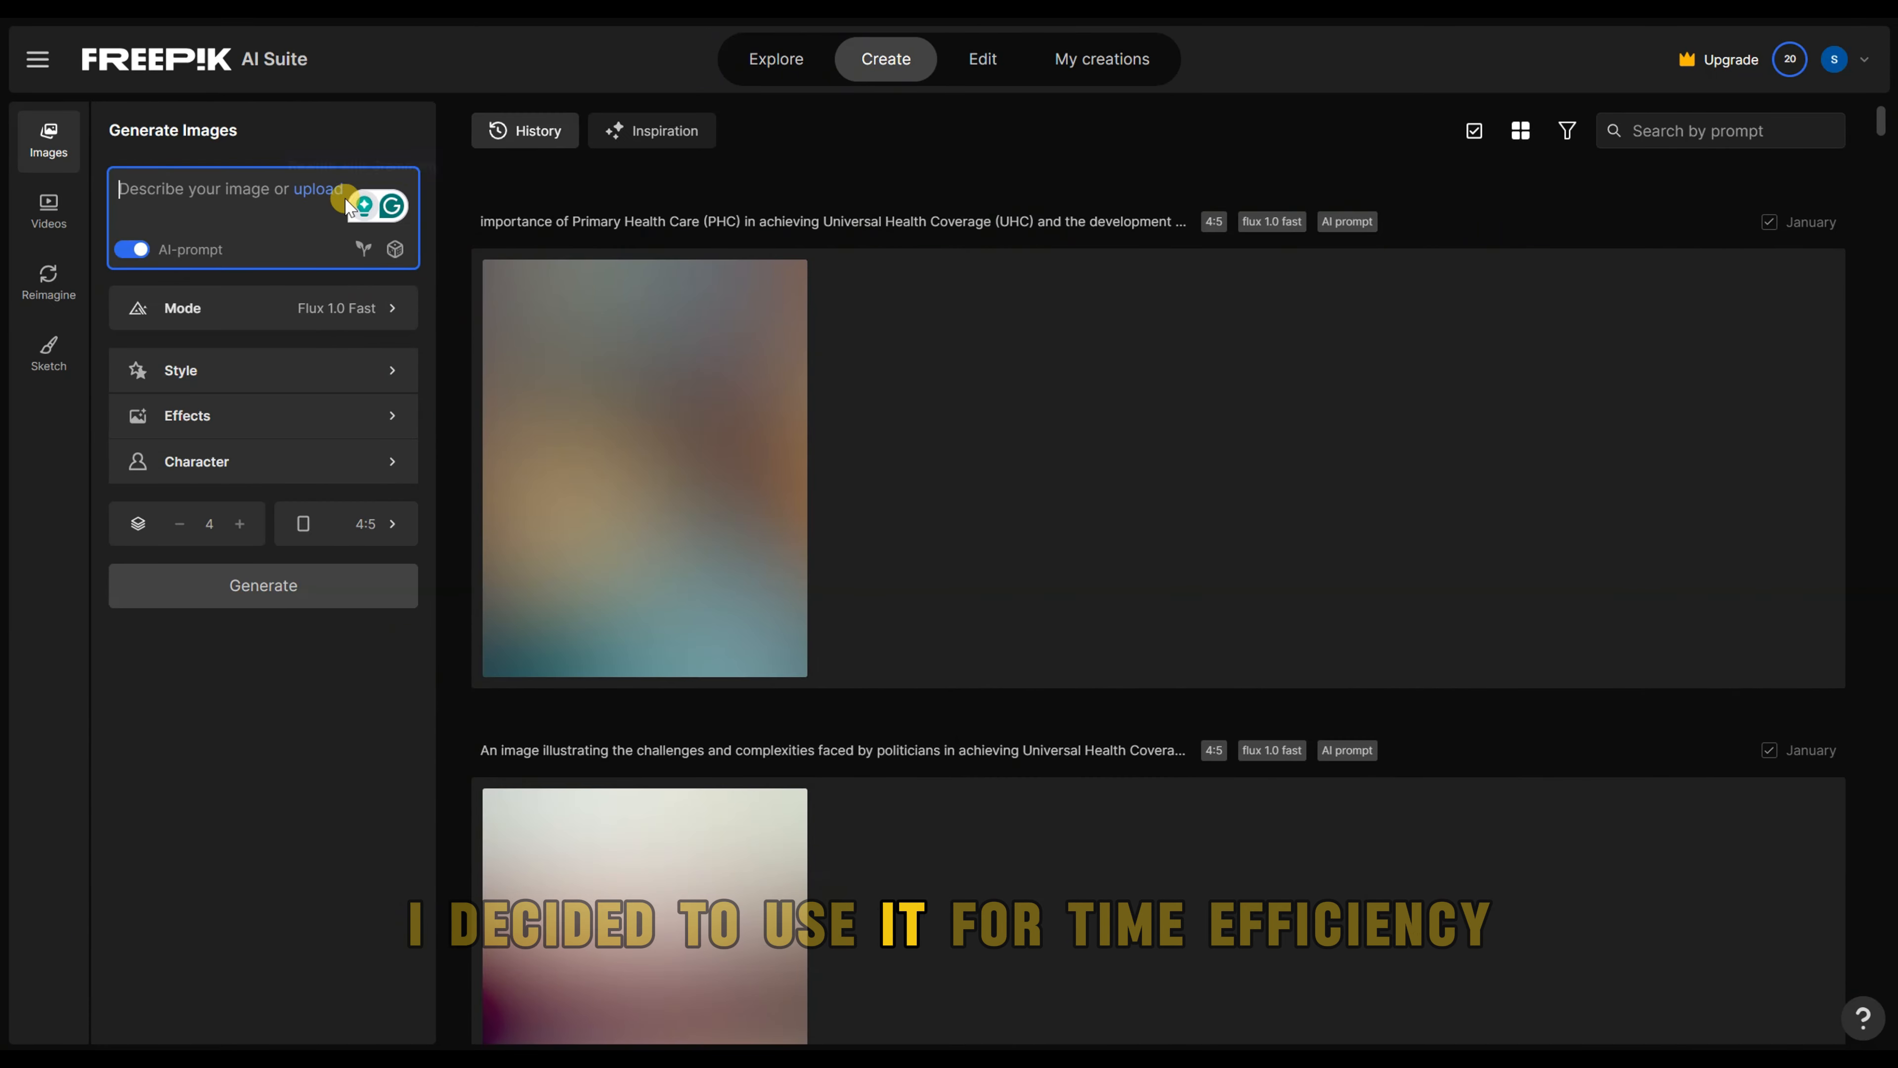
Step: Examine the image generator's style, effects, aspect ratio and image count options
left_click(368, 370)
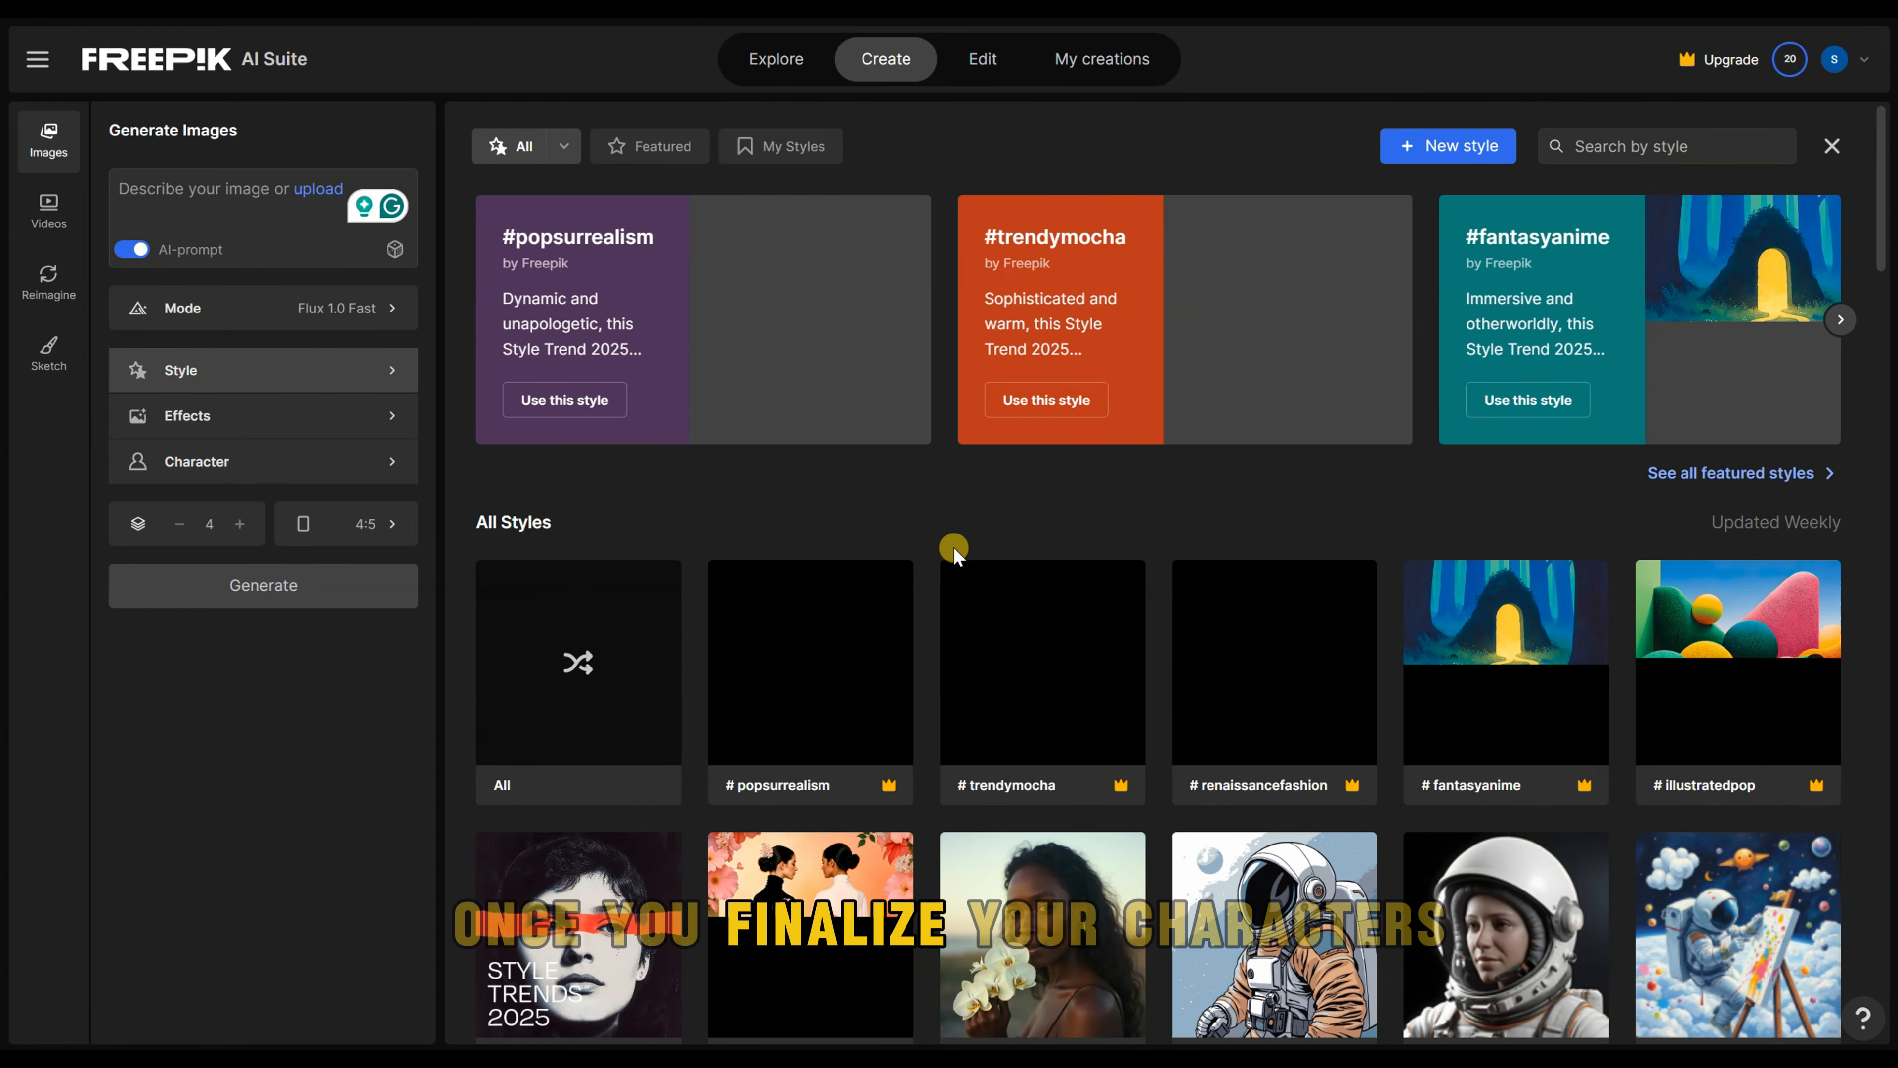
scroll(947, 628, "down", 3)
scroll(947, 628, "down", 3)
left_click(373, 413)
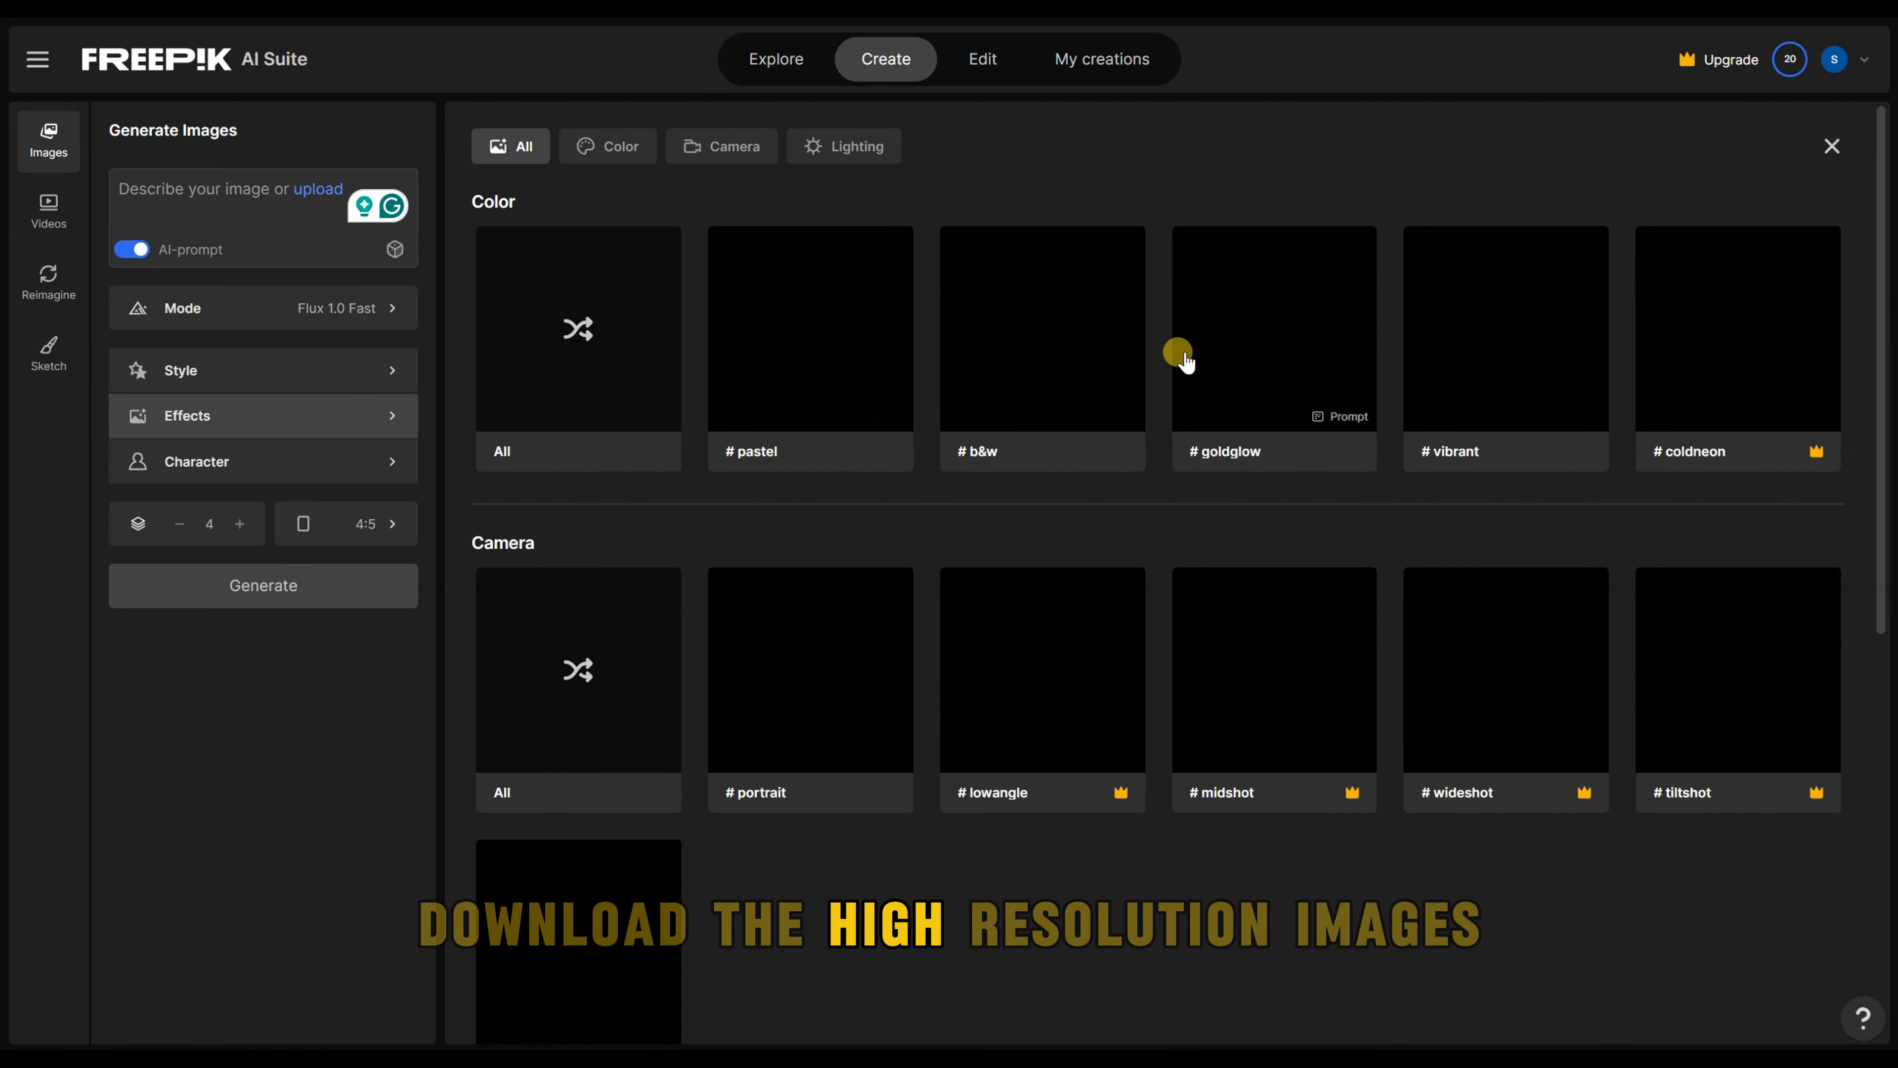
left_click(288, 523)
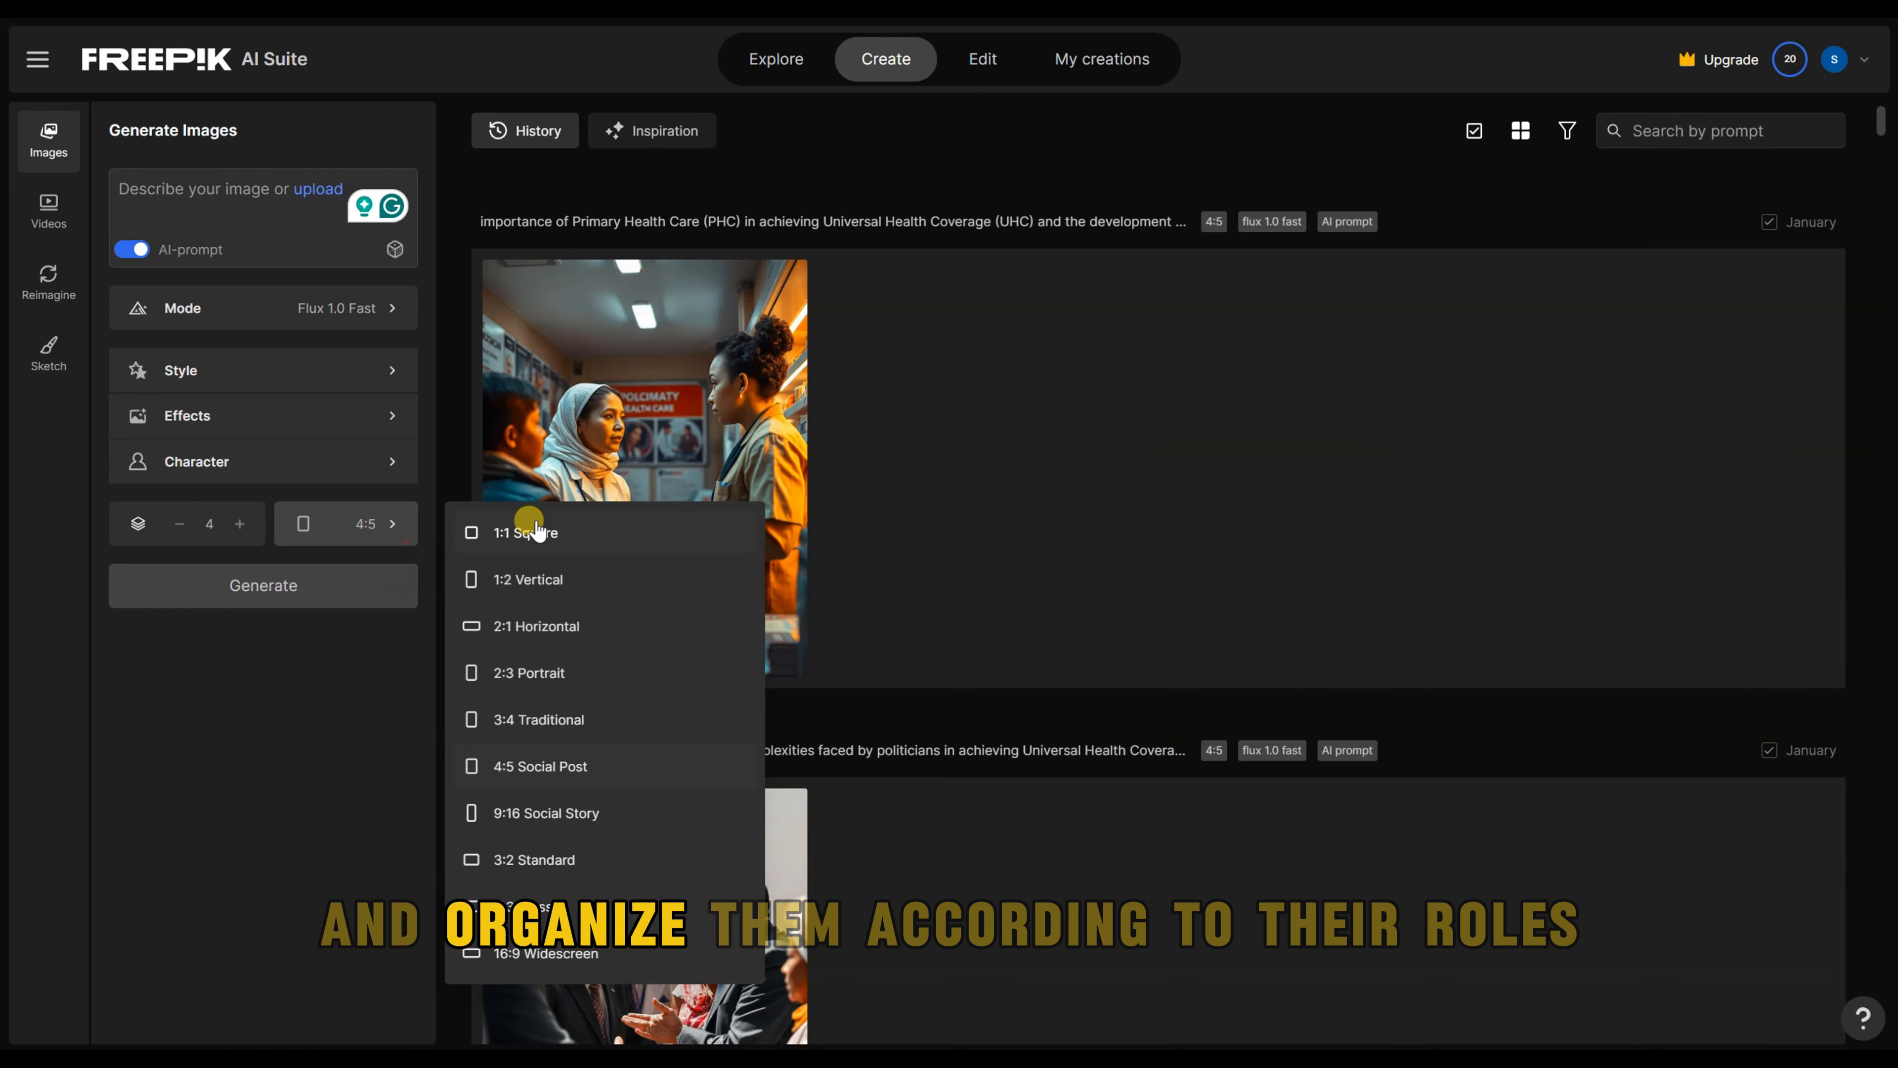
left_click(240, 526)
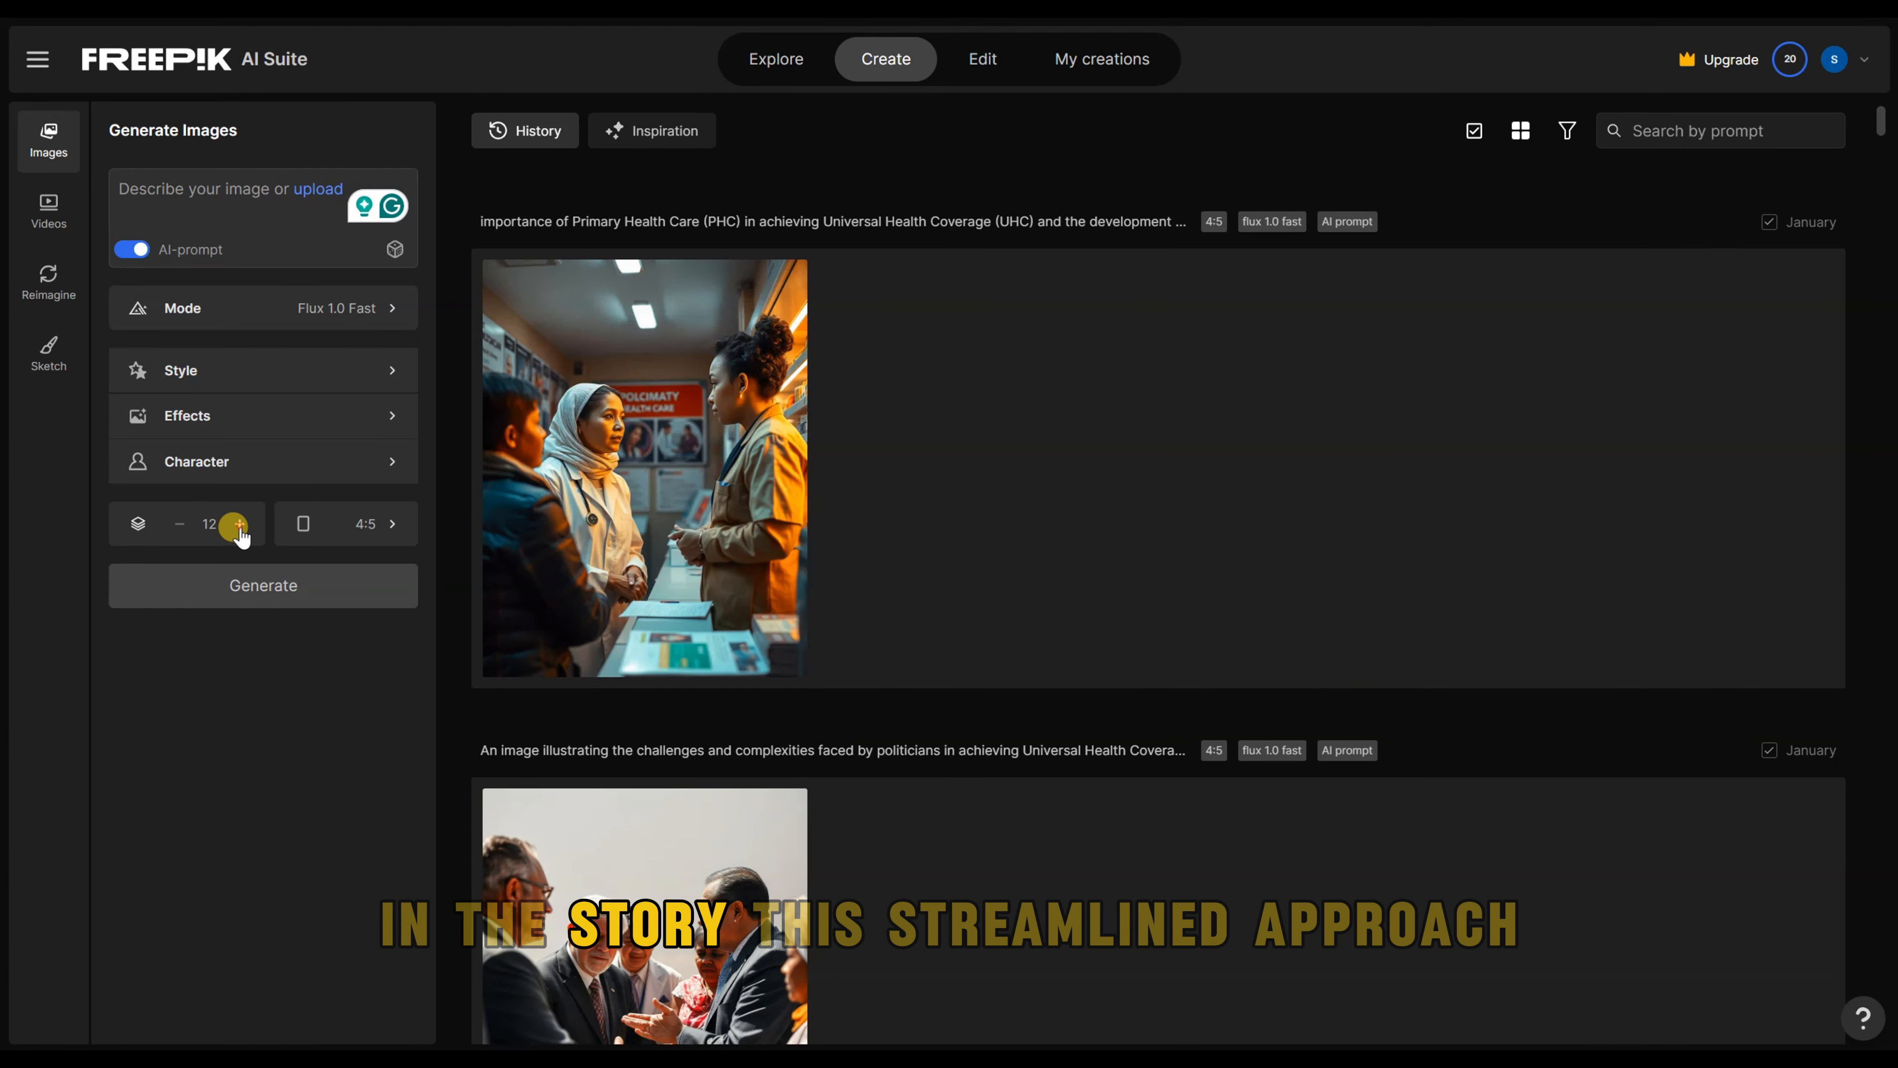
left_click(178, 526)
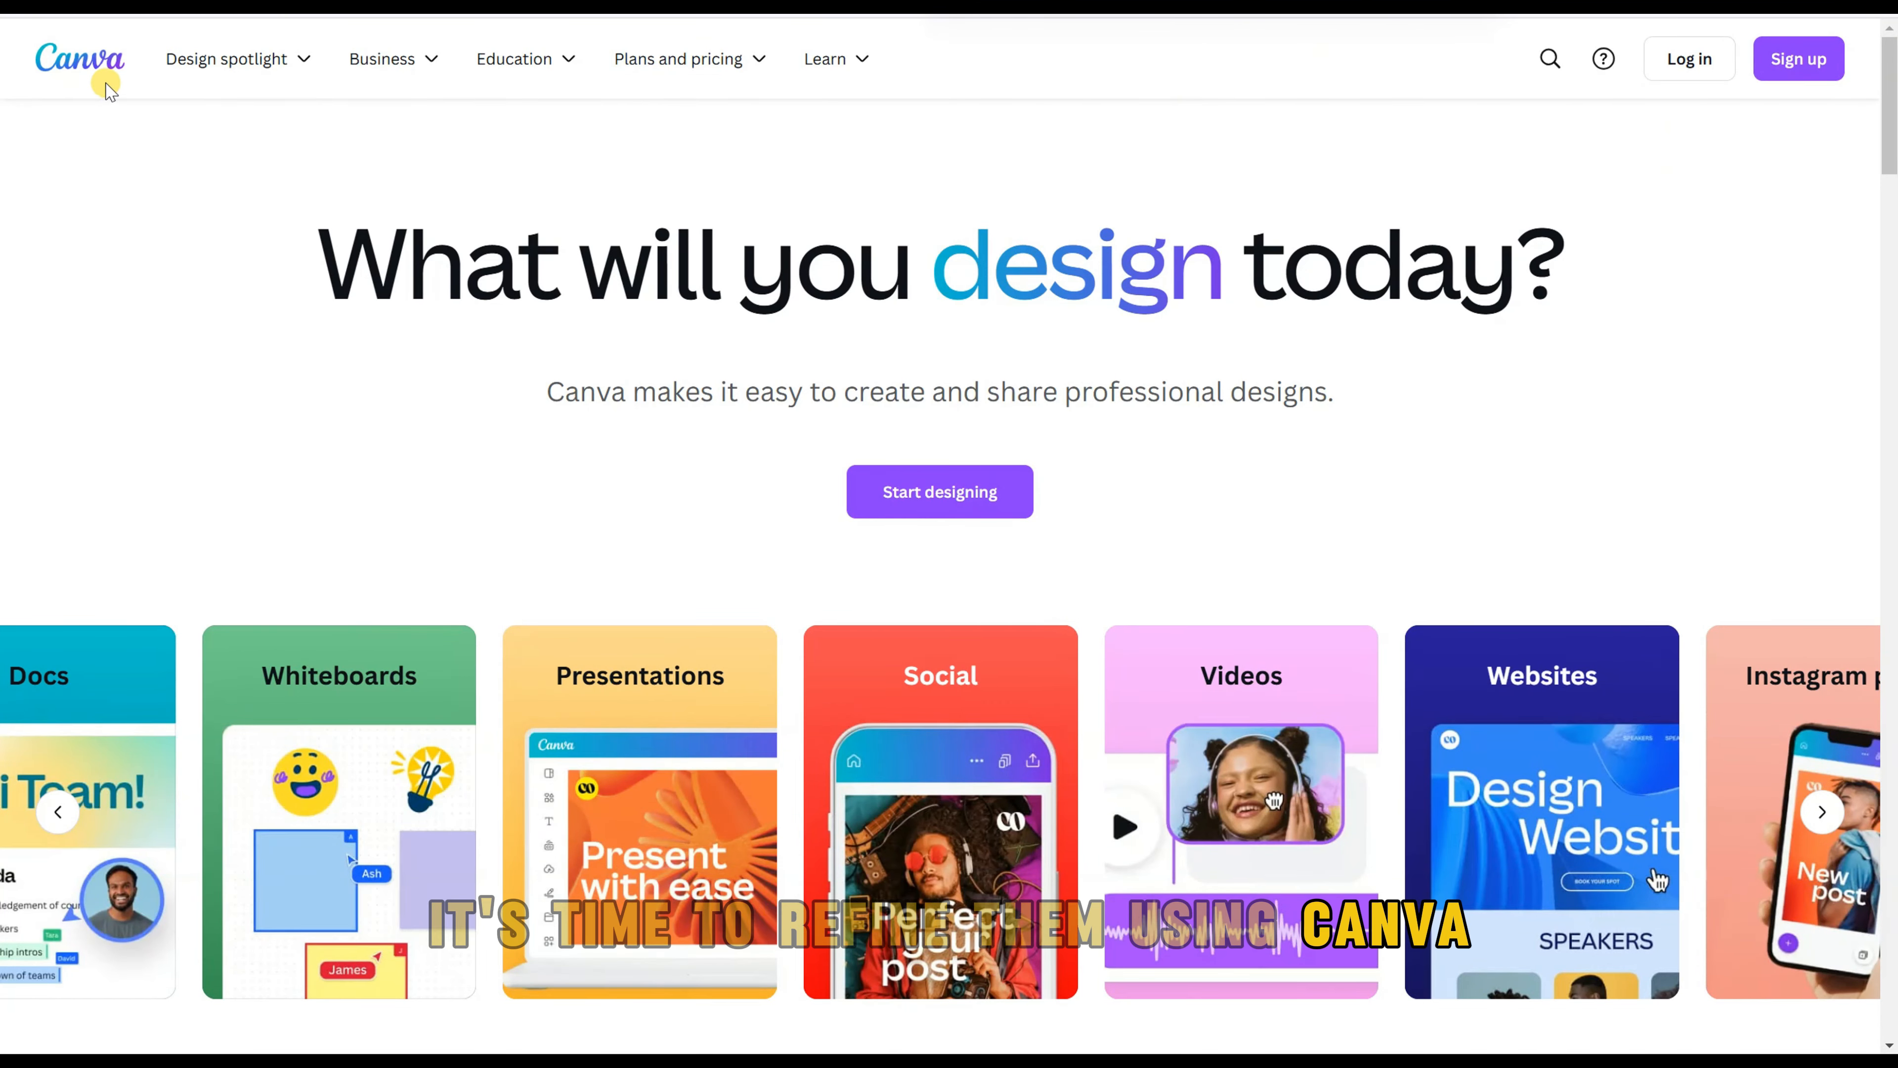
Step: Switch to Canva and look over its home page
scroll(1135, 402, "down", 4)
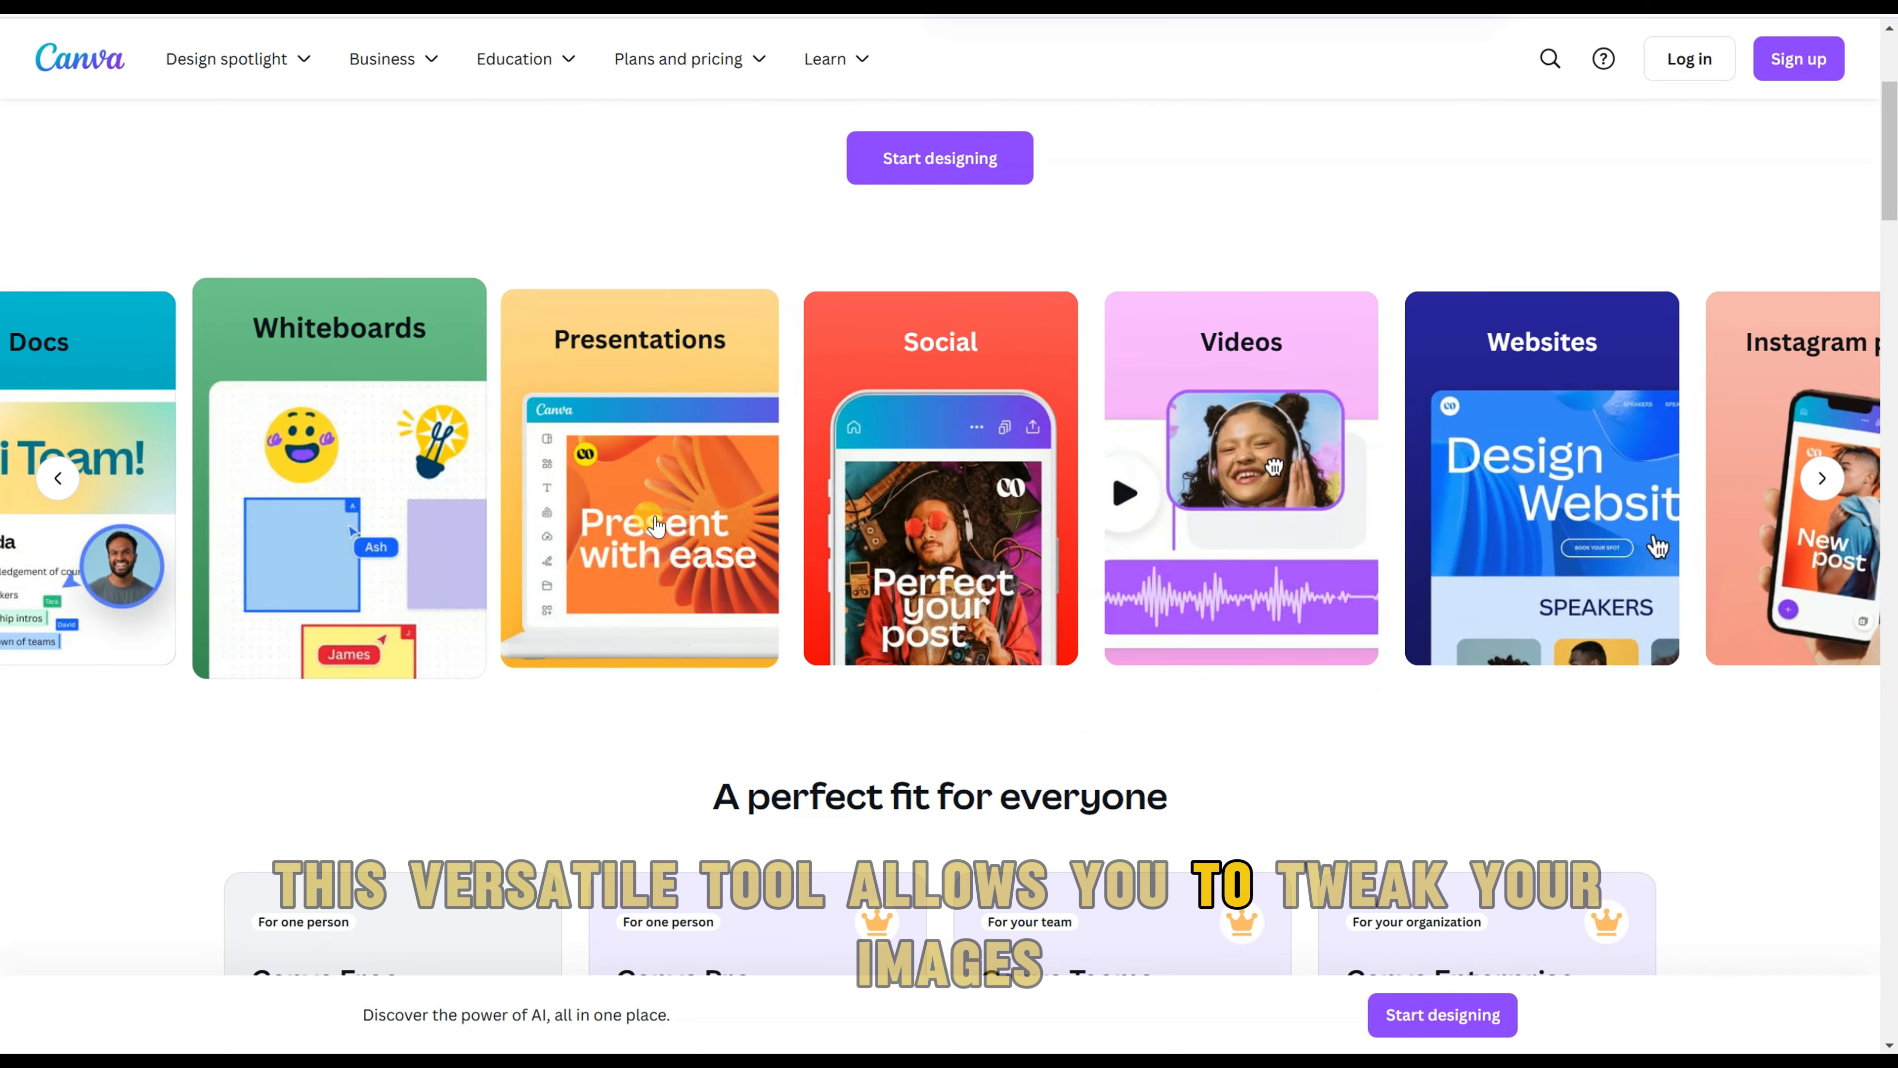
scroll(1029, 448, "down", 12)
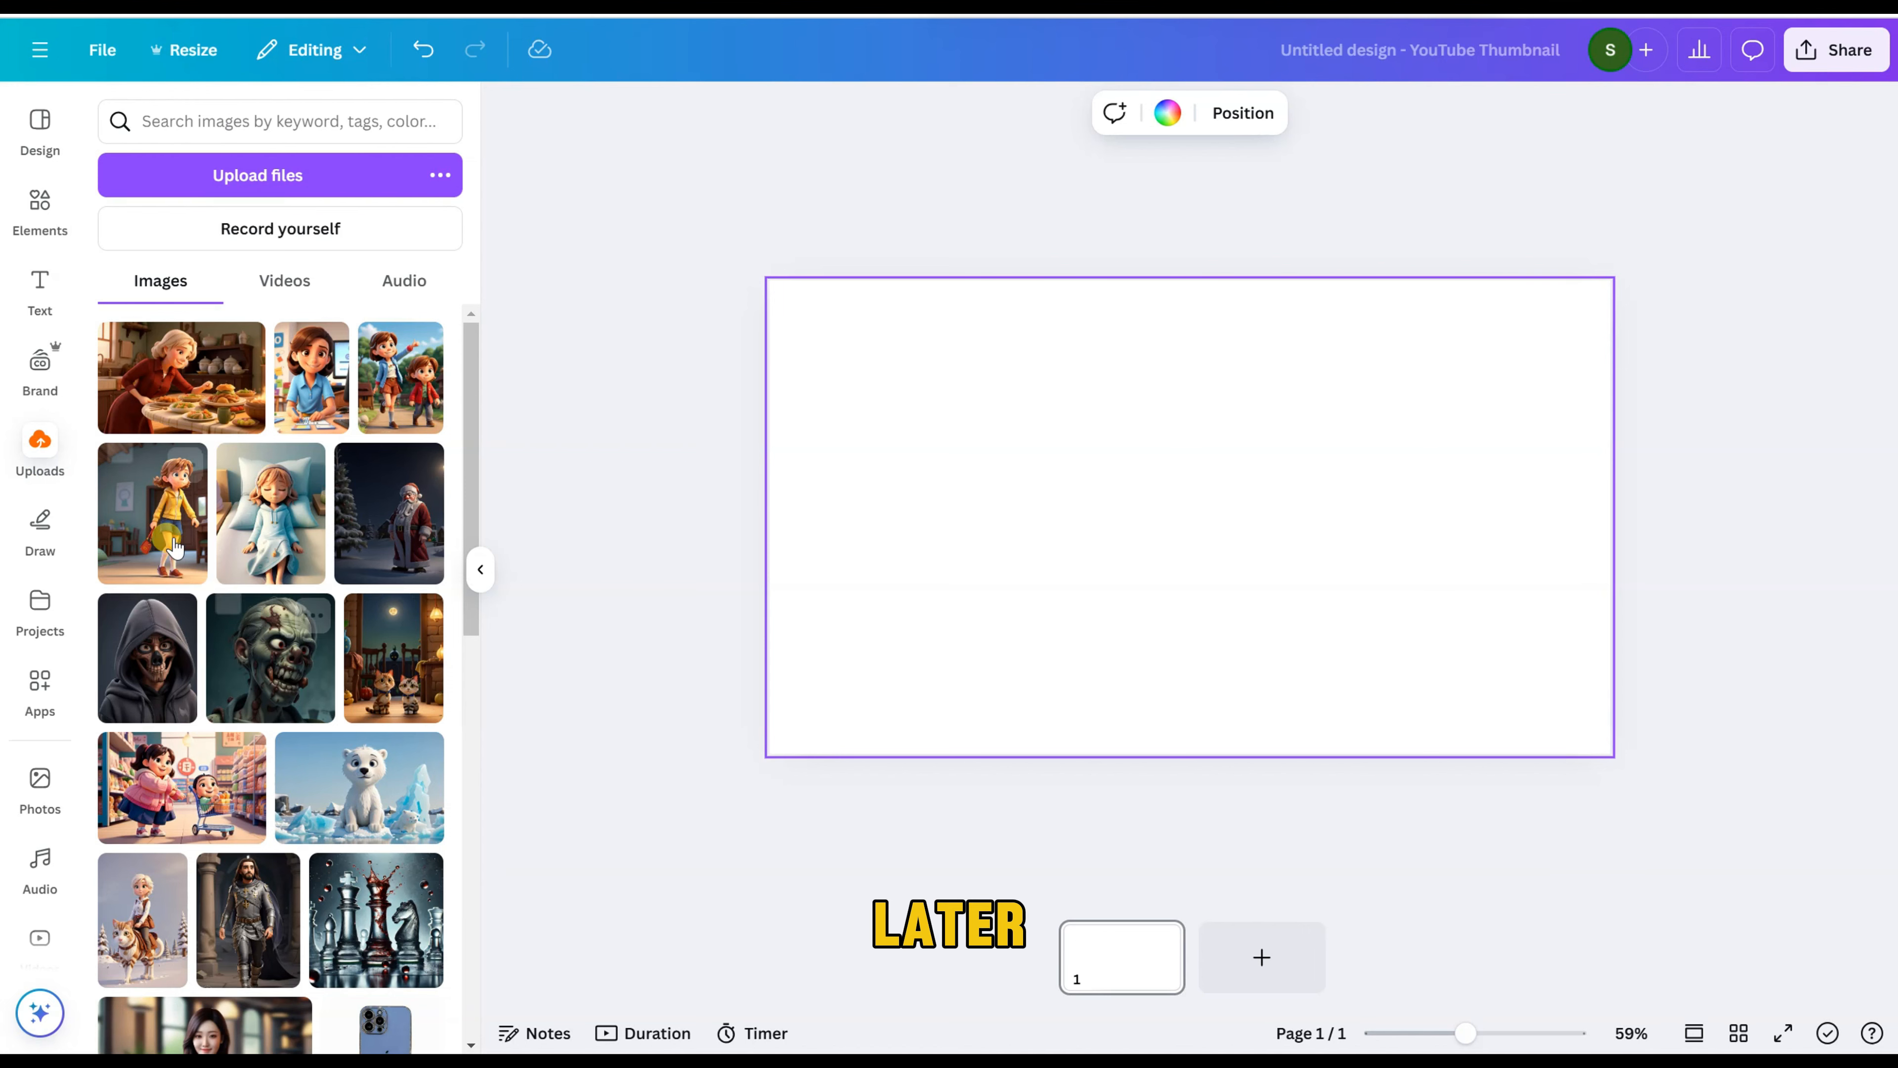
Step: Place the uploaded picture of the grey-haired woman at a food-laden table on page 1 and the two-children picture on a new second page
left_click(172, 370)
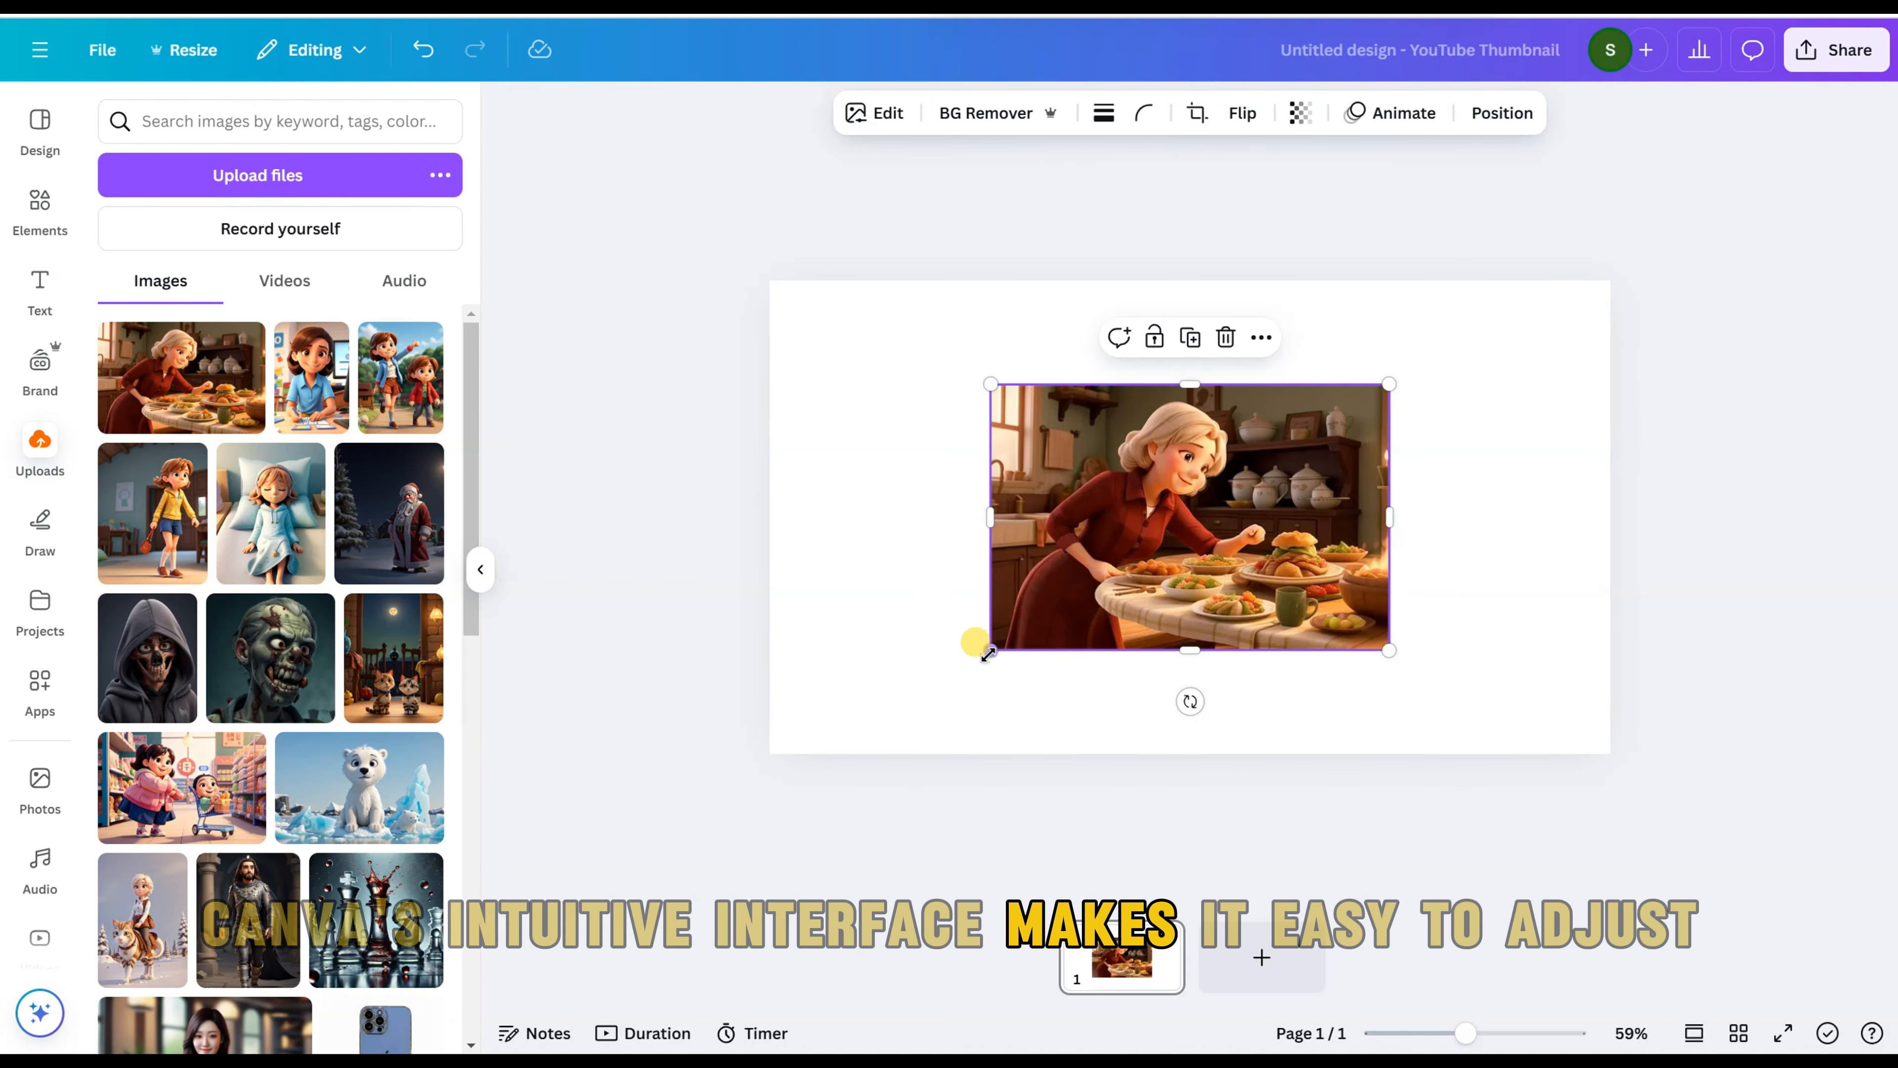
left_click(1262, 968)
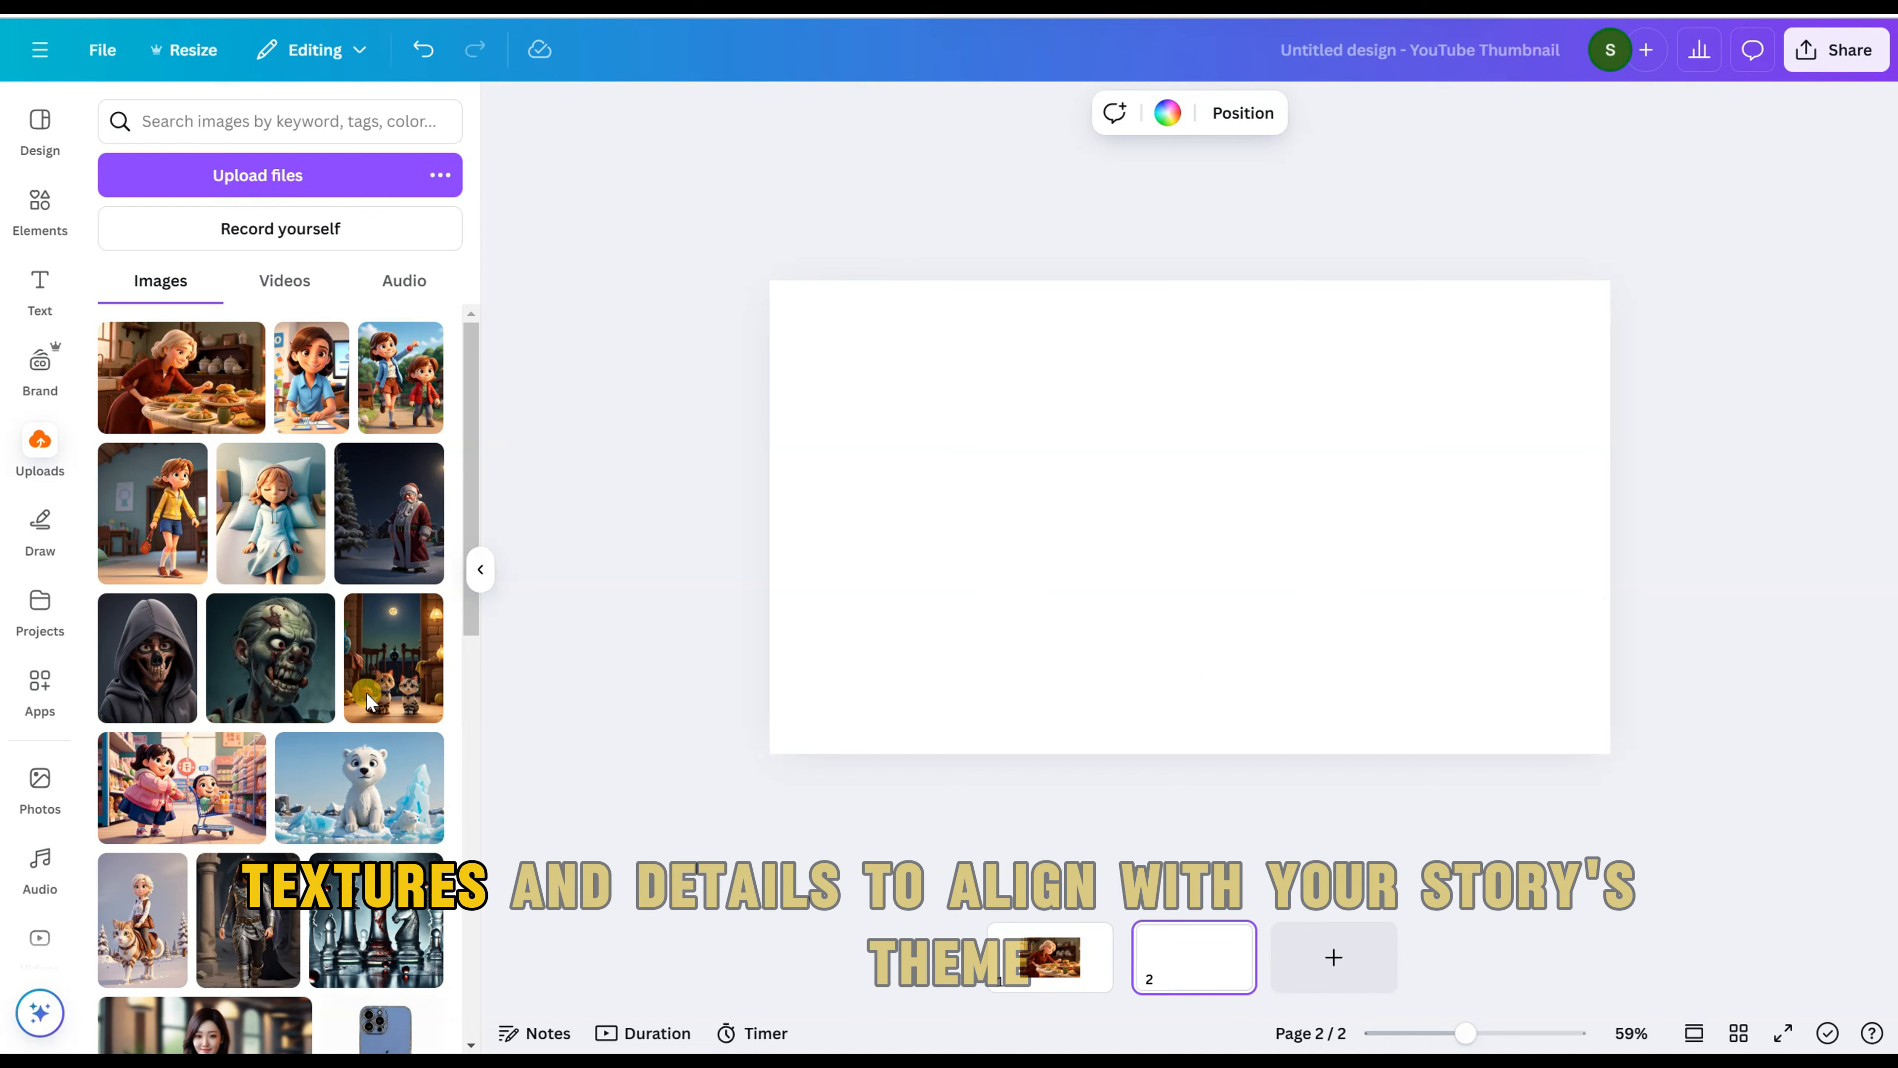
left_click(389, 404)
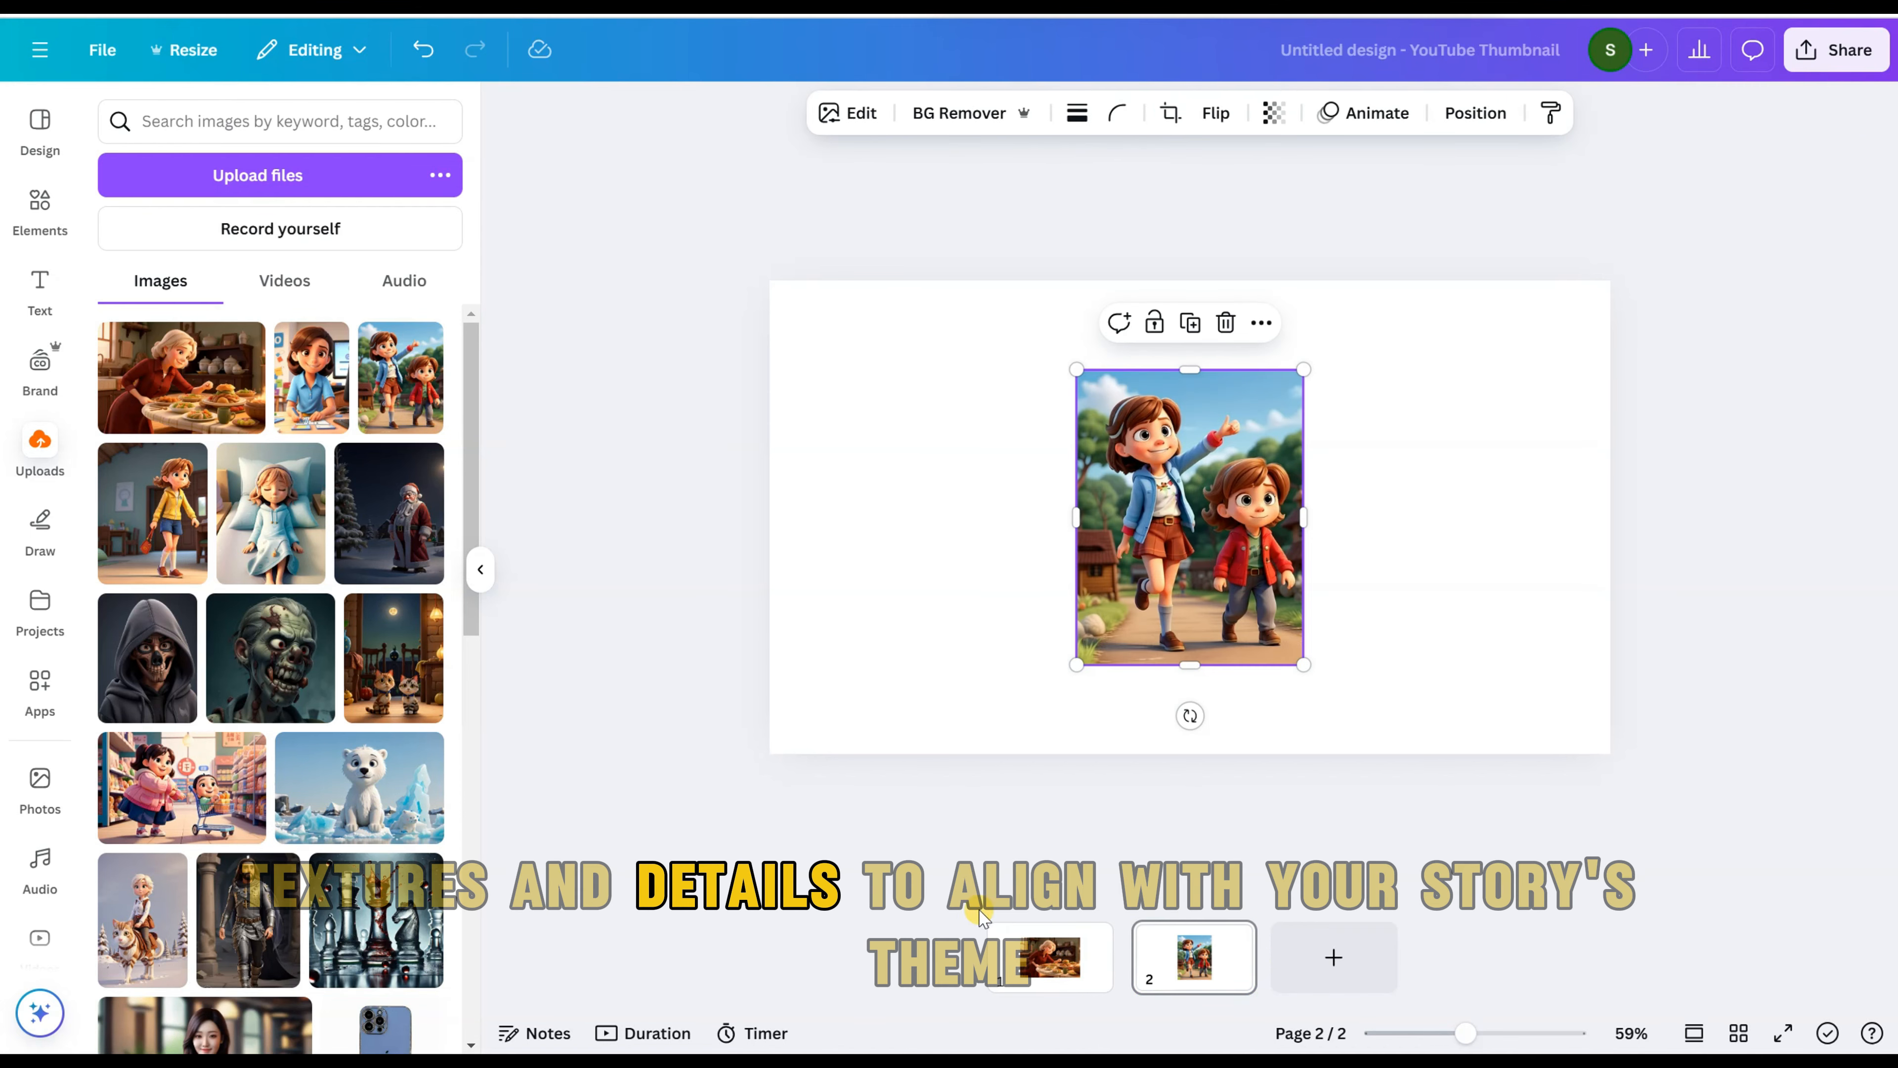
Step: Add pages 3 and 4, placing the yellow-jacket girl's picture on page 3 and the sleeping girl's picture on page 4
left_click(1334, 956)
left_click(164, 524)
left_click(1404, 957)
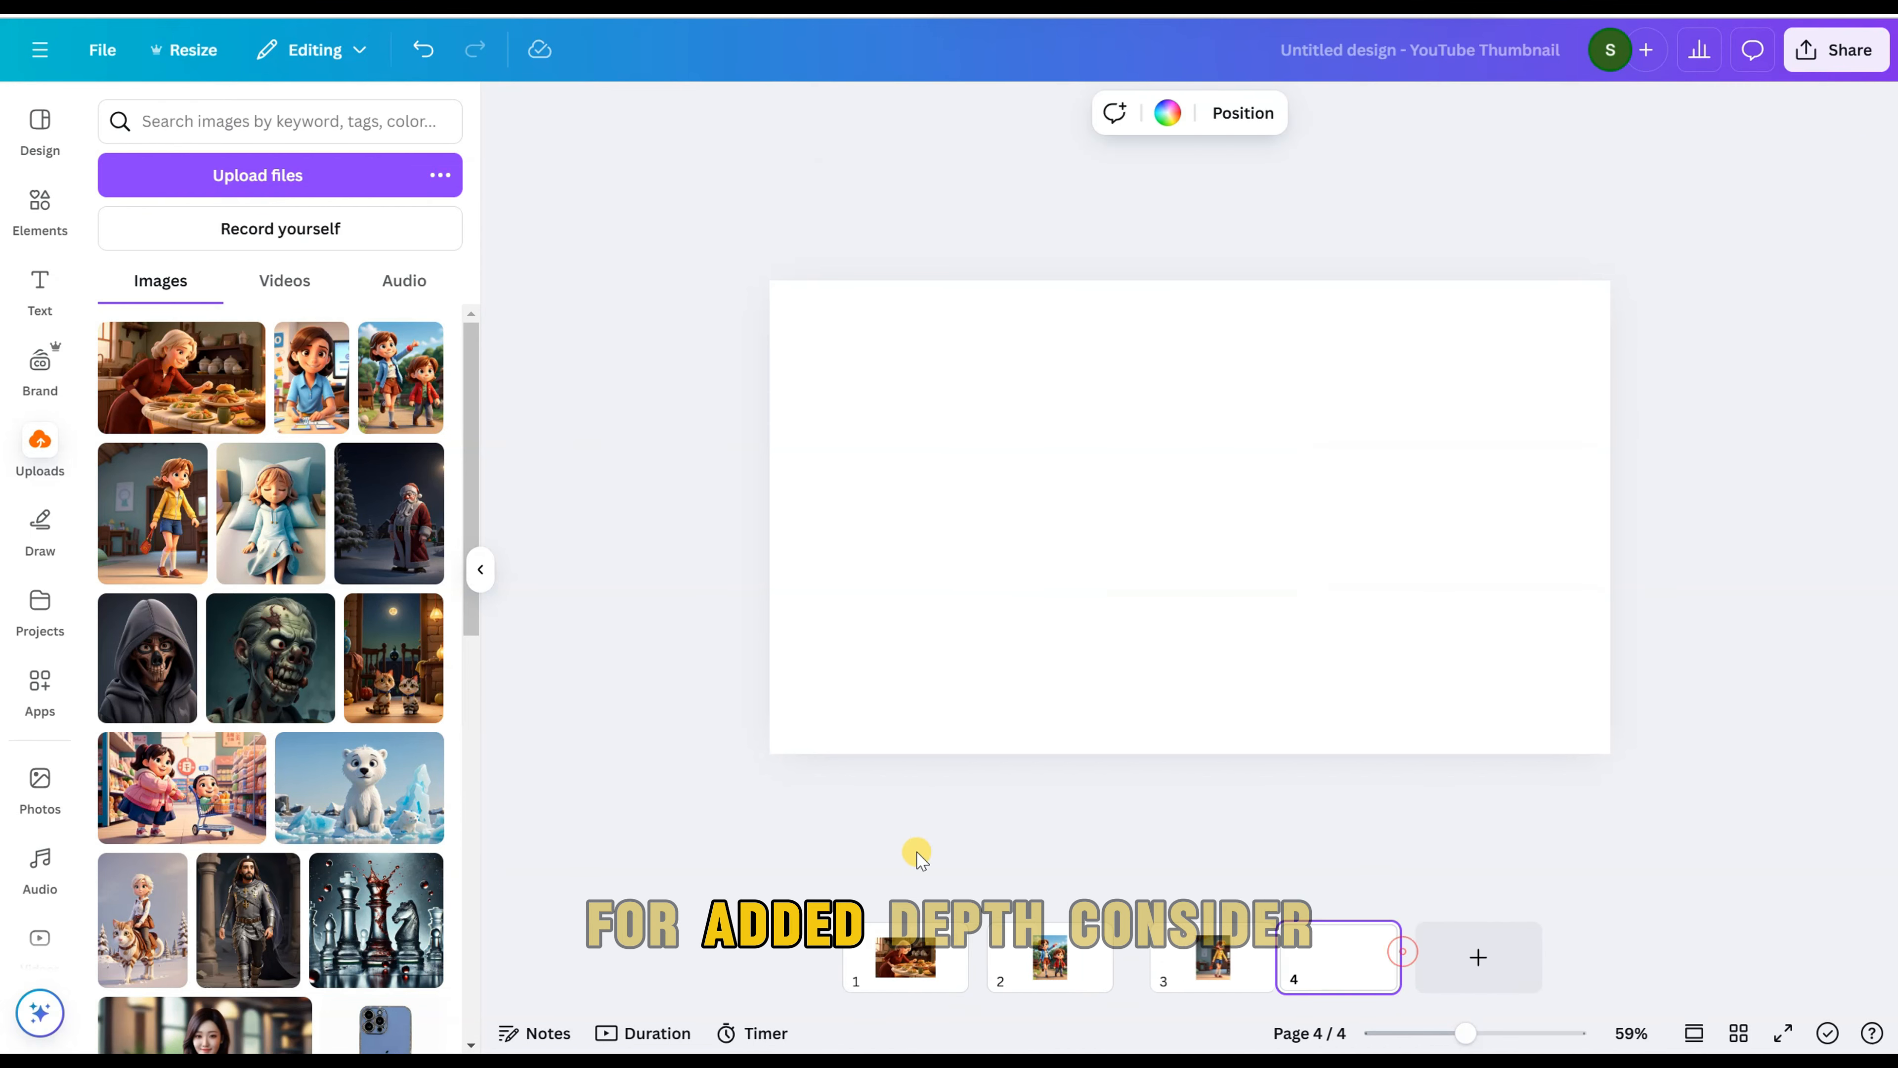
left_click(271, 513)
Step: Enlarge the picture of the woman at the table on page 1 to fill the full page height
left_click(905, 957)
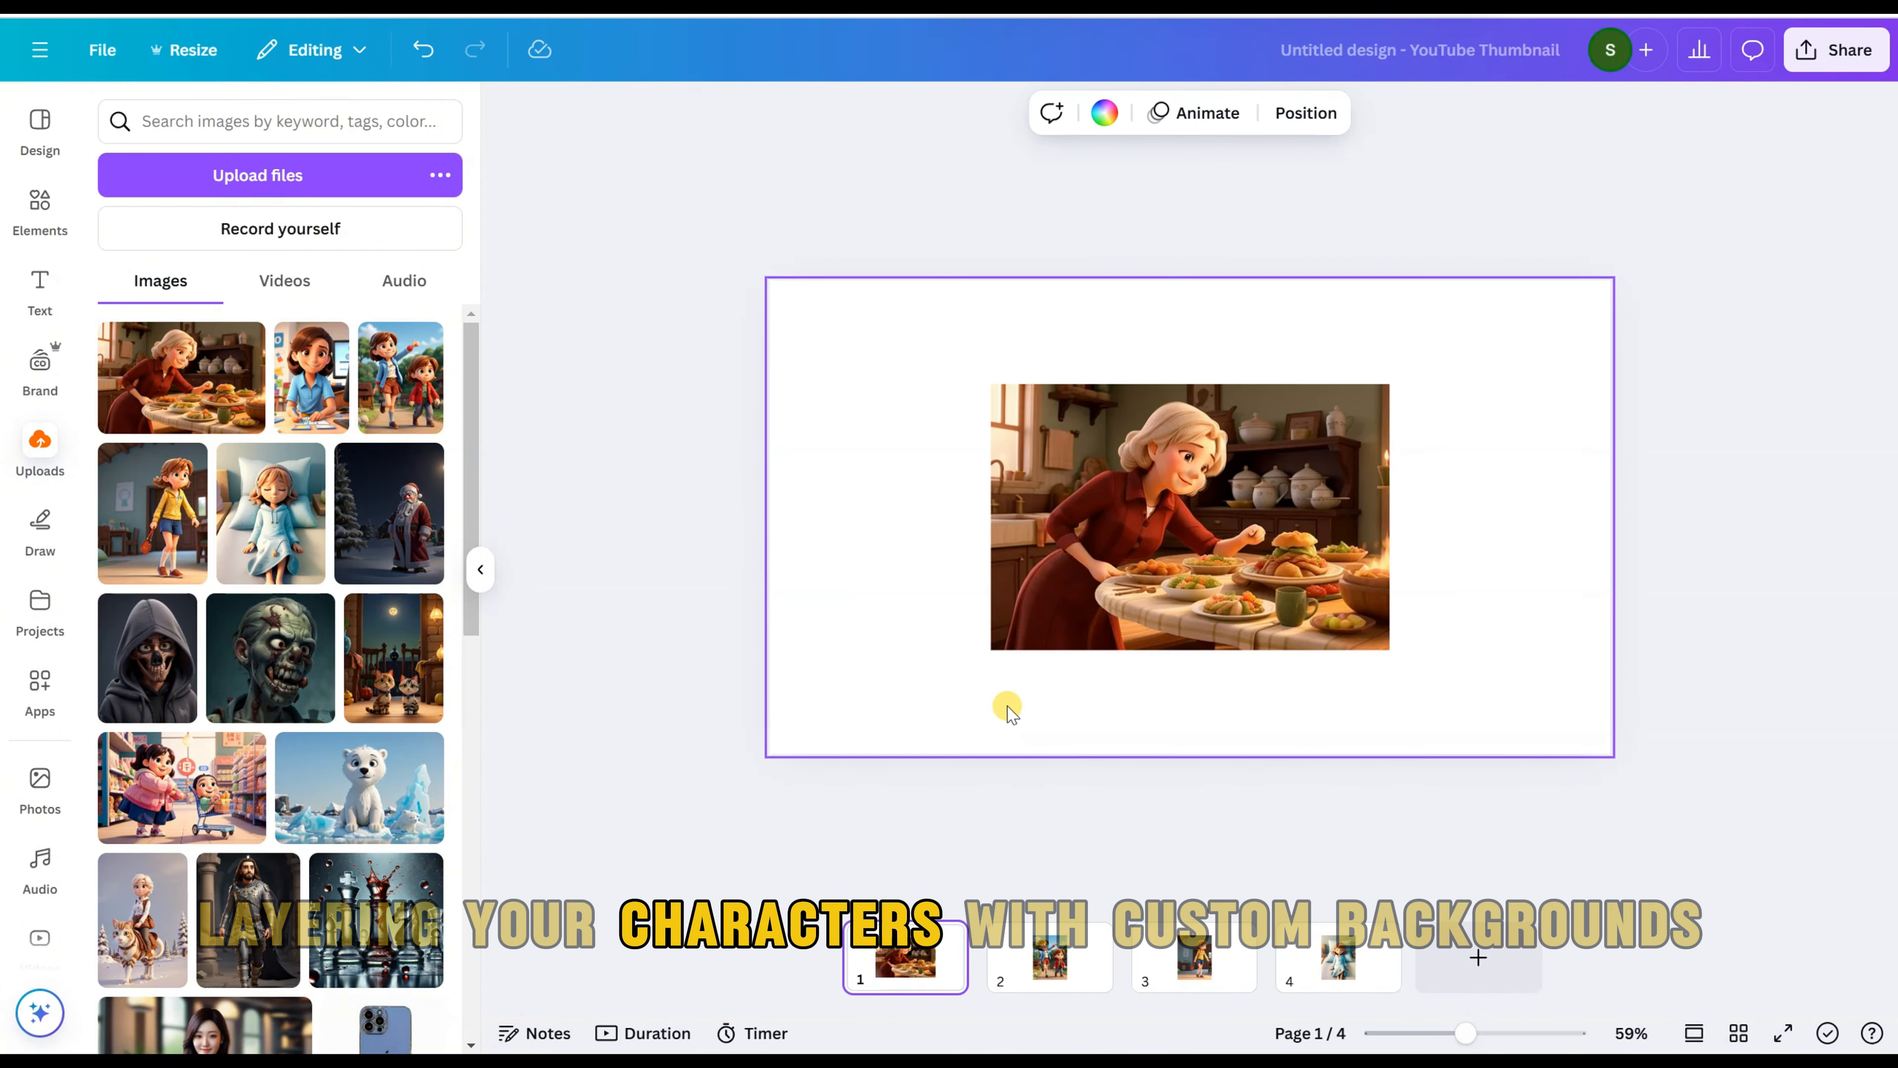
left_click(1029, 608)
left_click_drag(984, 663, 836, 761)
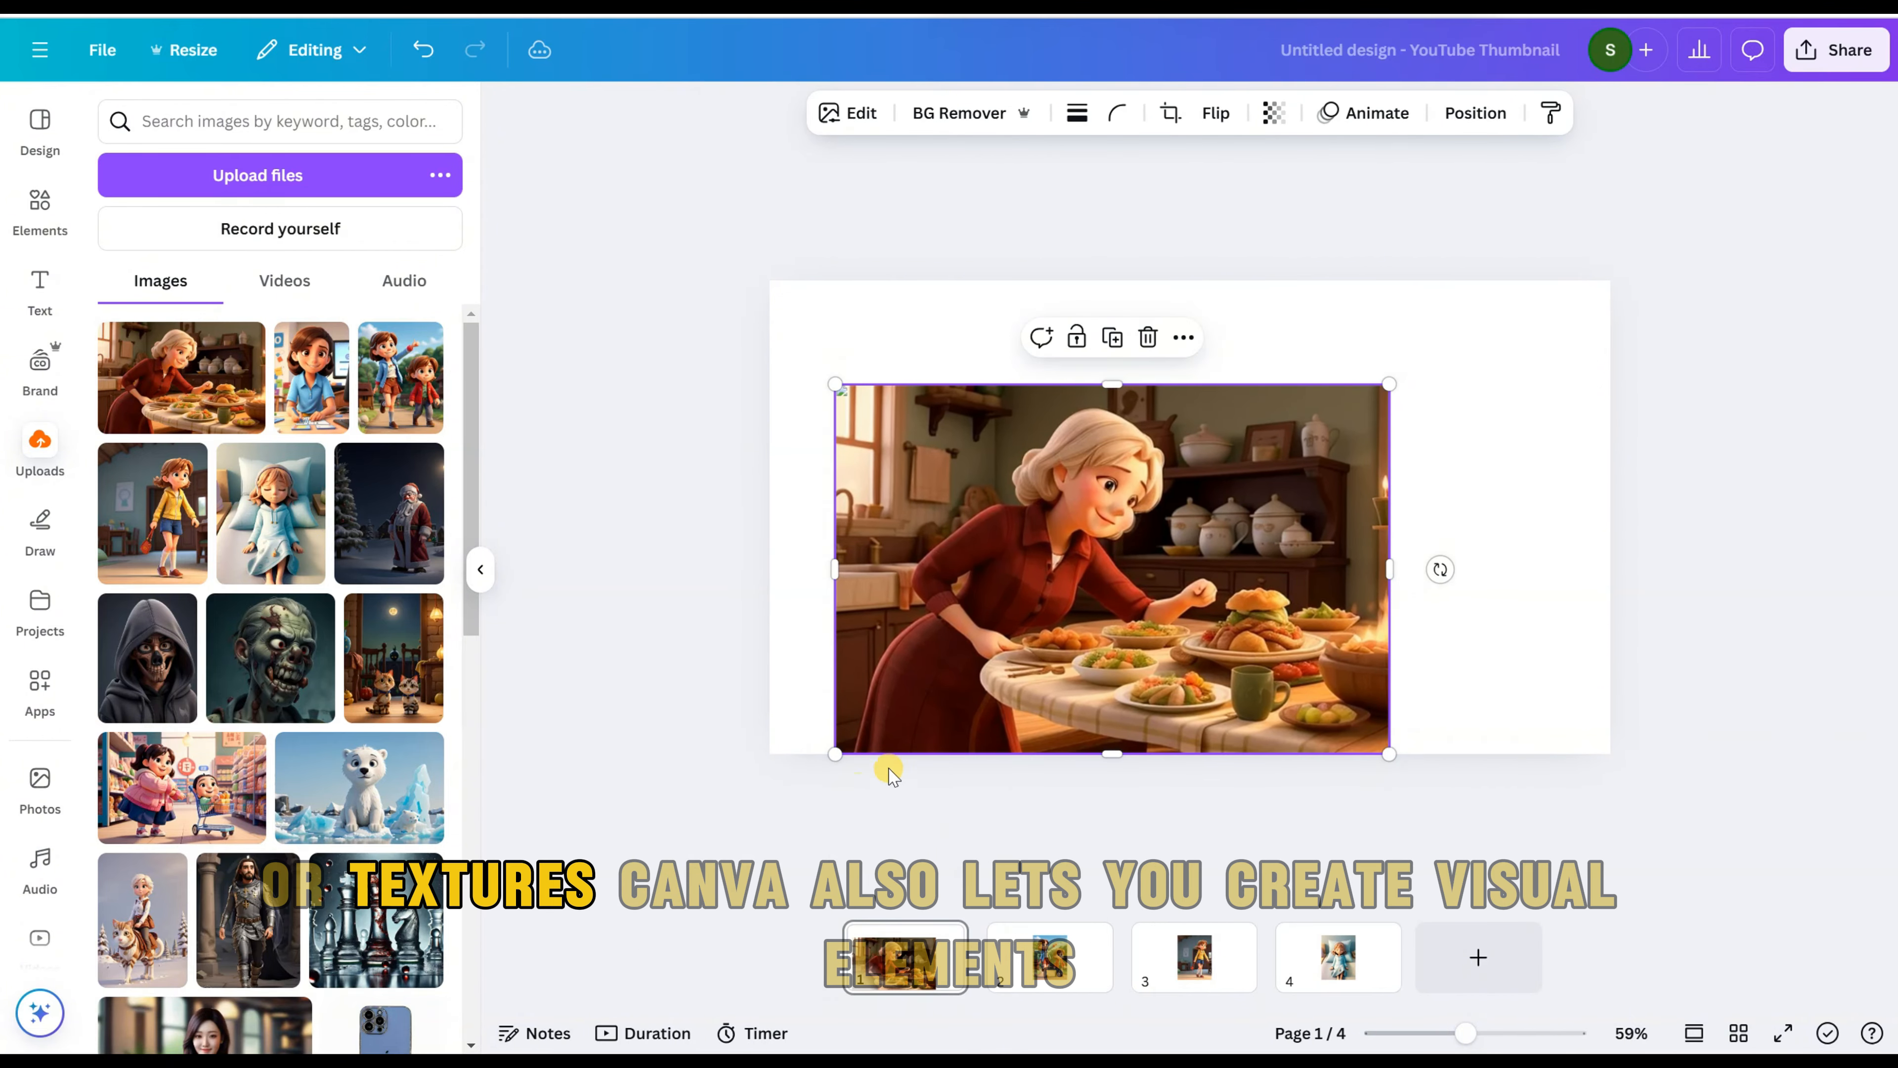
left_click_drag(1386, 385, 1542, 280)
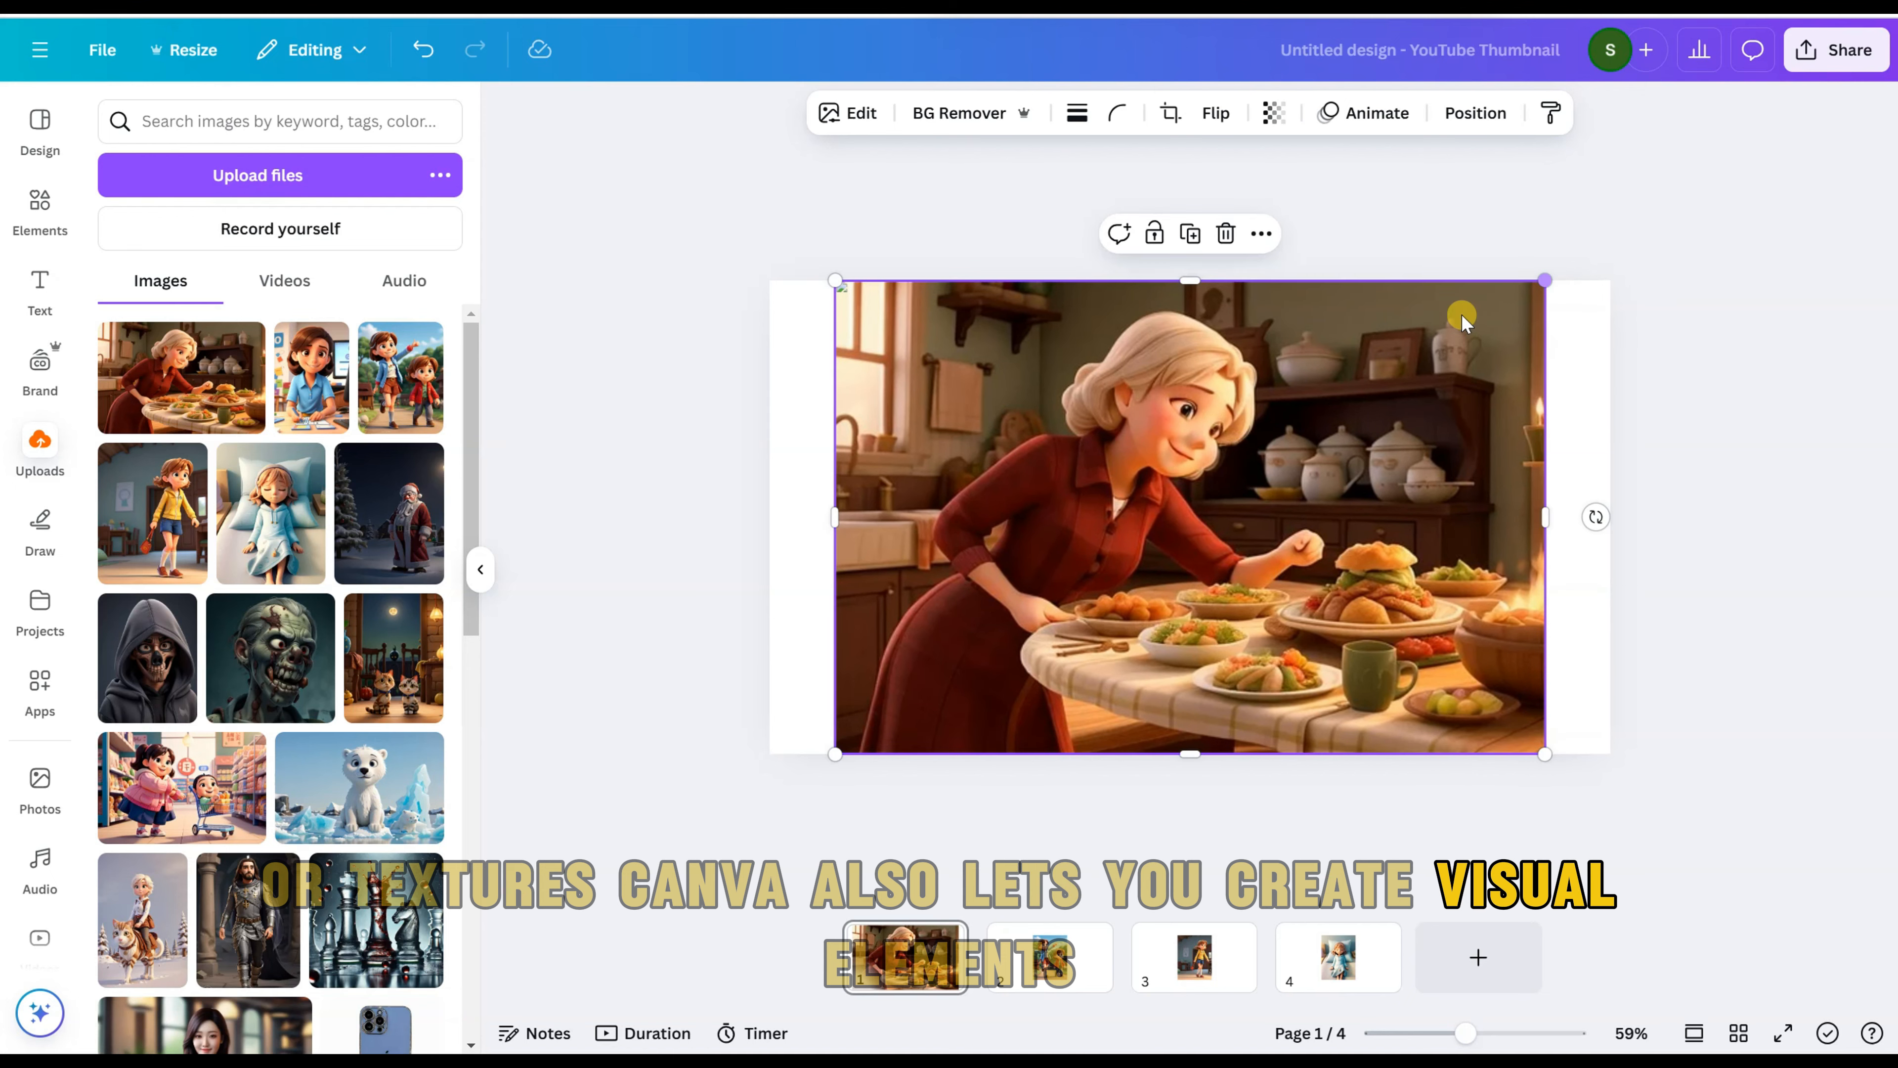
Step: Enlarge the two-children picture on page 2 to span the page from its lower to its upper edge
left_click(1048, 953)
left_click(1122, 621)
left_click_drag(1076, 661, 1004, 754)
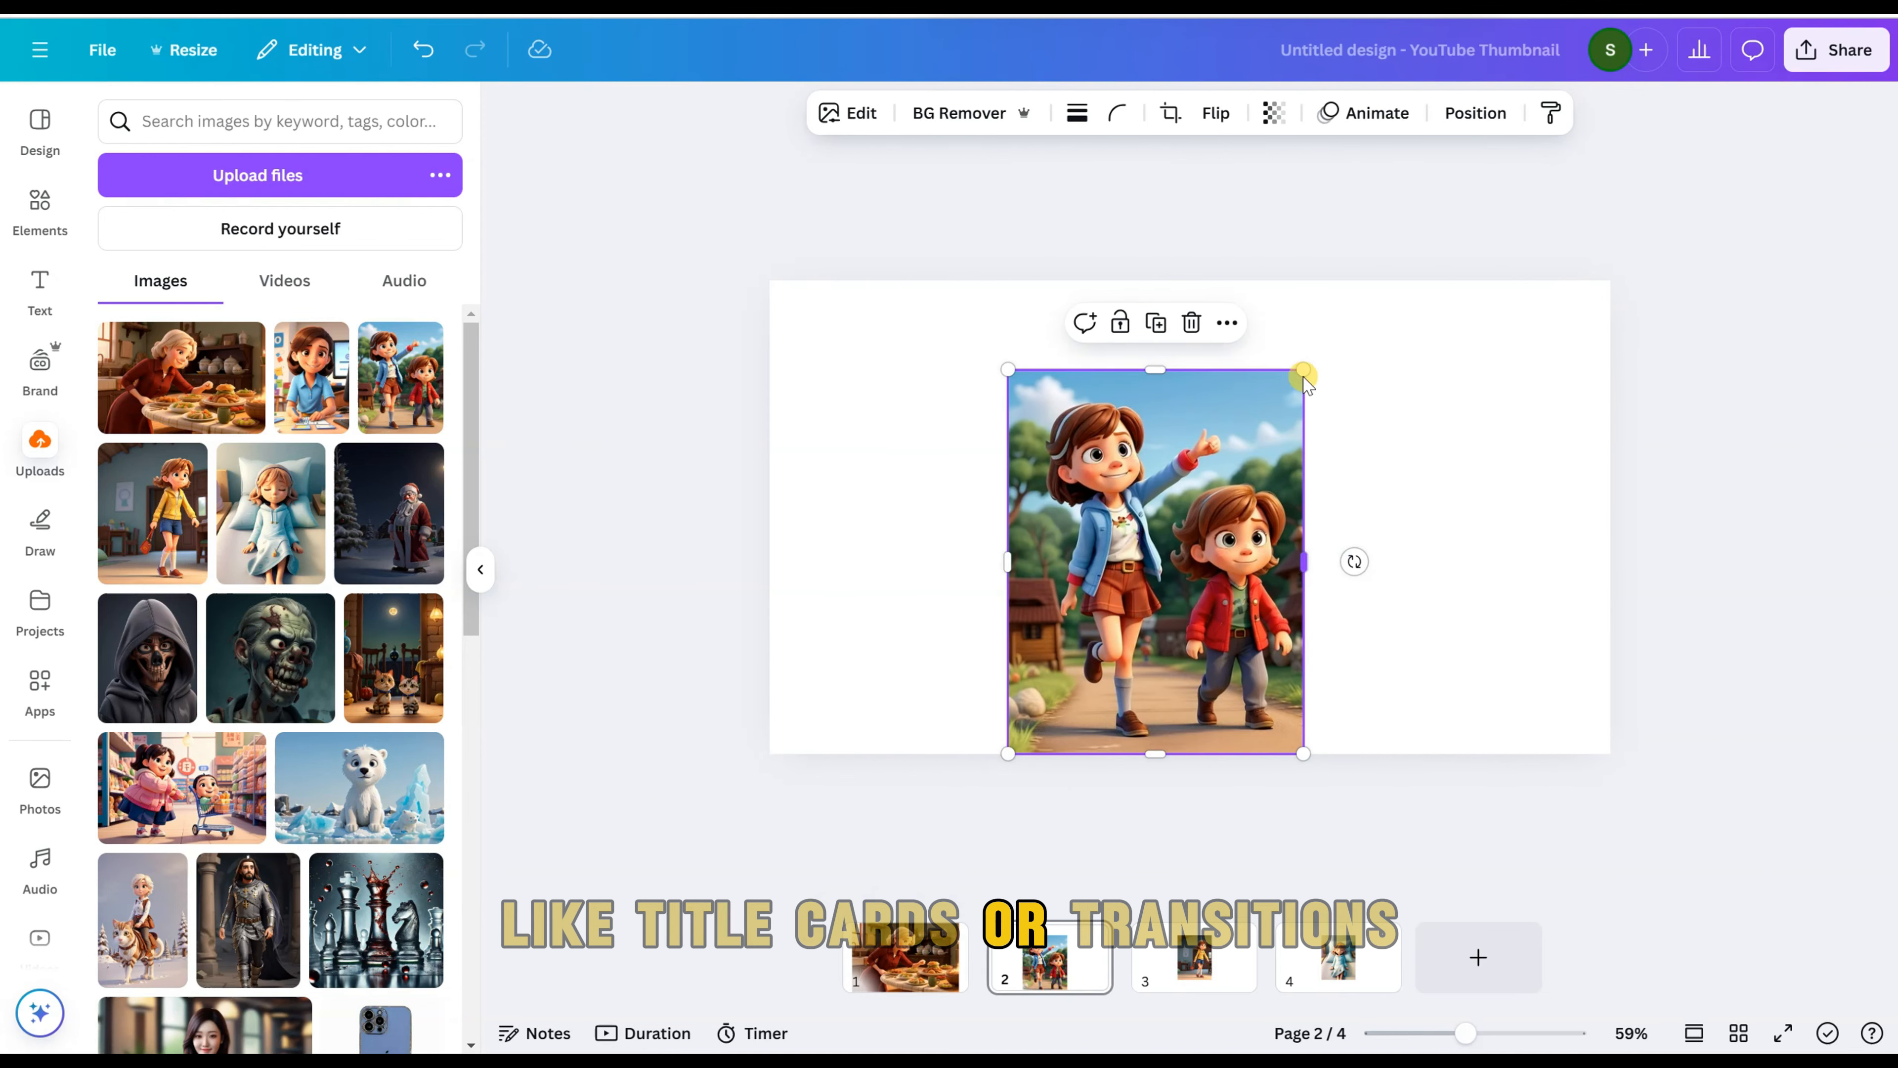
left_click_drag(1301, 369, 1365, 286)
Step: Enlarge the yellow-jacket girl's picture on page 3 down to the page's lower edge
left_click(1195, 957)
left_click(1203, 602)
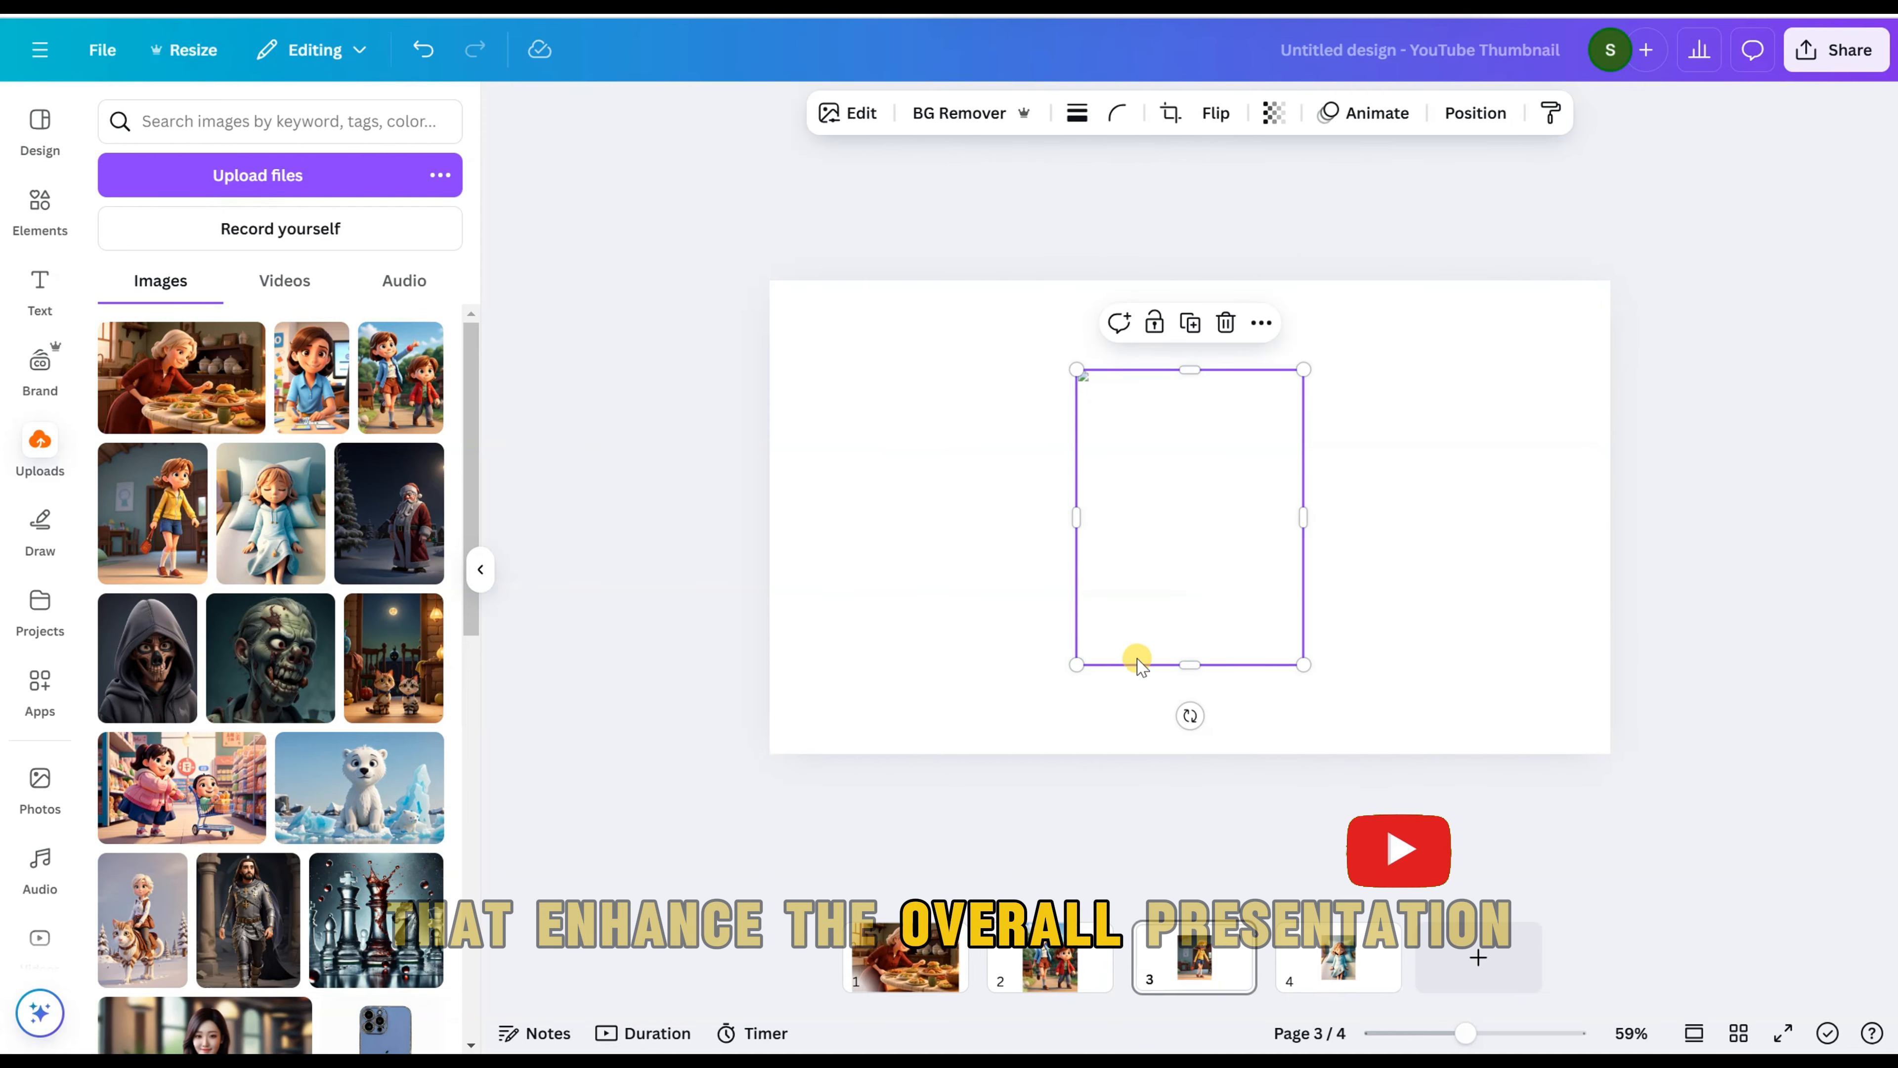
left_click_drag(1076, 663, 1004, 751)
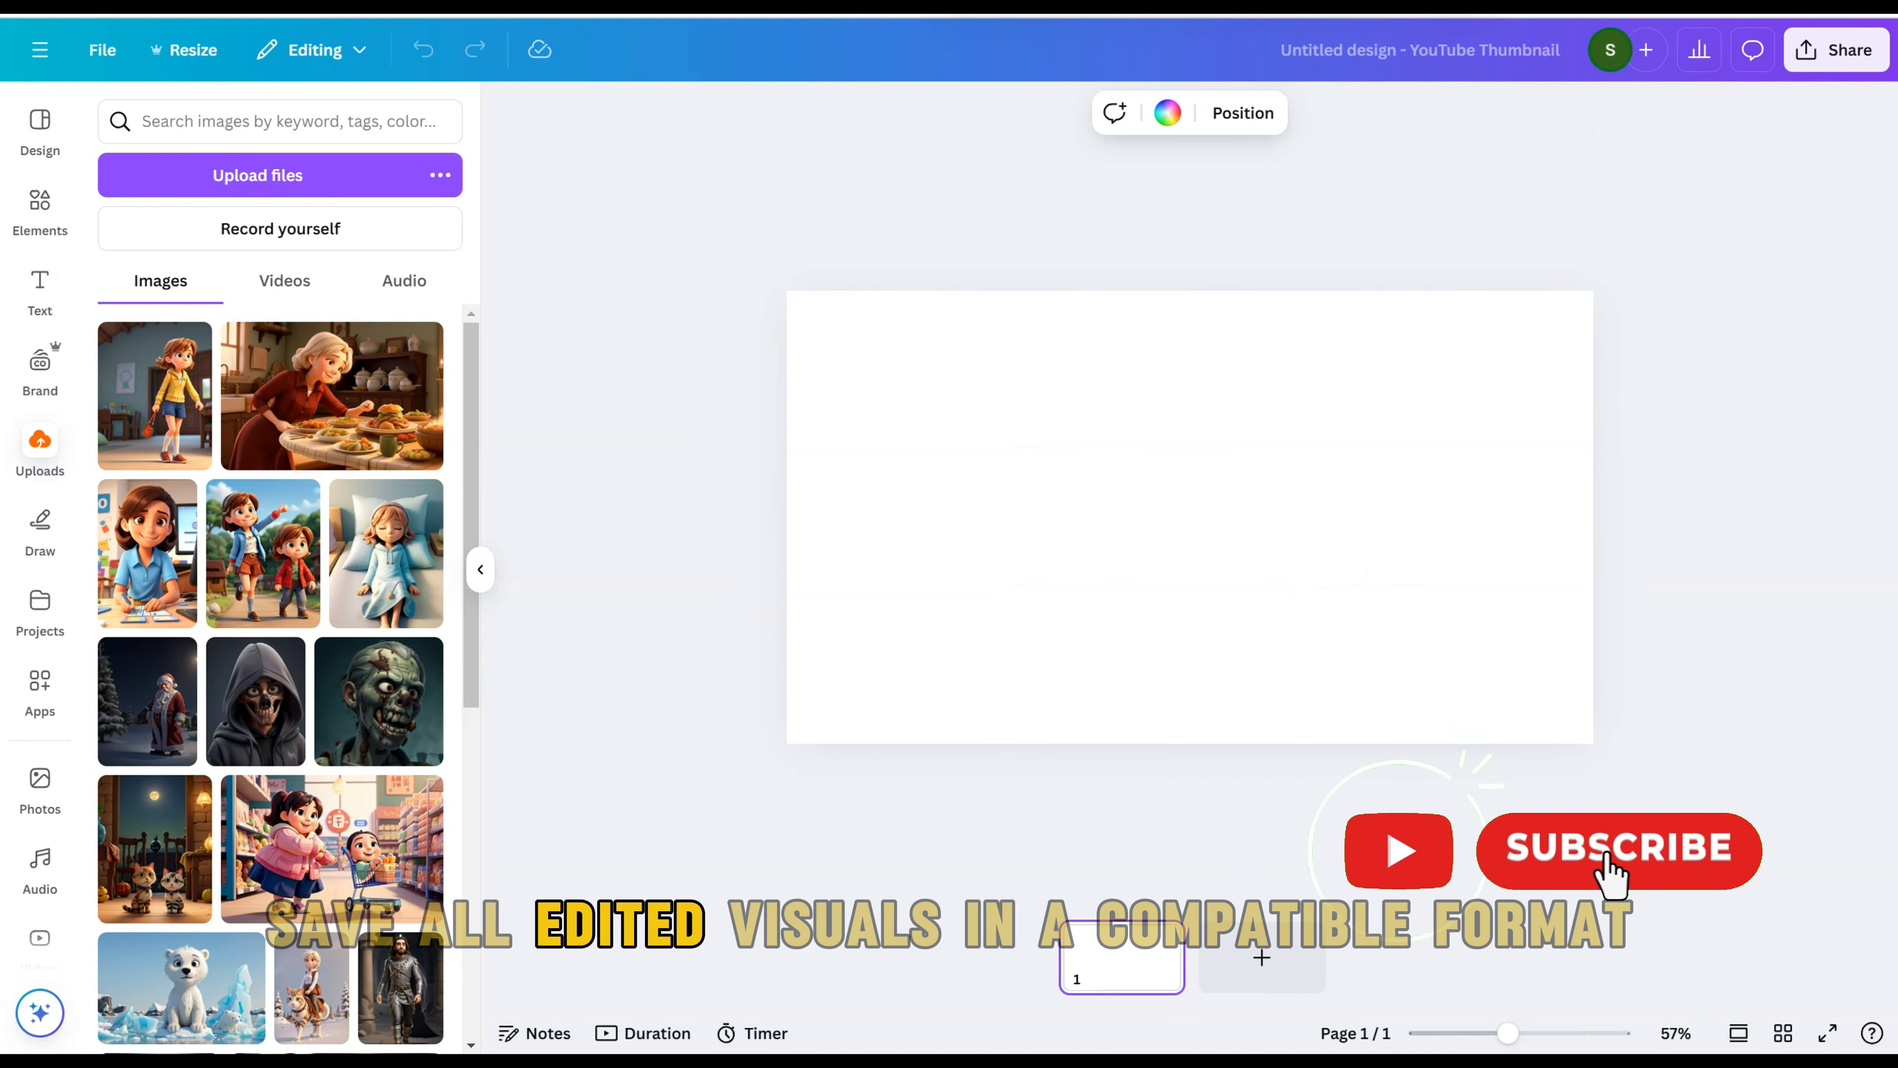
Step: Place the uploaded picture of the yellow-jacket girl on page 1 of the blank design and enlarge it to full page height
left_click(171, 418)
left_click_drag(1058, 670, 1017, 747)
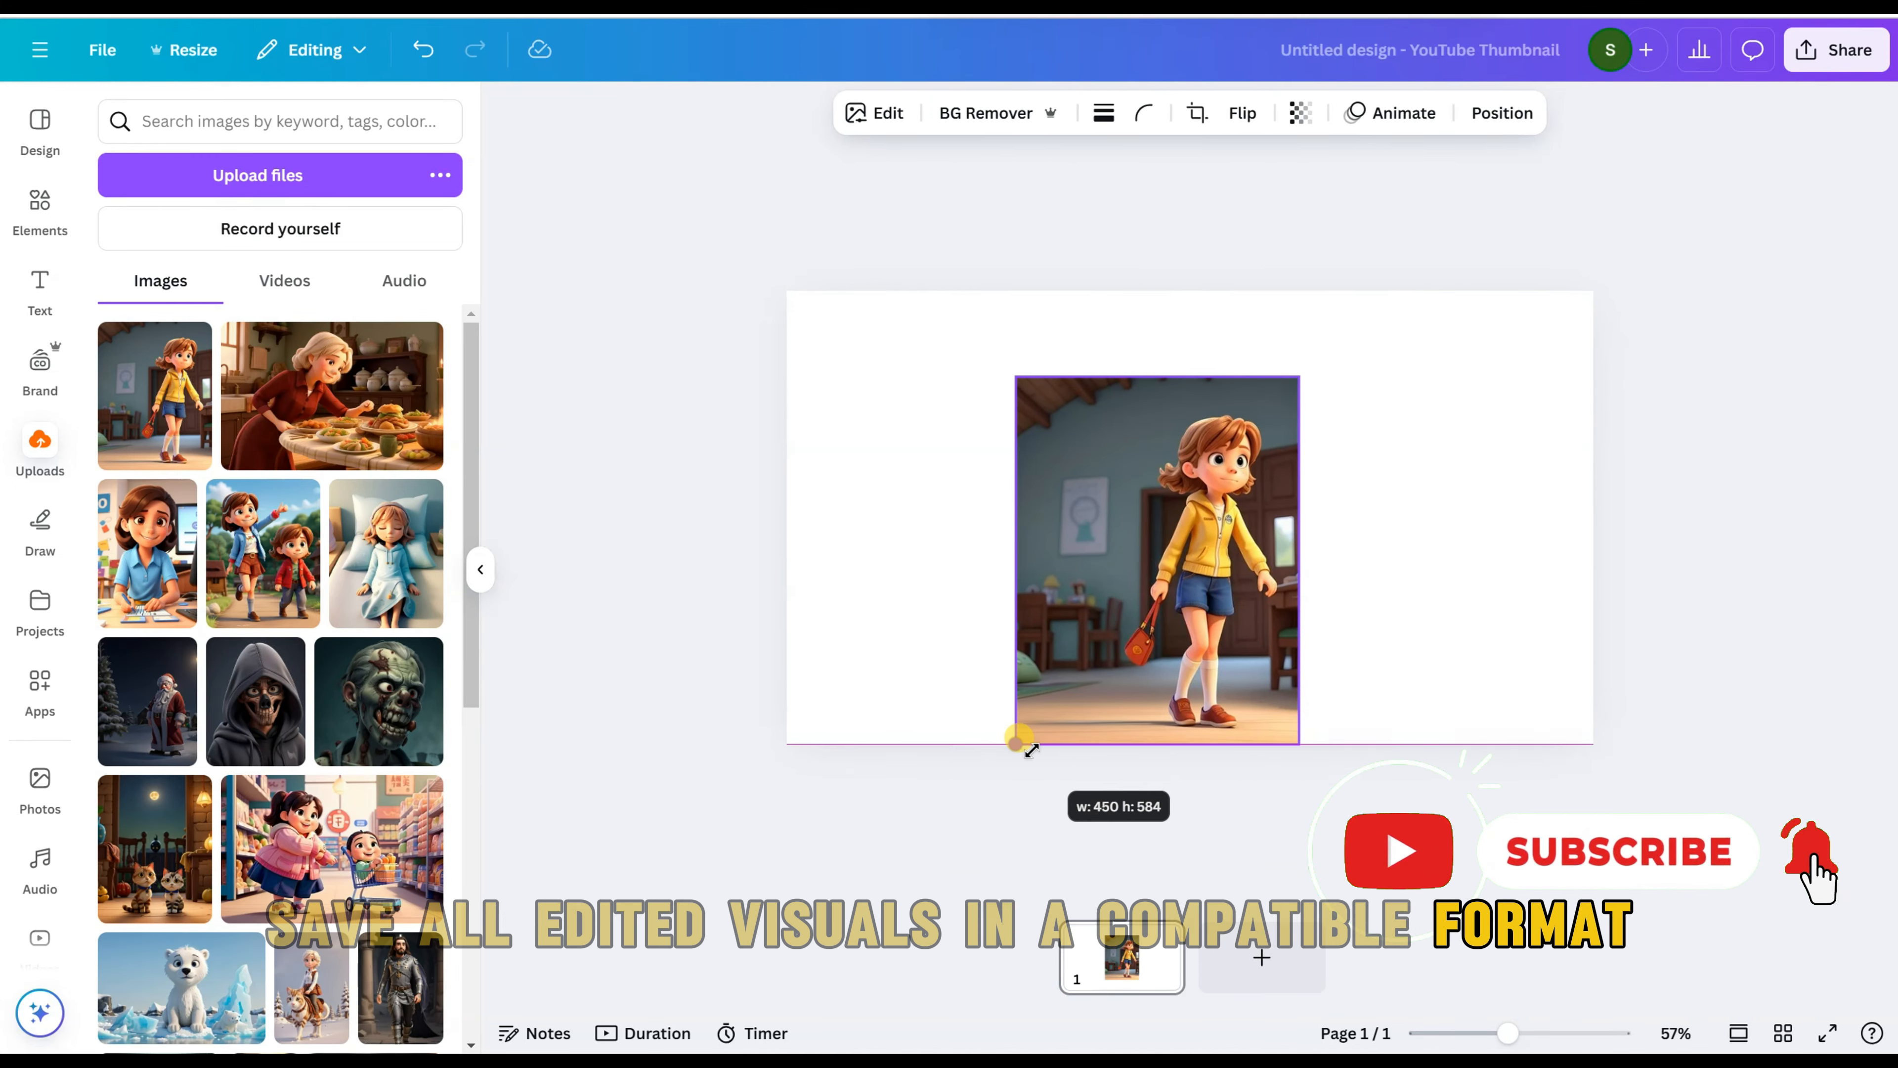
left_click_drag(1299, 375, 1359, 290)
Step: Add page 2 with the picture of the woman at the table and enlarge it to 1,080 × 720
left_click(1261, 957)
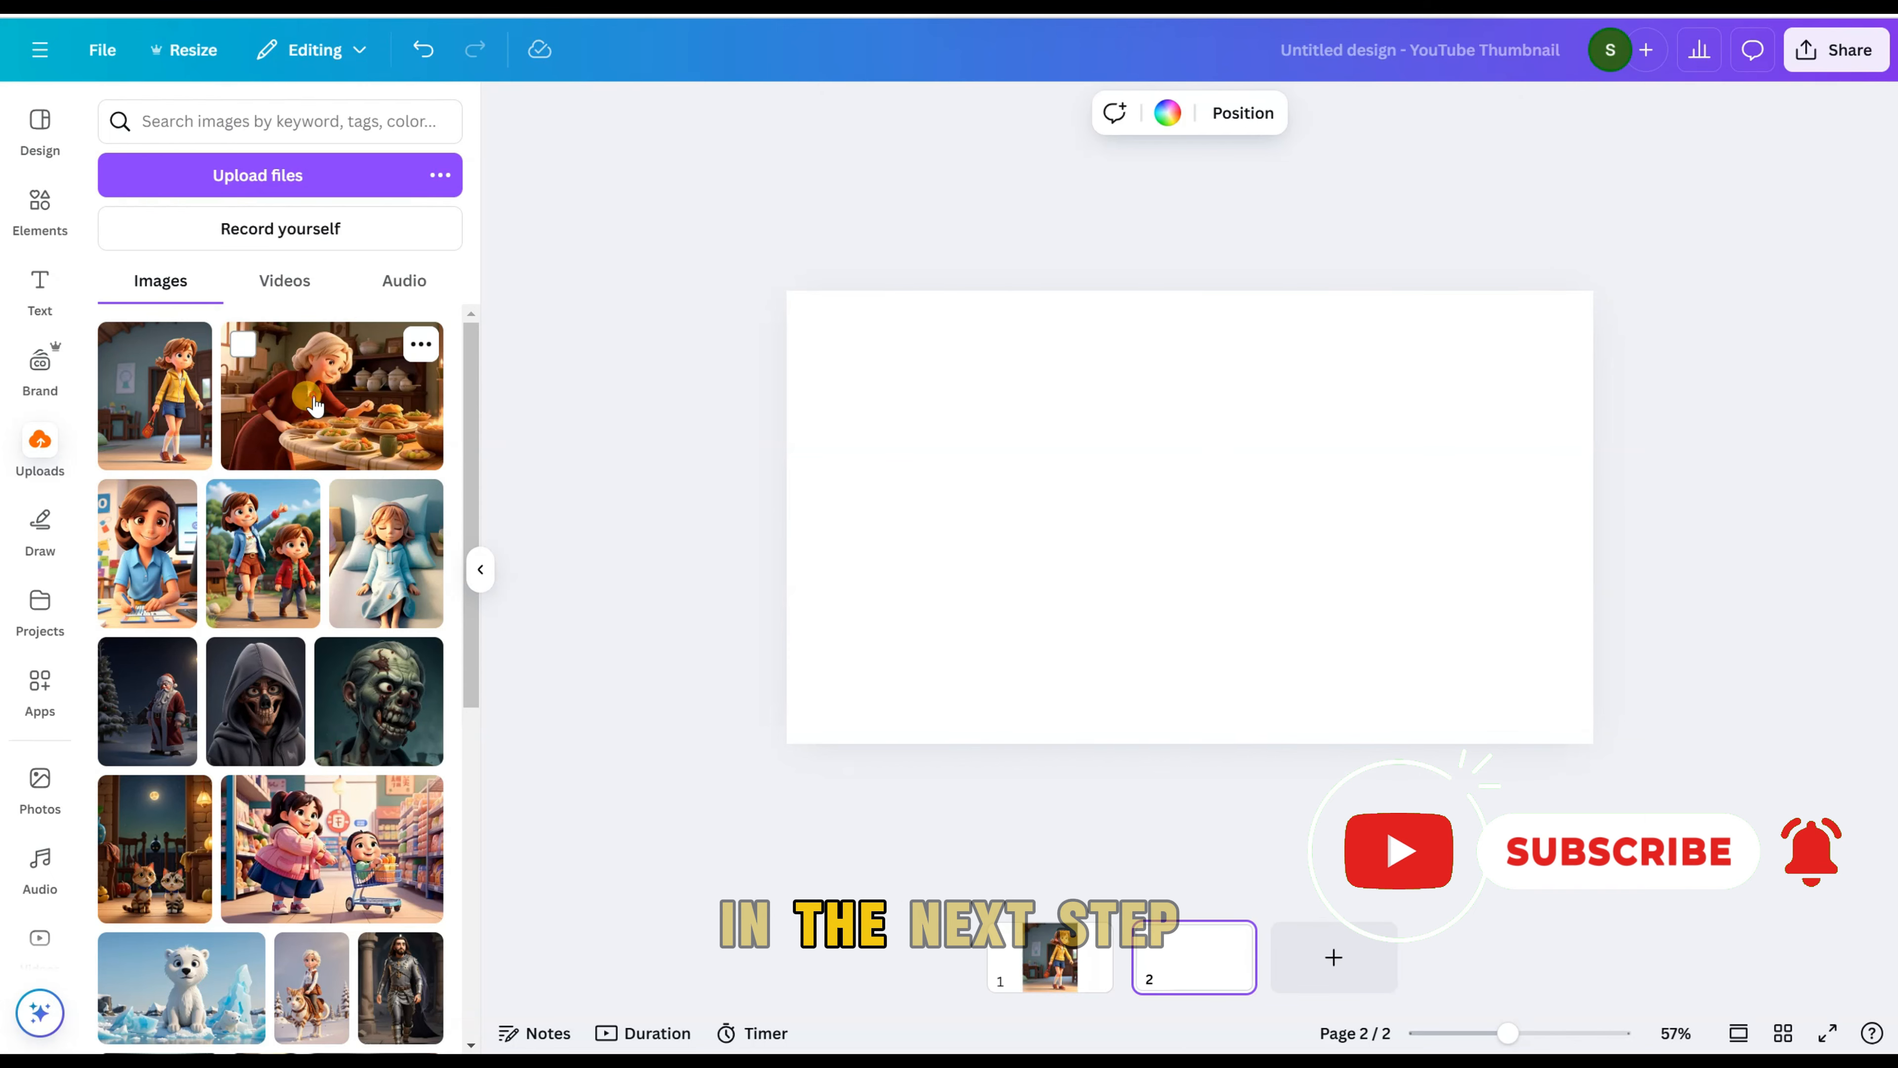
left_click(332, 395)
left_click_drag(1002, 647, 864, 760)
left_click_drag(1394, 378, 1504, 266)
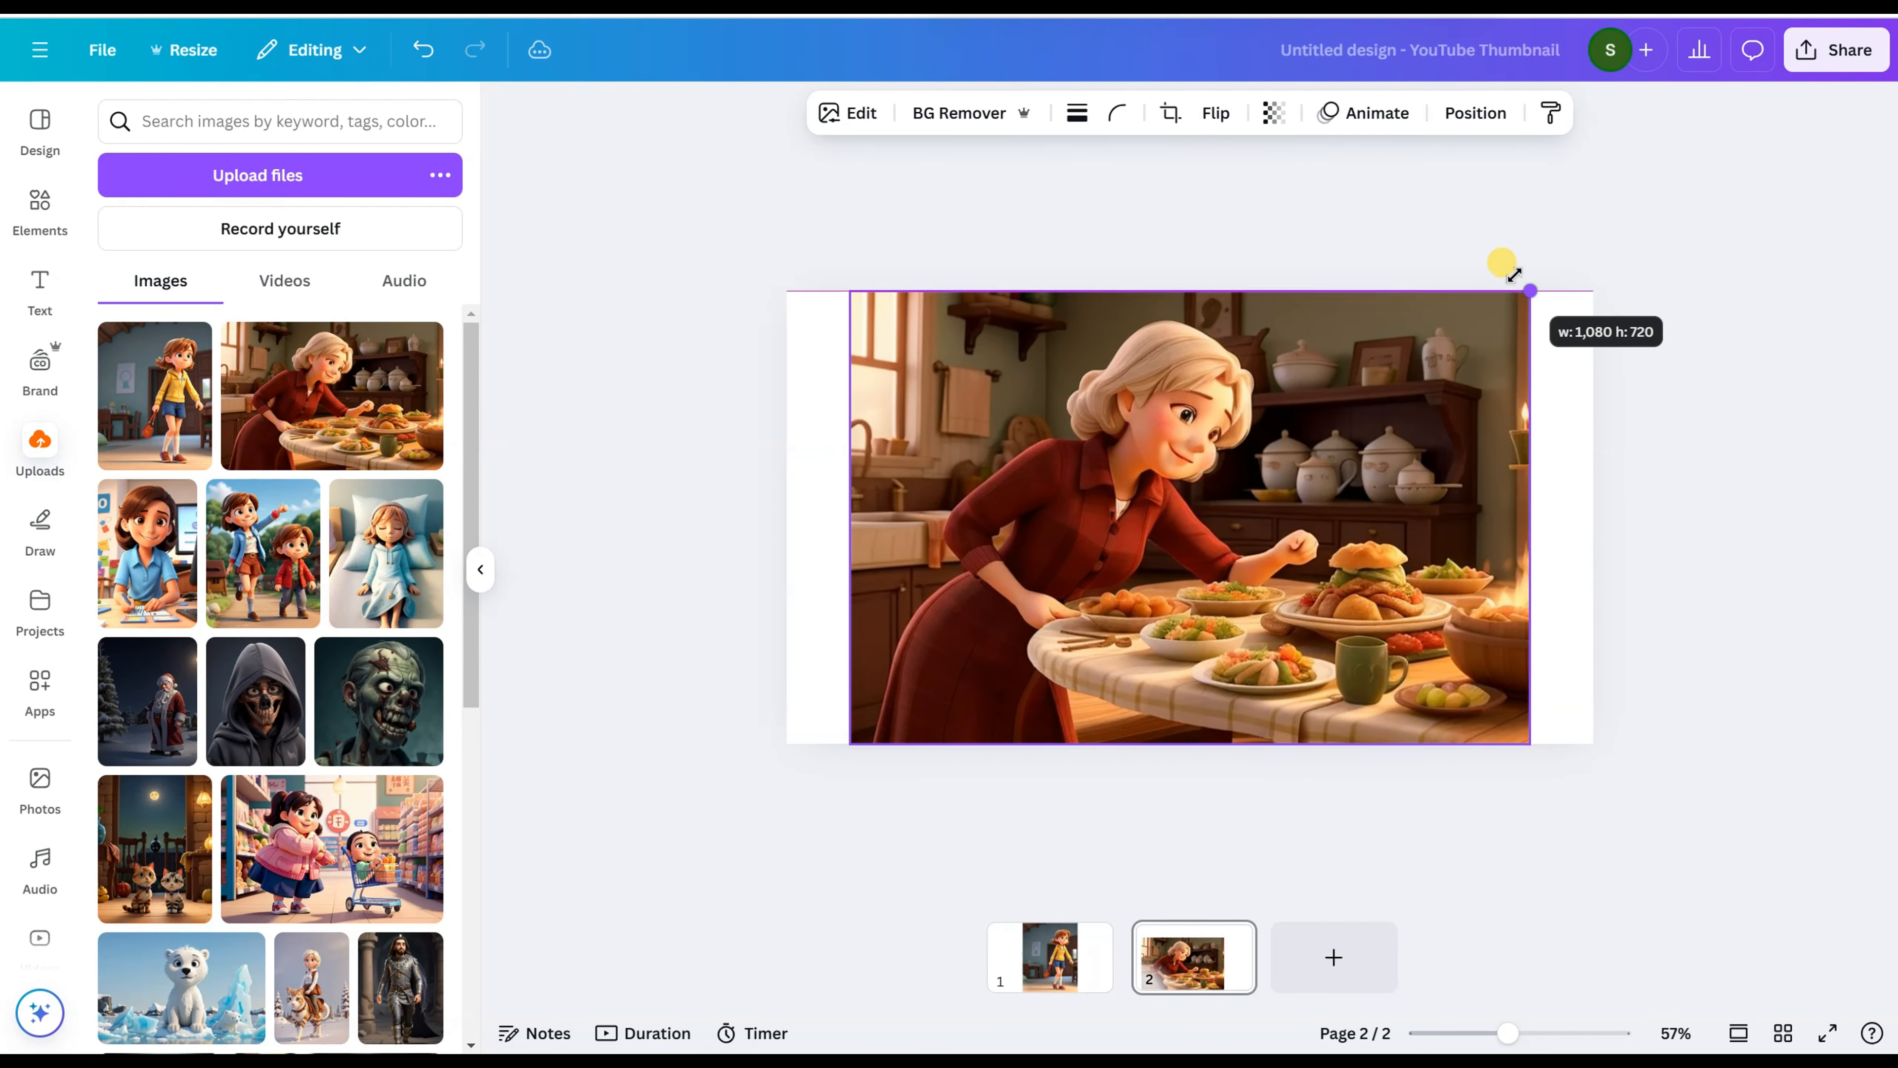
Step: Add page 3 with the two-children picture and enlarge it to the full page height
left_click(1329, 957)
left_click(269, 523)
left_click_drag(1080, 660, 1022, 738)
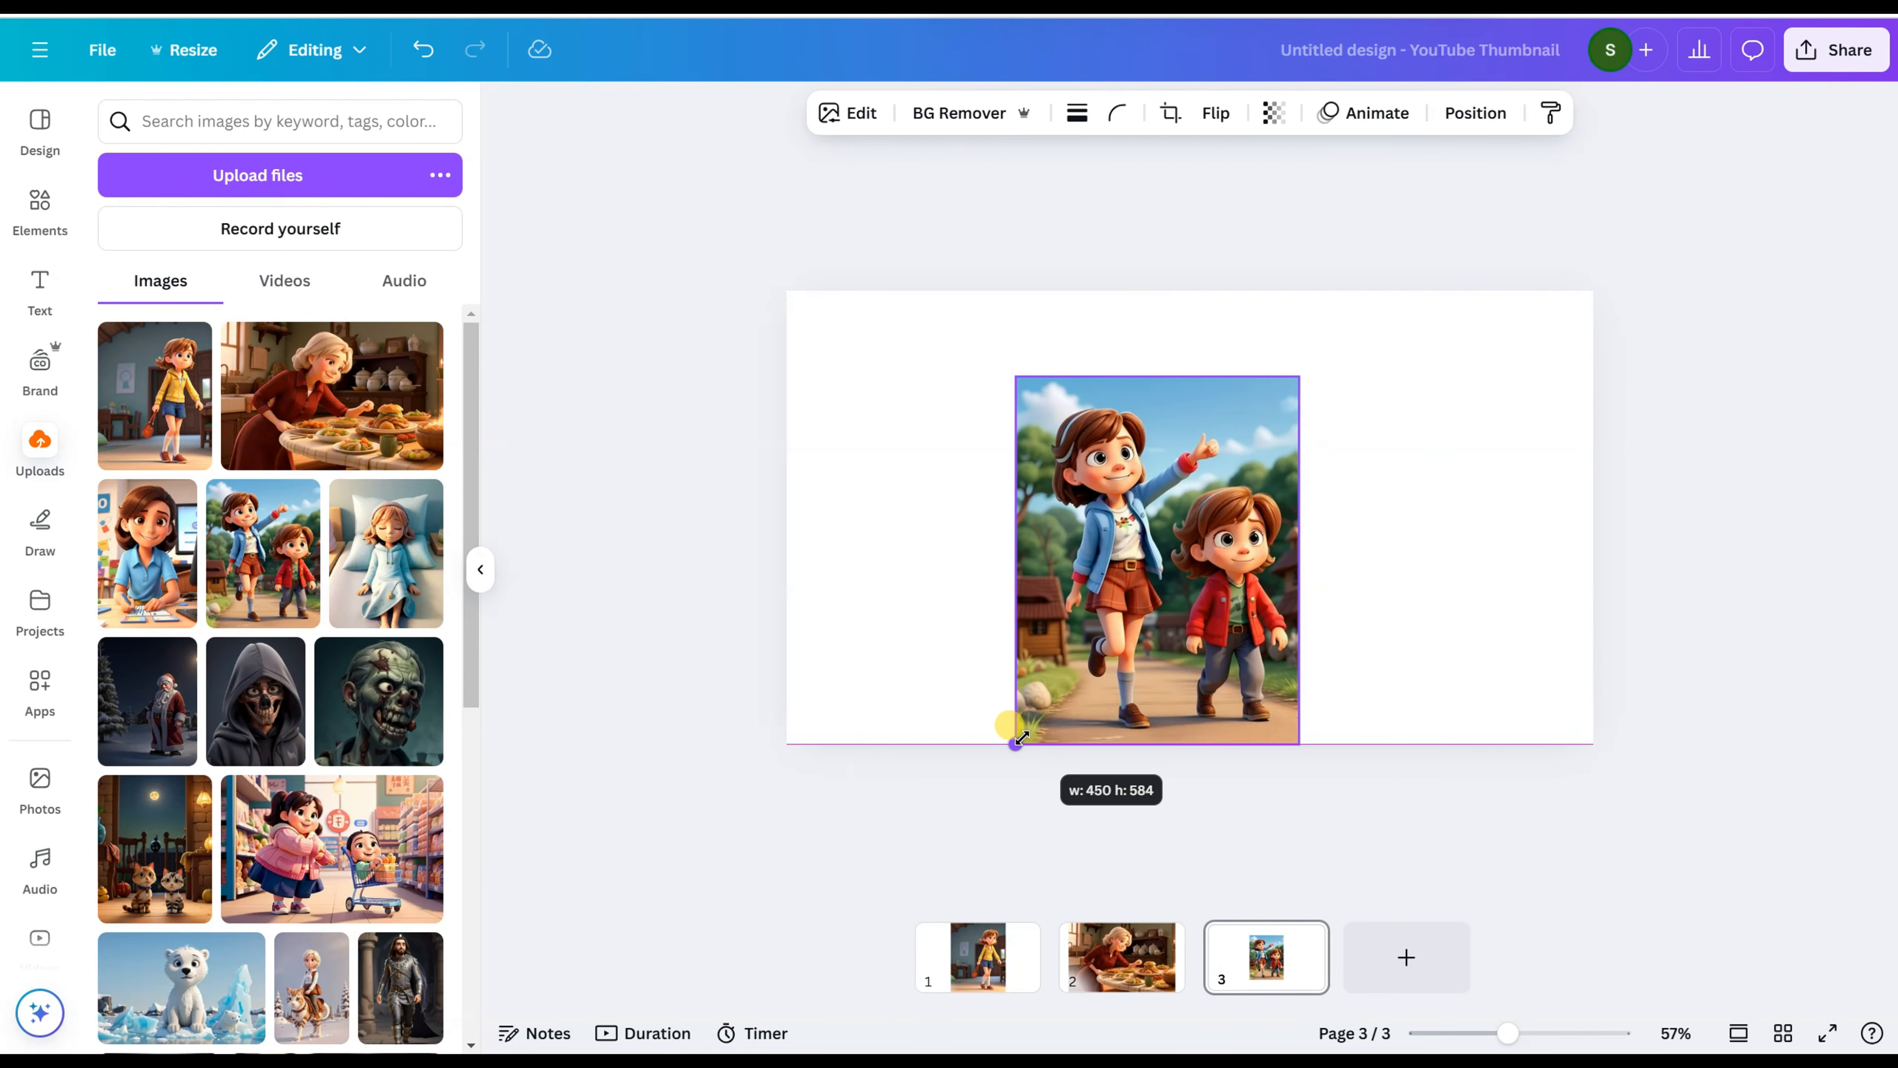
left_click_drag(1299, 375, 1365, 290)
Step: Add page 4 with the sleeping girl's picture and enlarge it to the full page height
left_click(1402, 965)
left_click(387, 553)
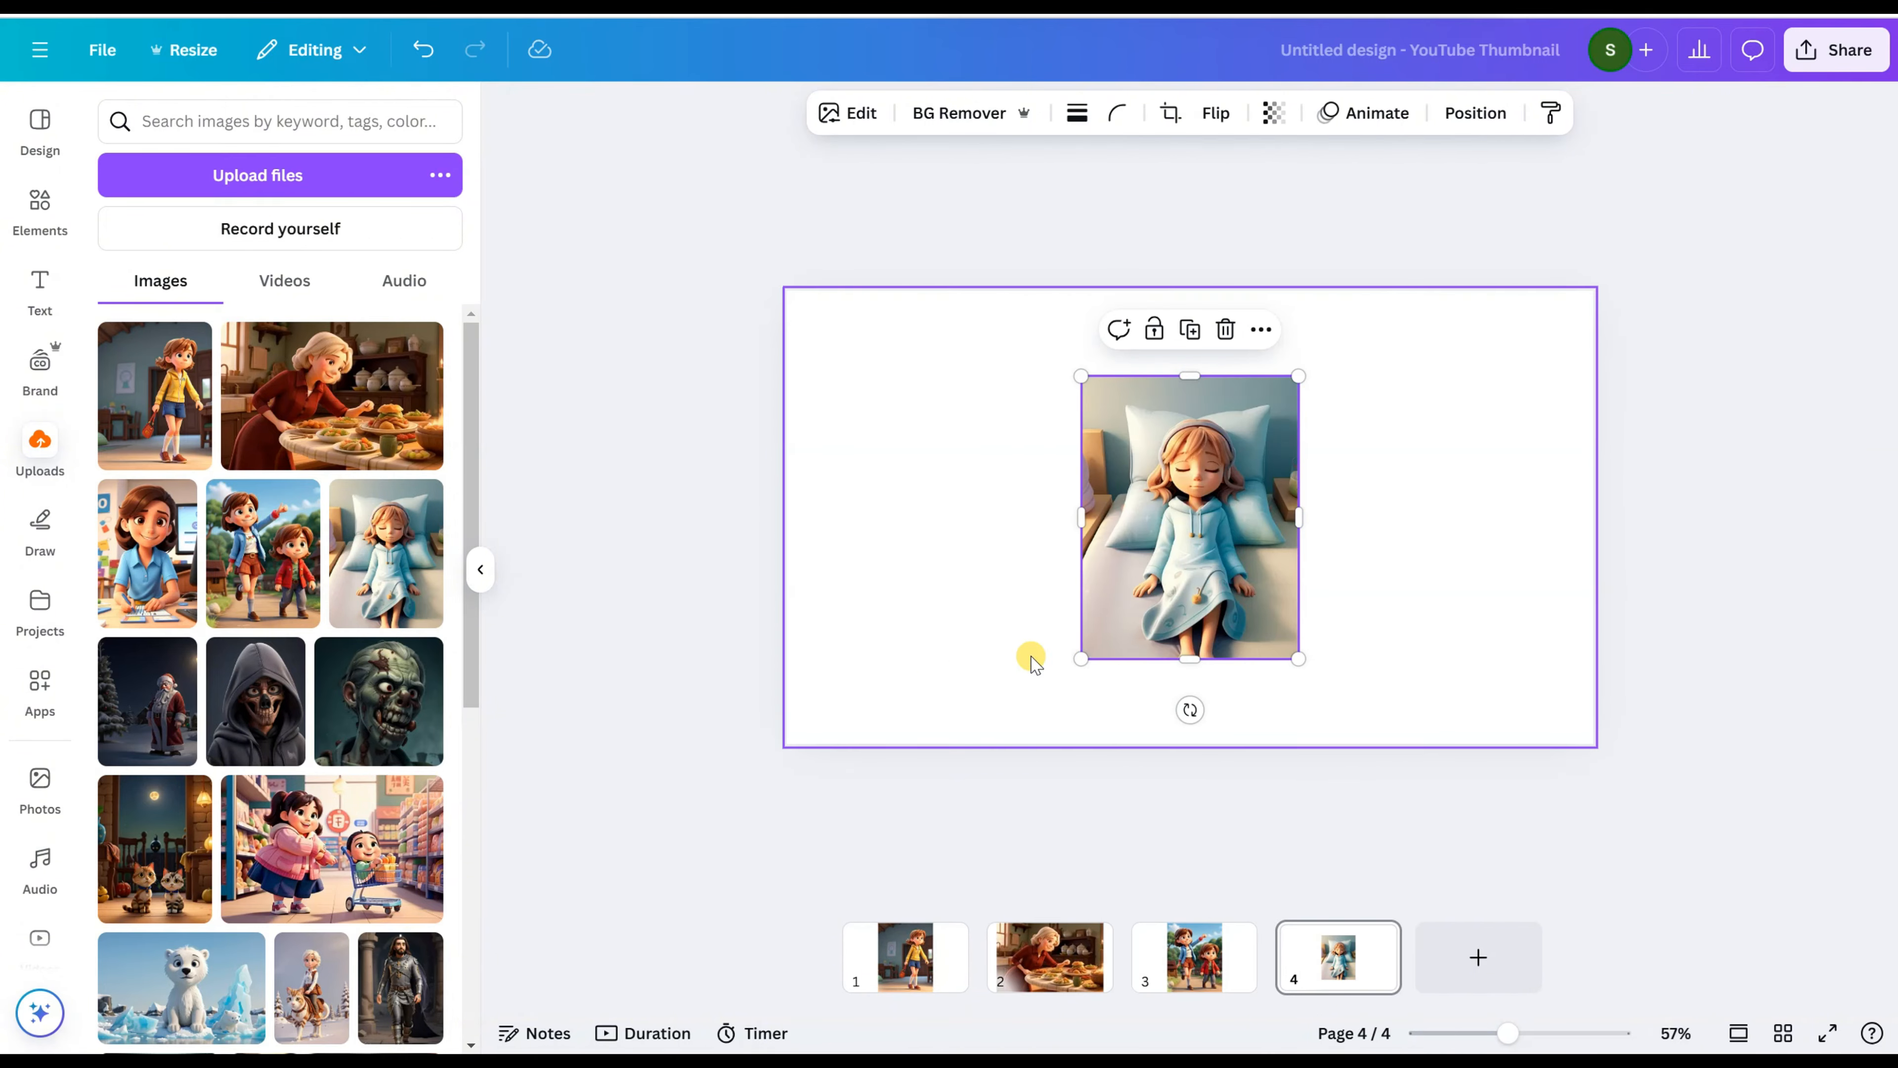
left_click_drag(1080, 658, 1014, 744)
left_click_drag(1359, 294, 1360, 293)
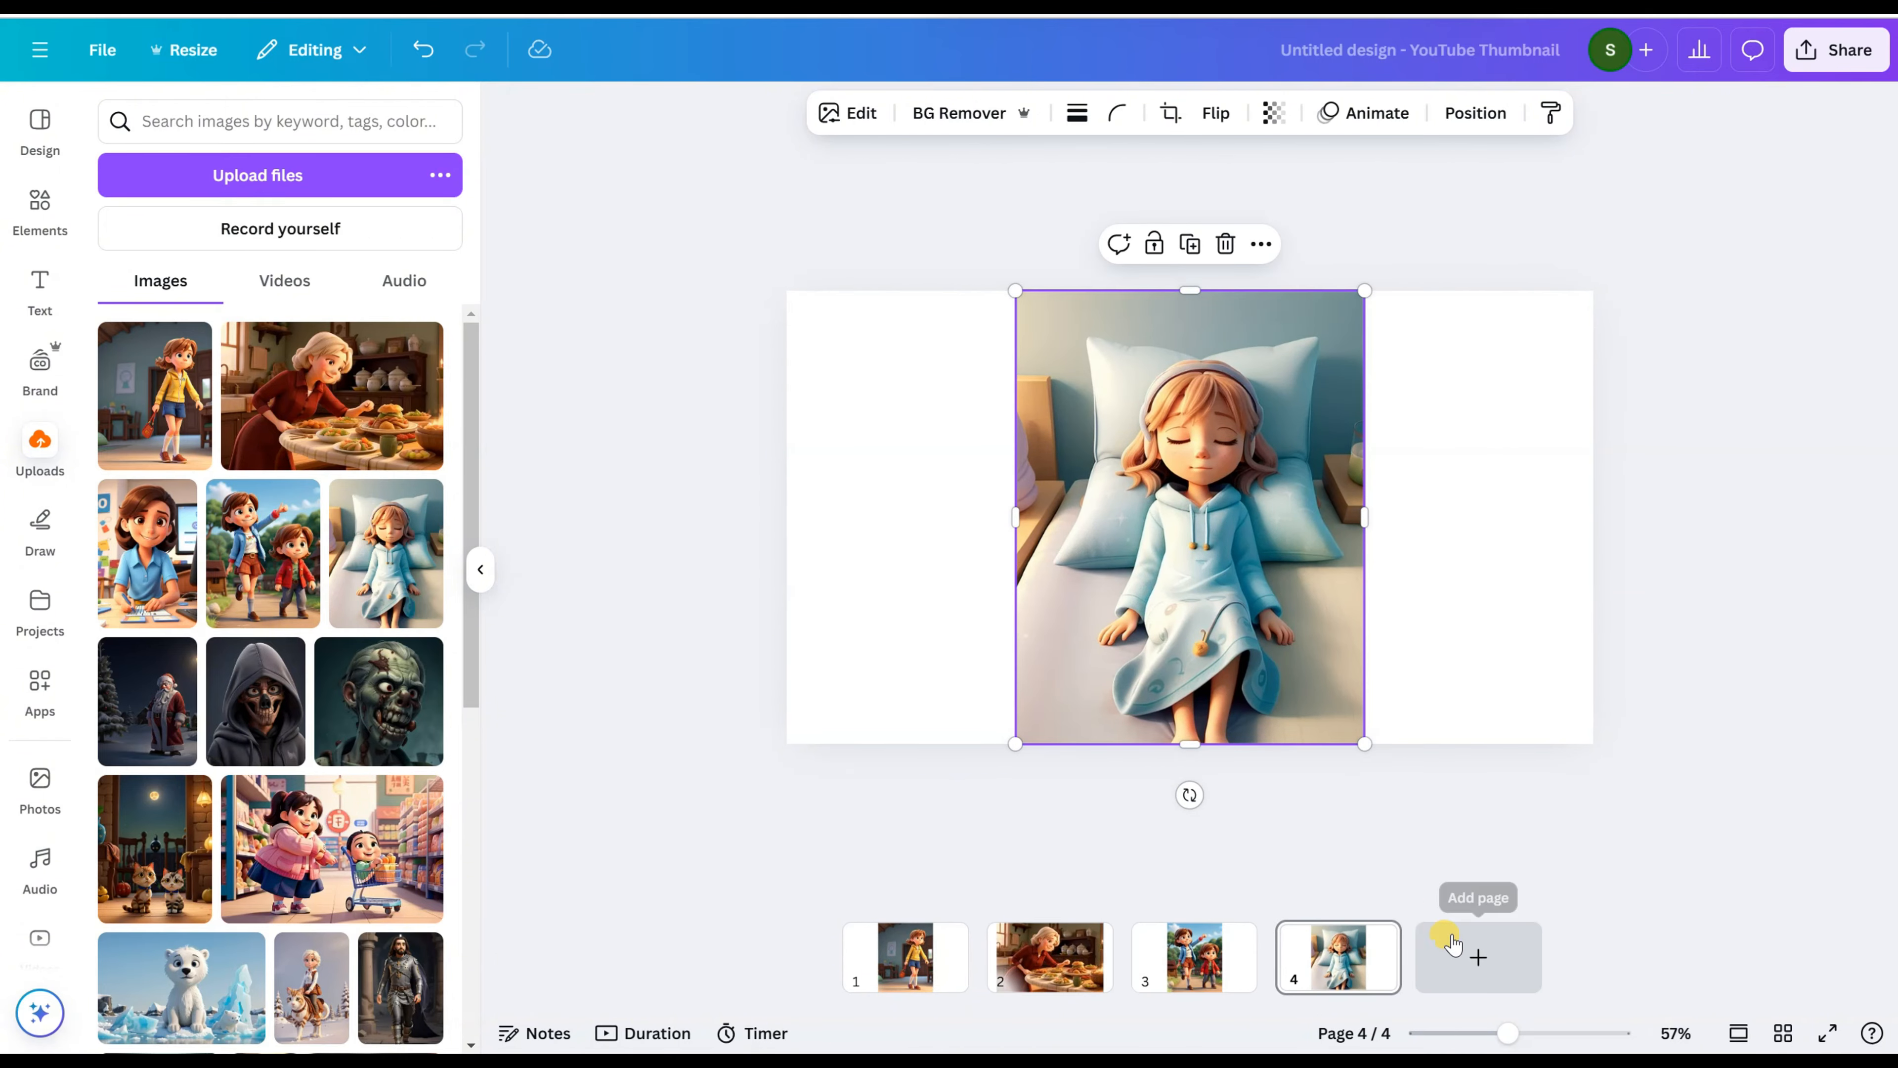
left_click(1478, 957)
left_click(1450, 936)
left_click(1487, 568)
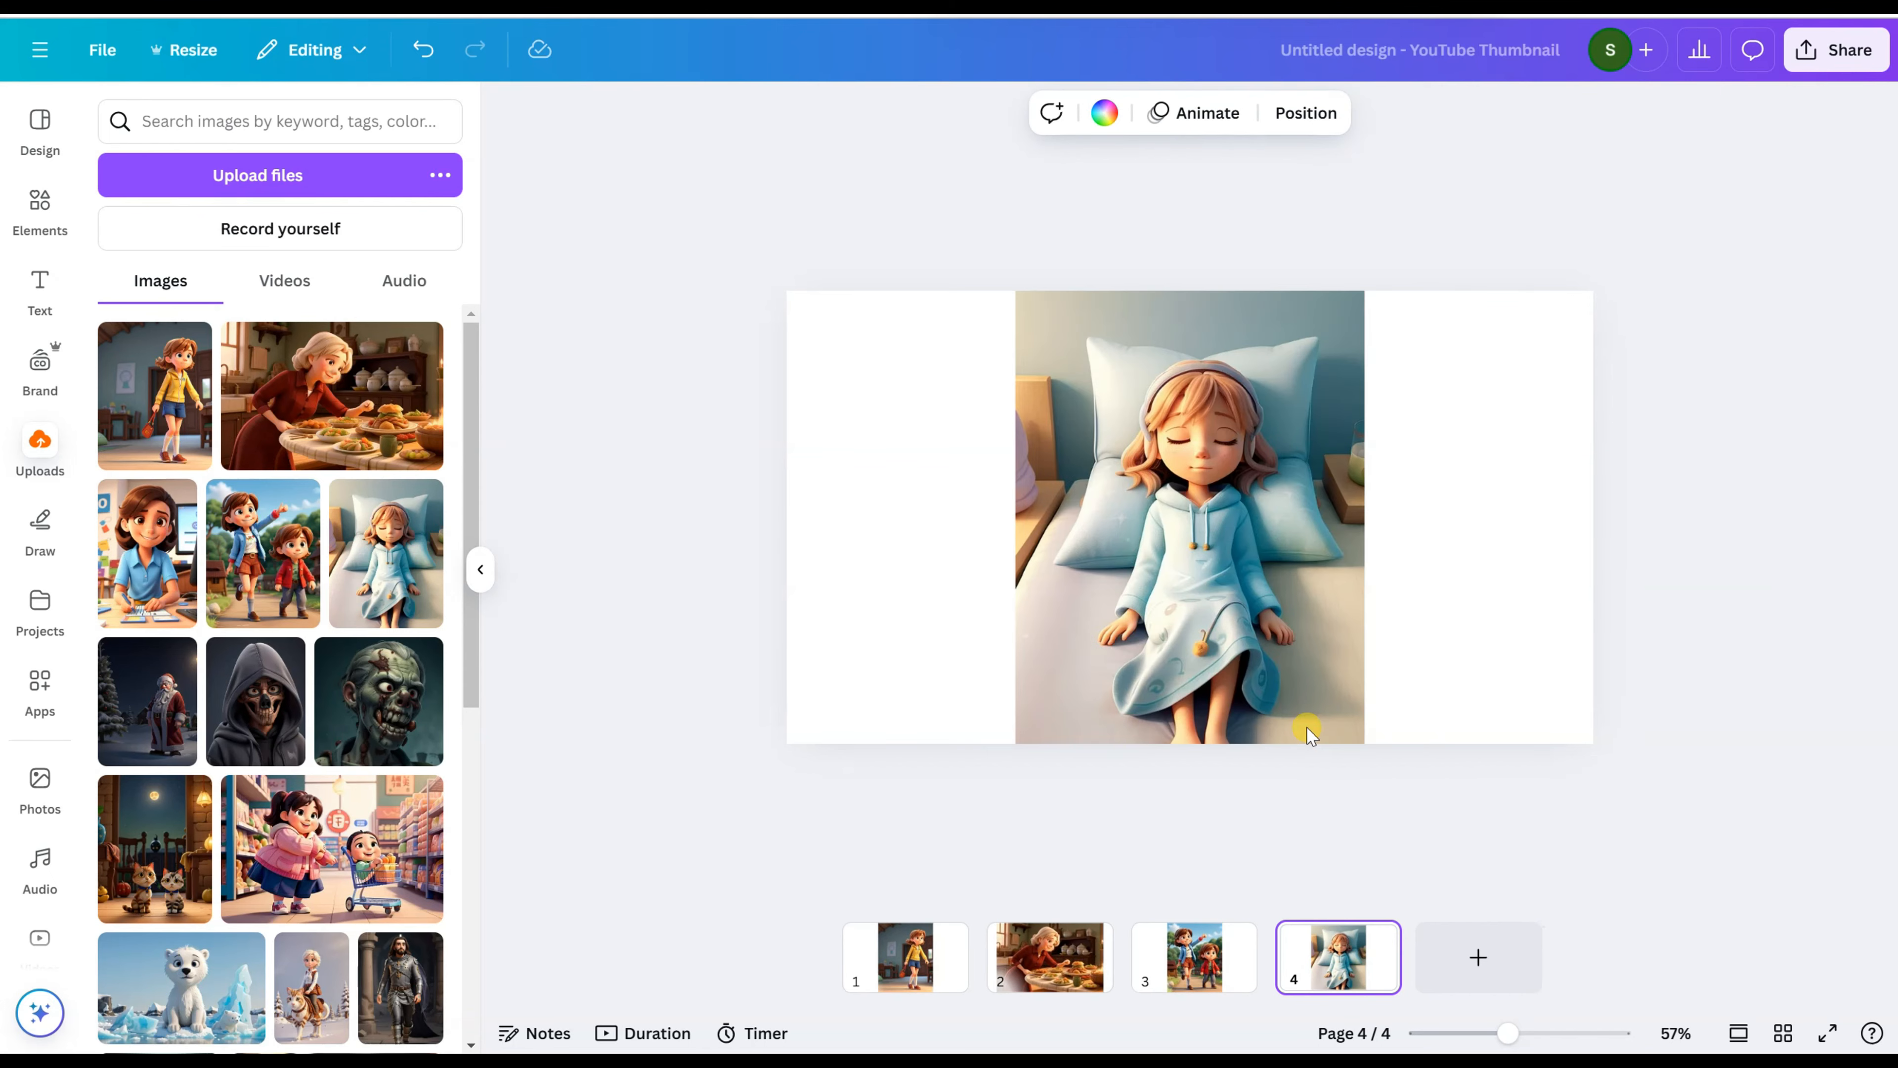
Step: Use Magic Expand with the Freeform size on page 1's picture, extending its frame sideways to cover the whole page
left_click(896, 961)
left_click(1172, 411)
left_click(831, 116)
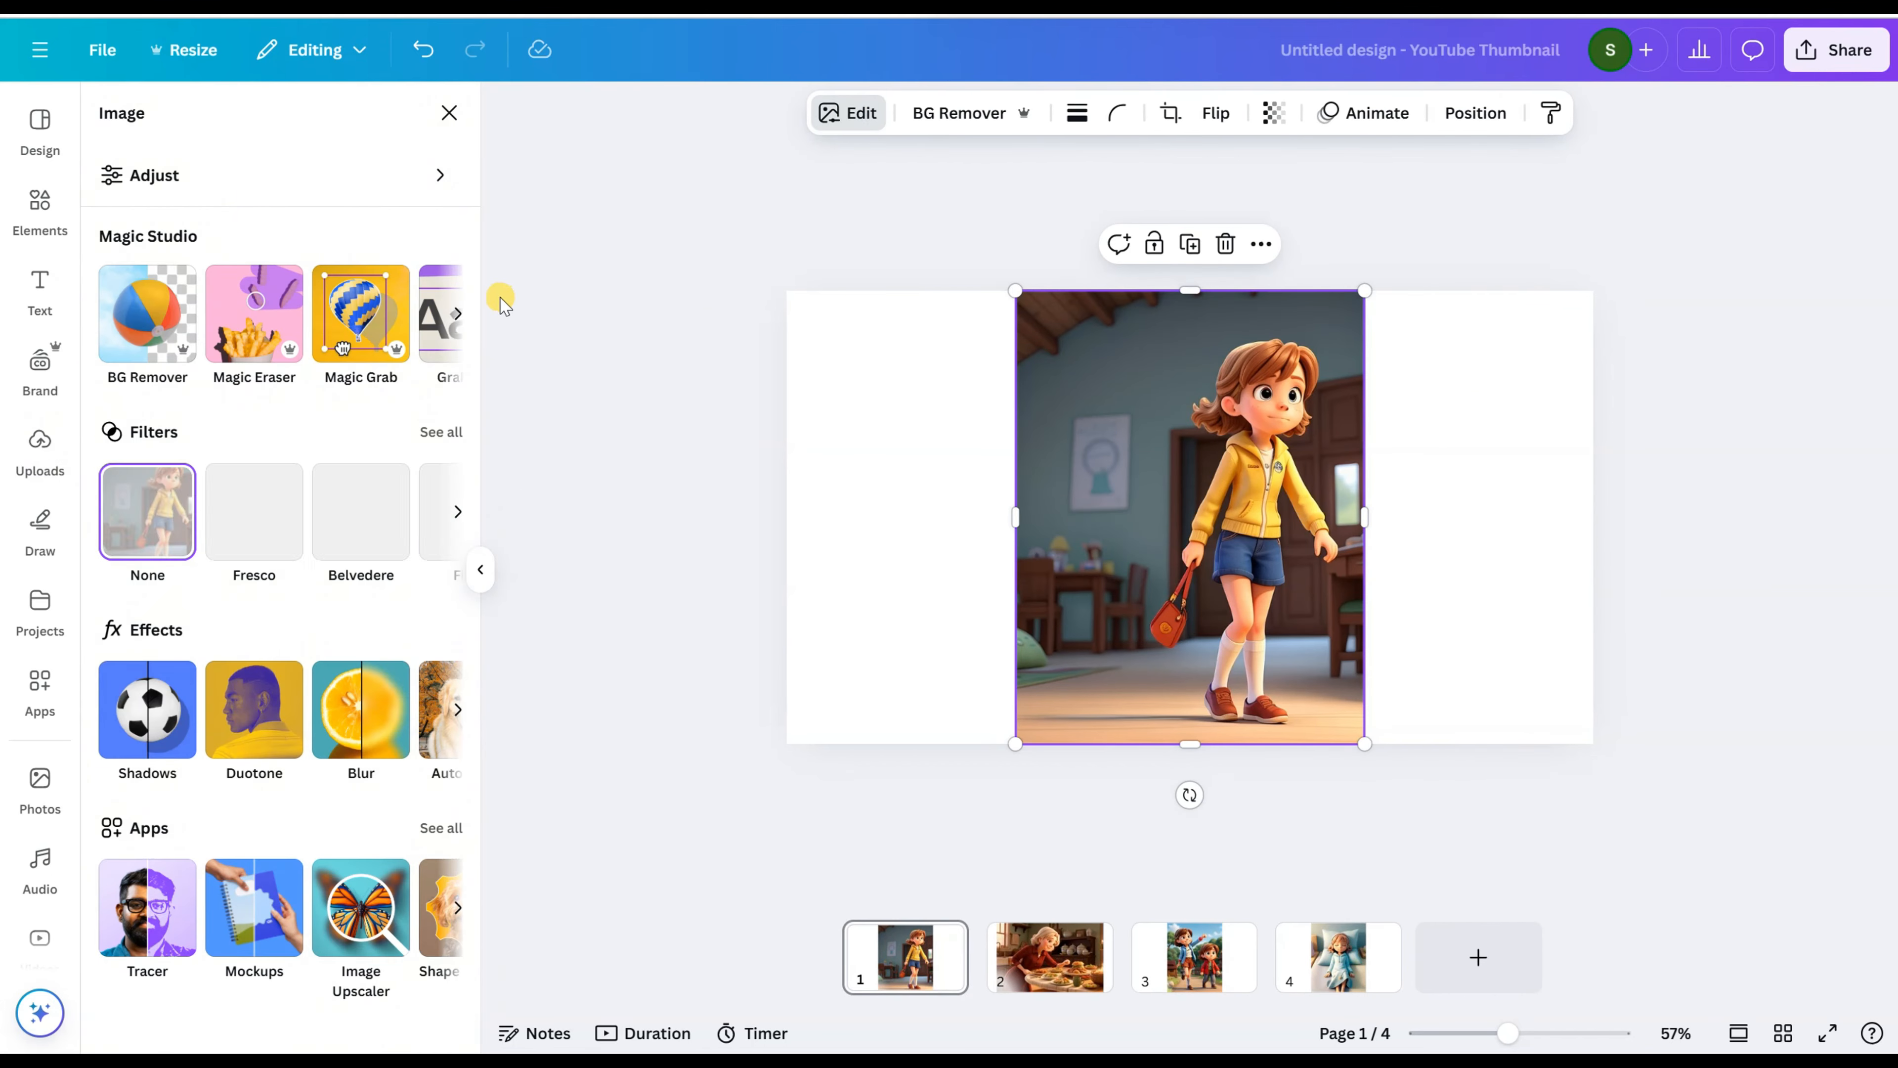
left_click(457, 307)
left_click(411, 314)
left_click_drag(1013, 745, 805, 706)
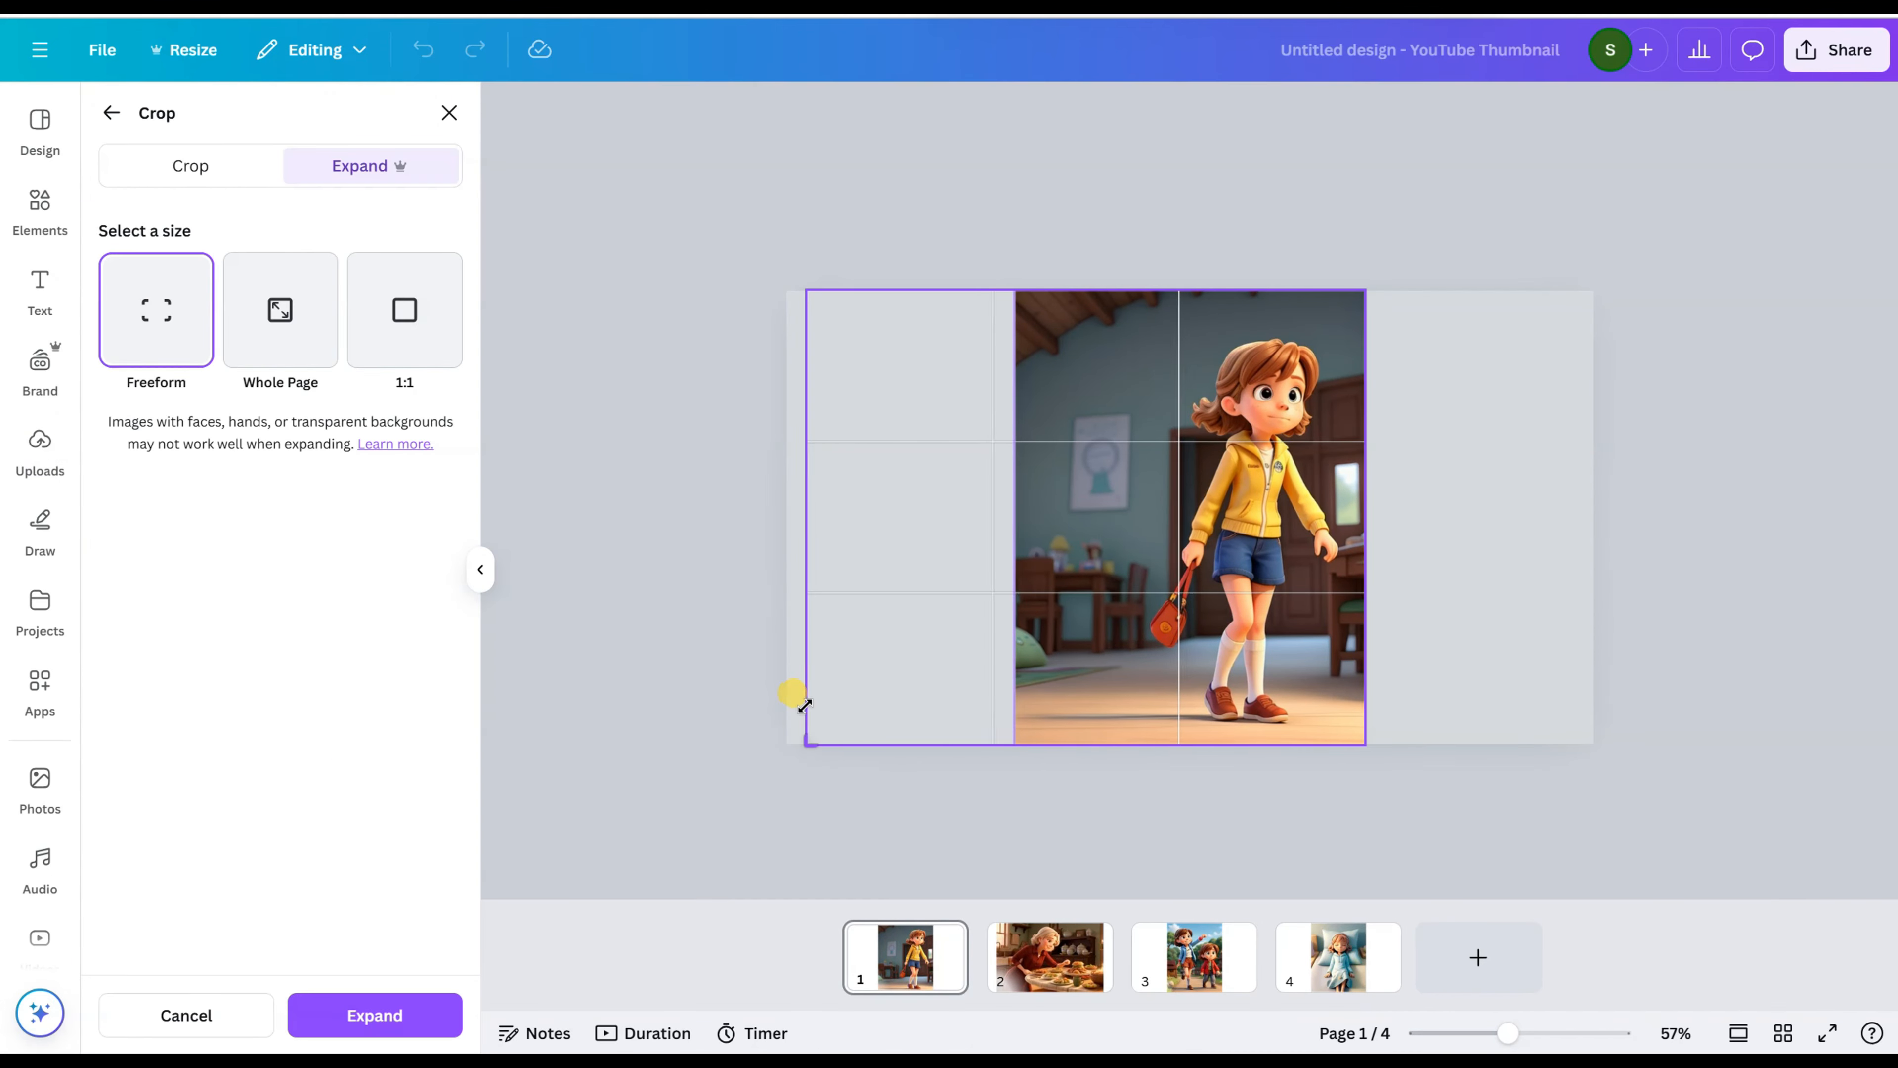
left_click(385, 1015)
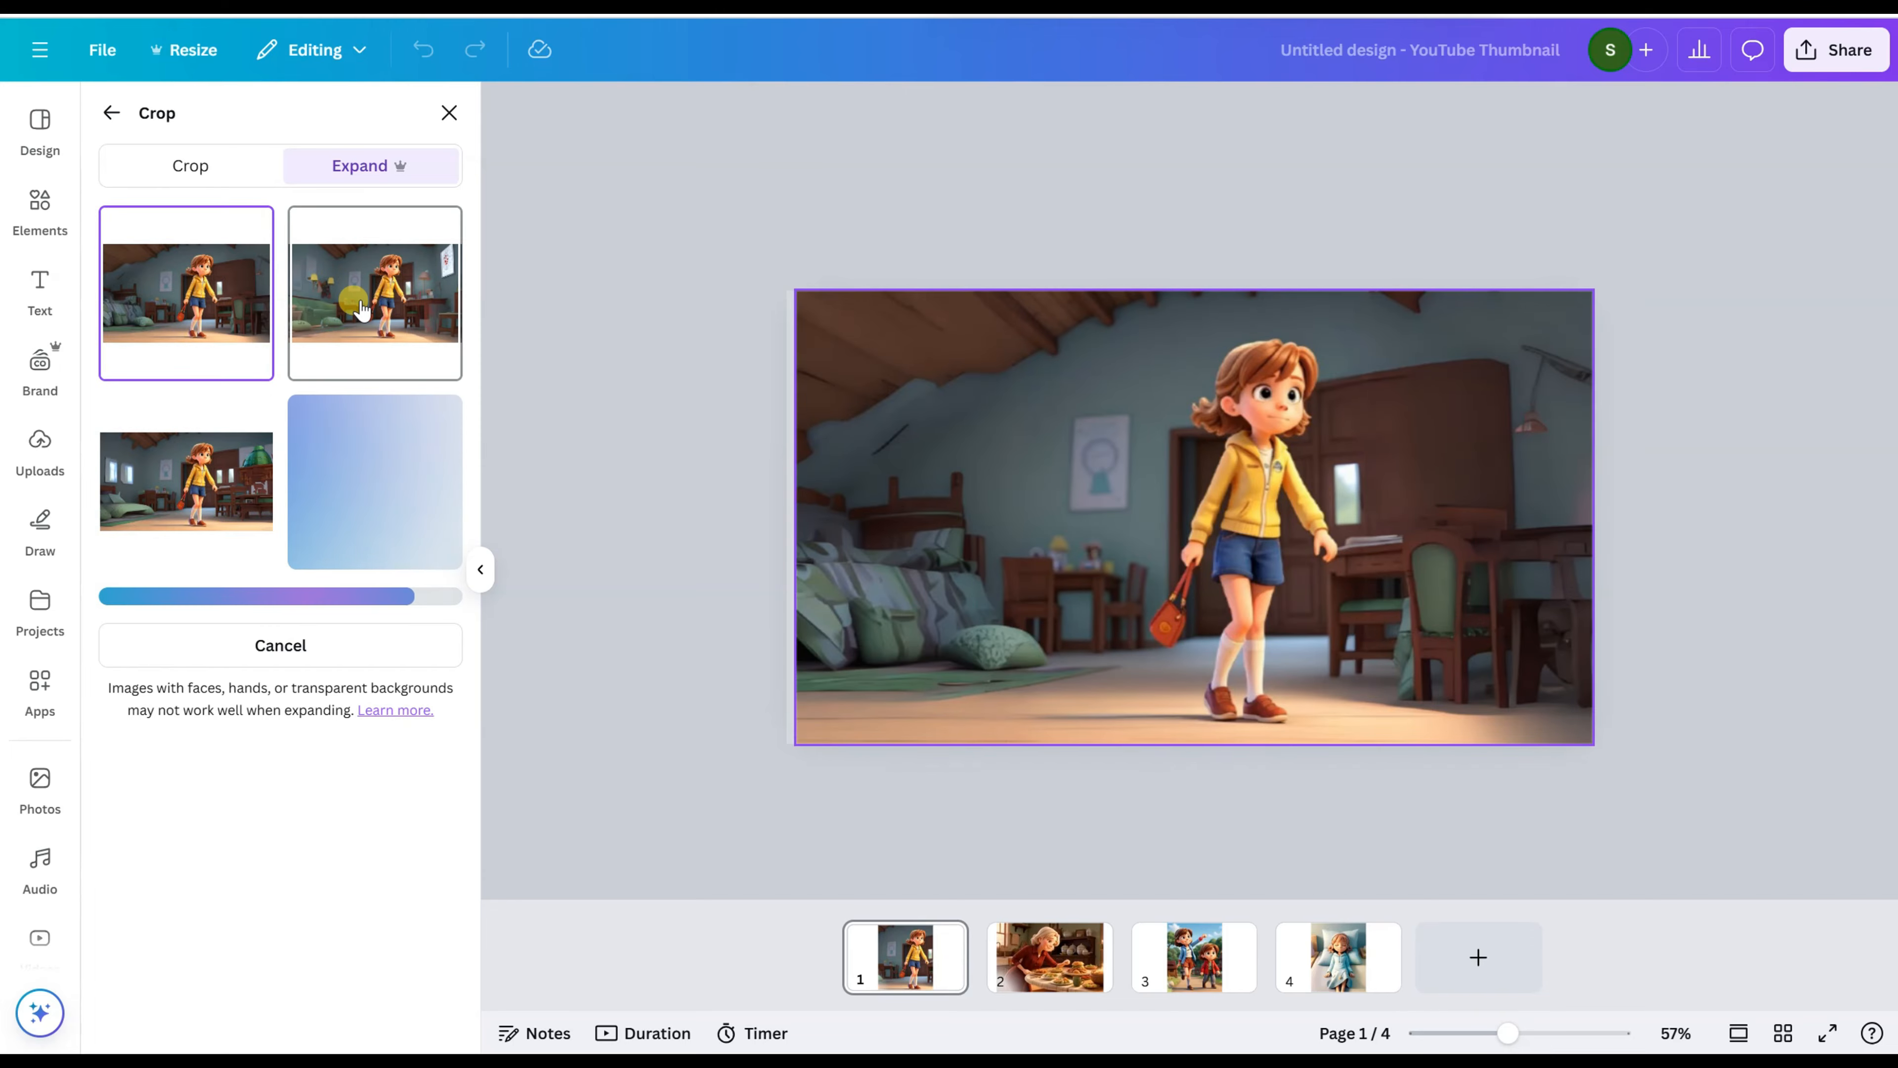
Step: Compare the expanded versions of page 1's picture and keep the first one
left_click(374, 299)
left_click(168, 516)
left_click(327, 483)
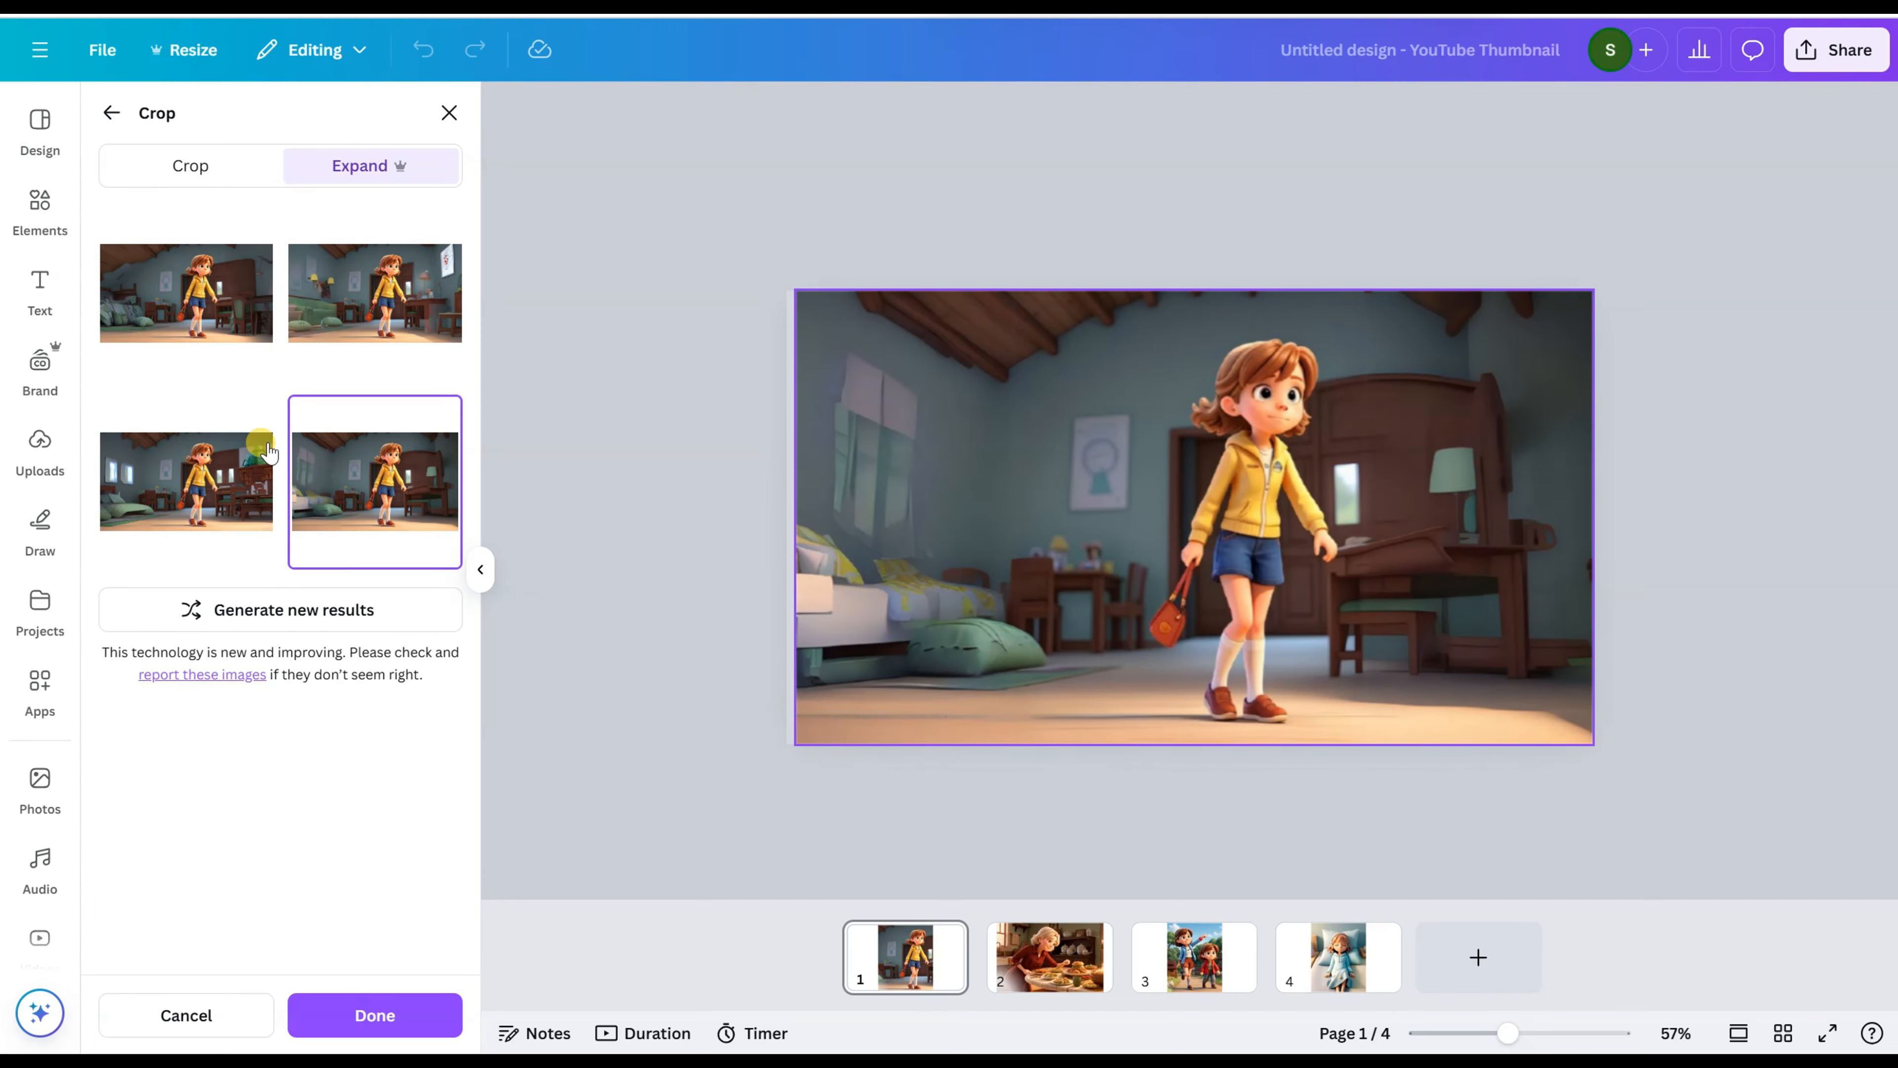
left_click(202, 314)
left_click(362, 1022)
Step: Use Magic Expand with the Freeform size on page 2's woman picture, widening its frame to both page edges
left_click(1048, 956)
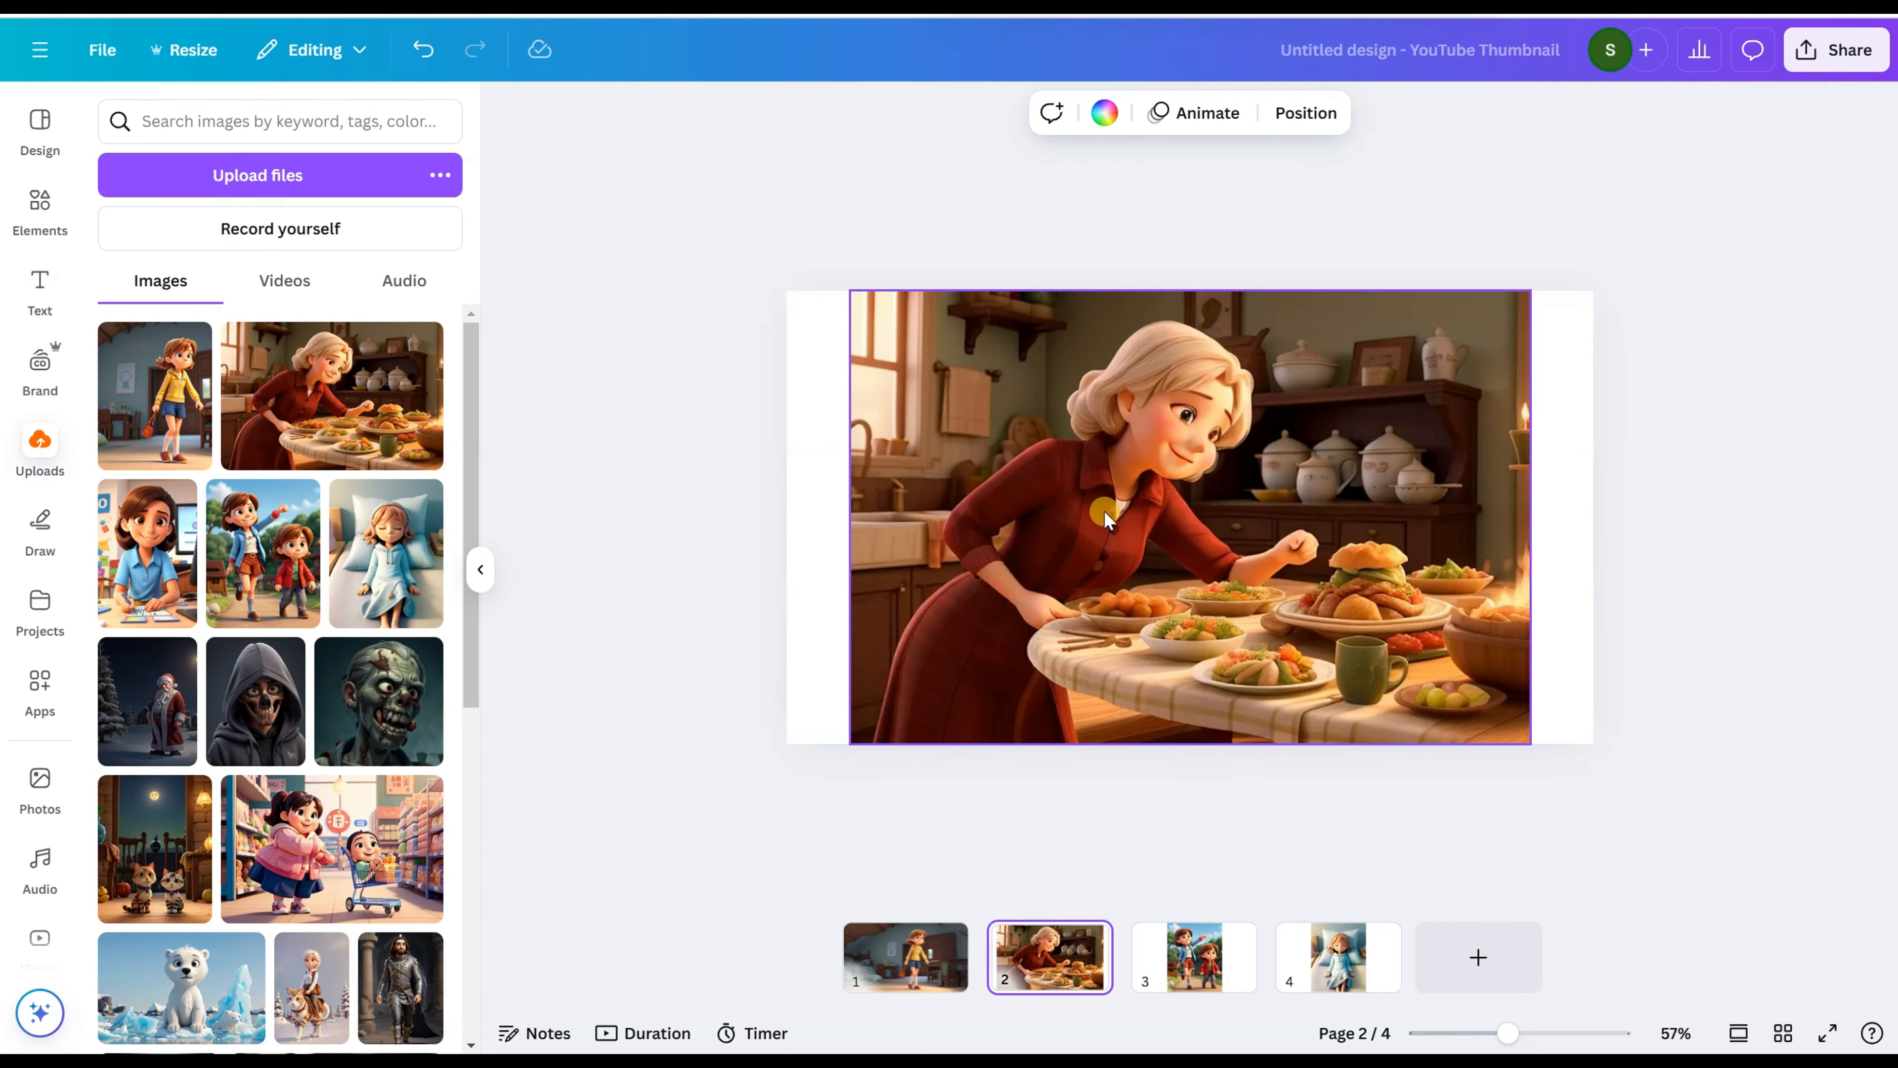
left_click(1103, 511)
left_click(849, 113)
left_click(457, 314)
left_click(417, 335)
left_click_drag(848, 744, 788, 744)
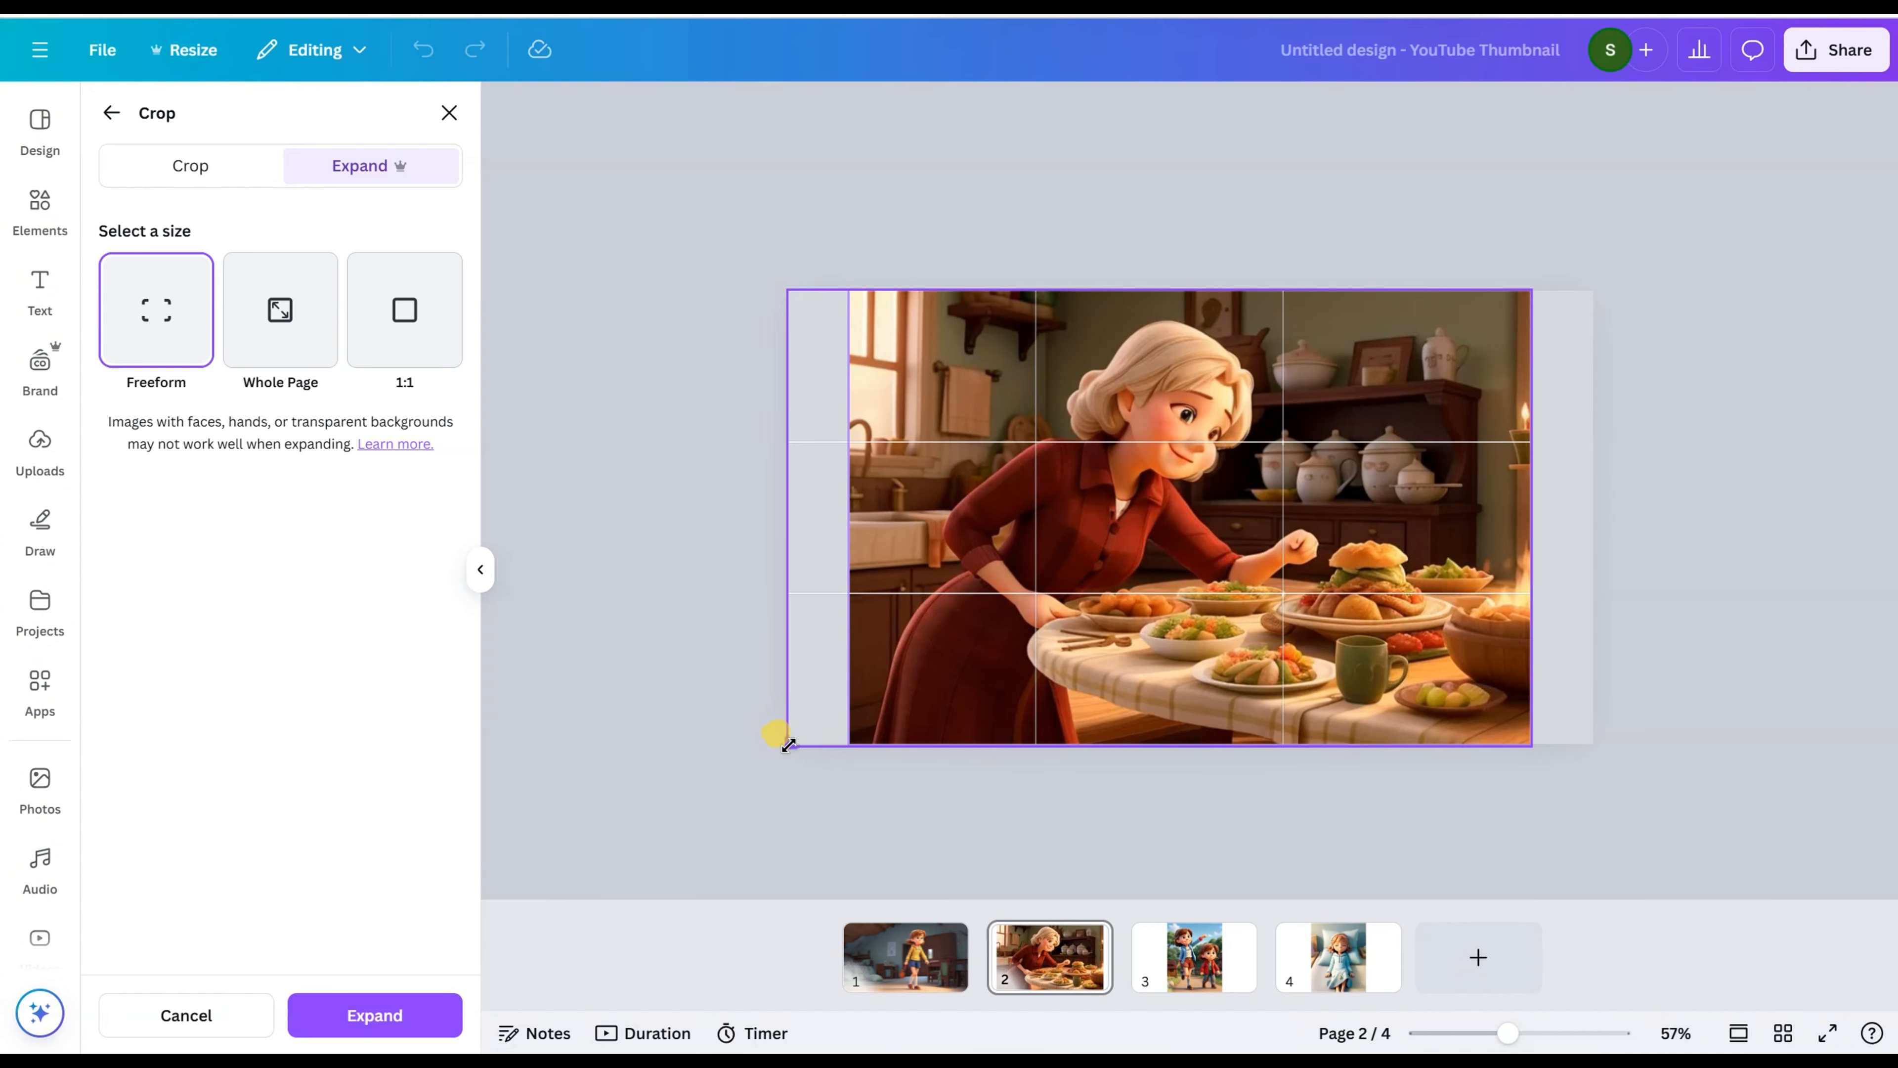
left_click_drag(1527, 742, 1586, 739)
left_click(385, 1011)
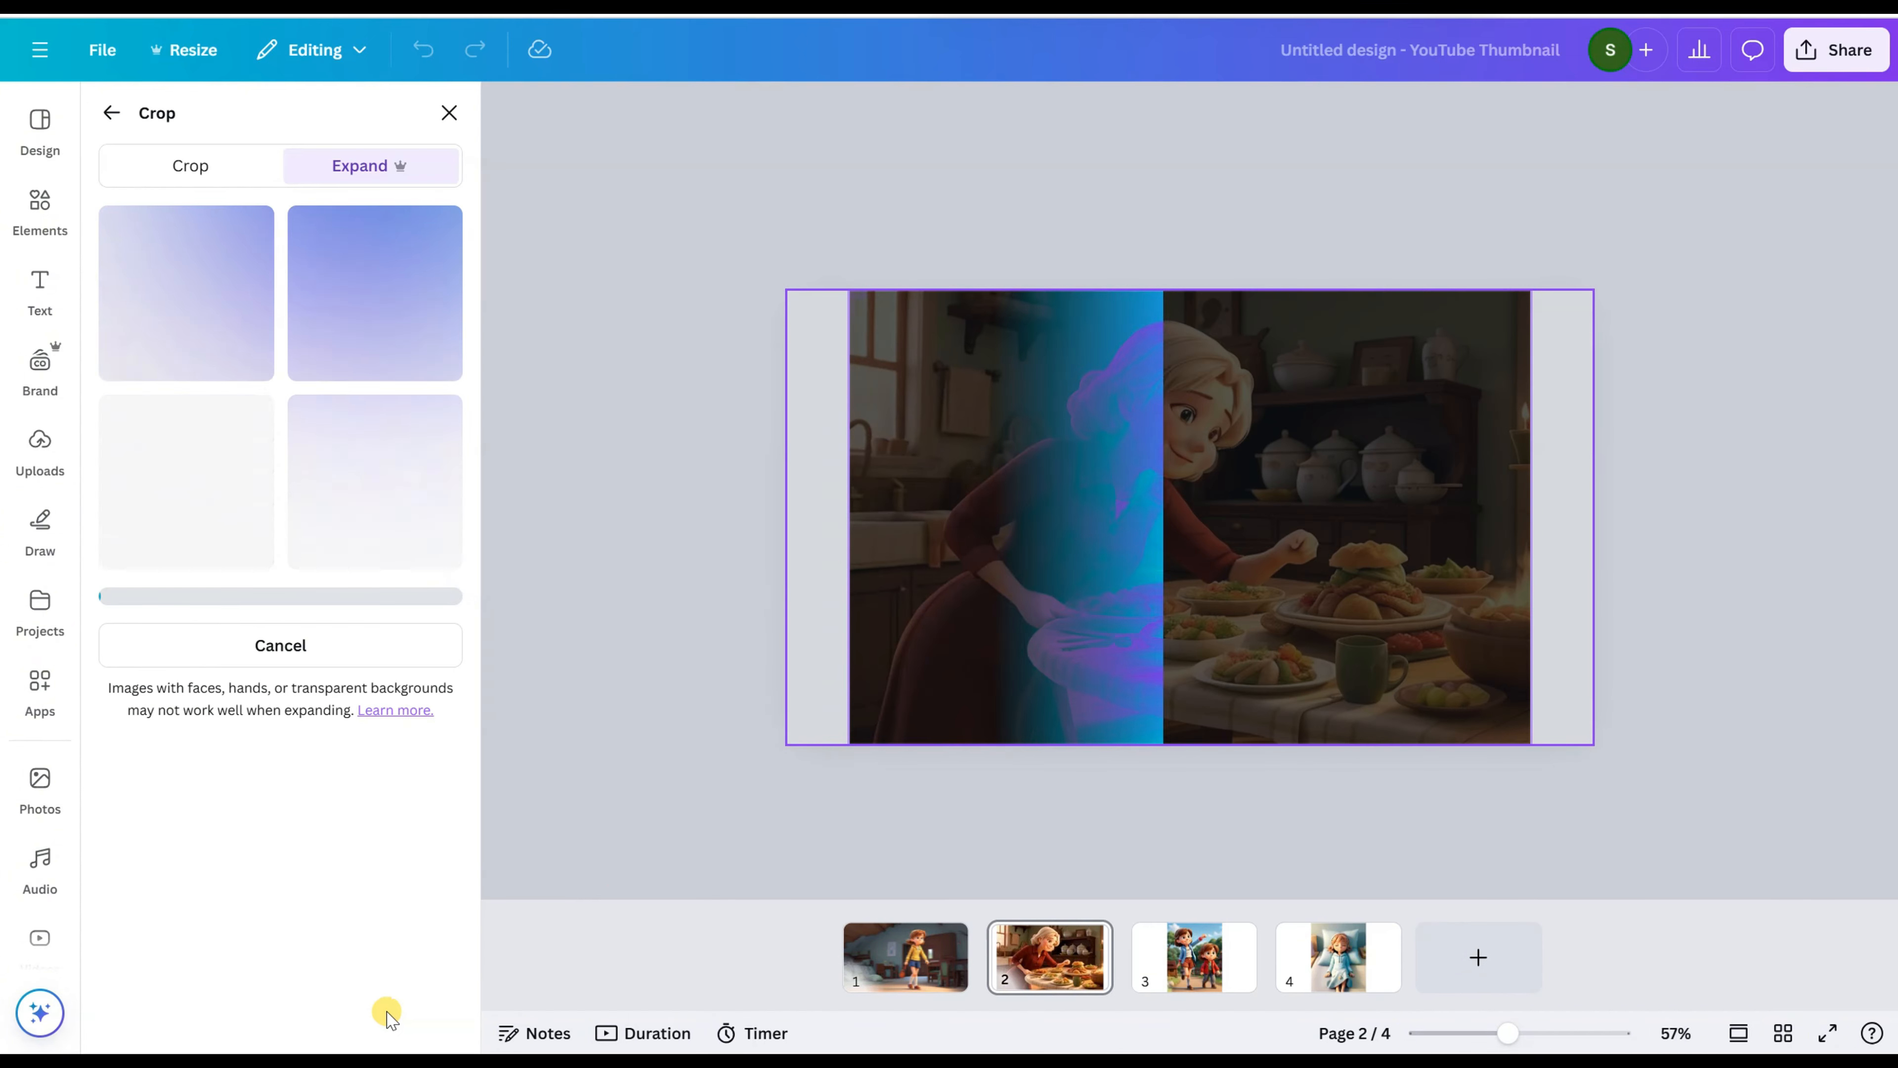
Step: Preview the third expanded version of page 2's picture, but keep the first one
left_click(227, 485)
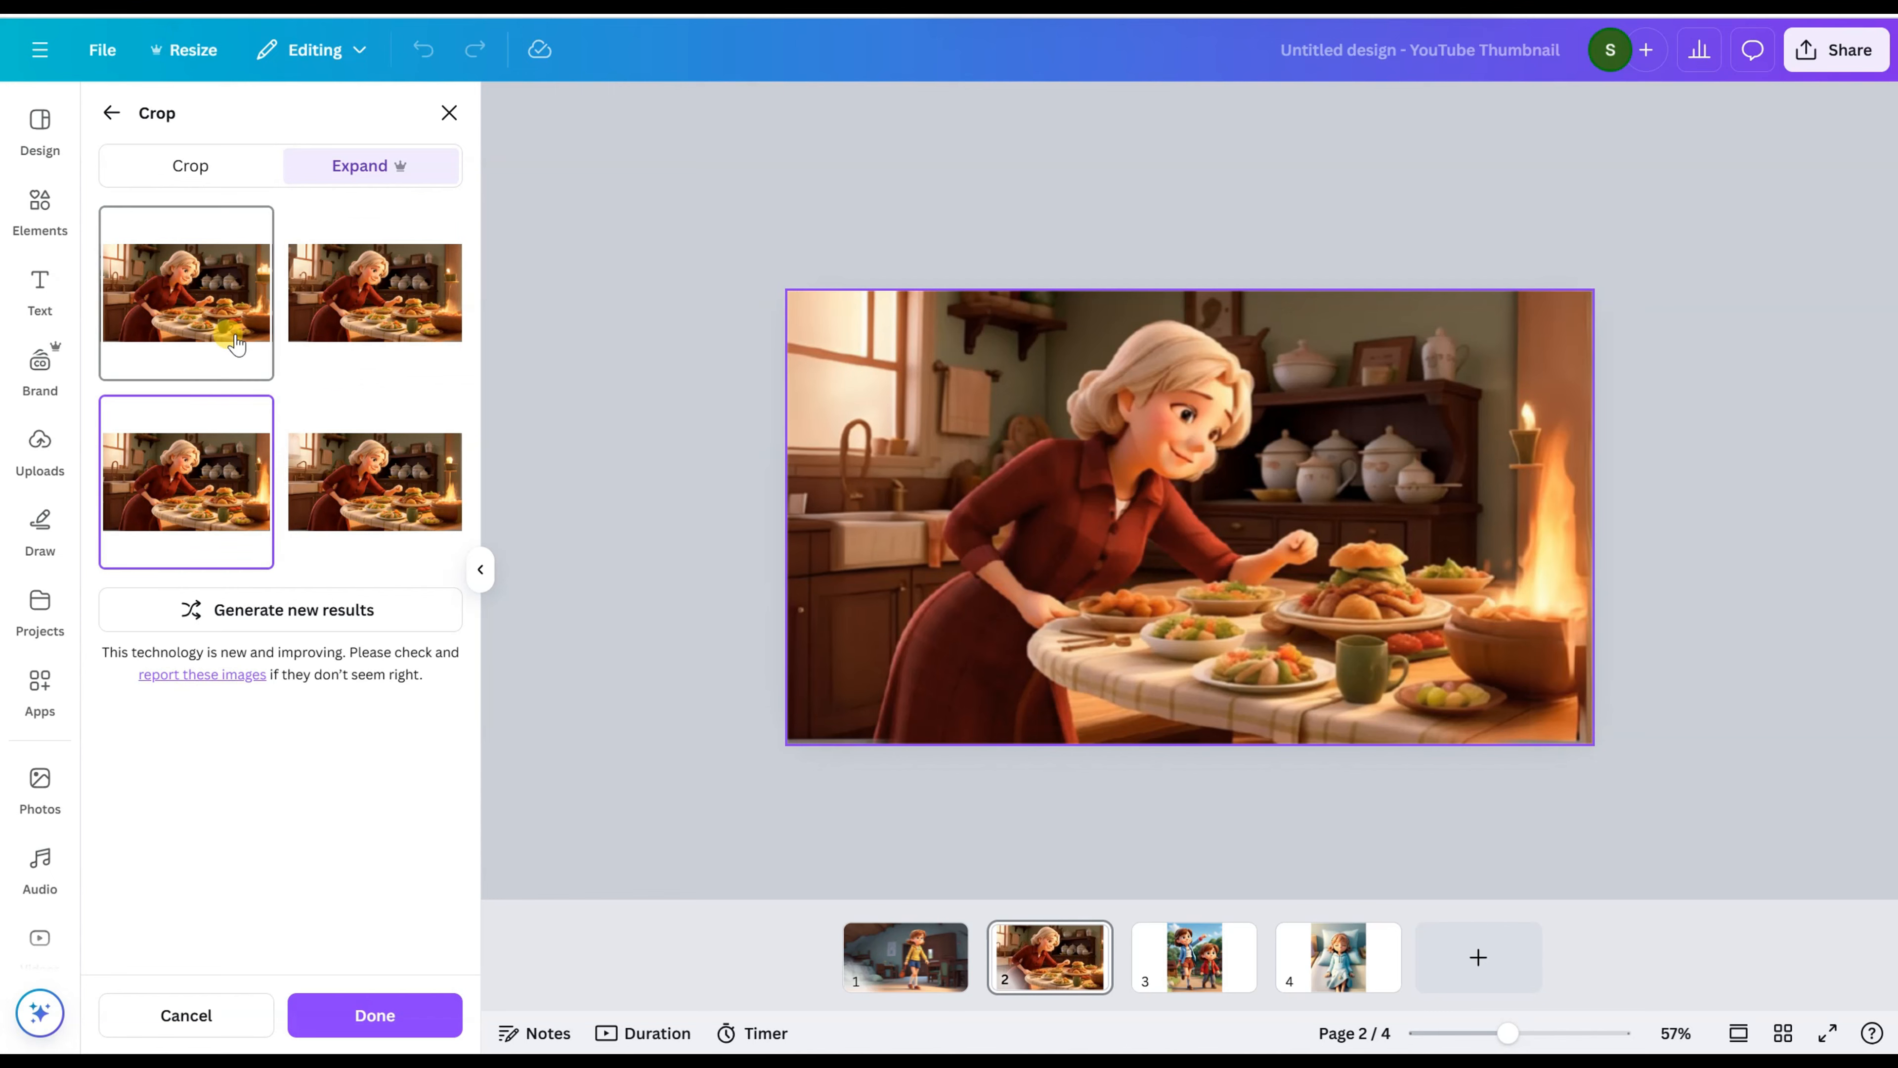
left_click(184, 316)
left_click(349, 1009)
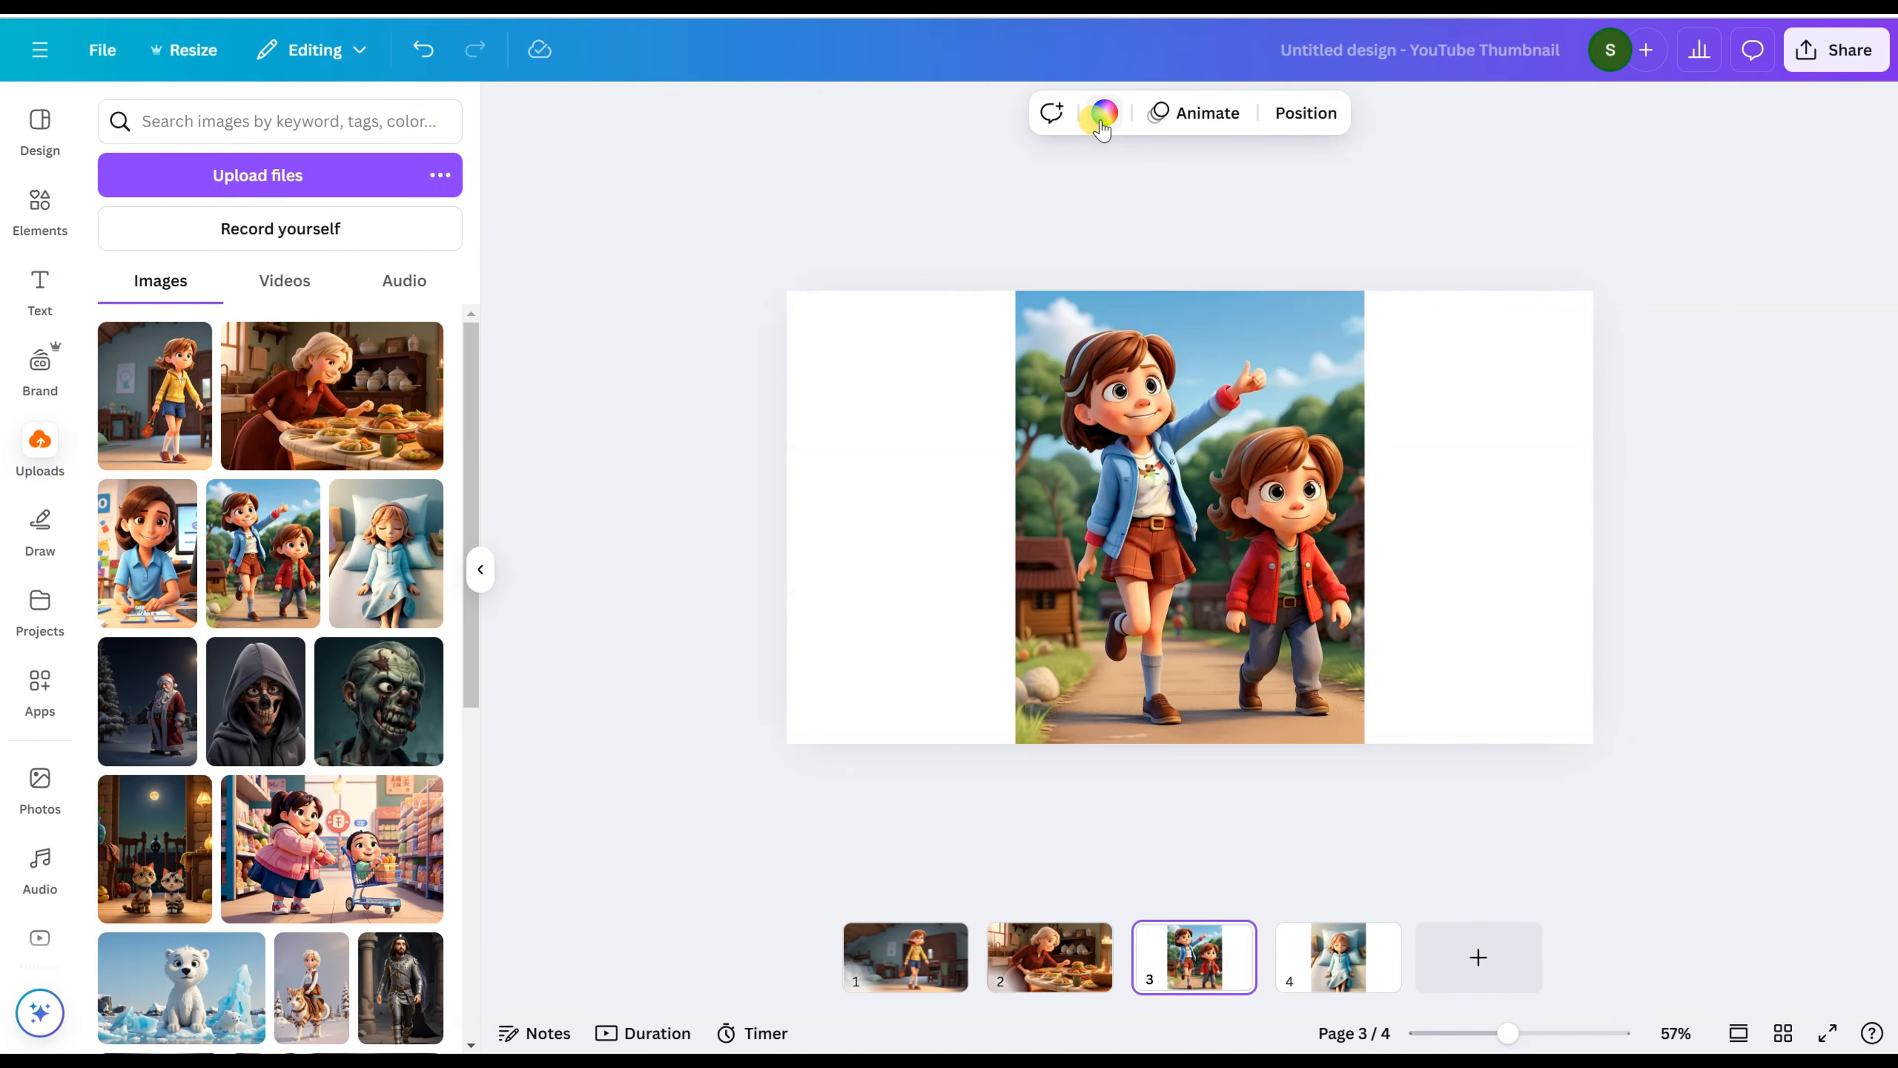
Step: Use Magic Expand with the Freeform size on page 3's two-children picture, stretching its frame across the full page width
left_click(859, 115)
left_click(381, 372)
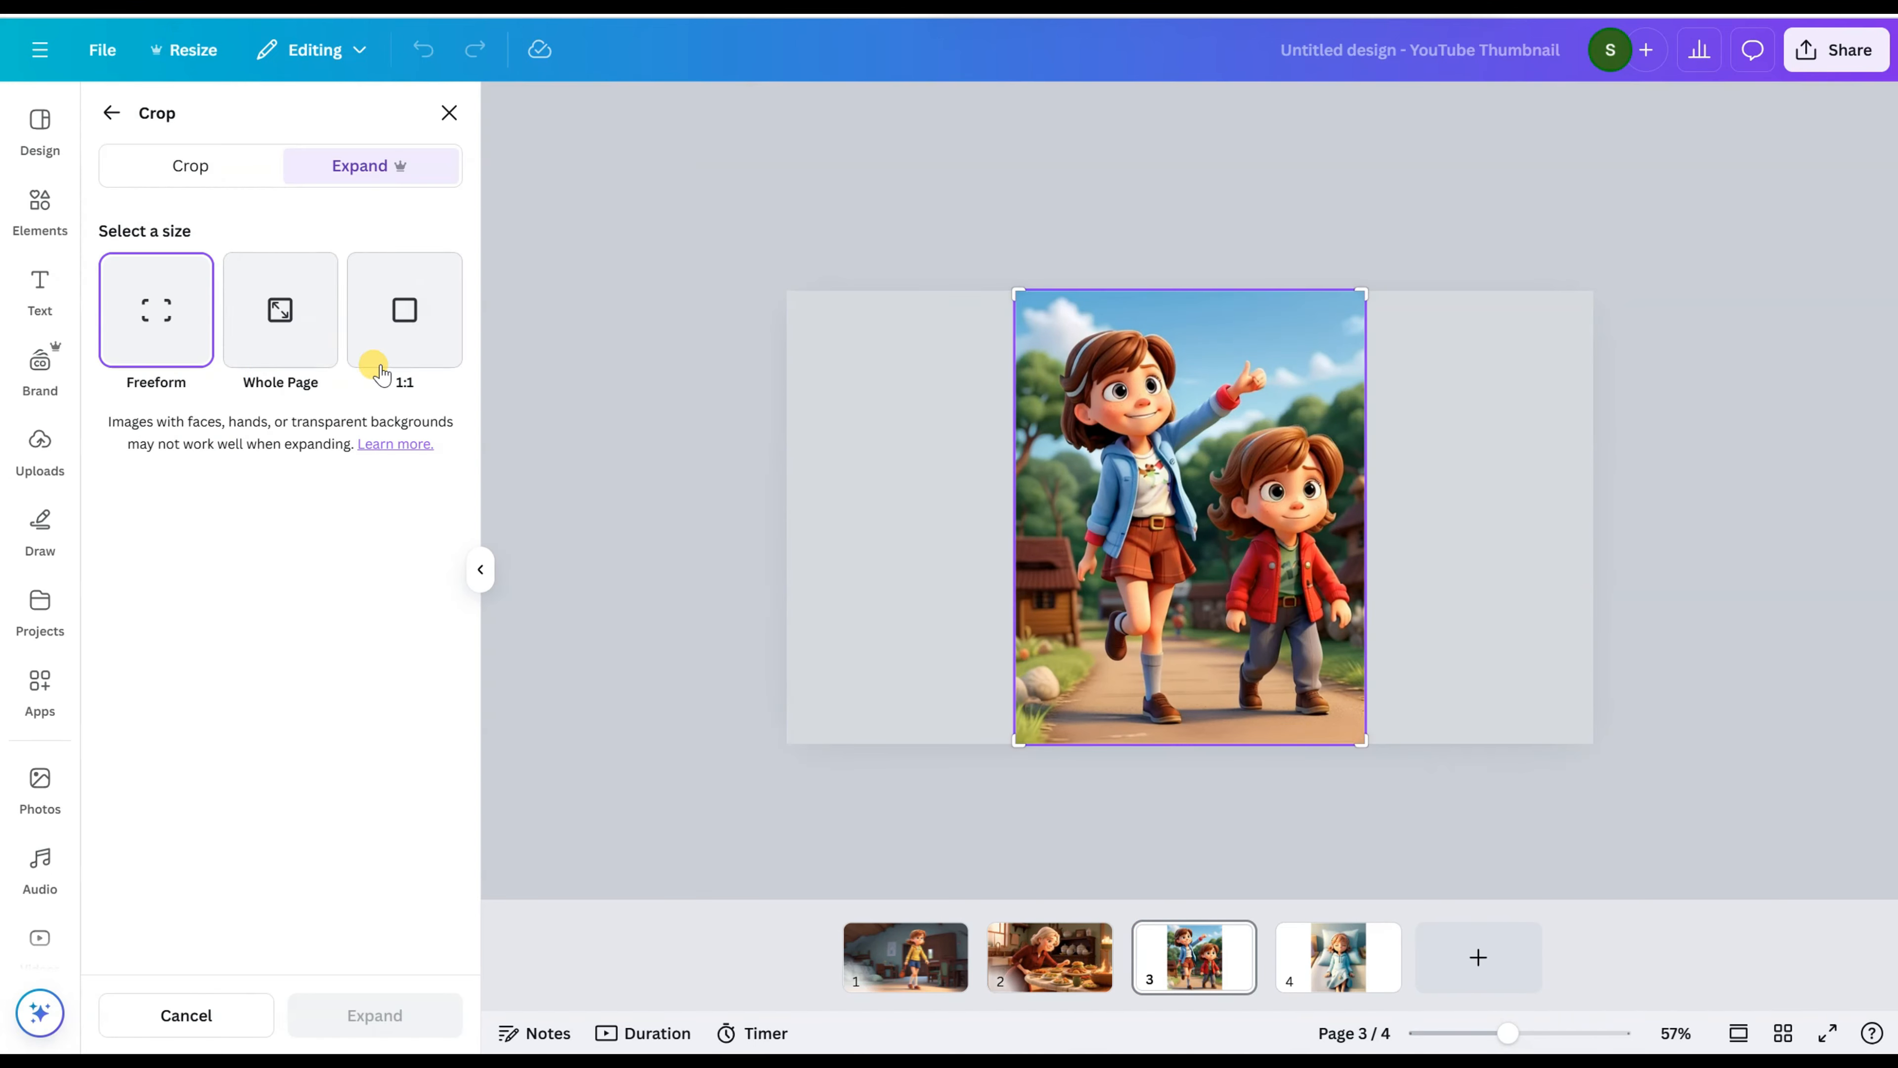
left_click_drag(1011, 746, 791, 740)
left_click_drag(1361, 741, 1576, 742)
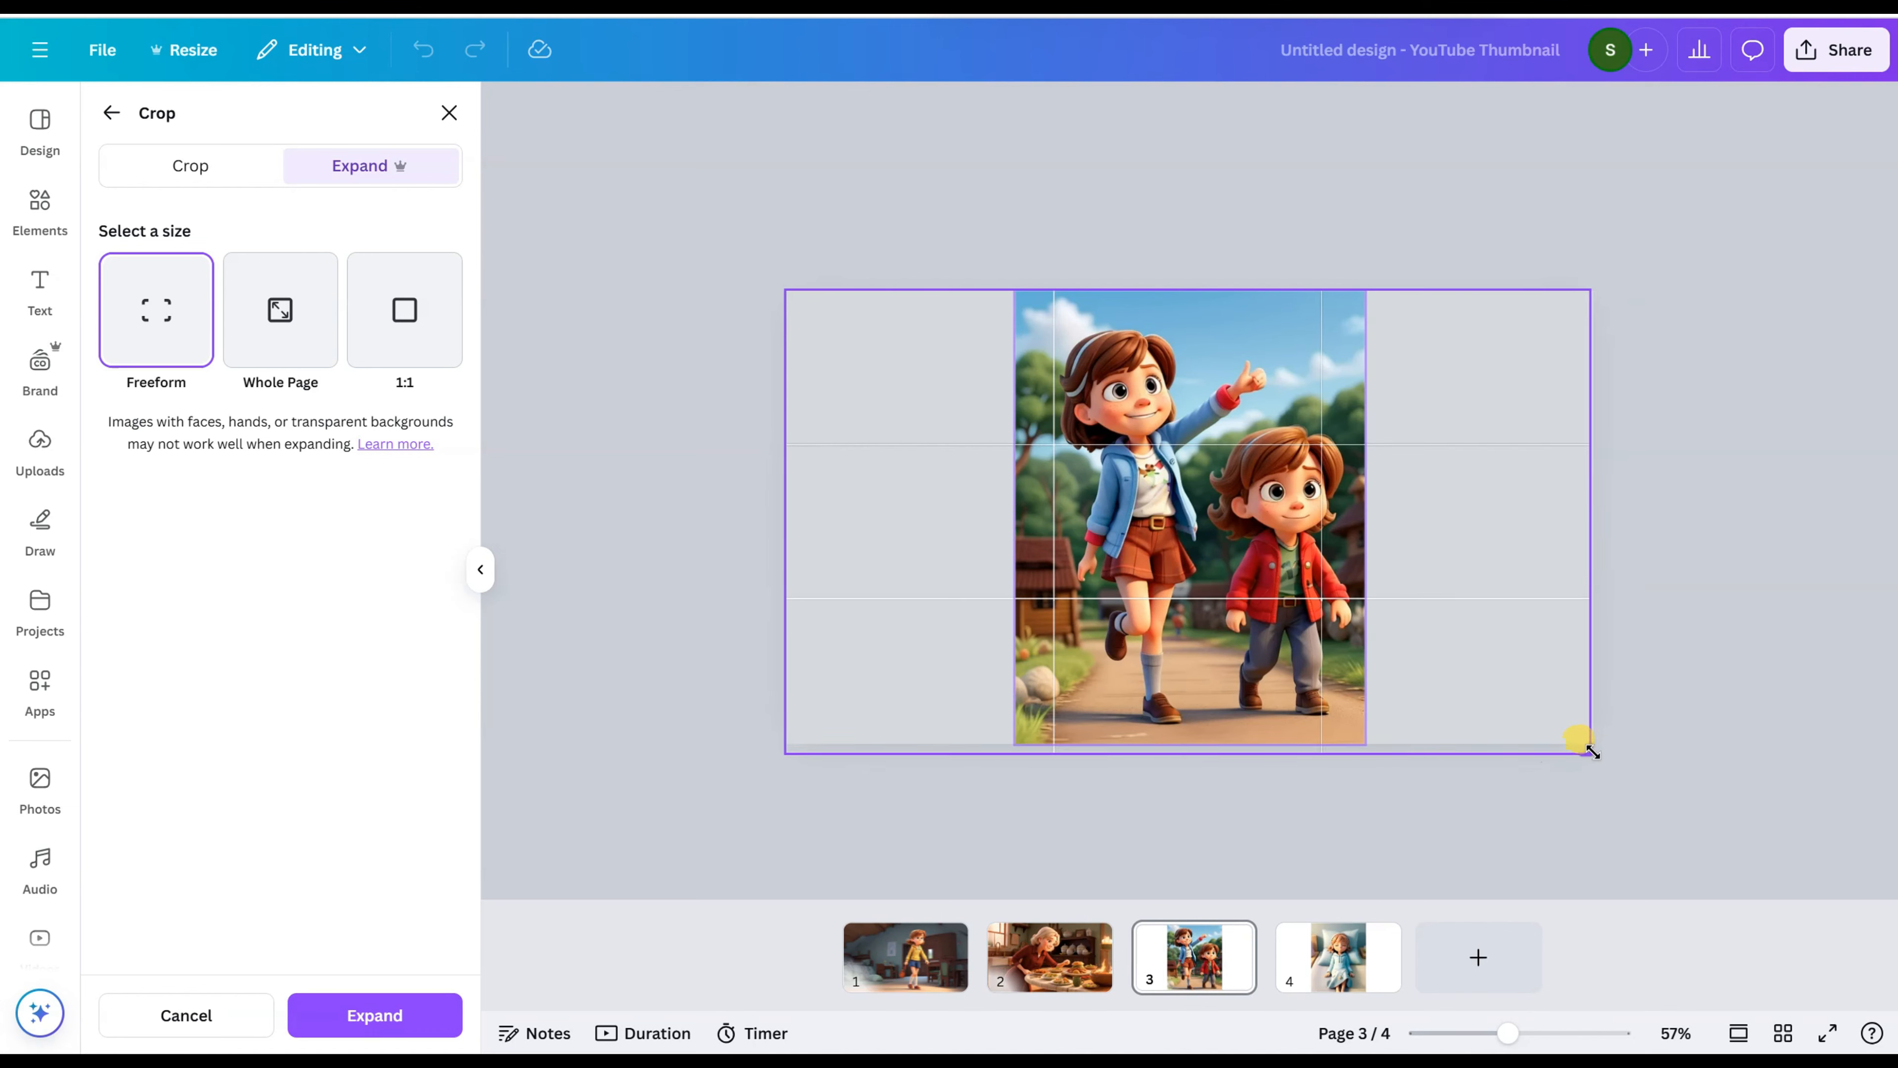
left_click(349, 1014)
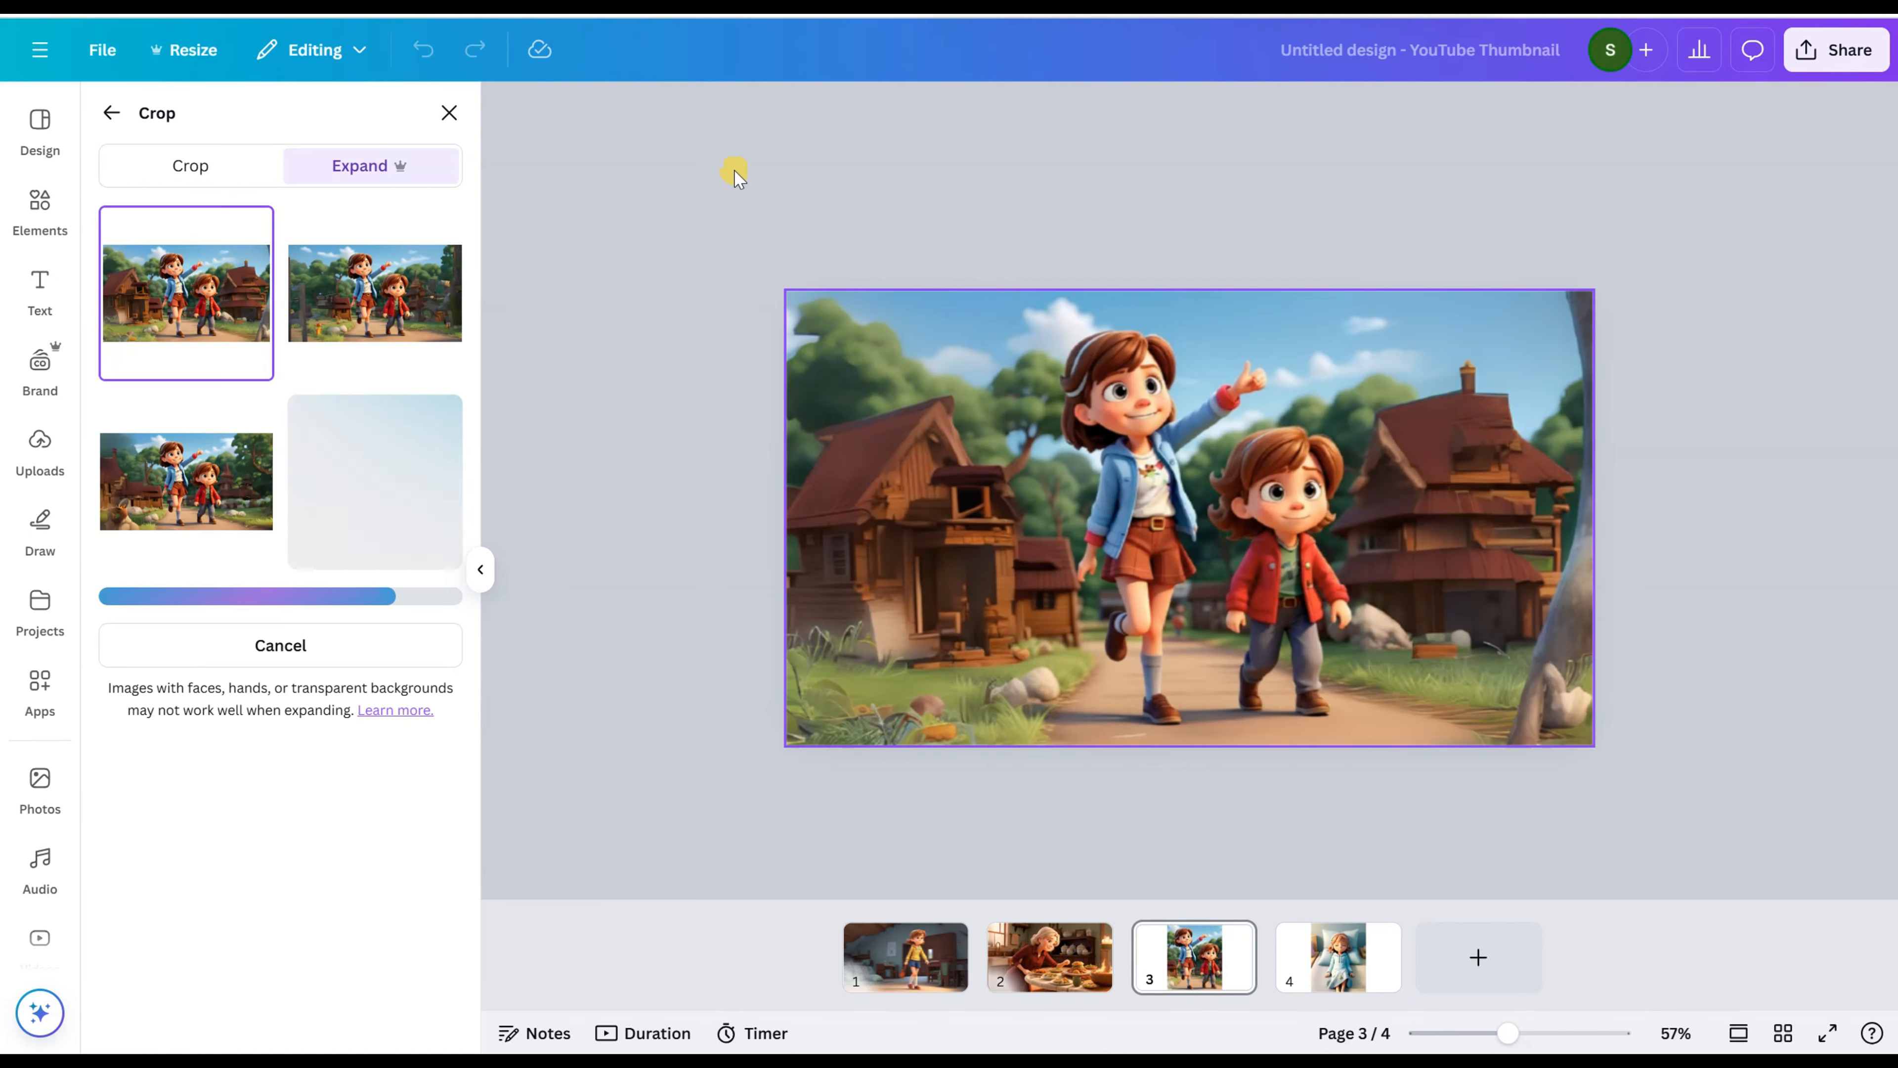
Step: Compare the four expanded versions of page 3's picture and keep the first, with wooden houses on both sides
left_click(322, 356)
left_click(163, 492)
left_click(353, 508)
left_click(179, 311)
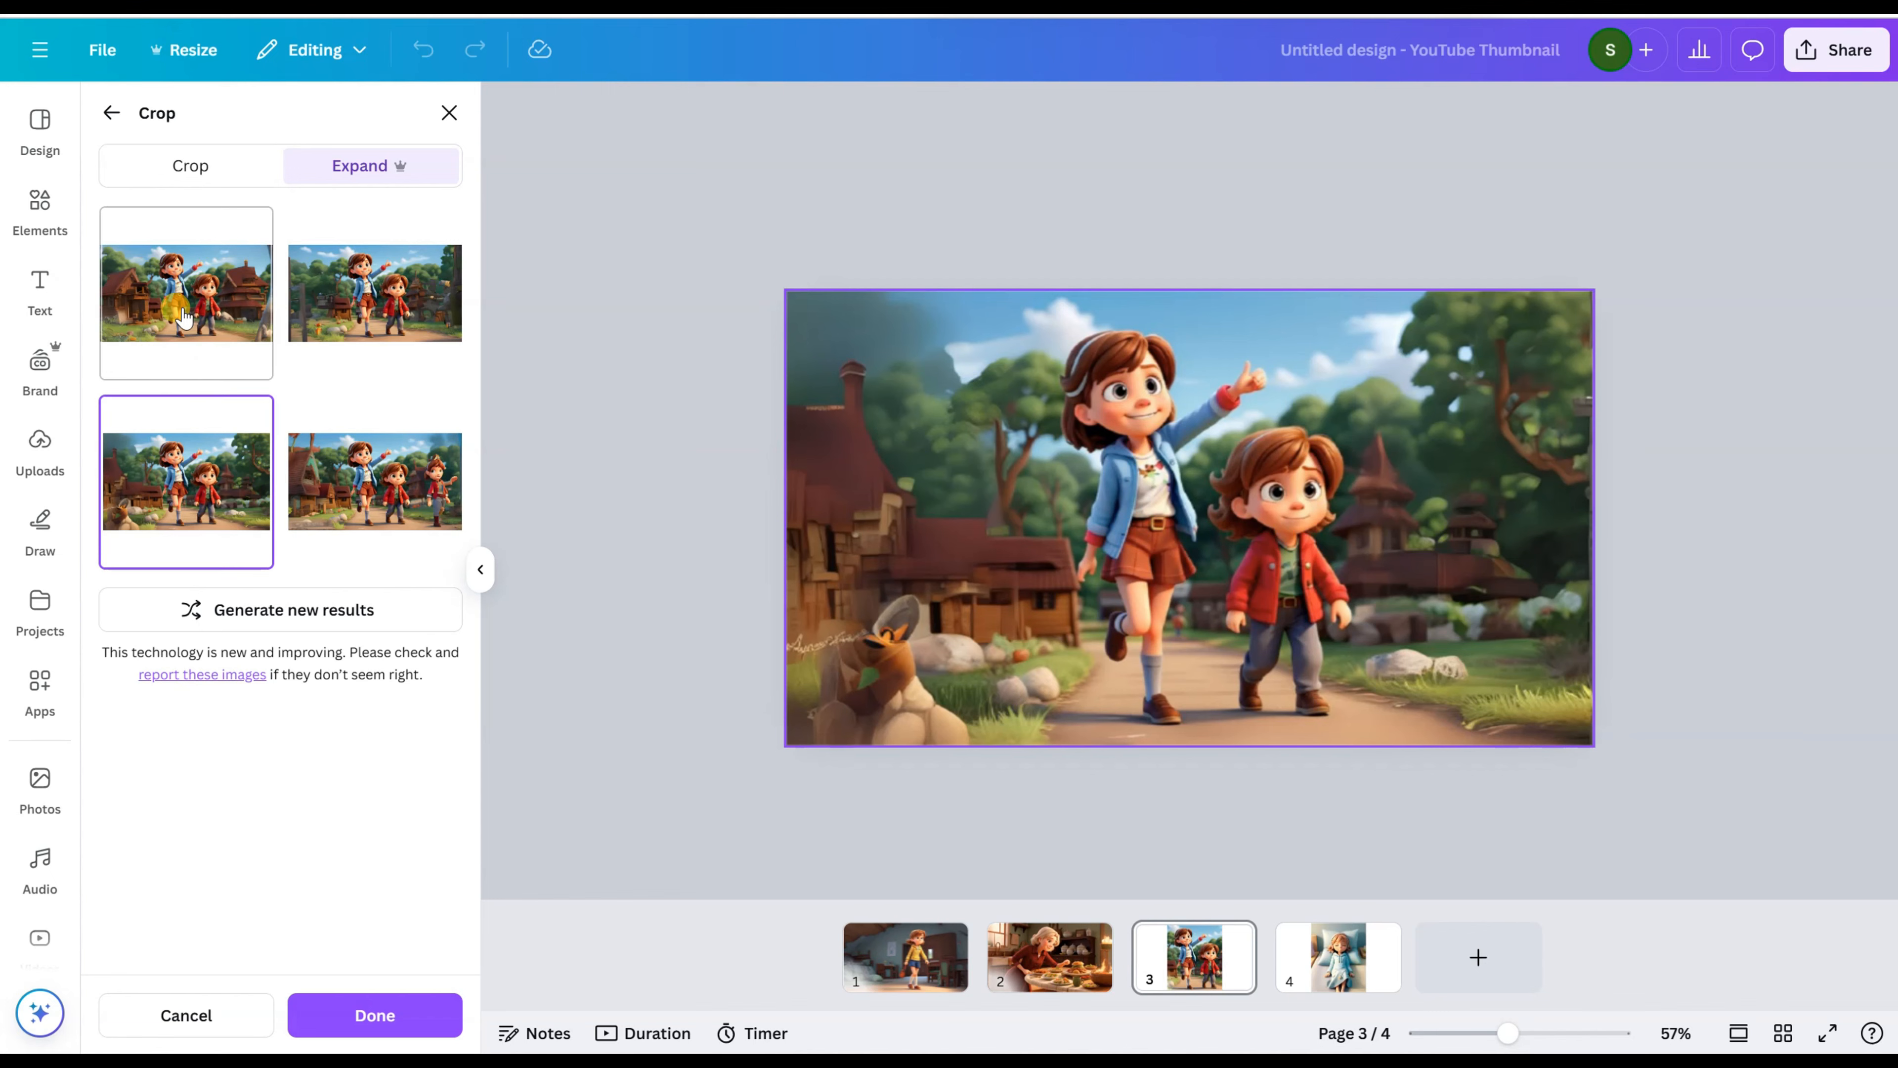
left_click(356, 1009)
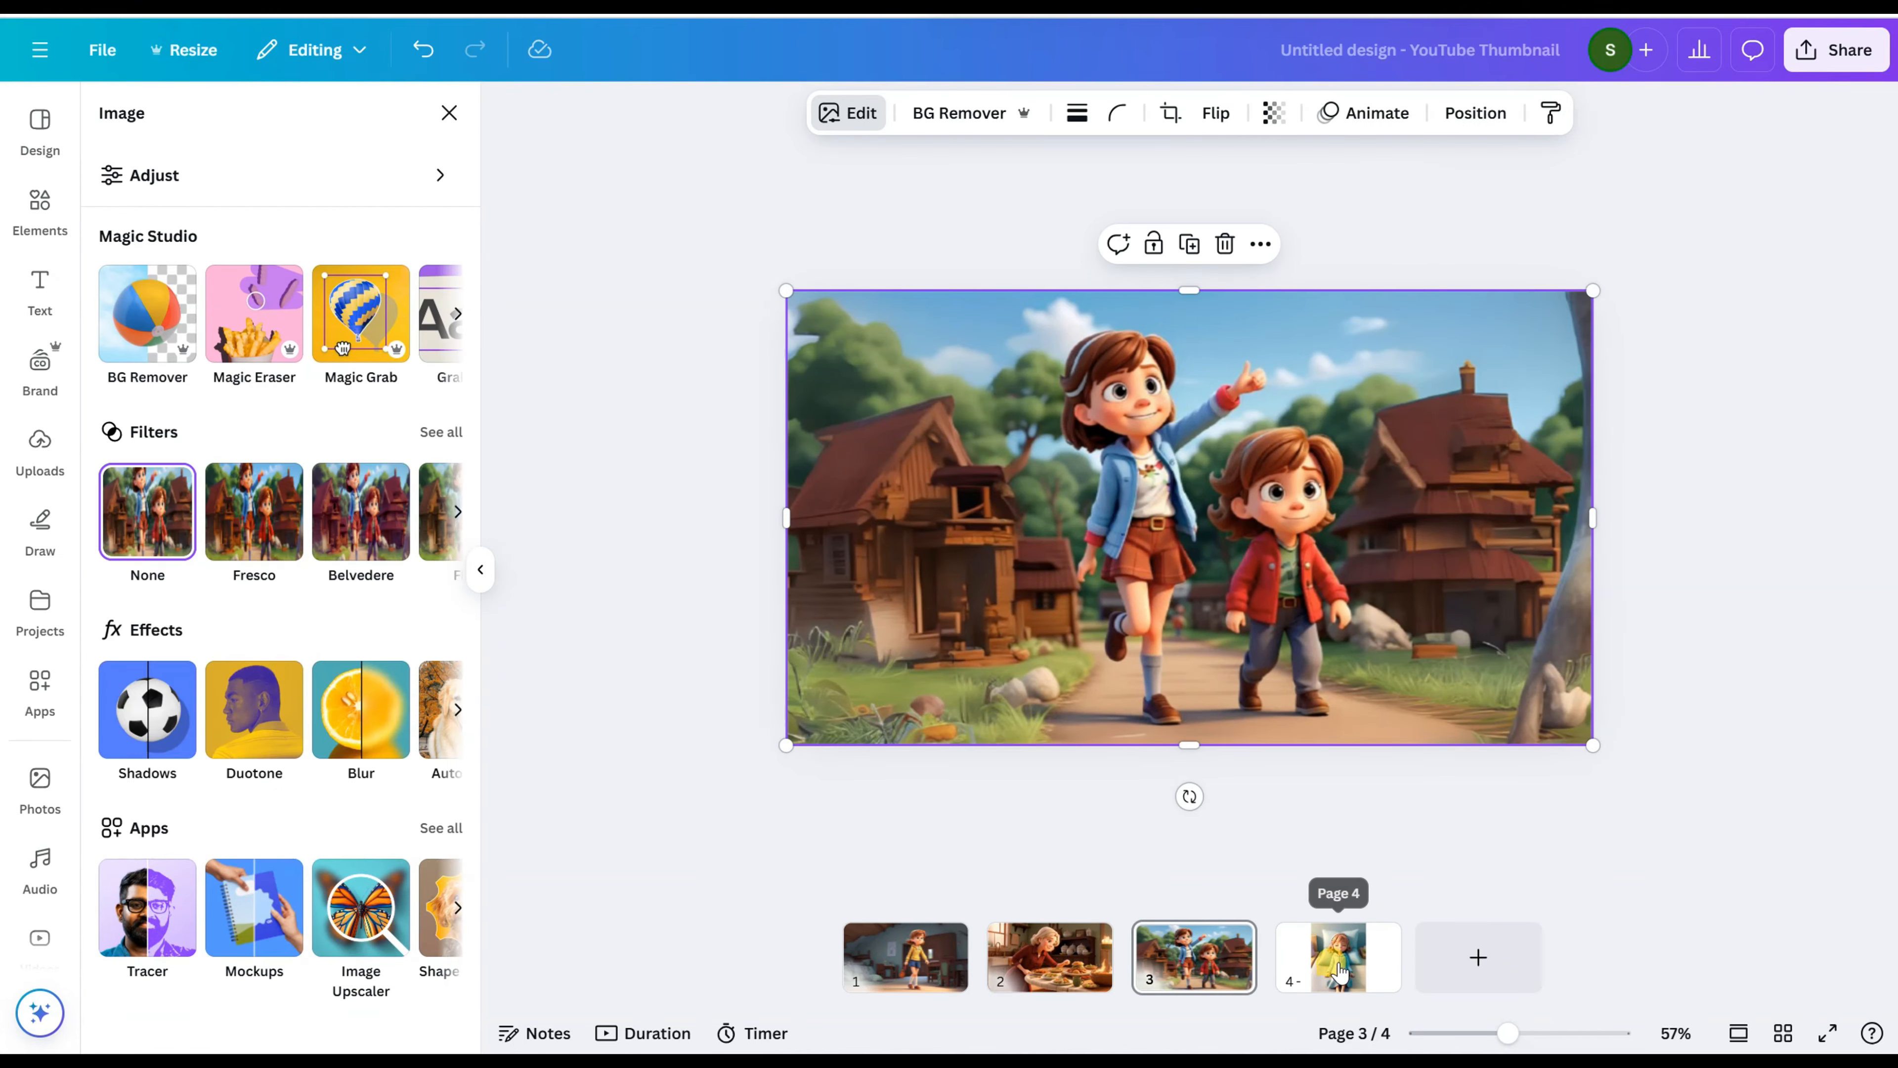
Step: Use Magic Expand with the Freeform size on page 4's sleeping-girl picture, widening its frame to cover the whole page
left_click(1337, 963)
left_click(1154, 442)
left_click(860, 116)
left_click(453, 313)
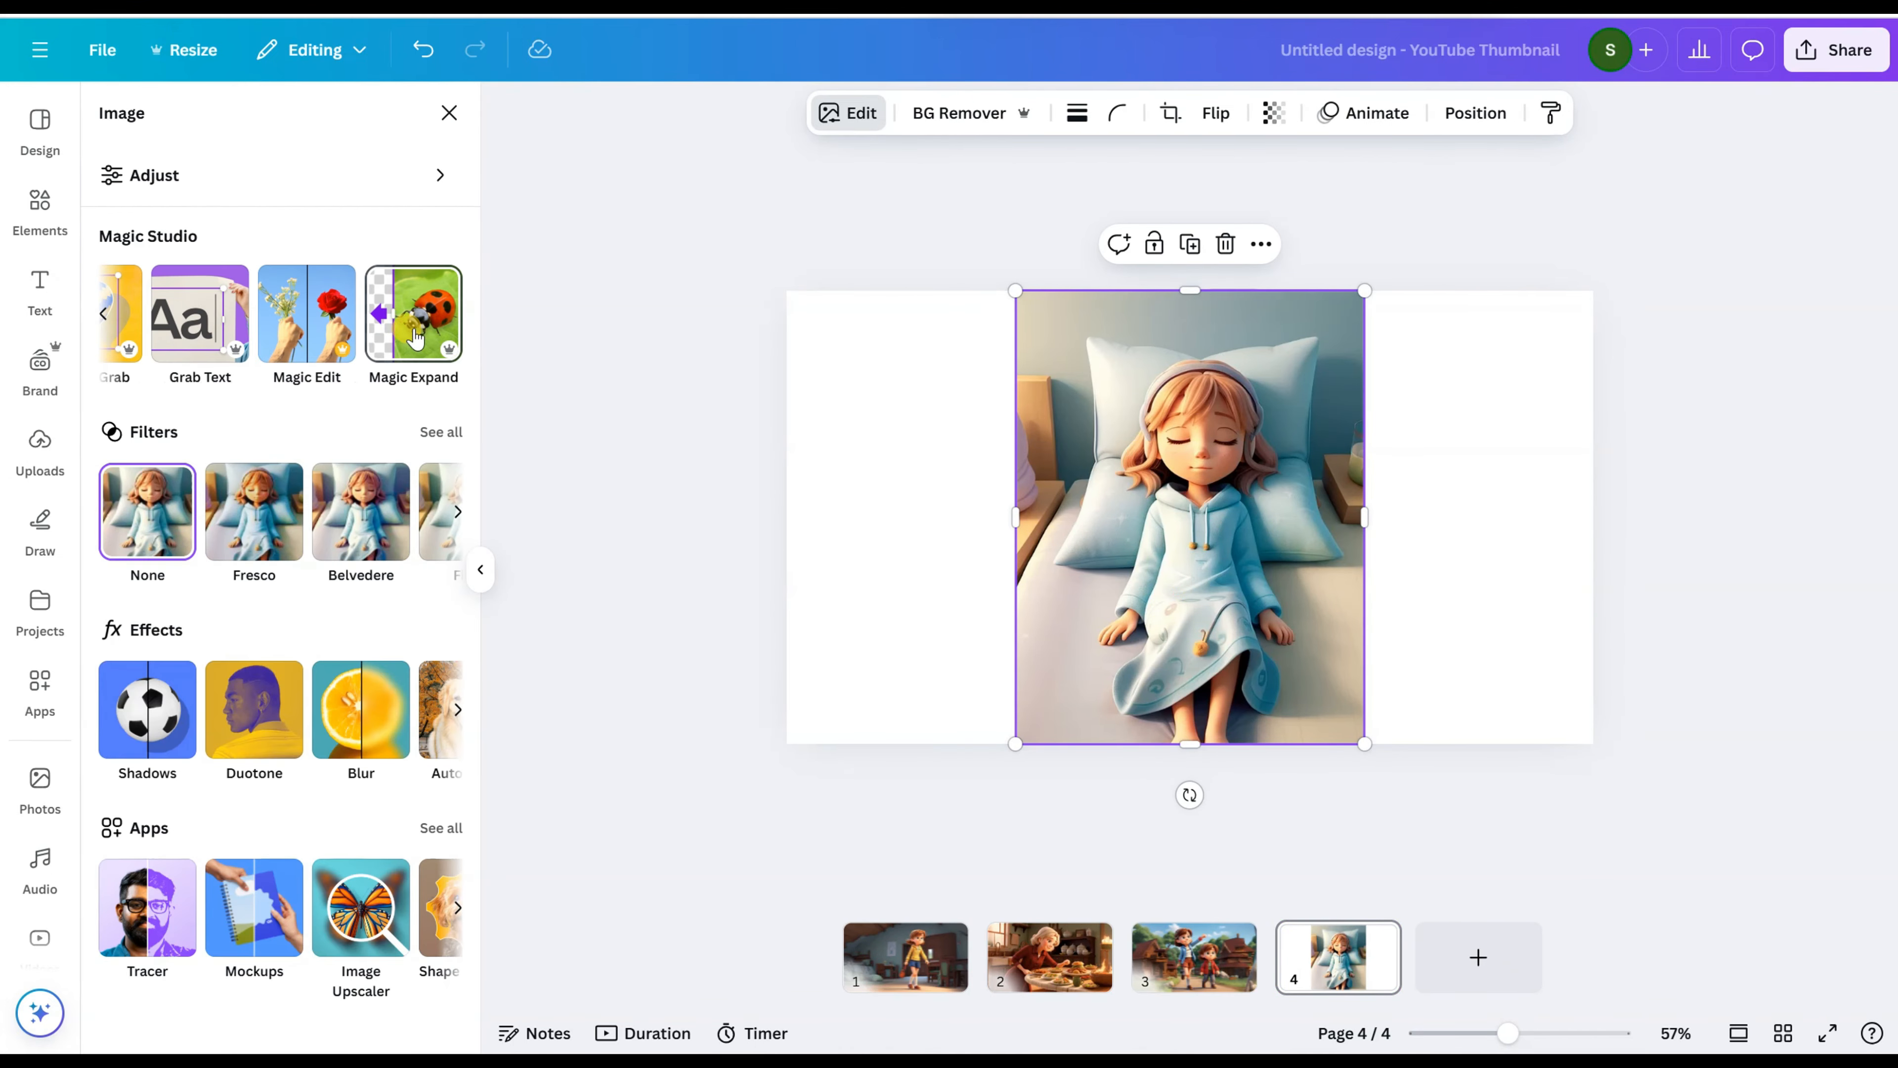
left_click(411, 311)
left_click_drag(1003, 731, 857, 720)
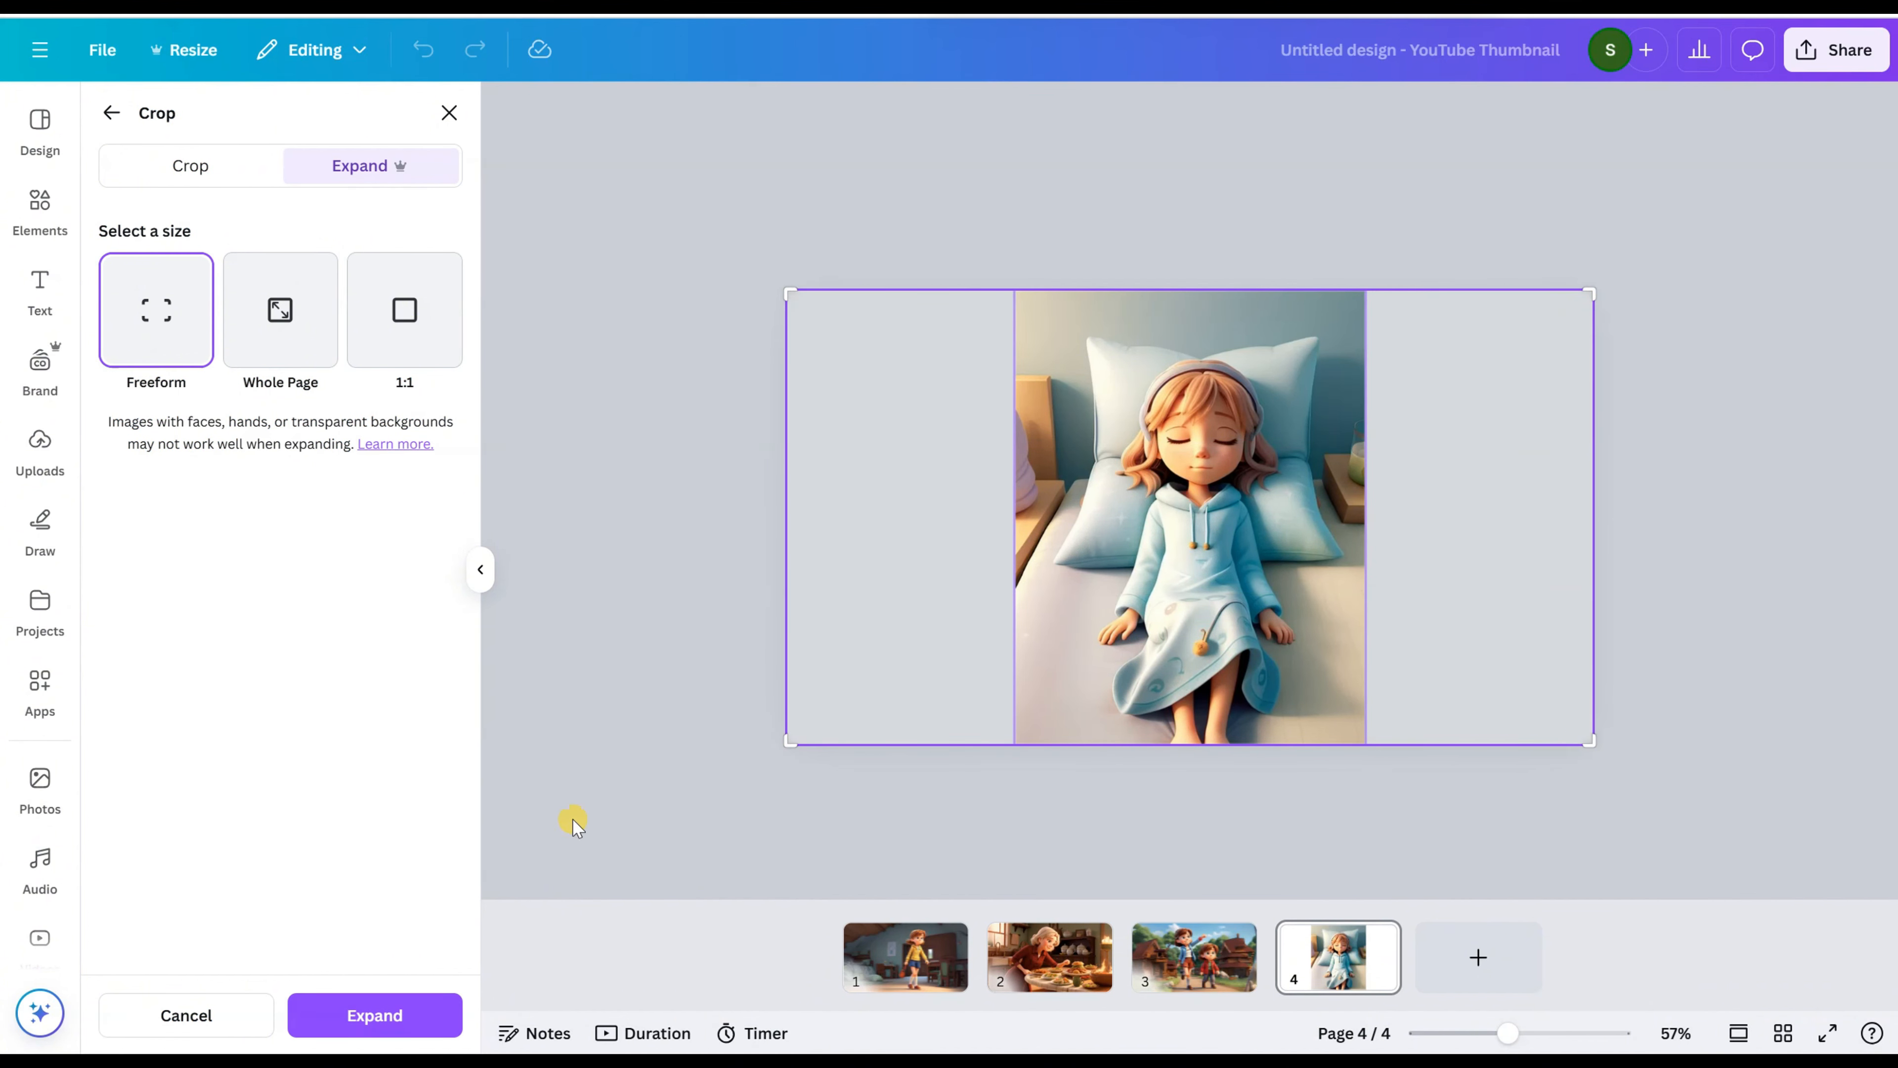
left_click(374, 1015)
Step: Compare the expanded versions of page 4's picture and keep the fourth, with the potted plant on the bedside table
left_click(362, 370)
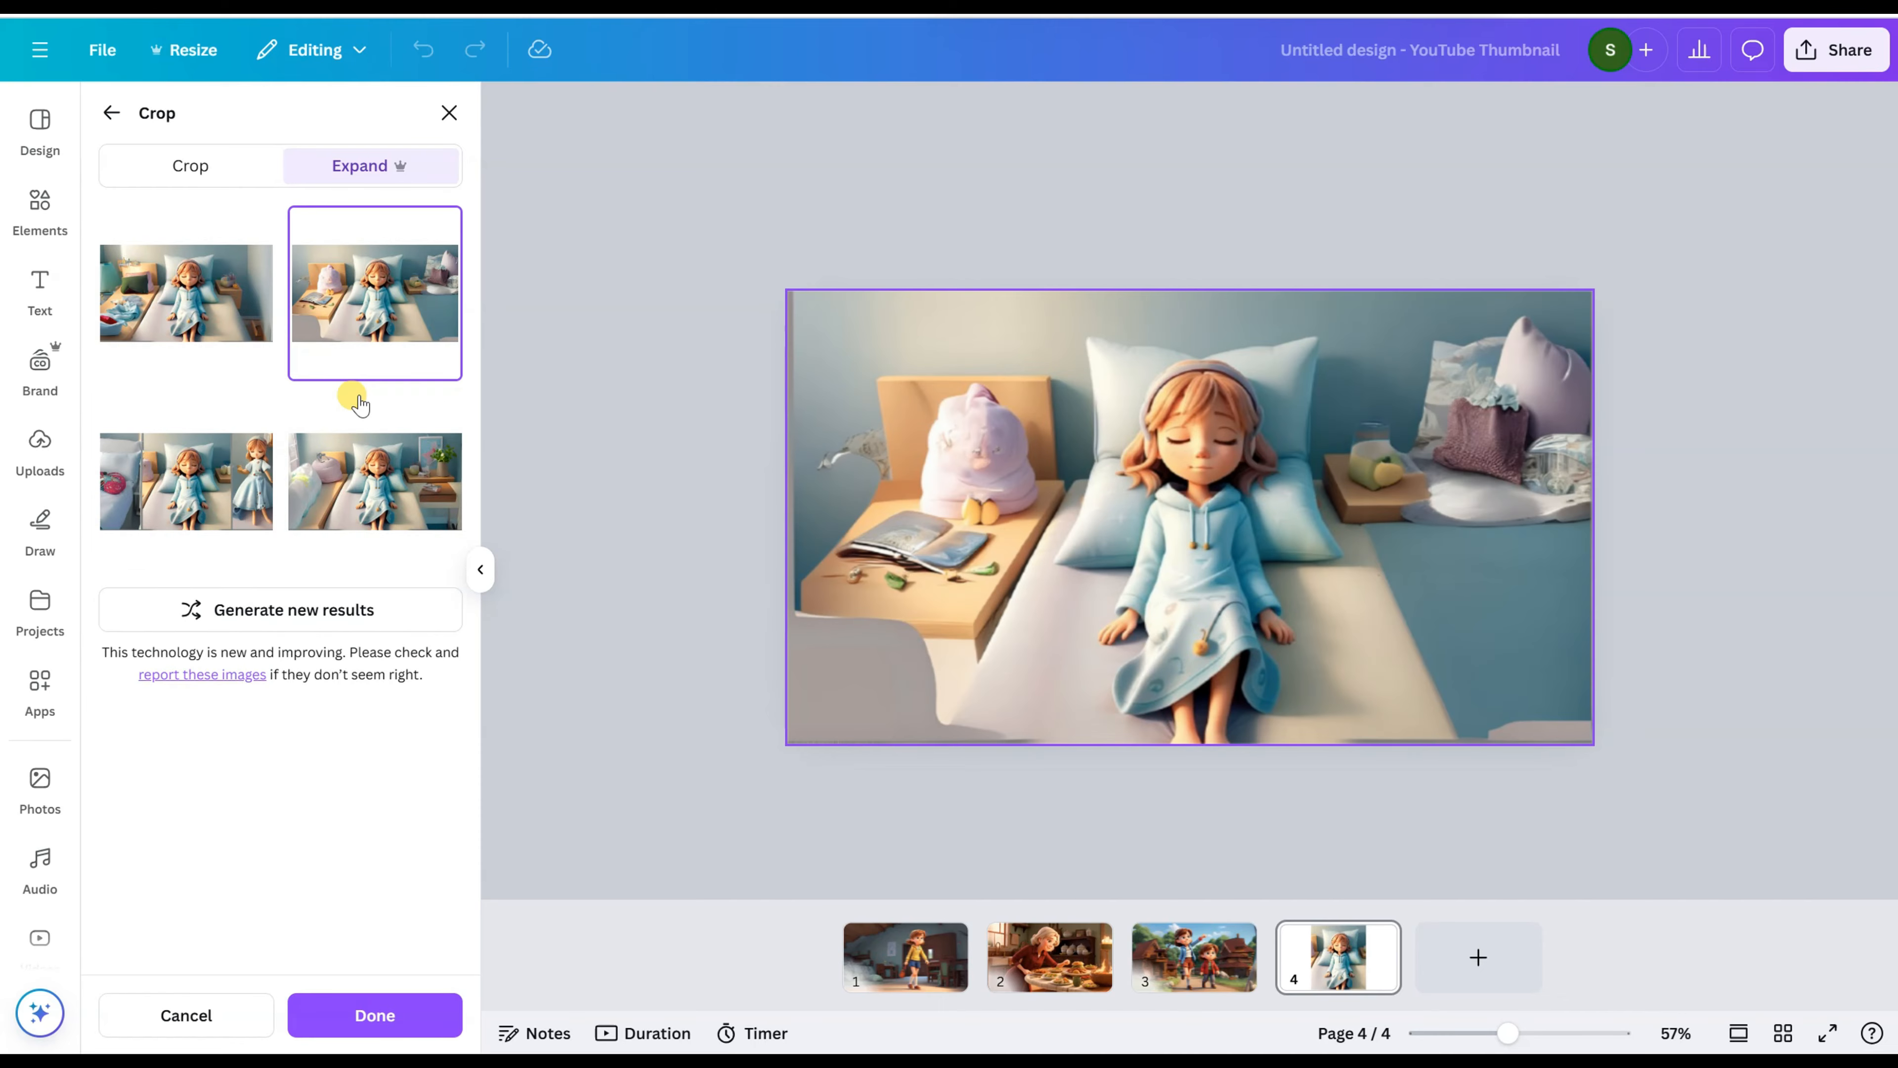
left_click(374, 479)
left_click(213, 514)
left_click(375, 482)
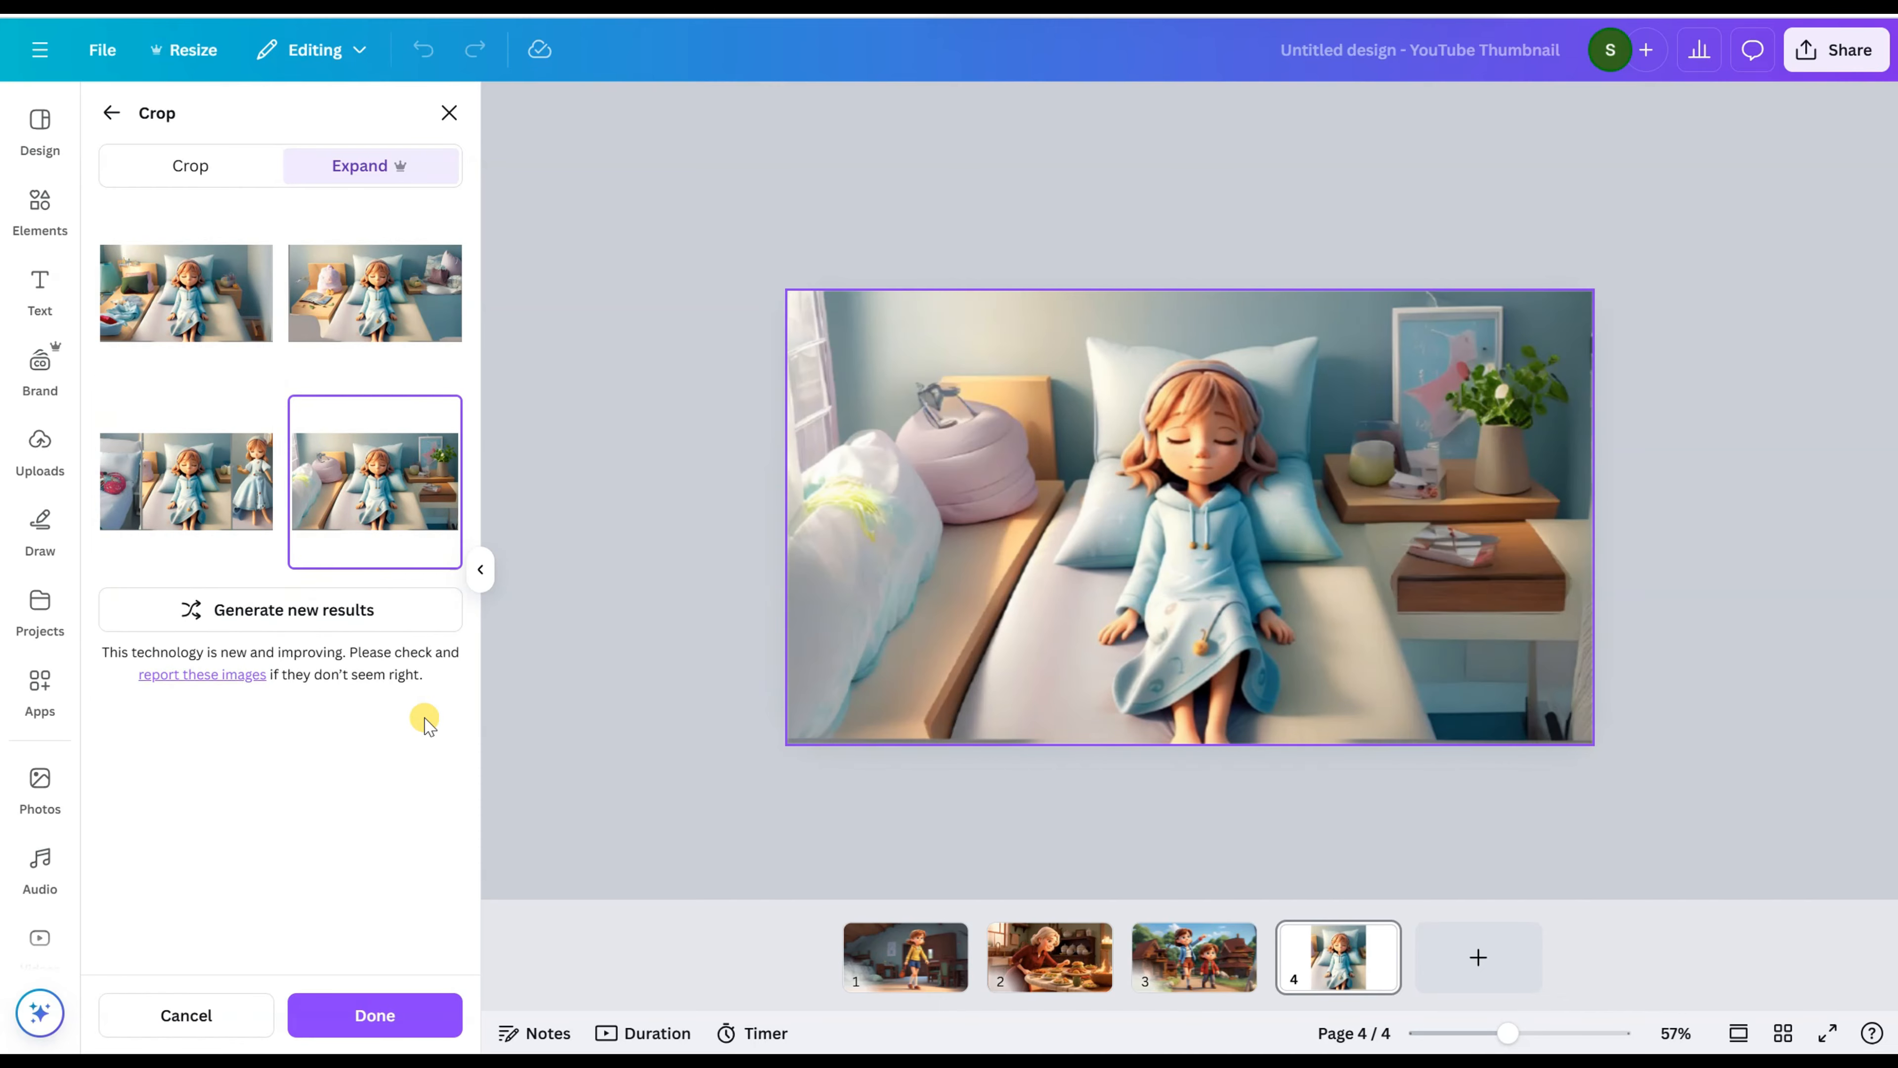
left_click(374, 1015)
Step: Add page 5 with the yellow-jacket girl's picture, enlarge it to full page height and remove its background
left_click(1476, 957)
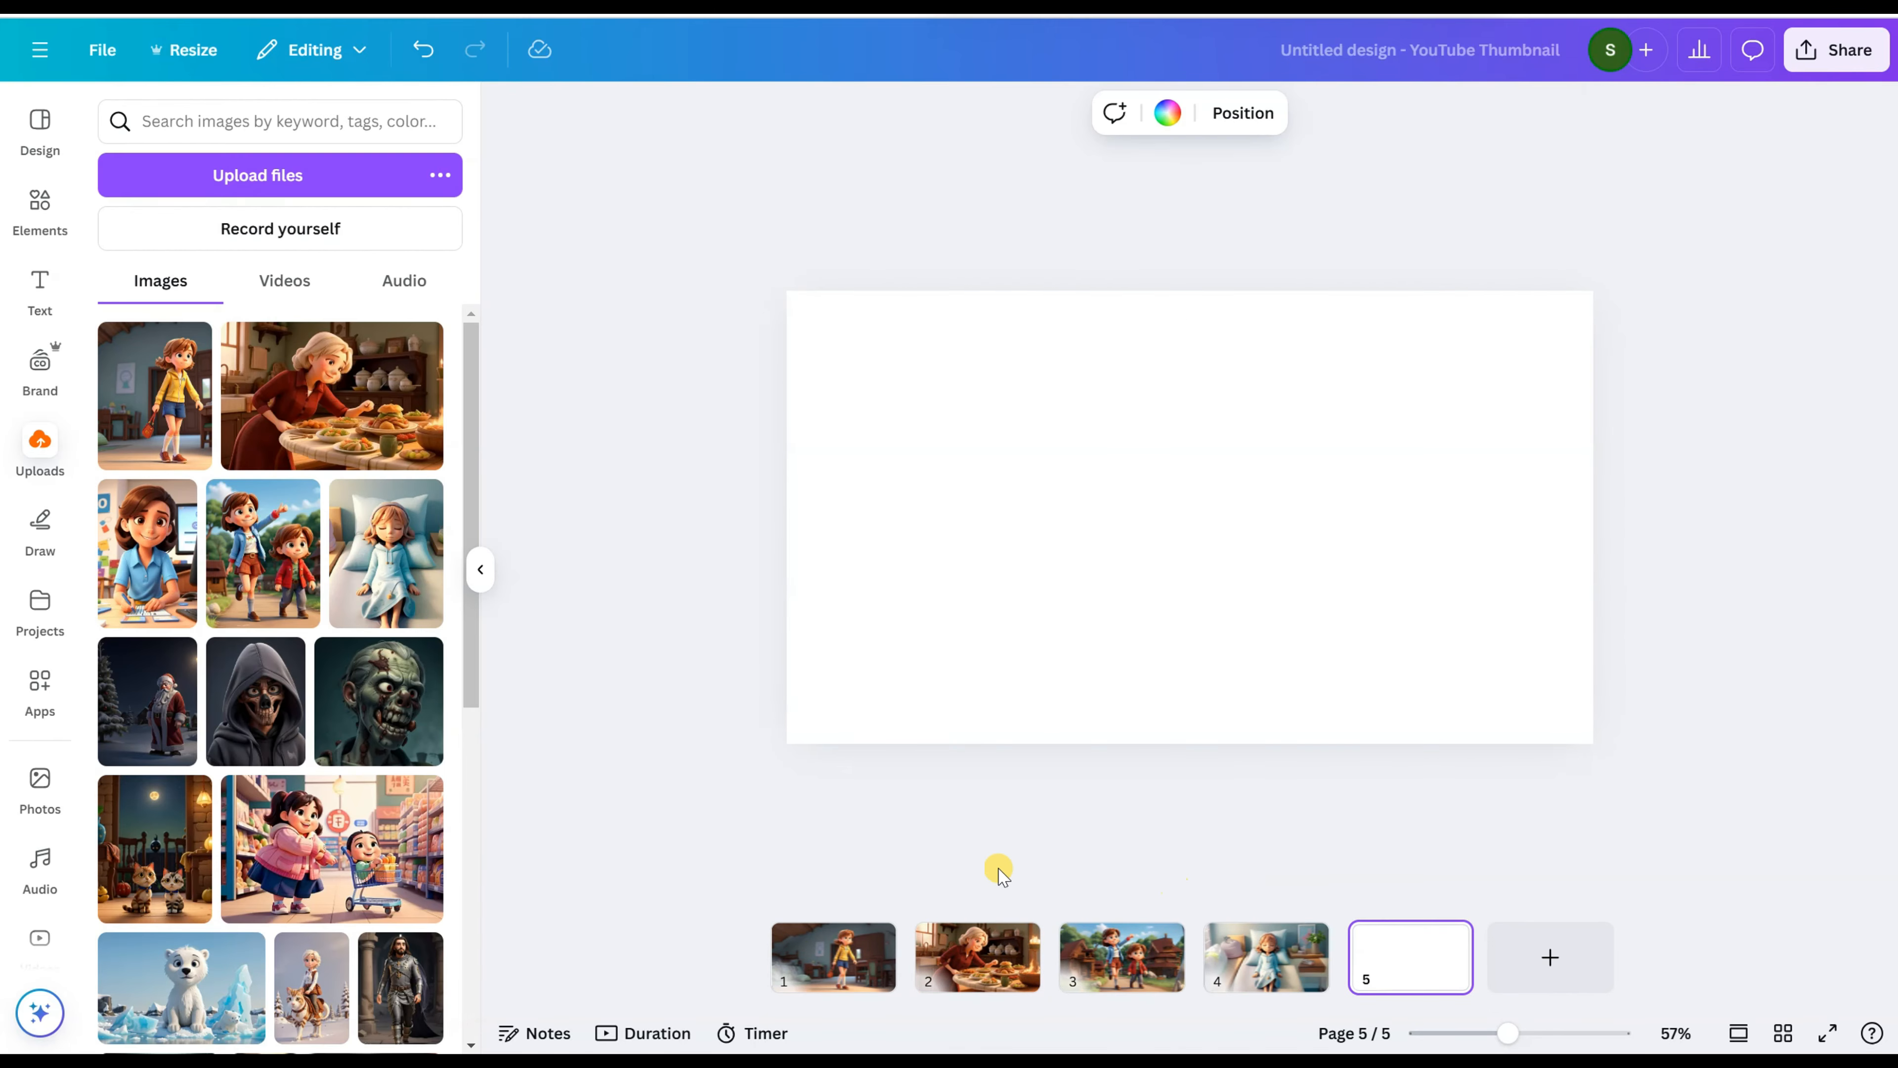
left_click(169, 412)
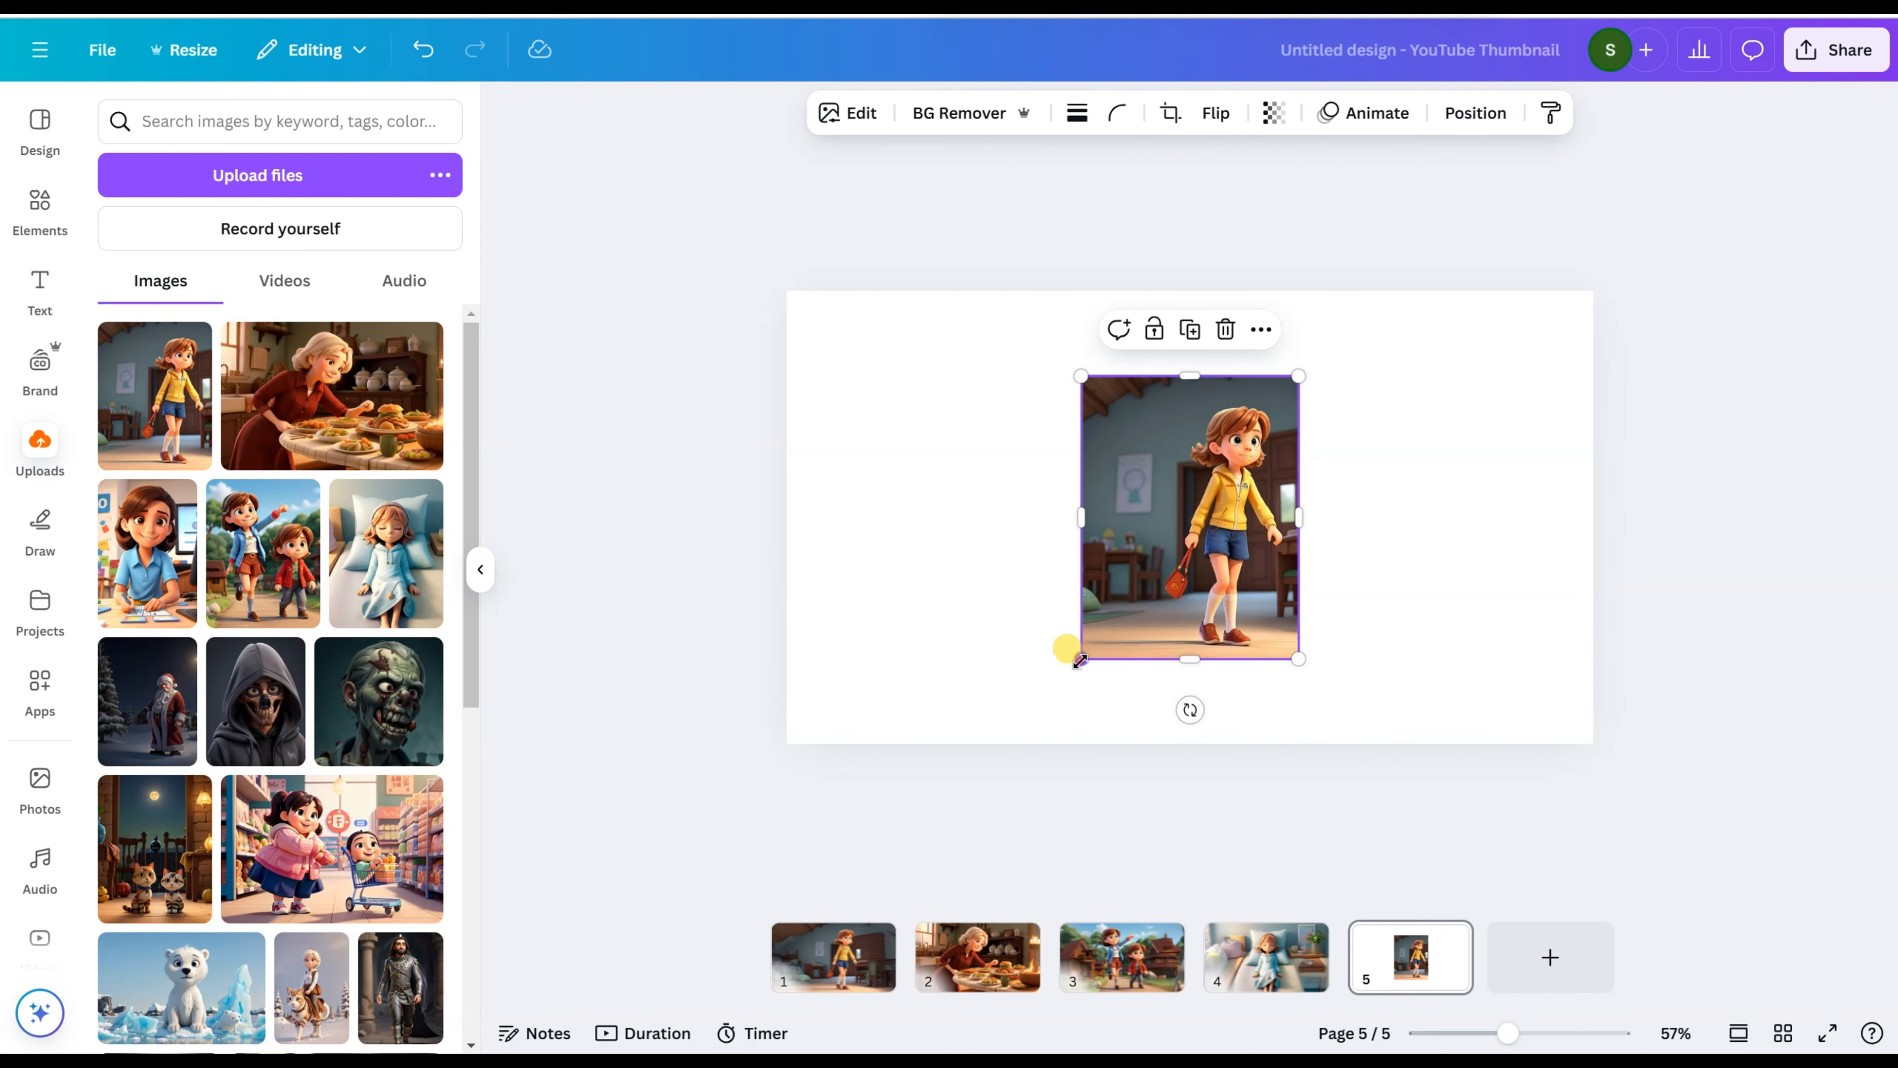
left_click_drag(1080, 659, 1015, 744)
left_click_drag(1307, 366, 1365, 290)
left_click(958, 120)
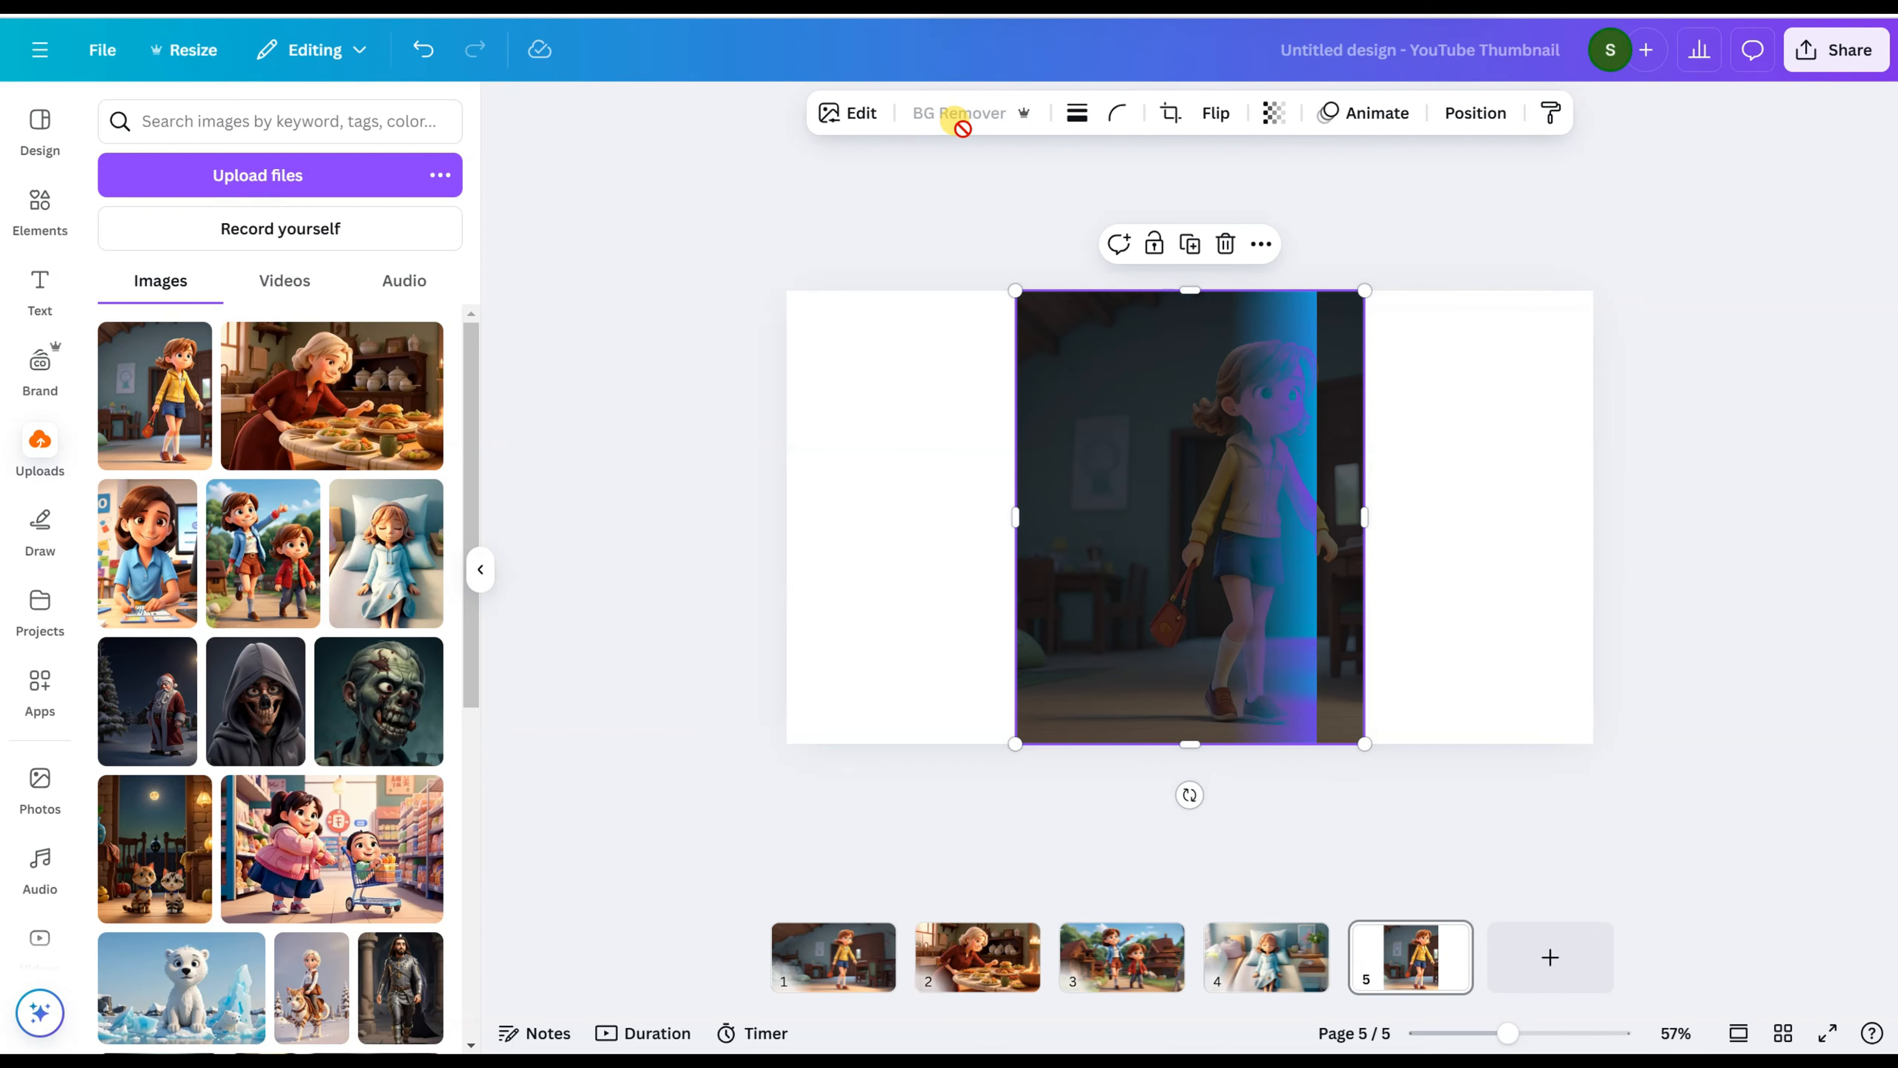
Step: Select page 5's canvas and fill its background with the light green default solid colour
left_click(948, 525)
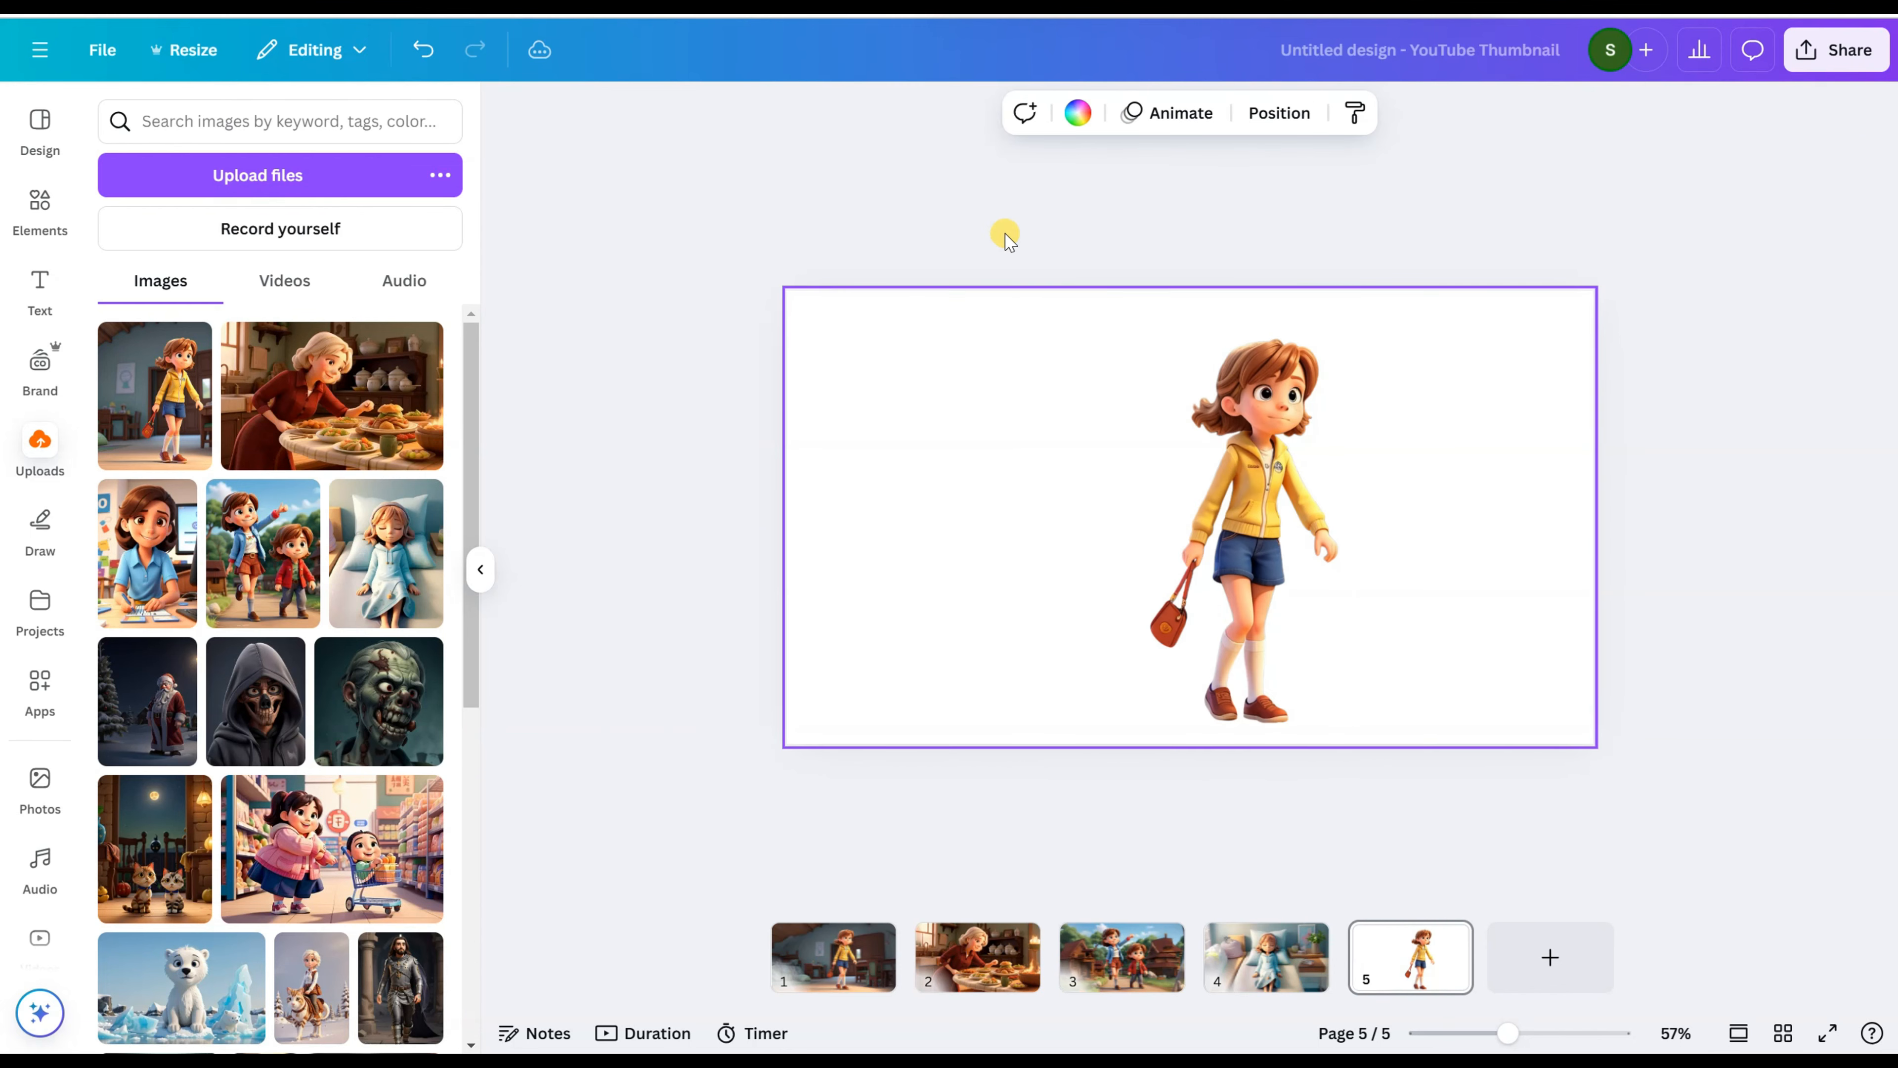
left_click(1073, 116)
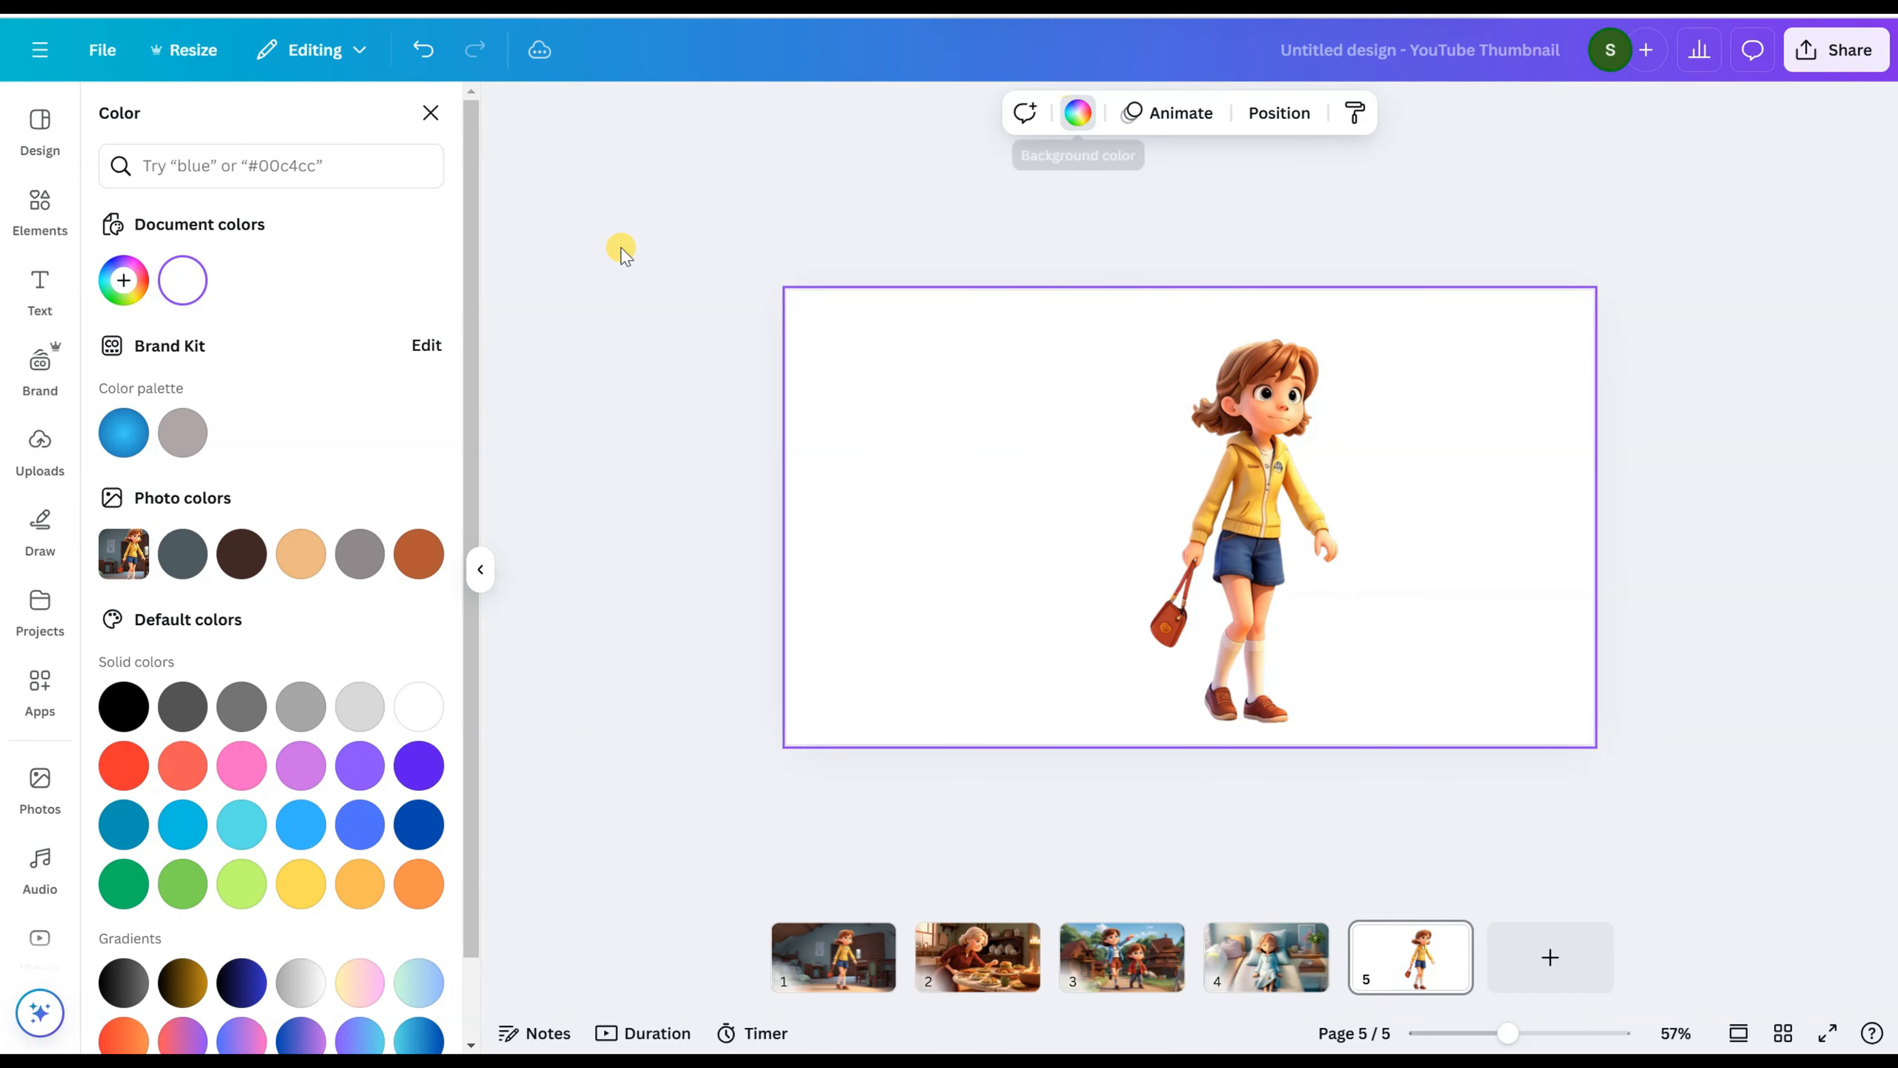
left_click(183, 886)
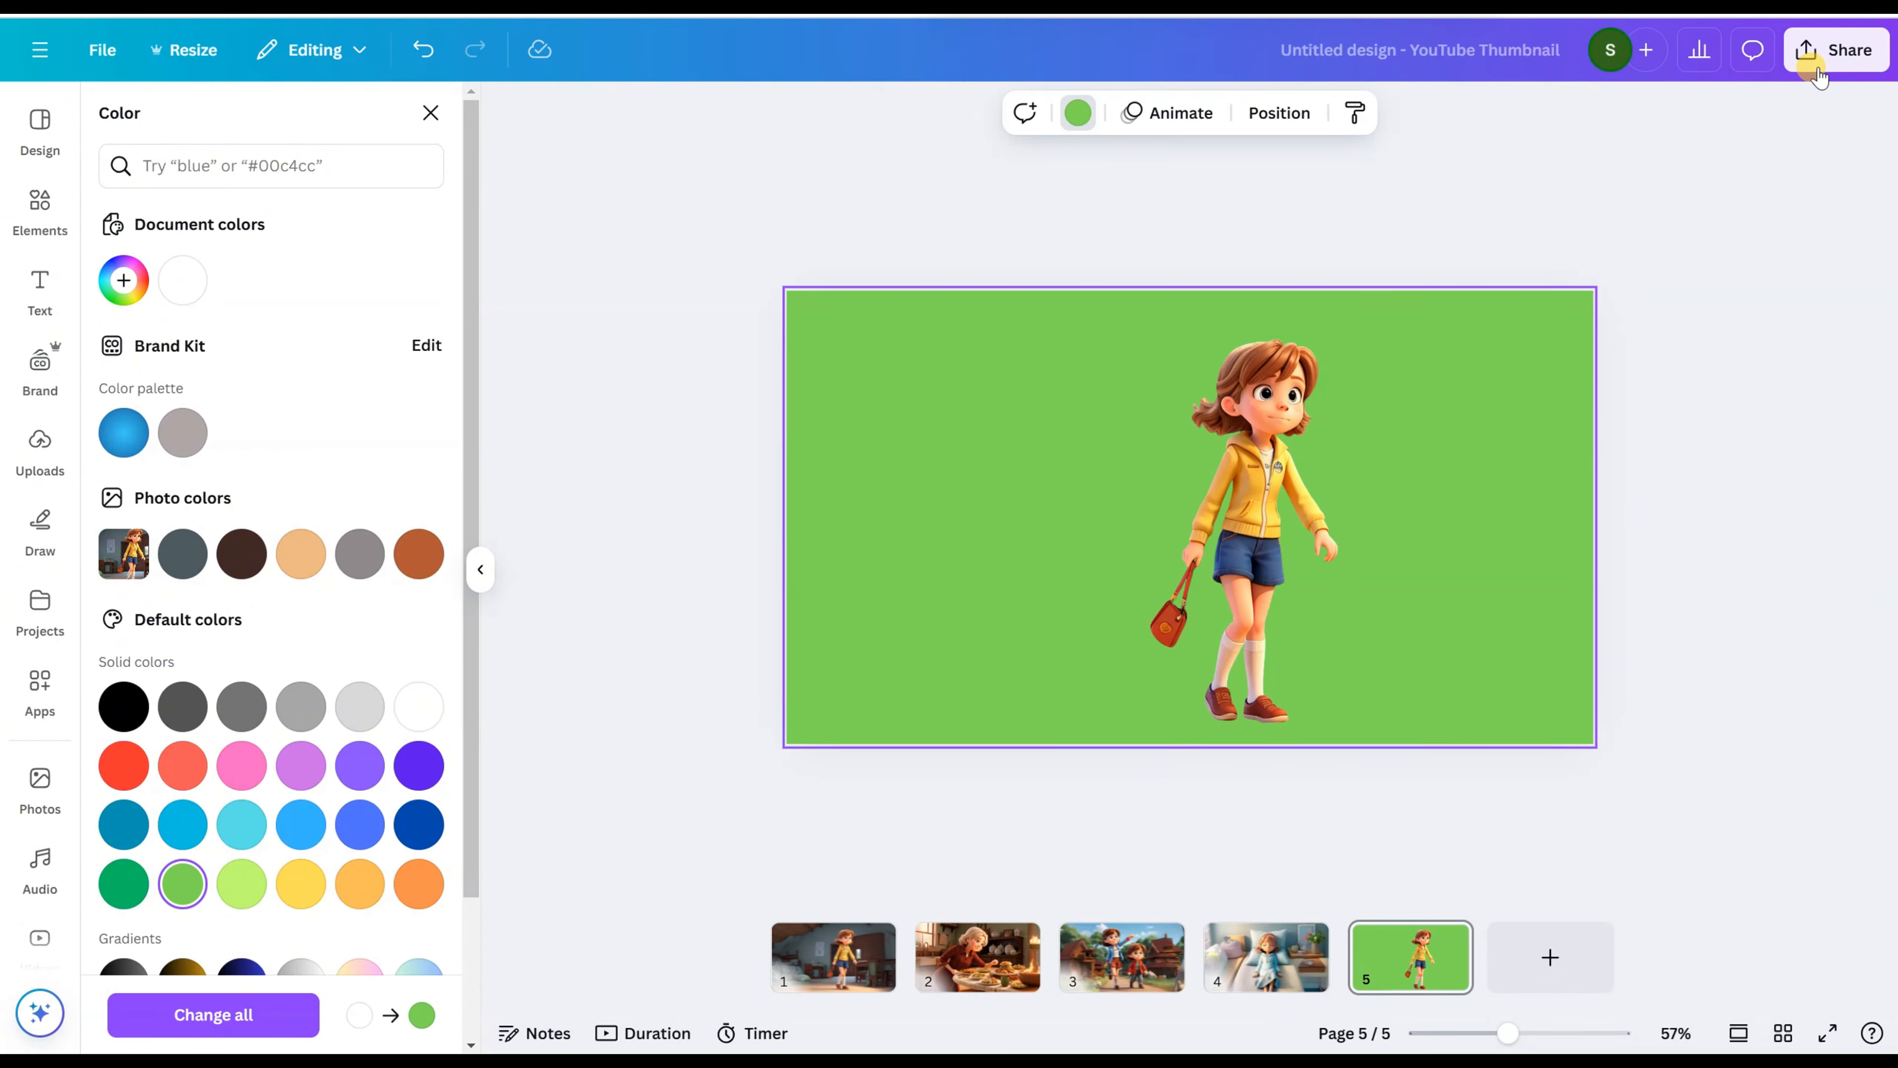
Step: Download all five pages of the design as PNG files at size 1, 1,280 × 720 px
left_click(1847, 52)
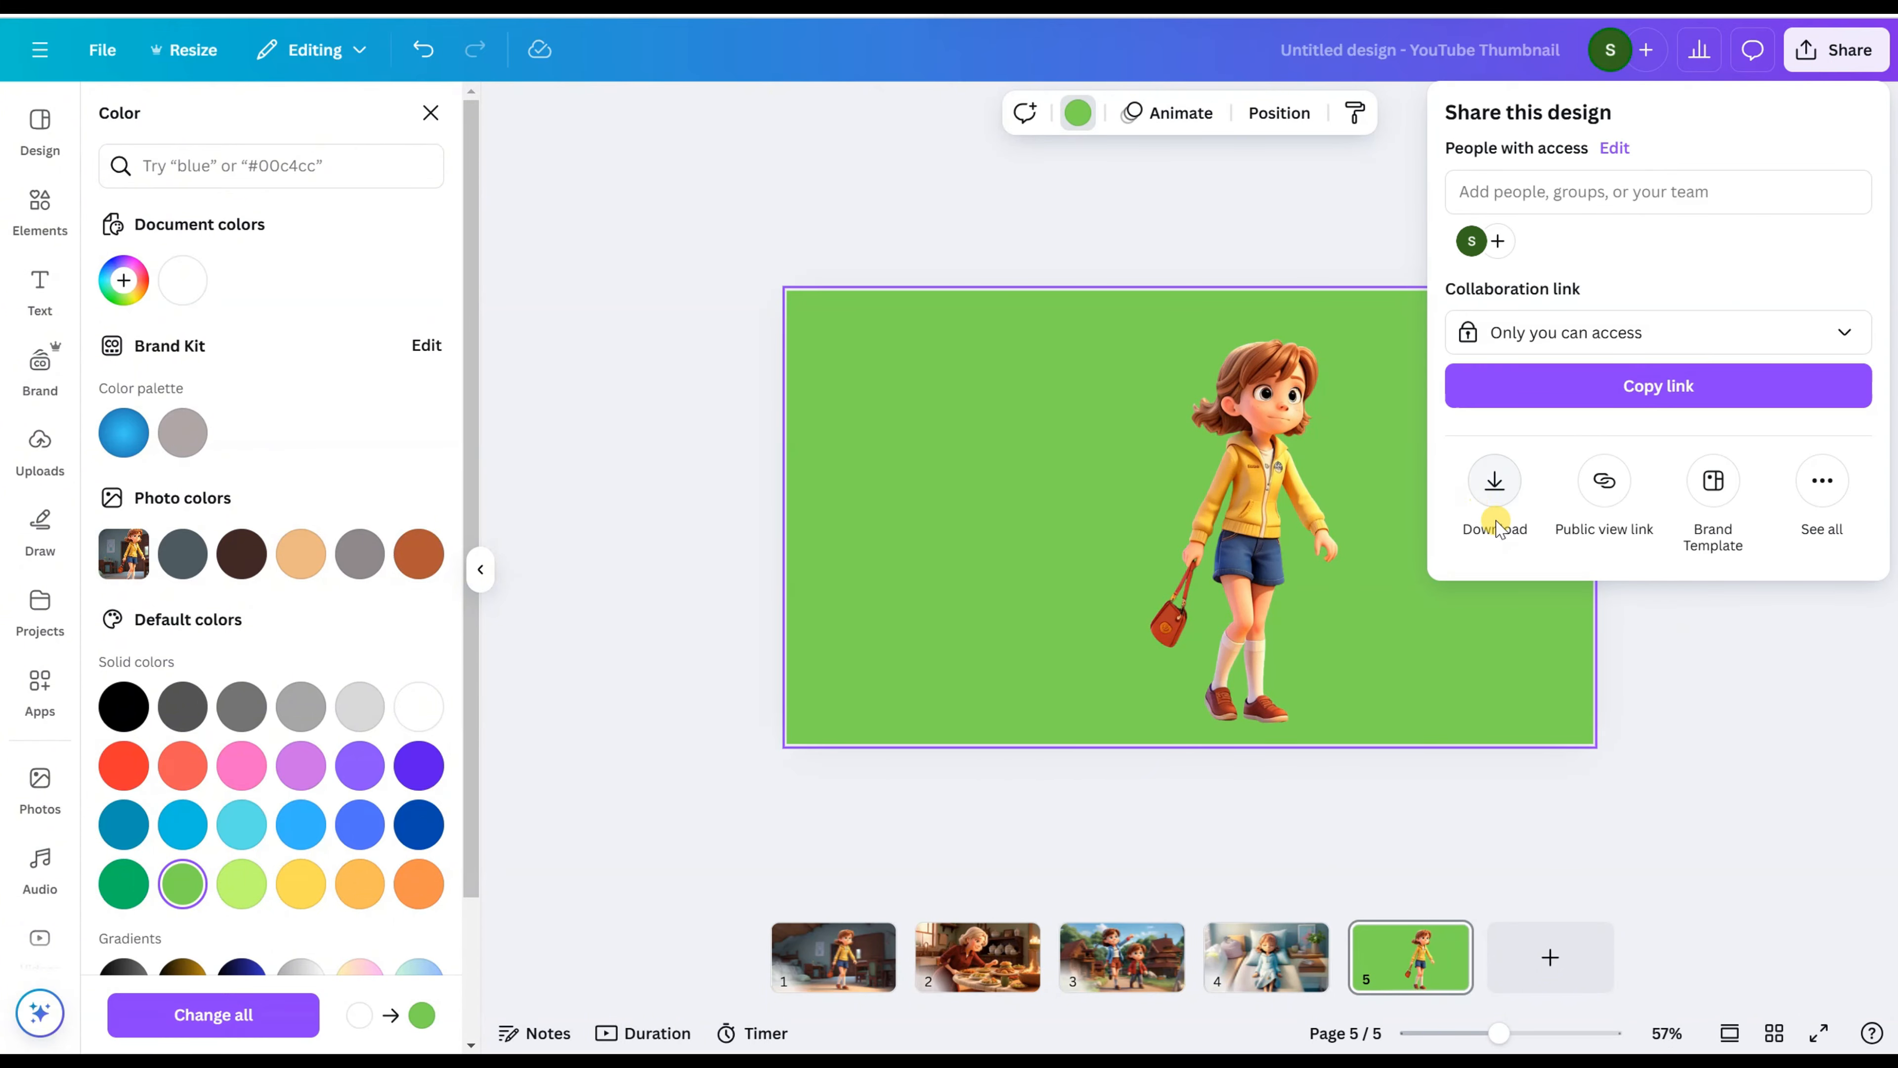
left_click(1495, 485)
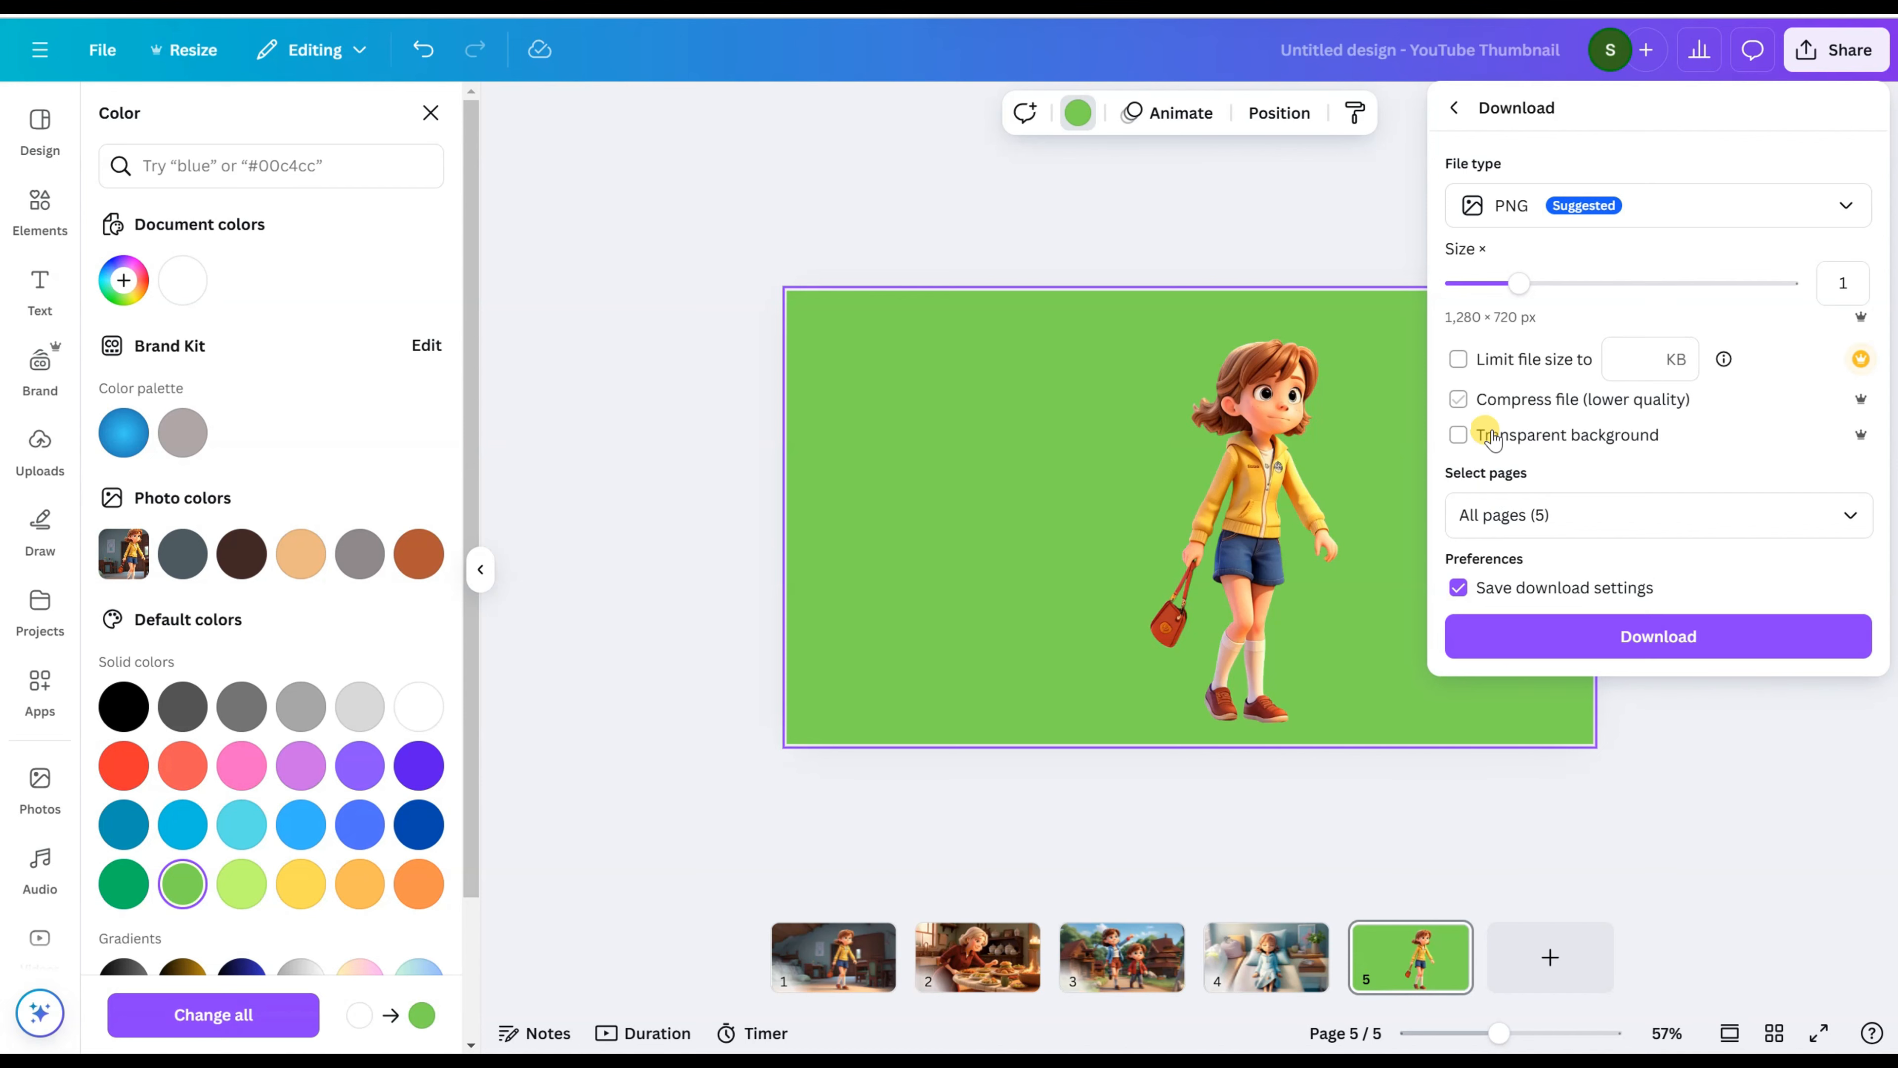
left_click(1658, 637)
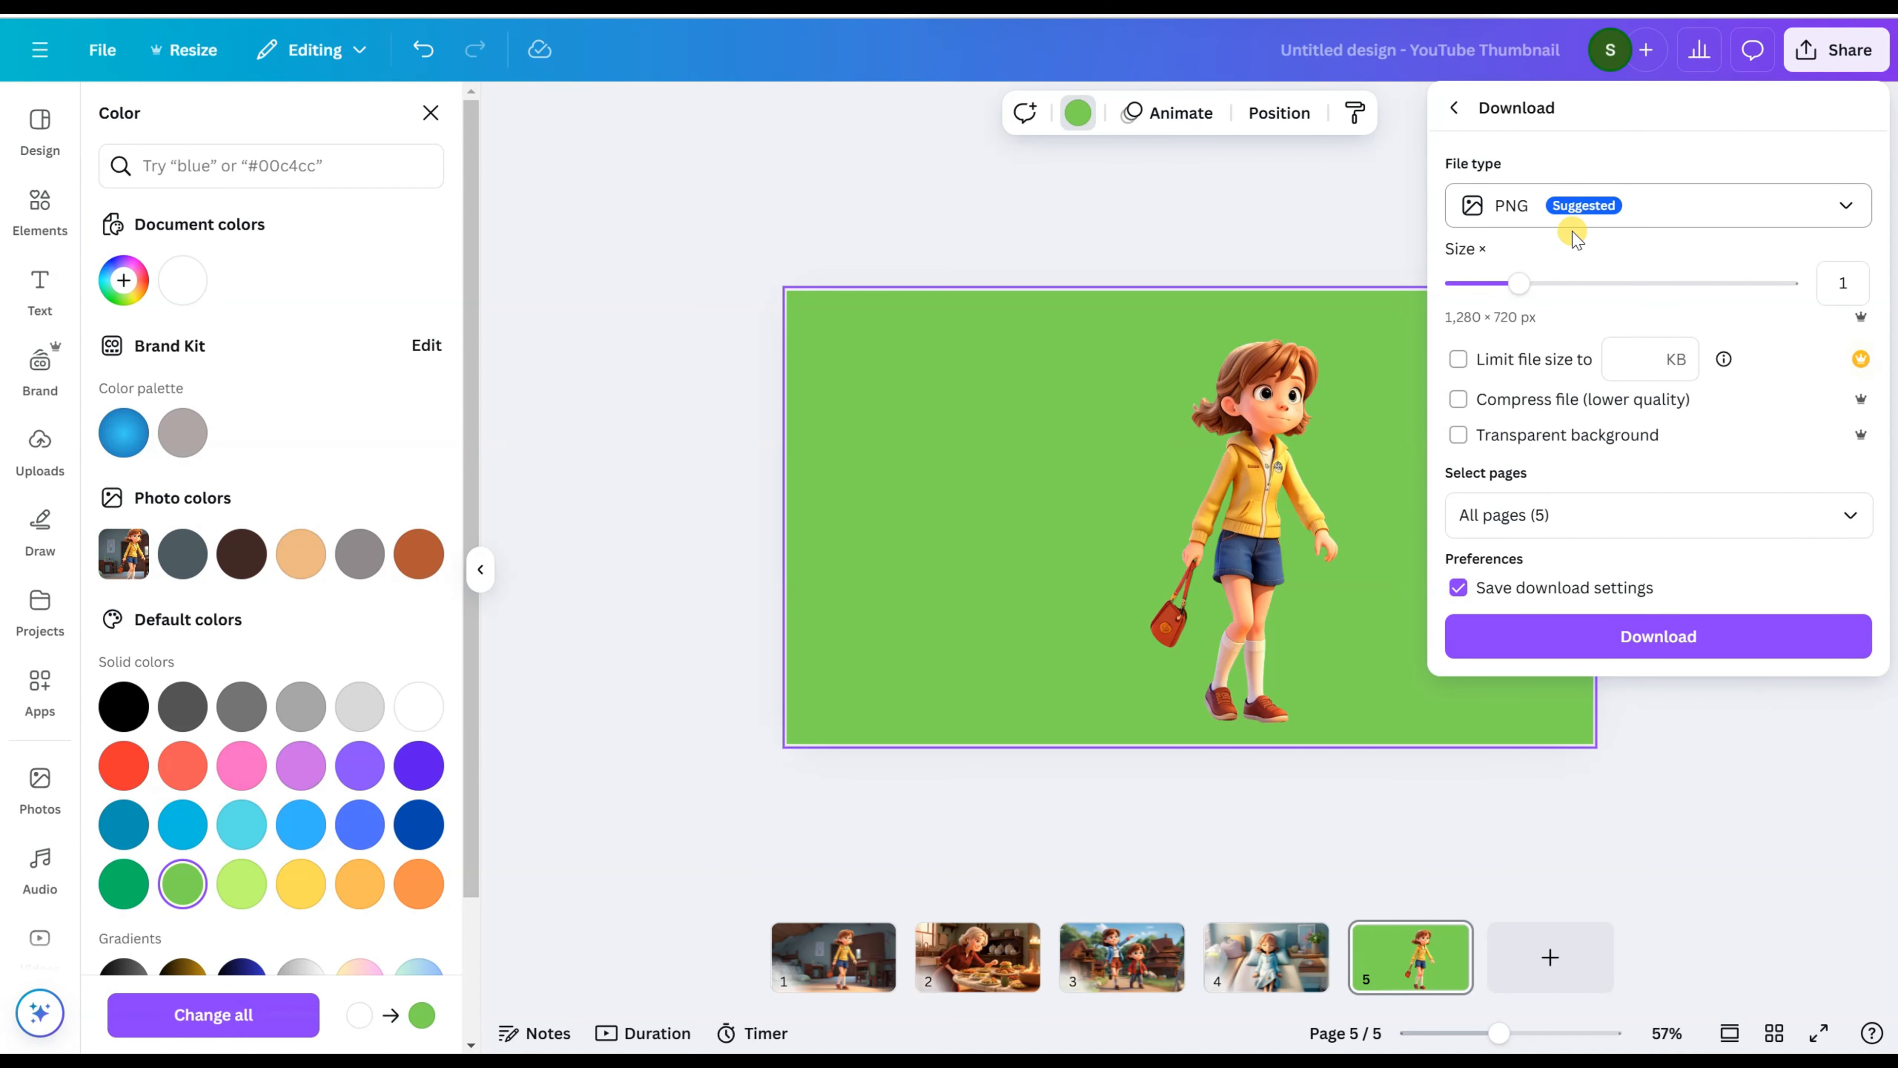
left_click(1644, 642)
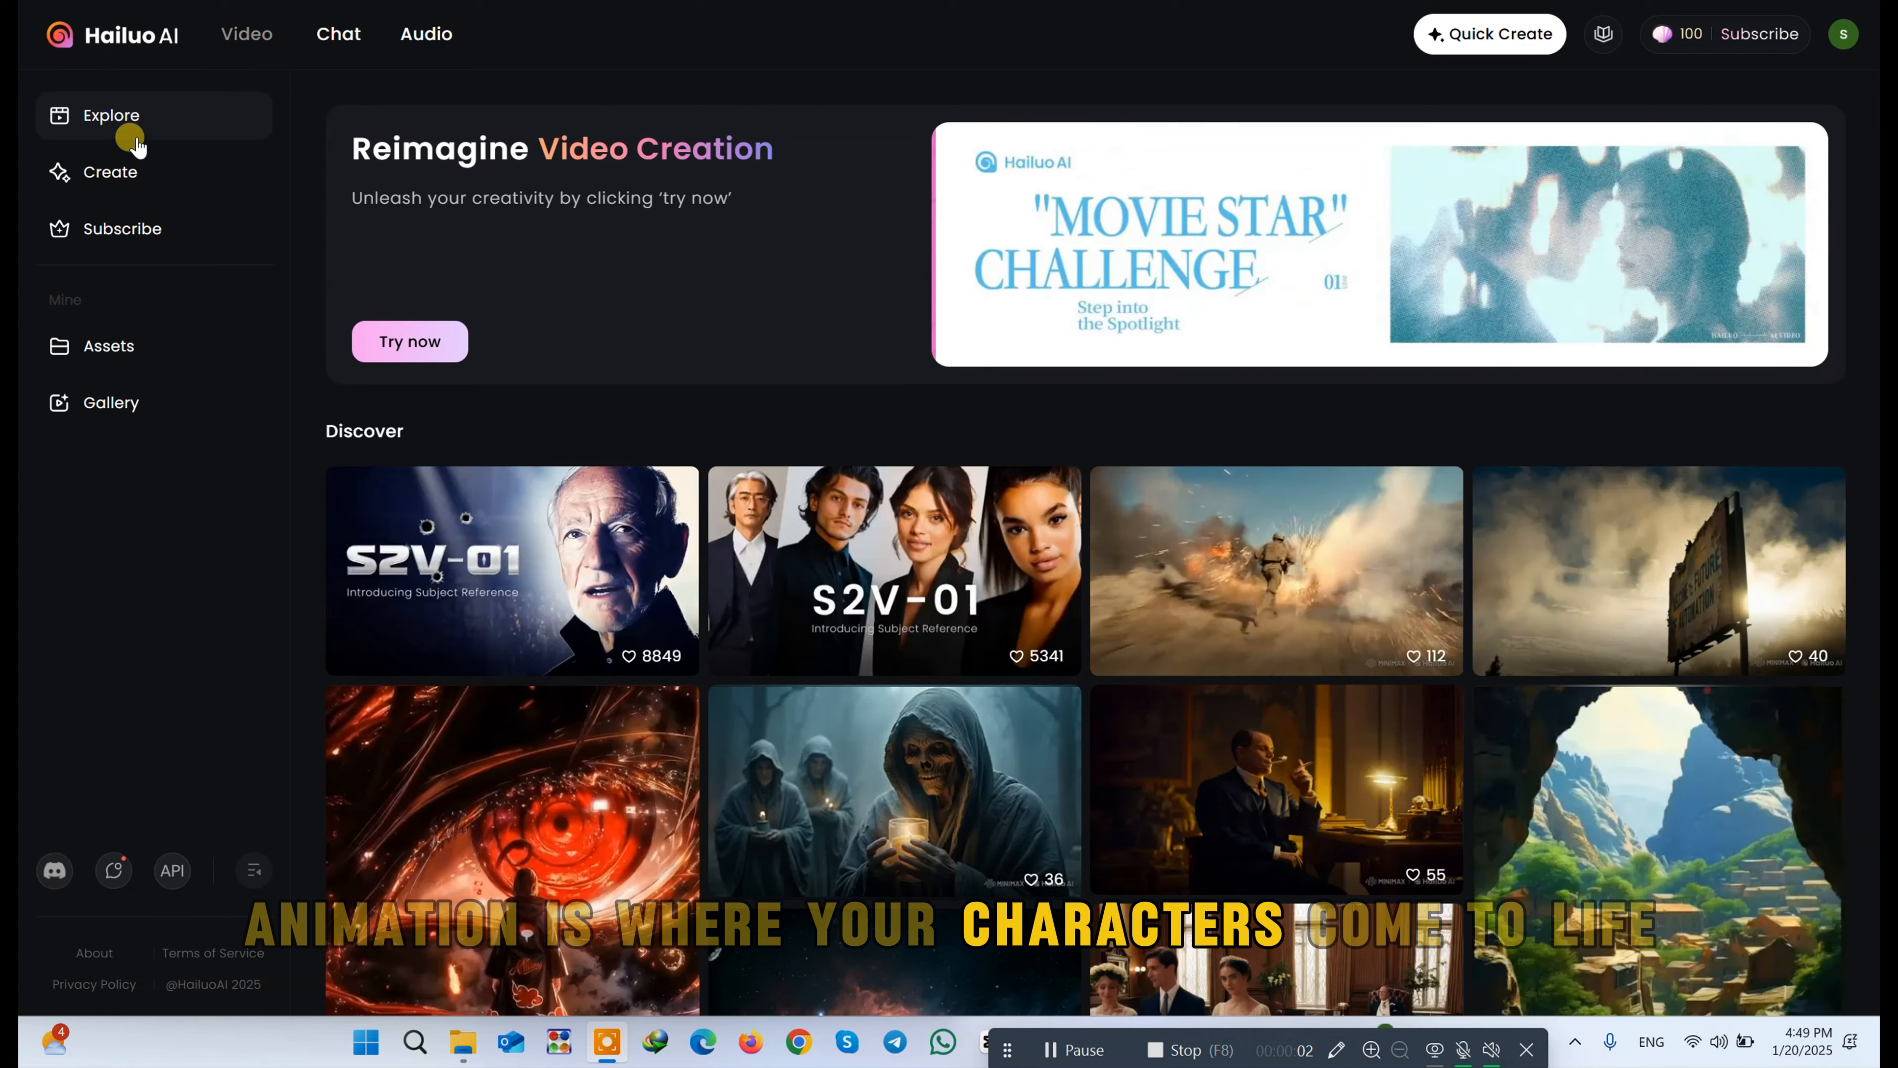
Step: In Hailuo AI, start a new image-to-video creation and upload image 11, the grandmother at the dinner table
left_click(105, 173)
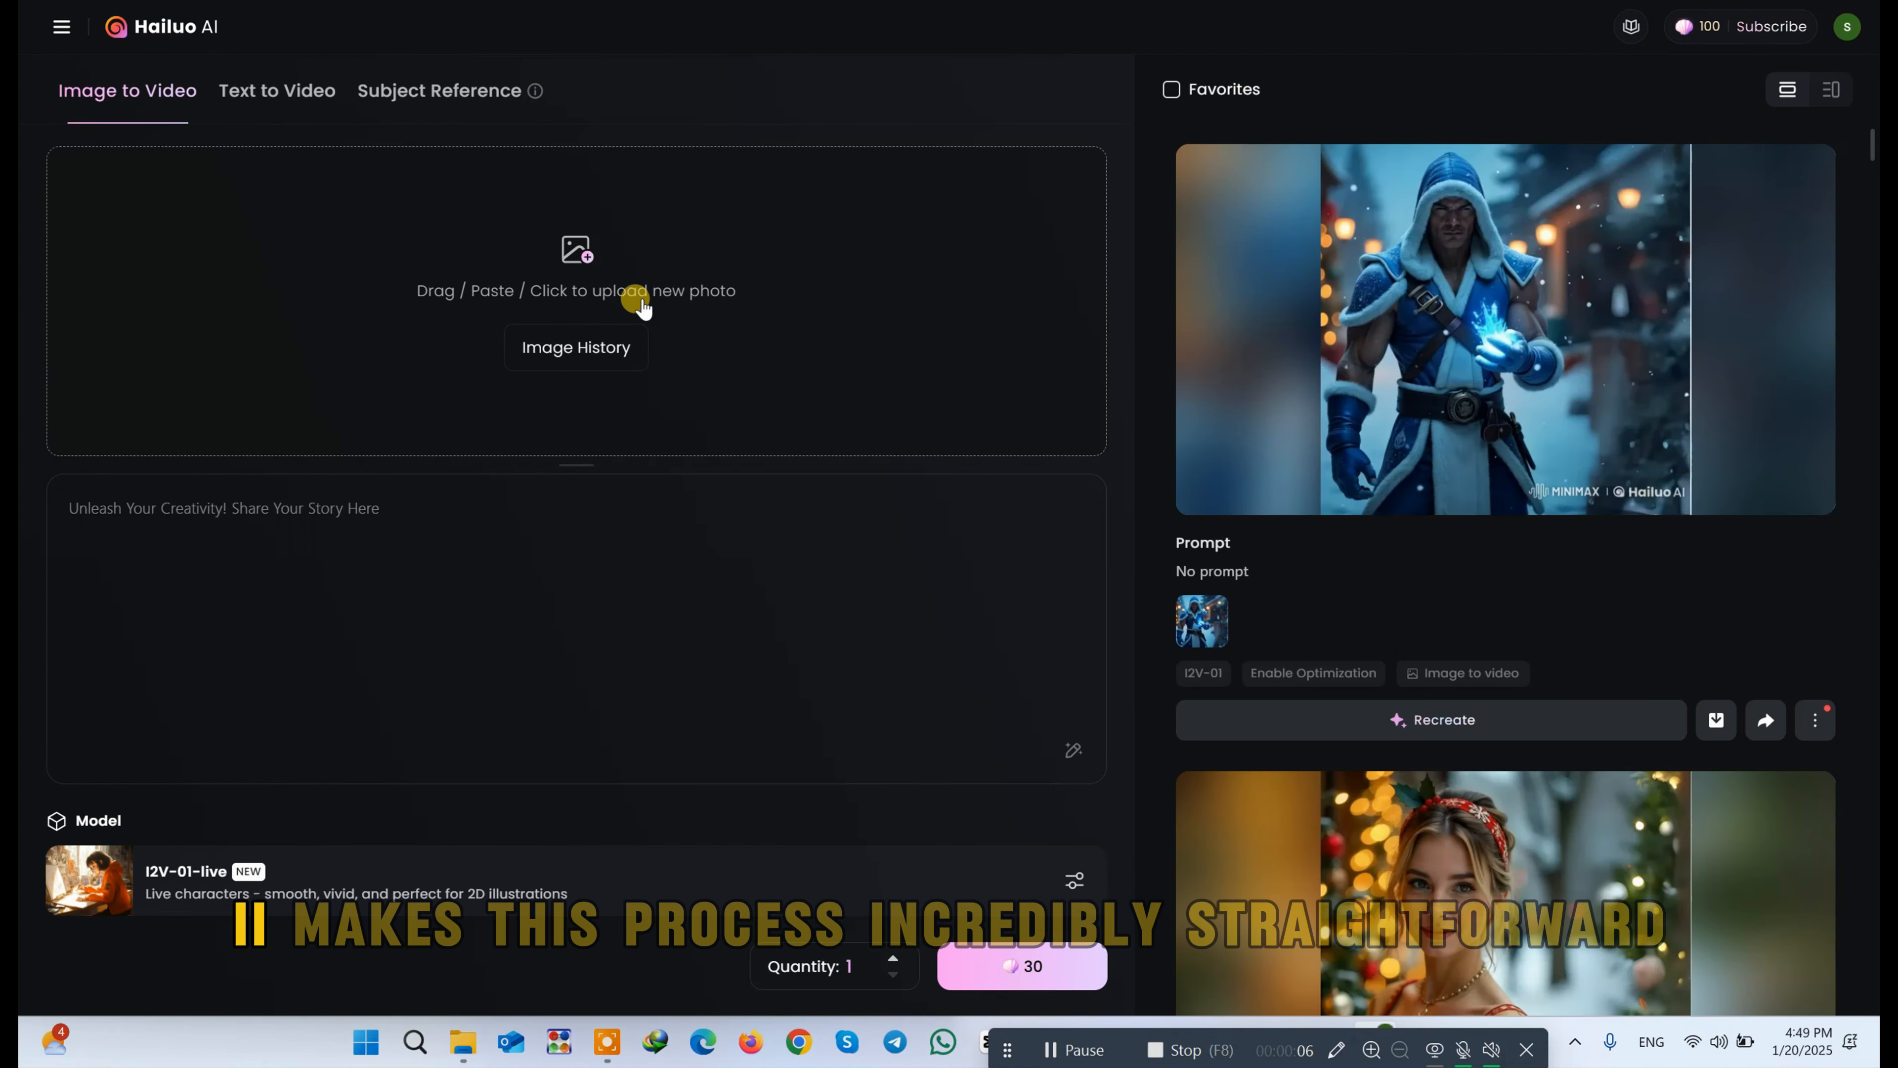
left_click(572, 249)
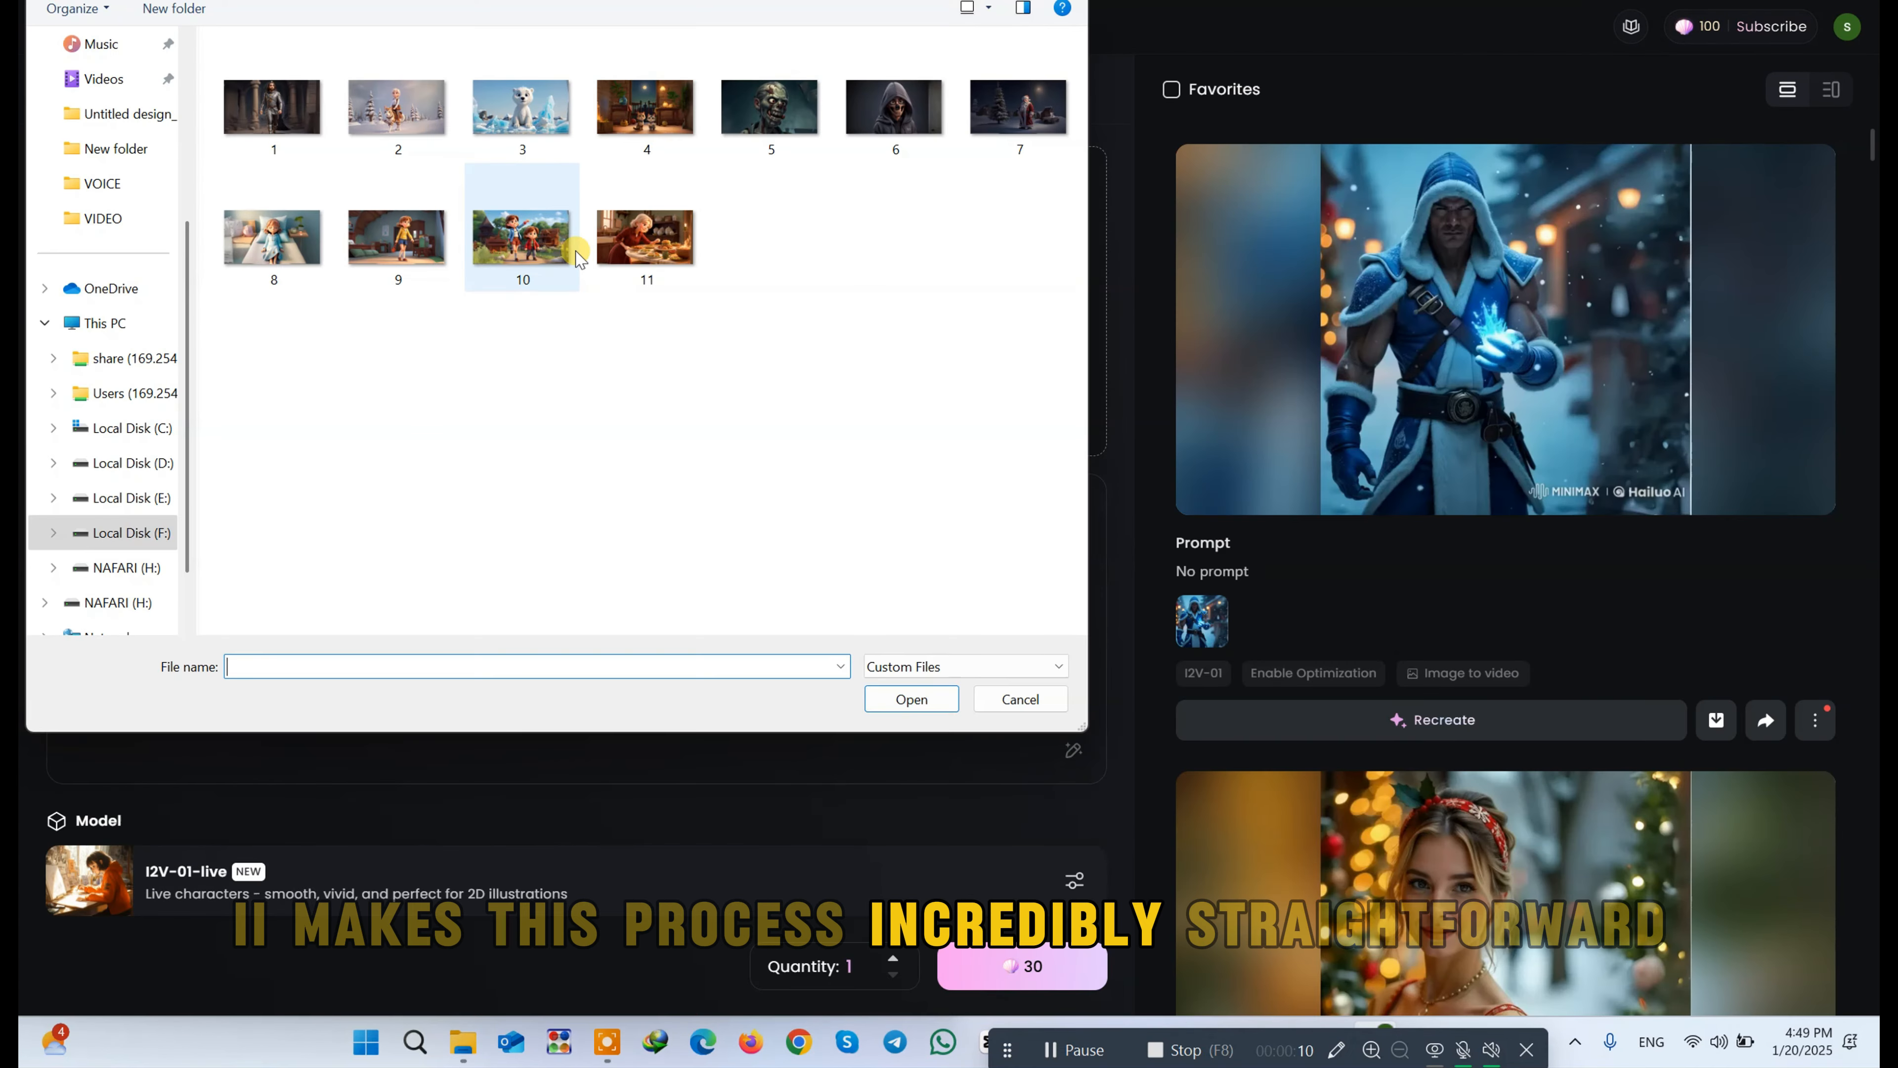
left_click(661, 253)
double_click(661, 253)
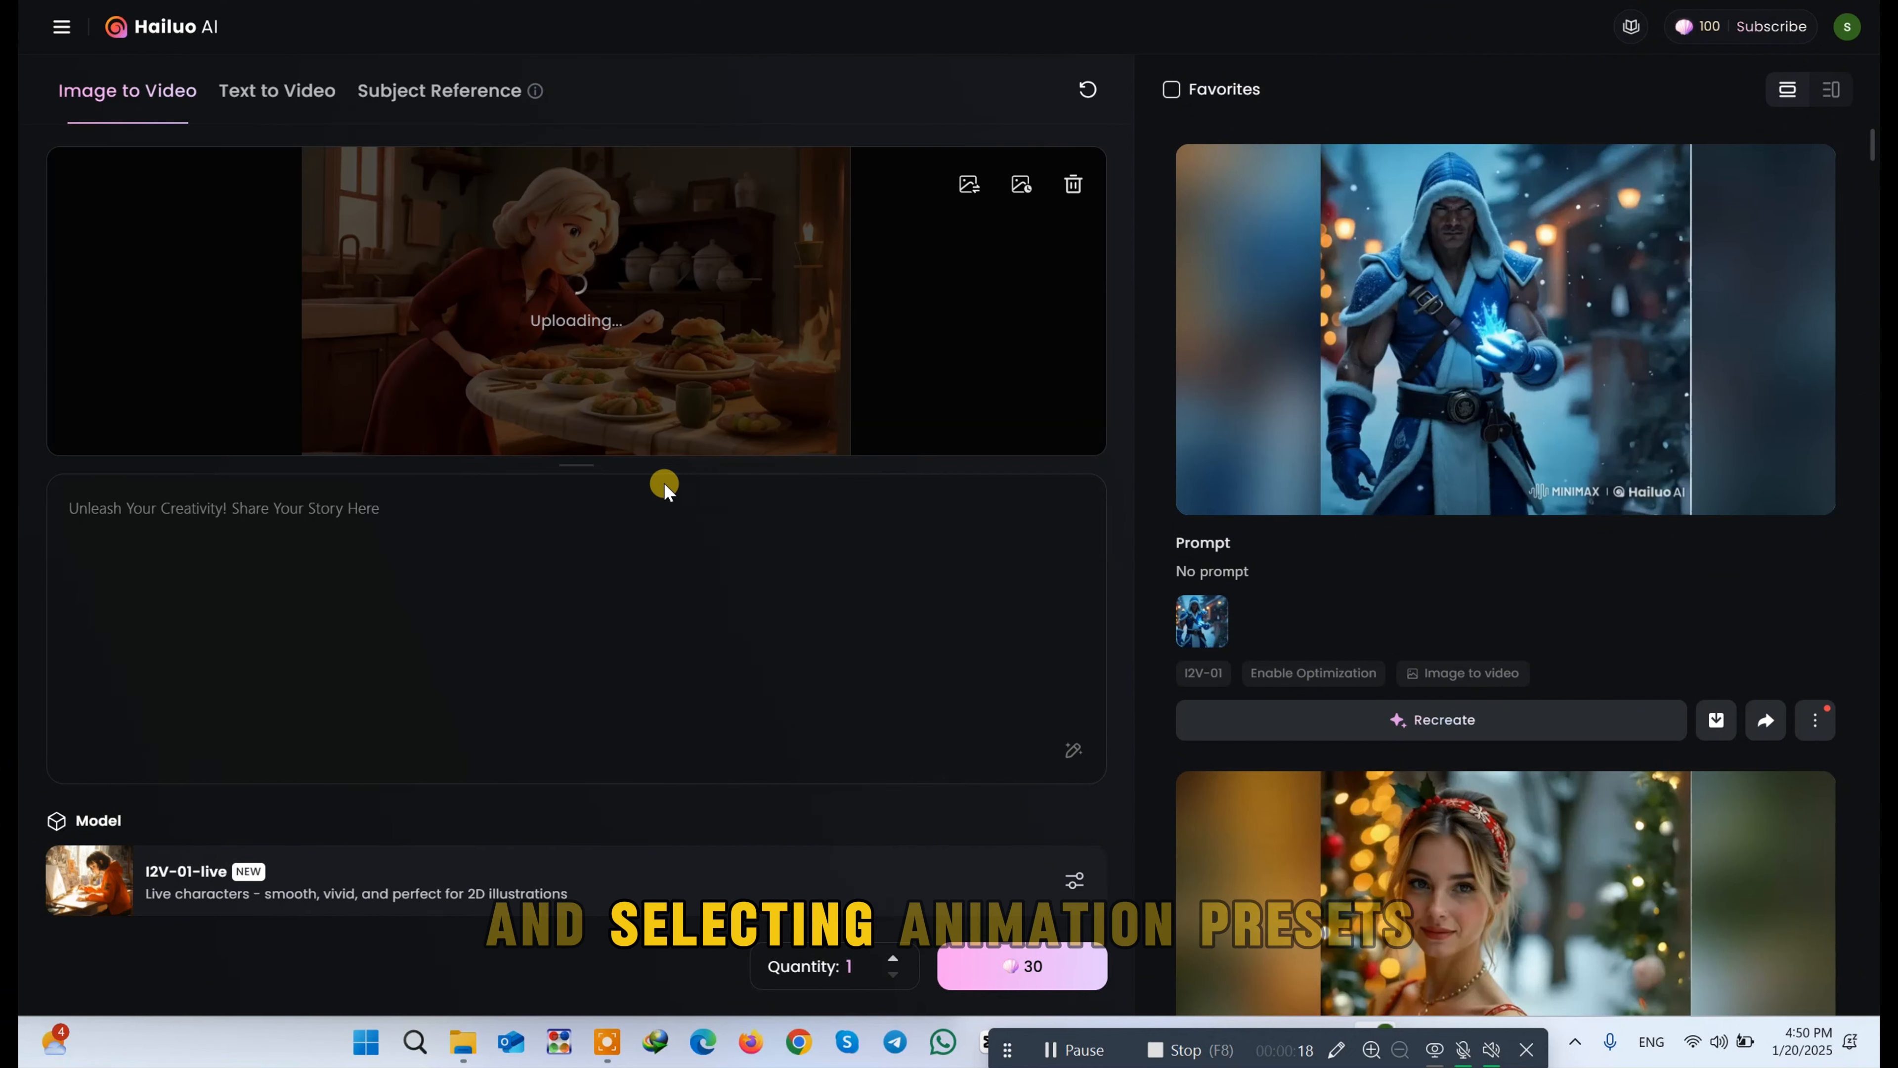
Step: Enter "cooking" as the prompt for the grandmother's image-to-video animation
left_click(677, 627)
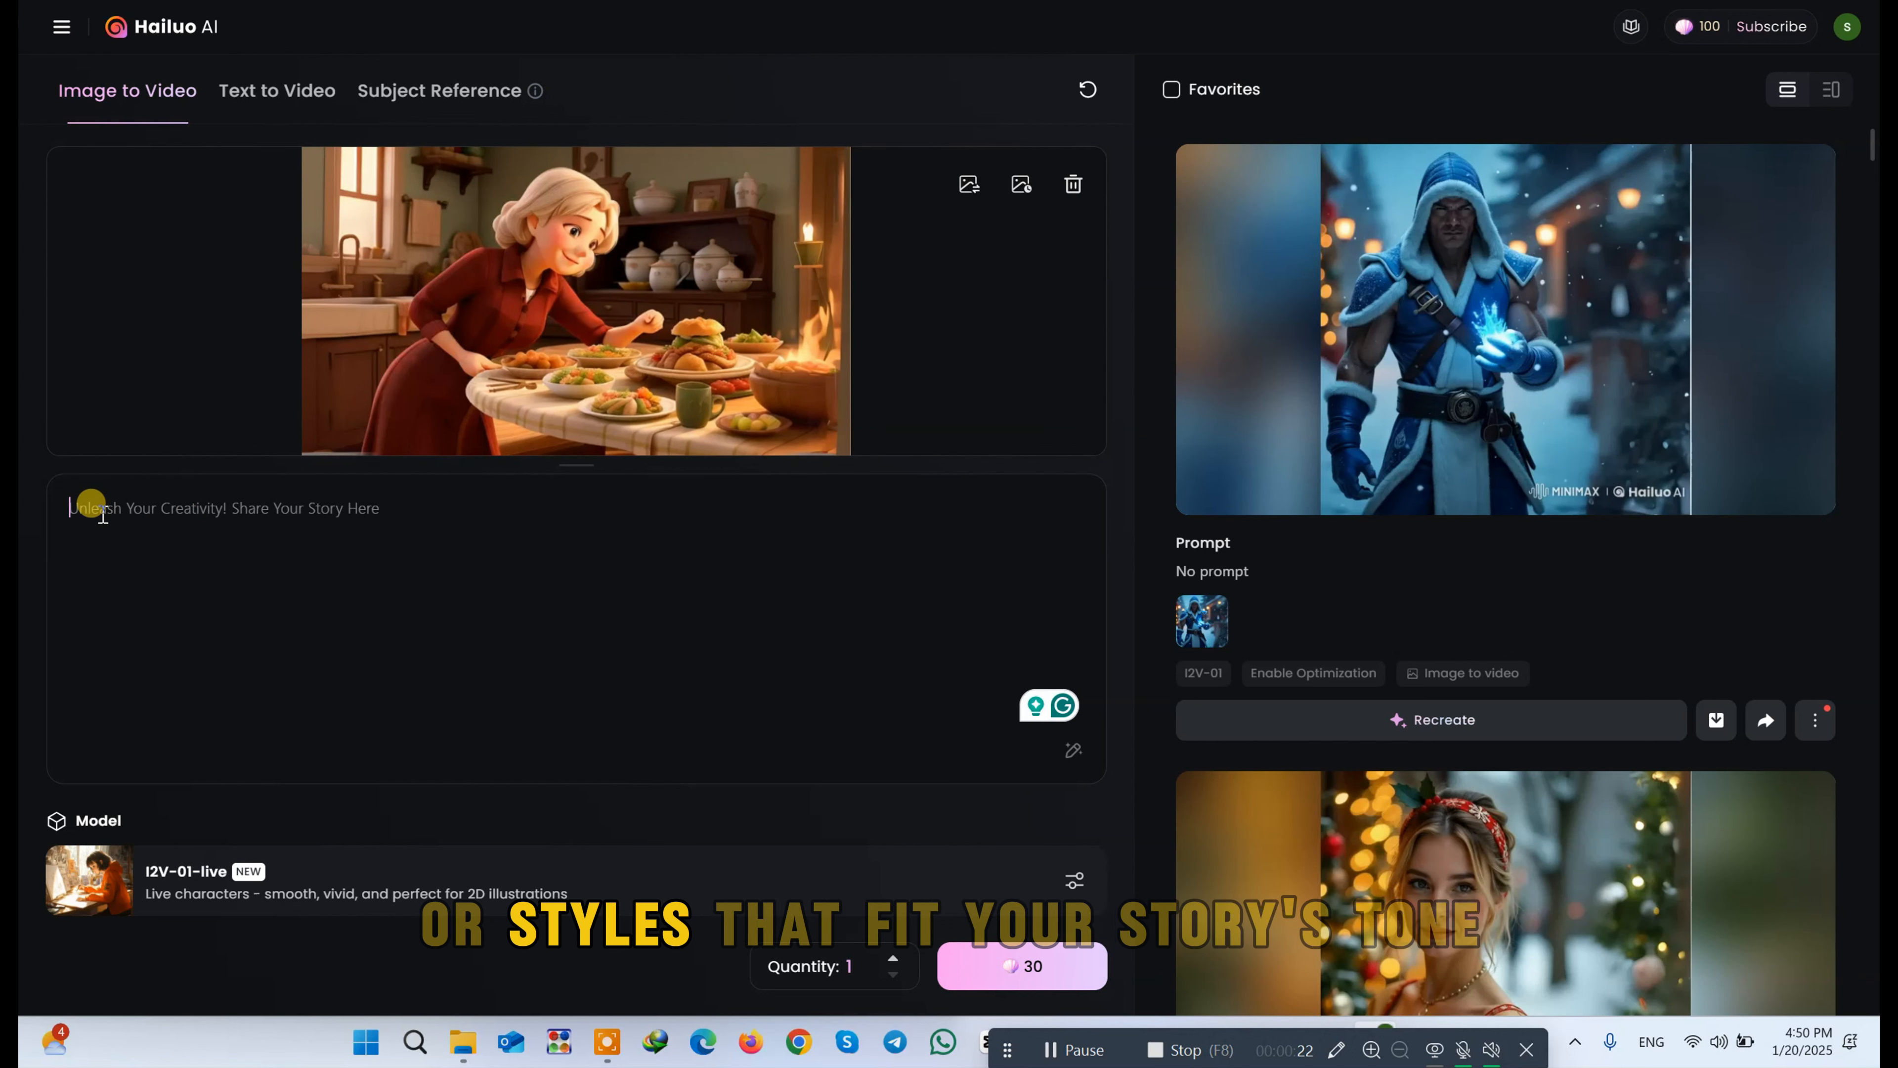
type("coo")
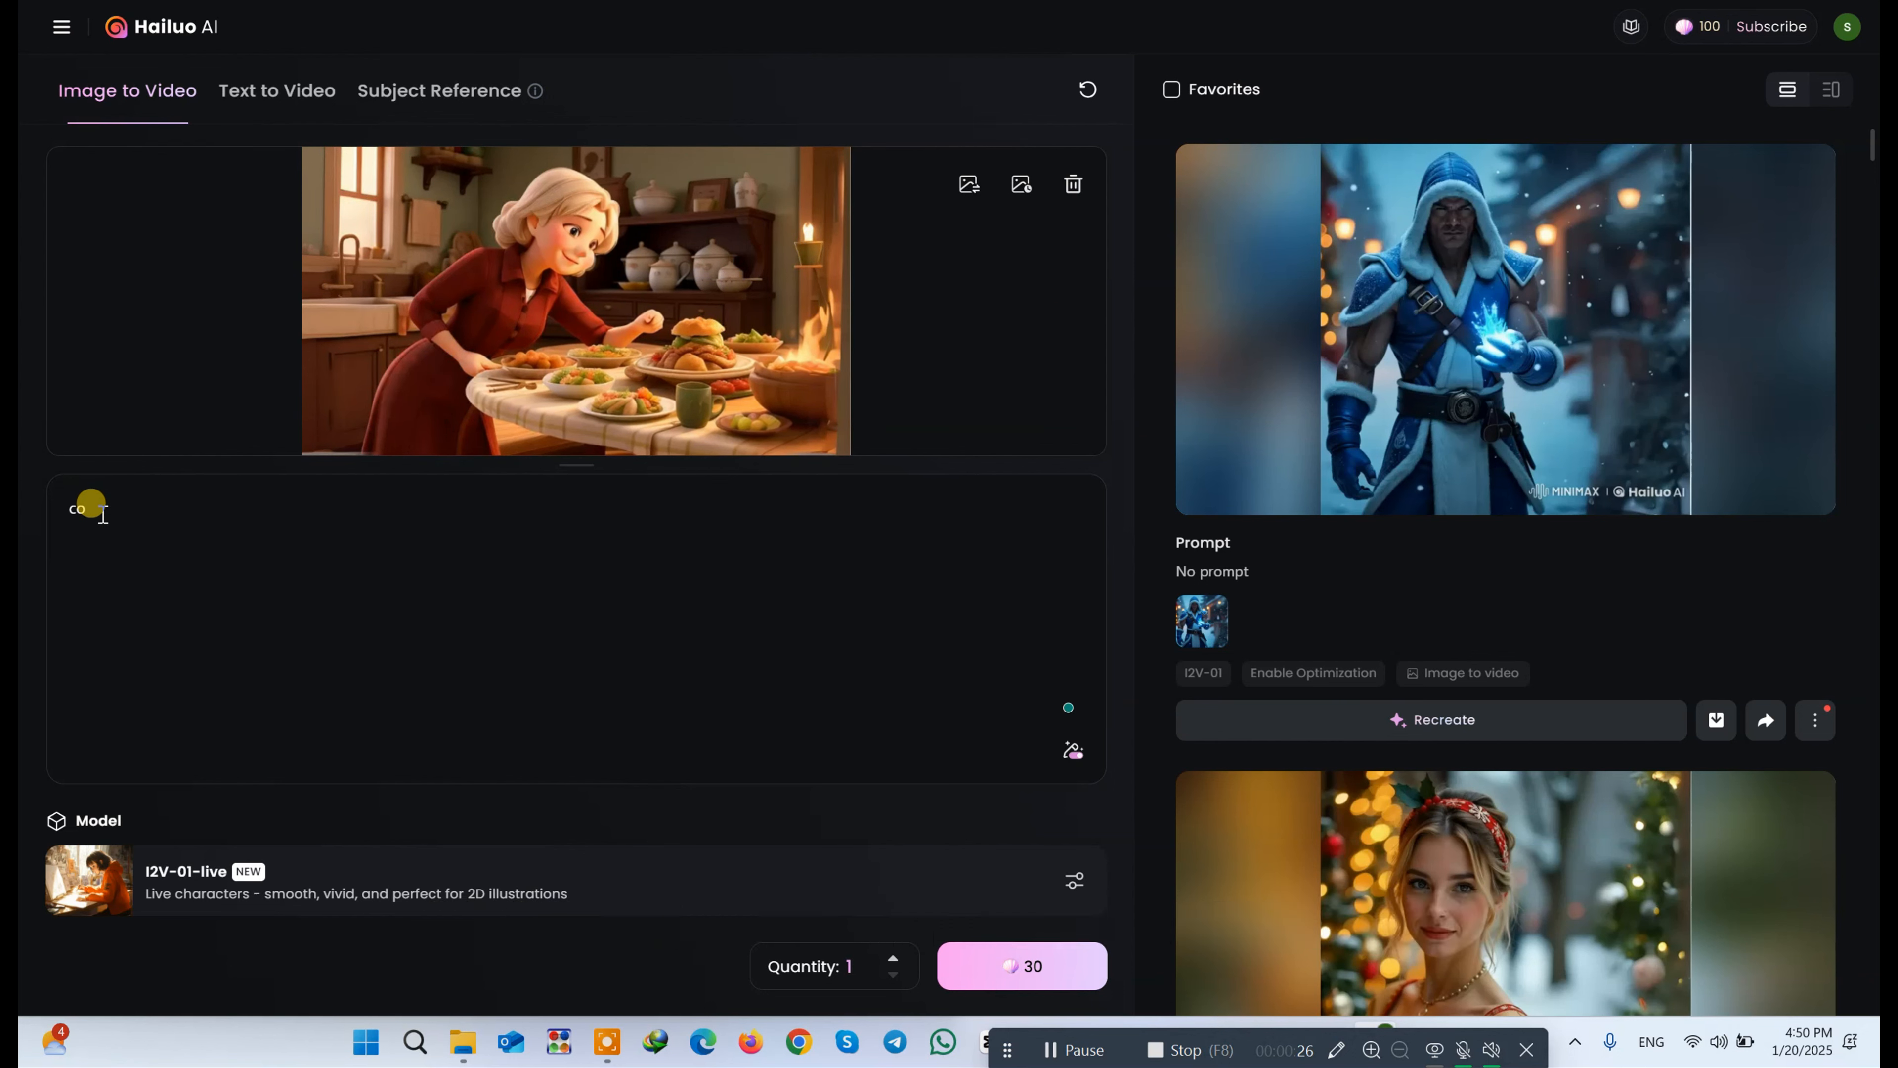
type("kin")
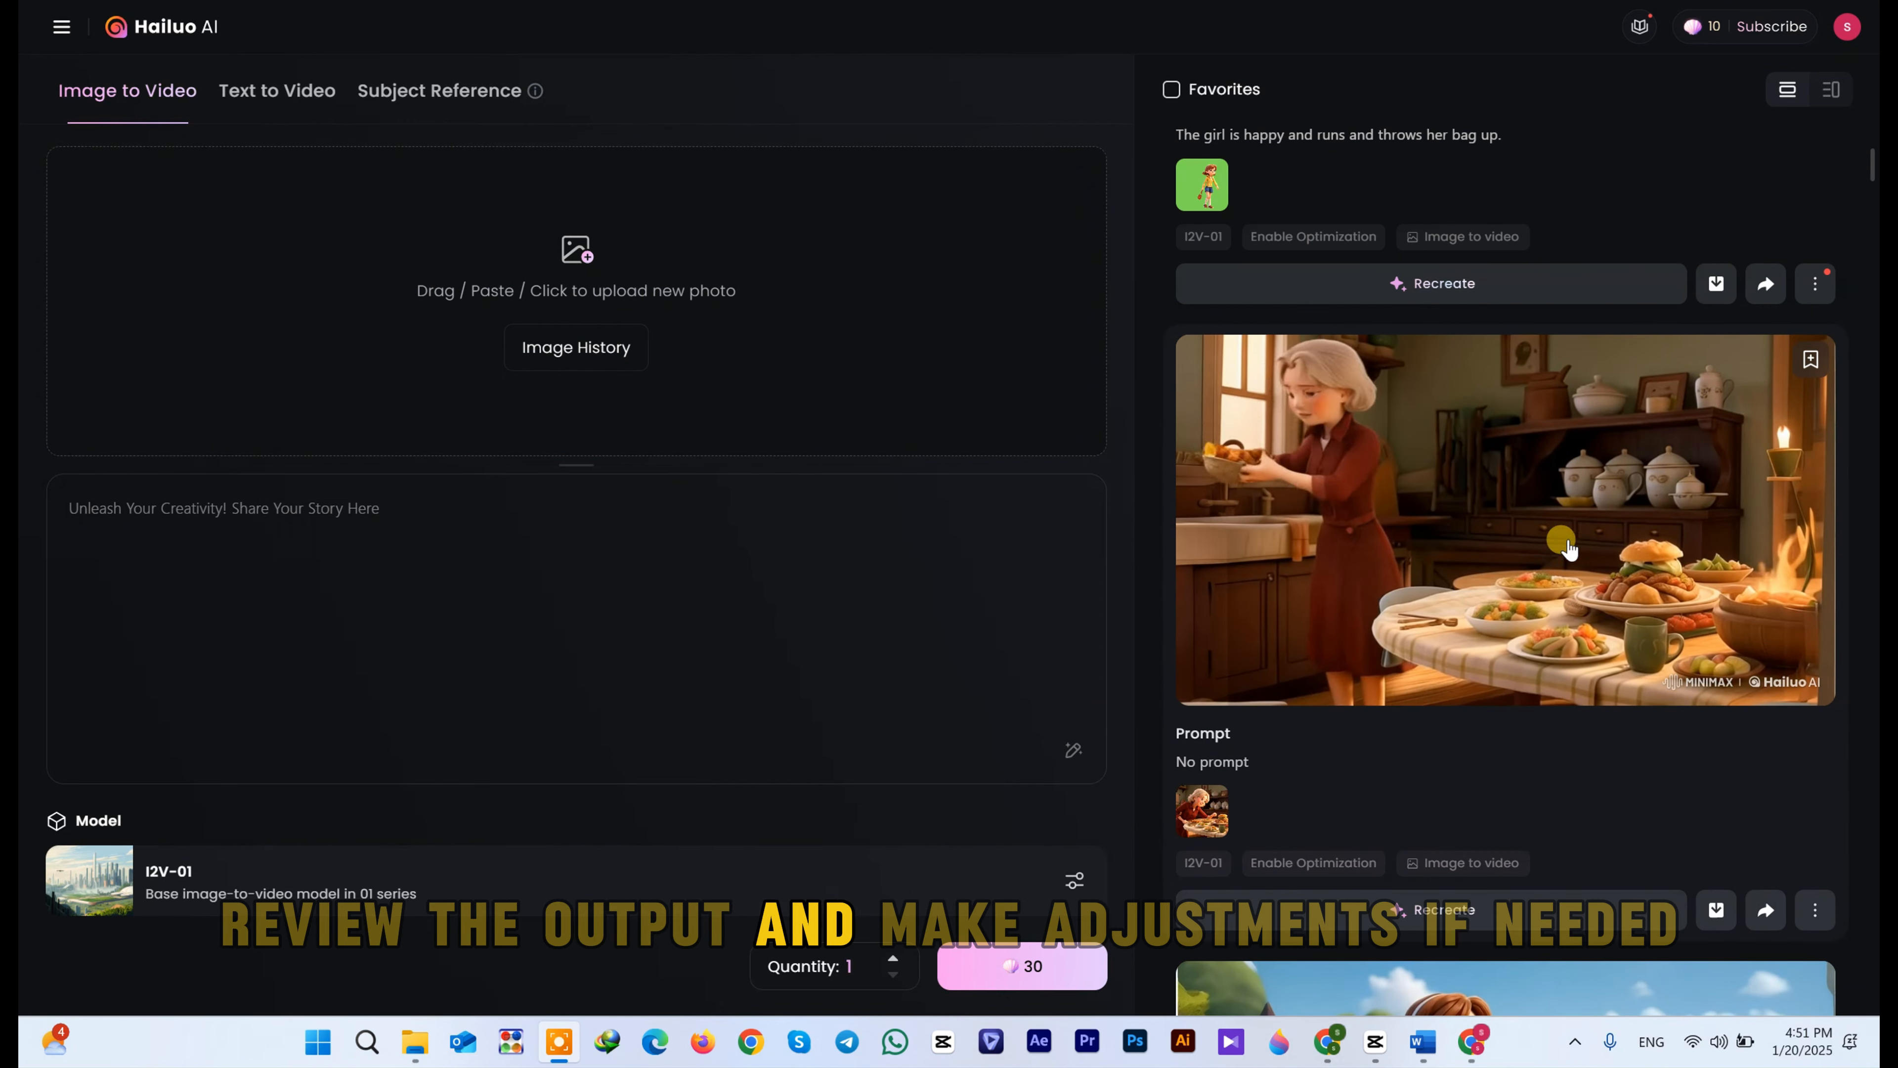
Step: Review the generated animations and download the clip of the grandmother carrying food in the kitchen
scroll(1522, 472, "up", 5)
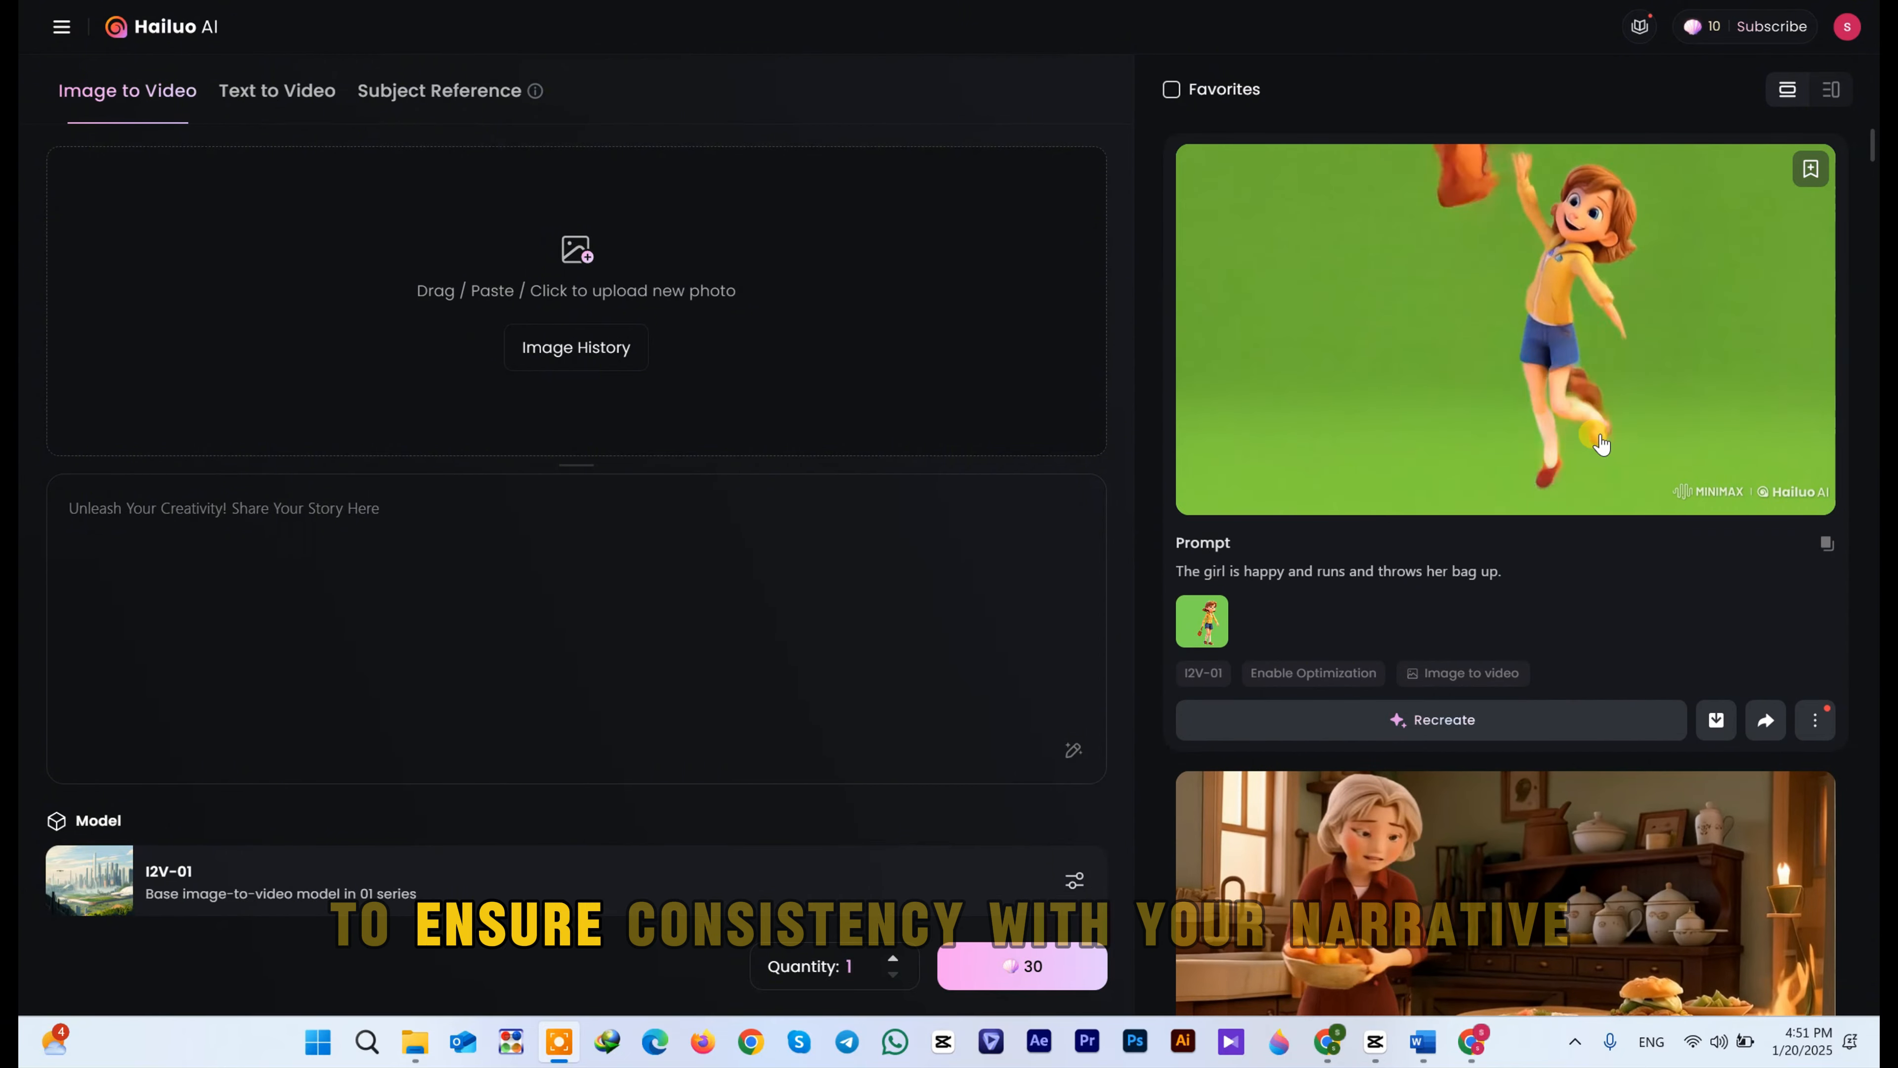
scroll(1591, 465, "down", 10)
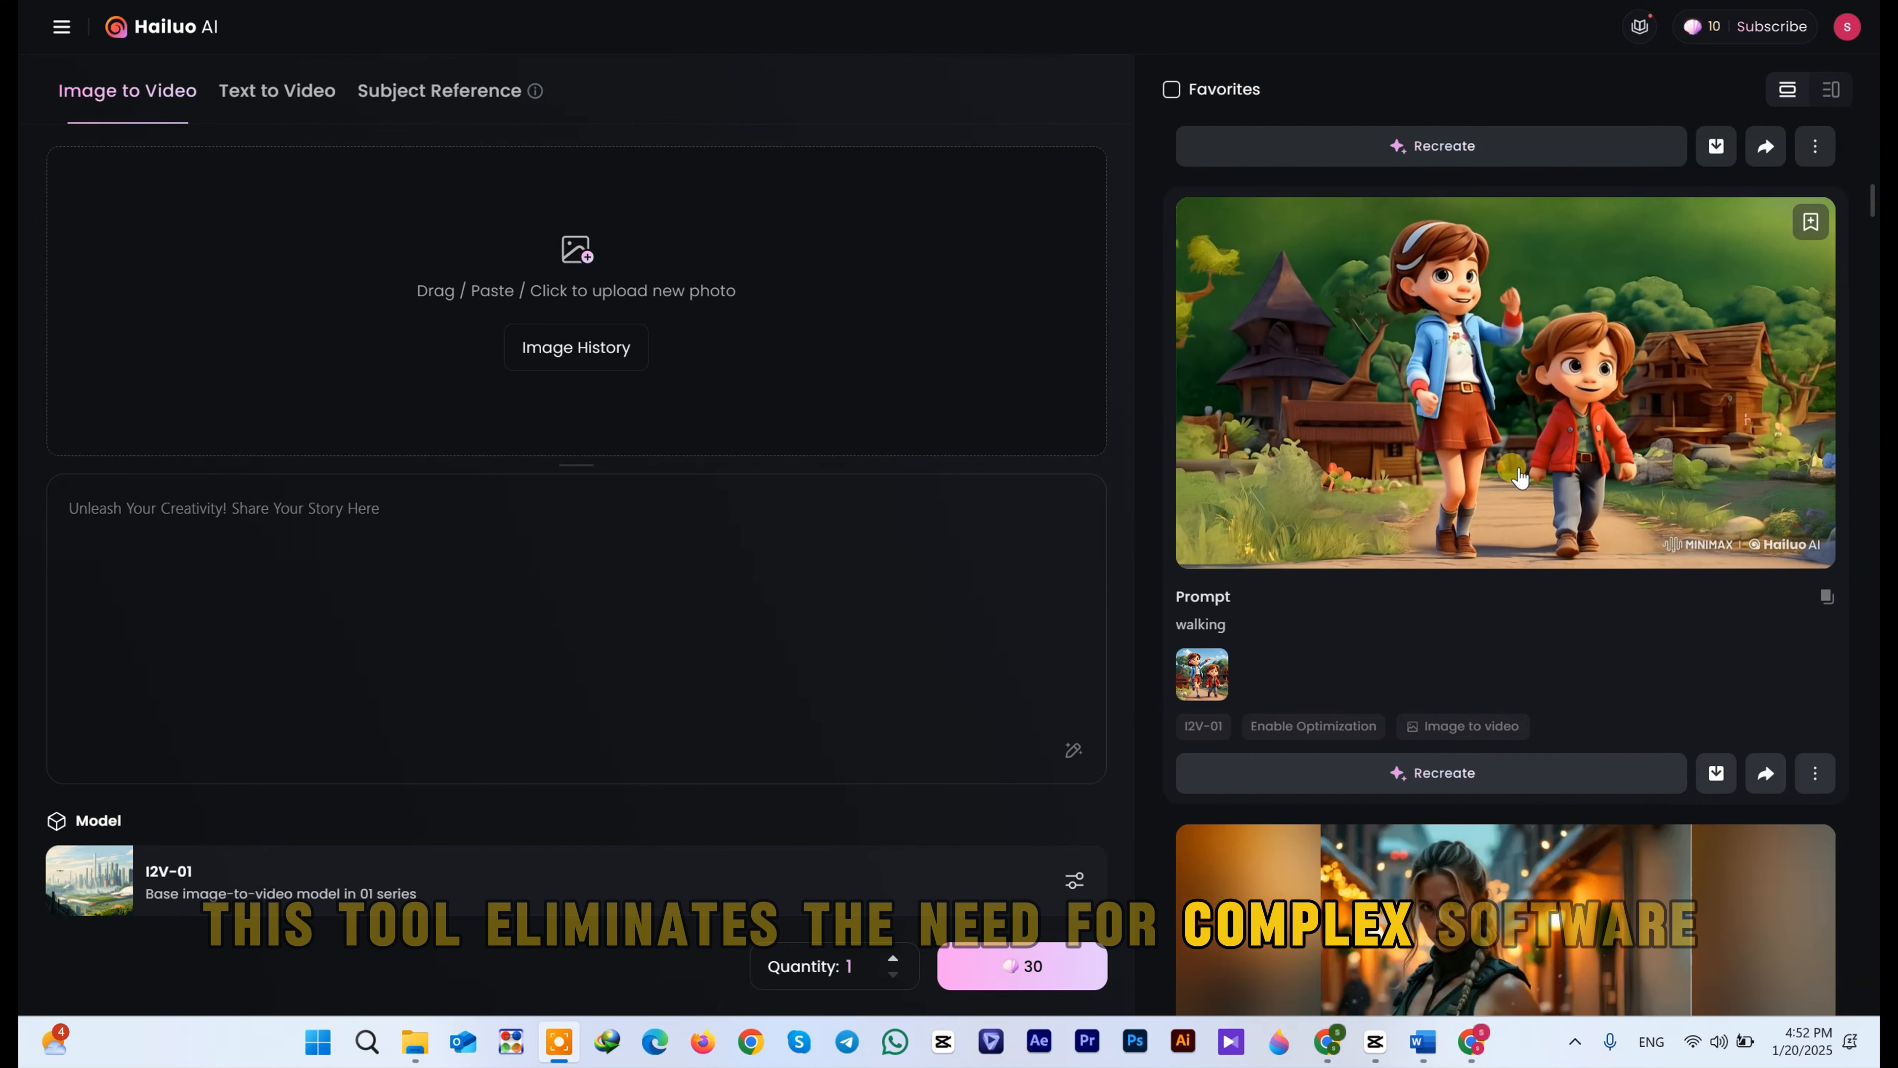
scroll(1528, 475, "up", 5)
scroll(1530, 473, "up", 3)
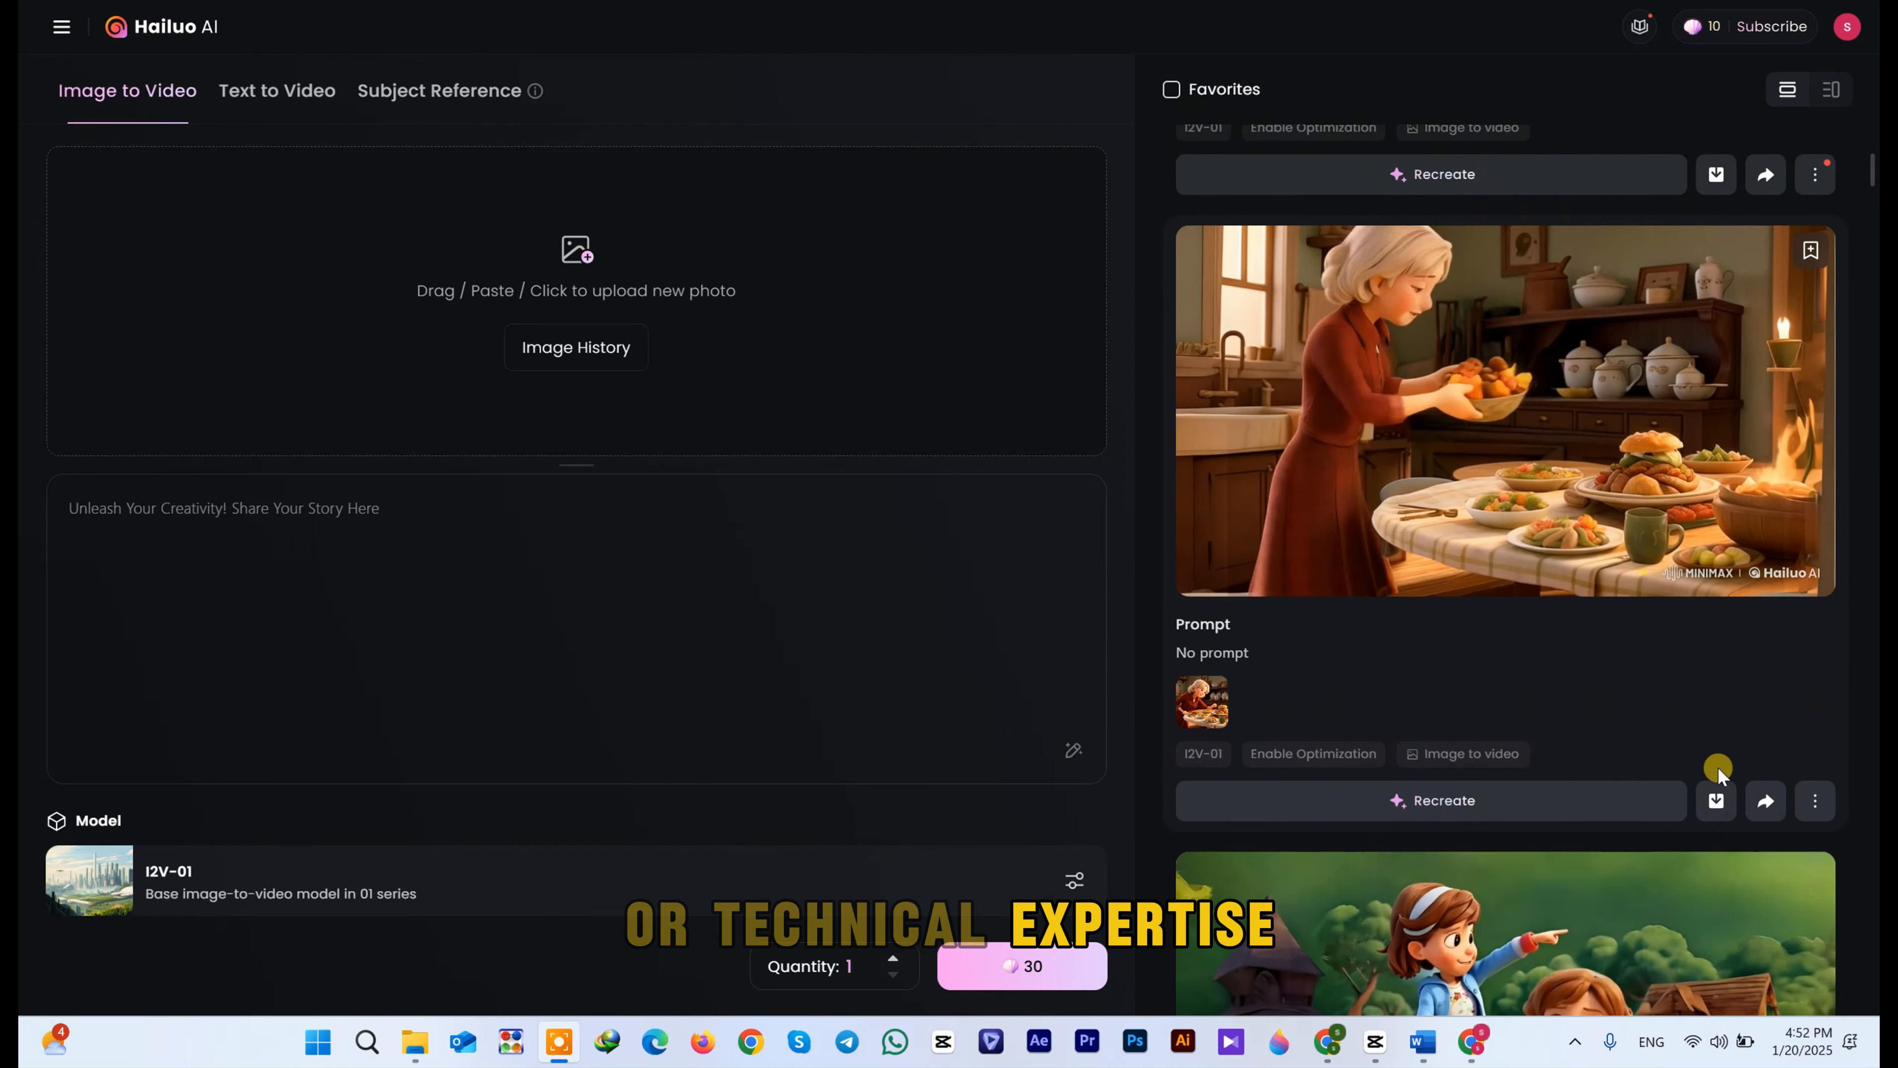
left_click(1716, 802)
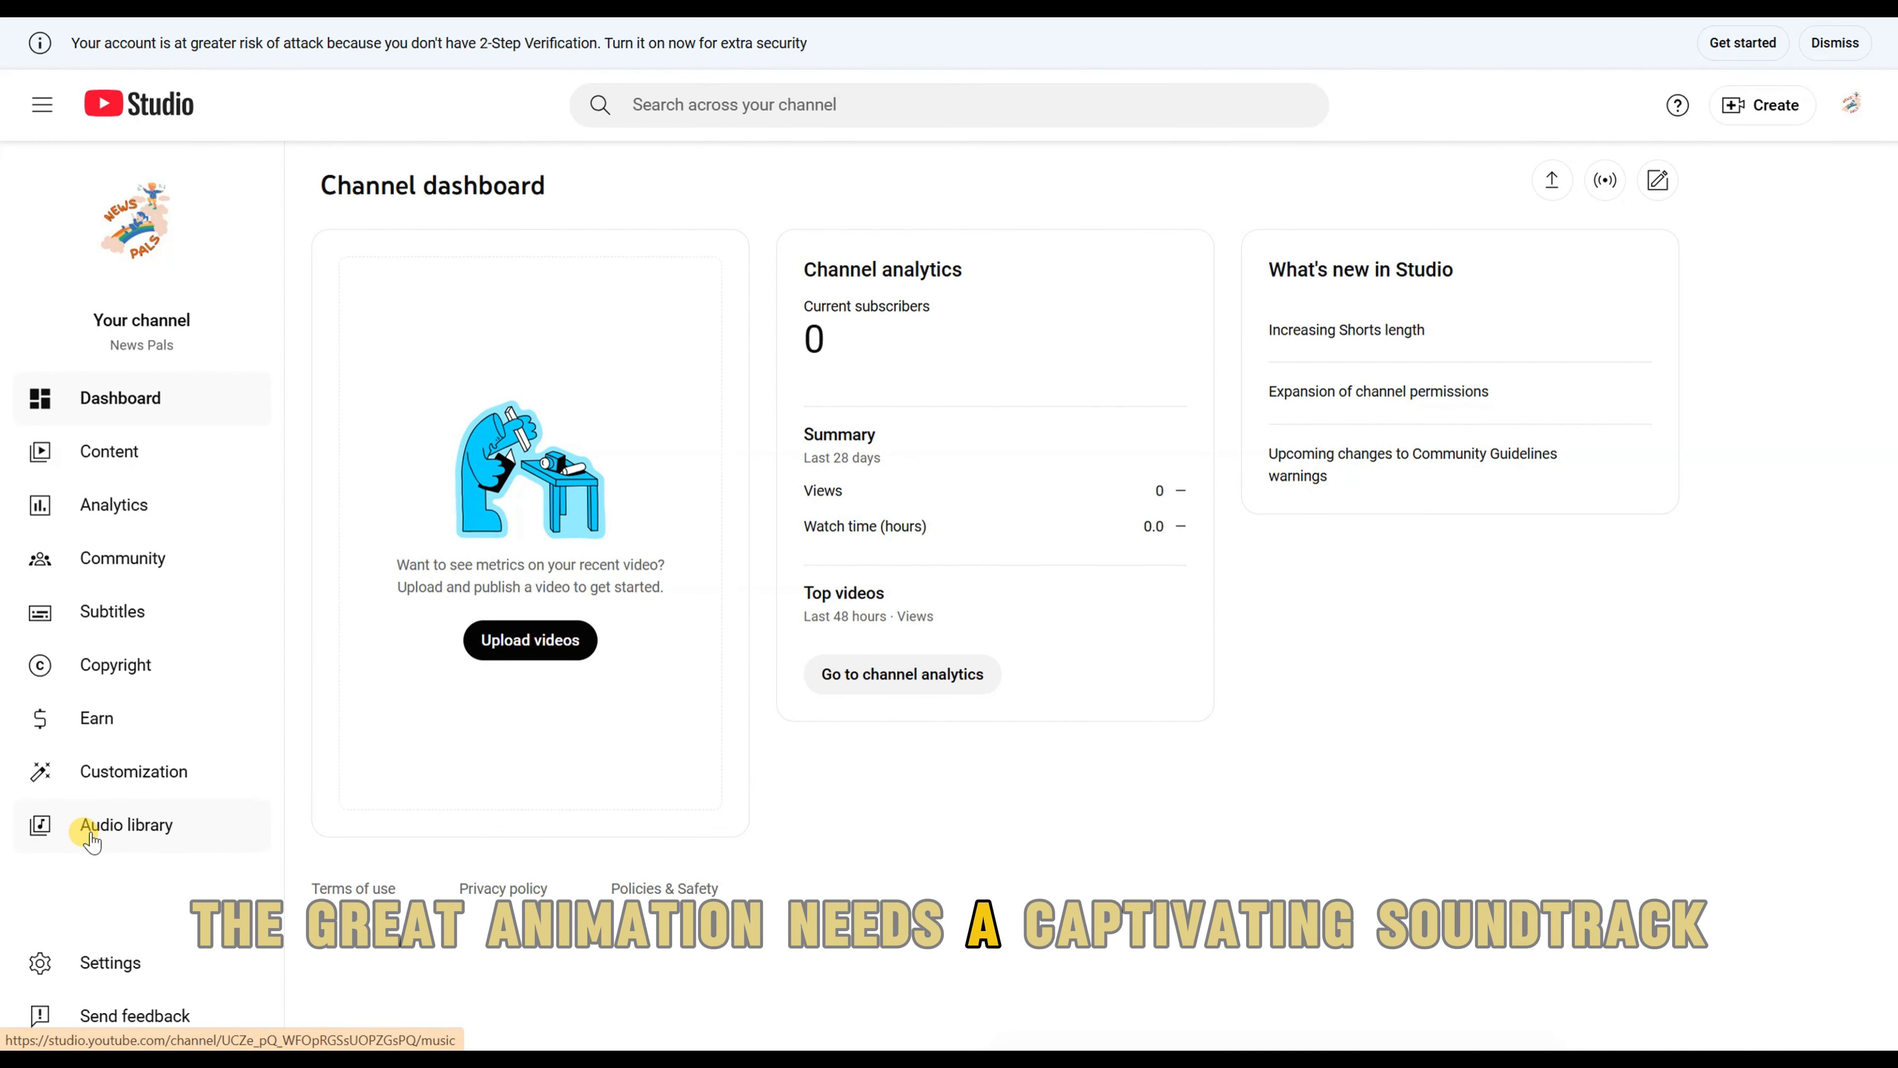
Step: Open the Audio library in YouTube Studio and preview the music tracks Airline, 29 Palms and Sunshine Cantina
left_click(139, 821)
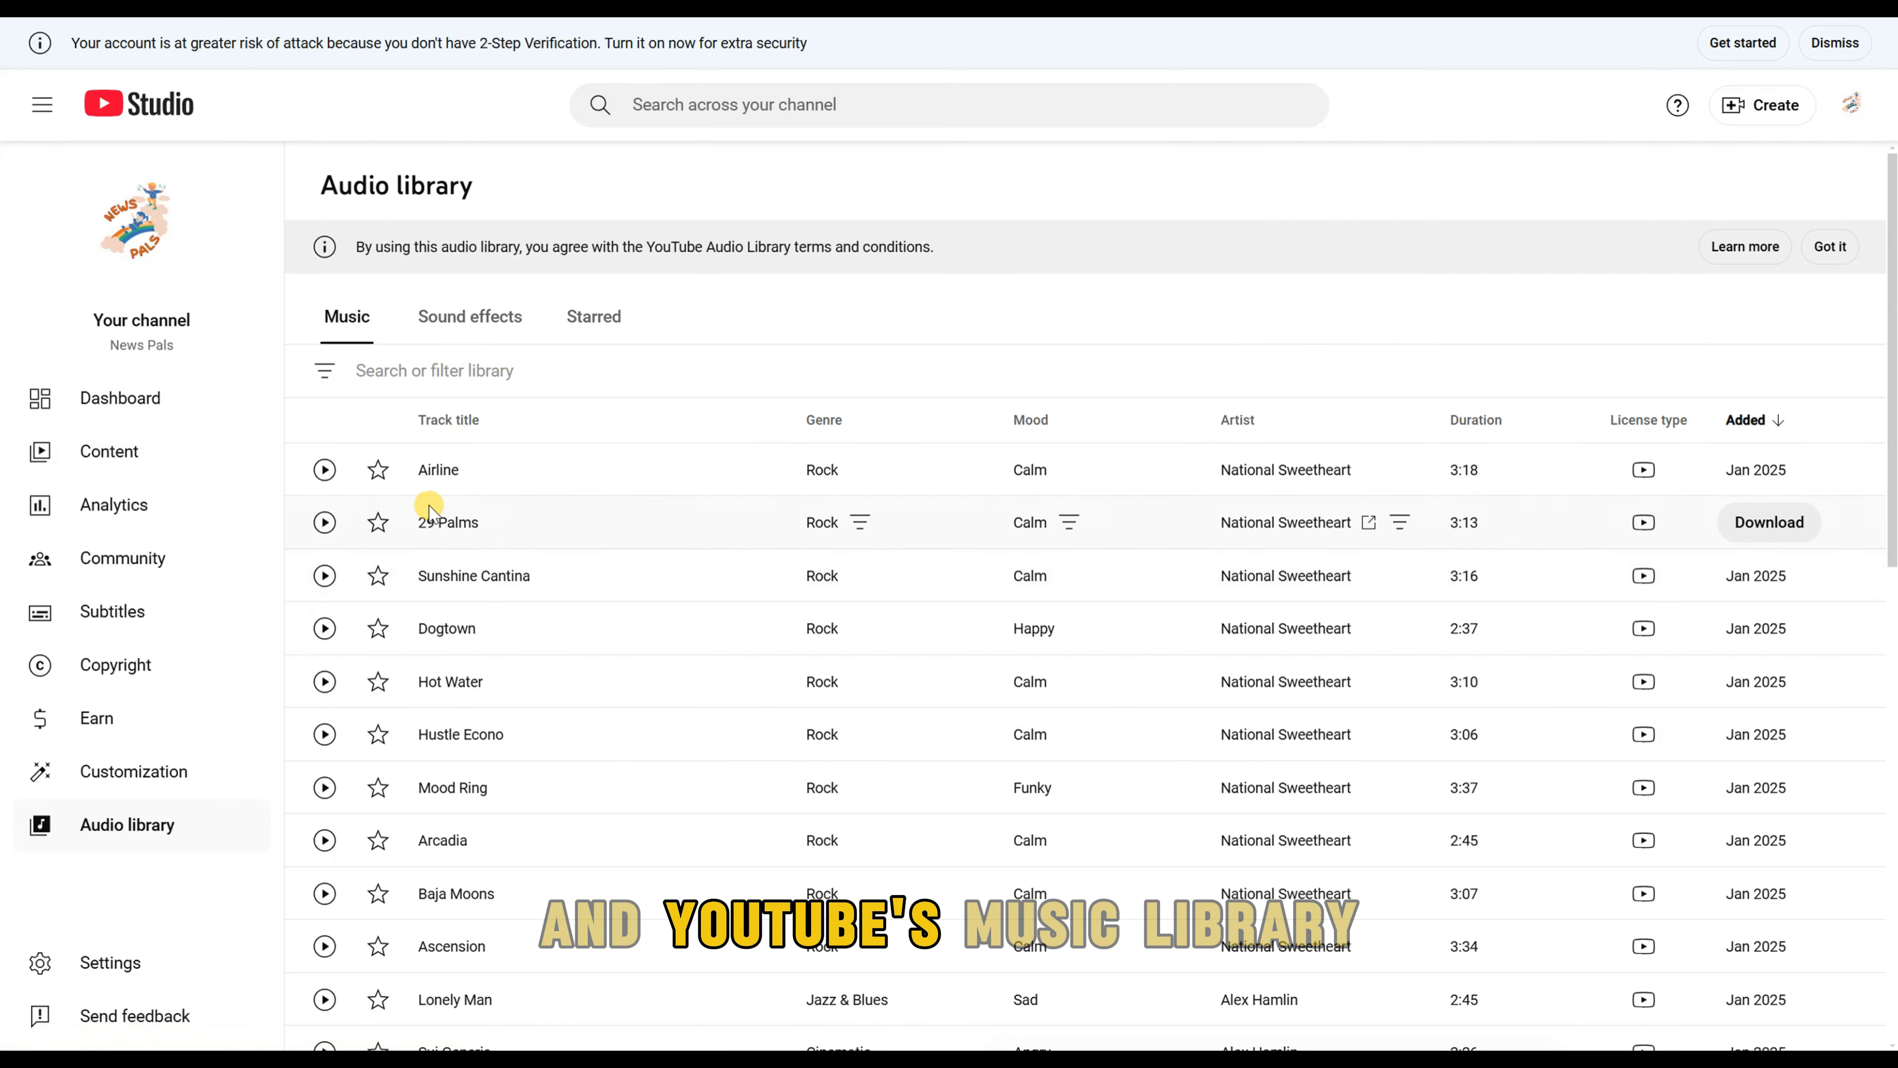
scroll(434, 486, "down", 1)
left_click(325, 358)
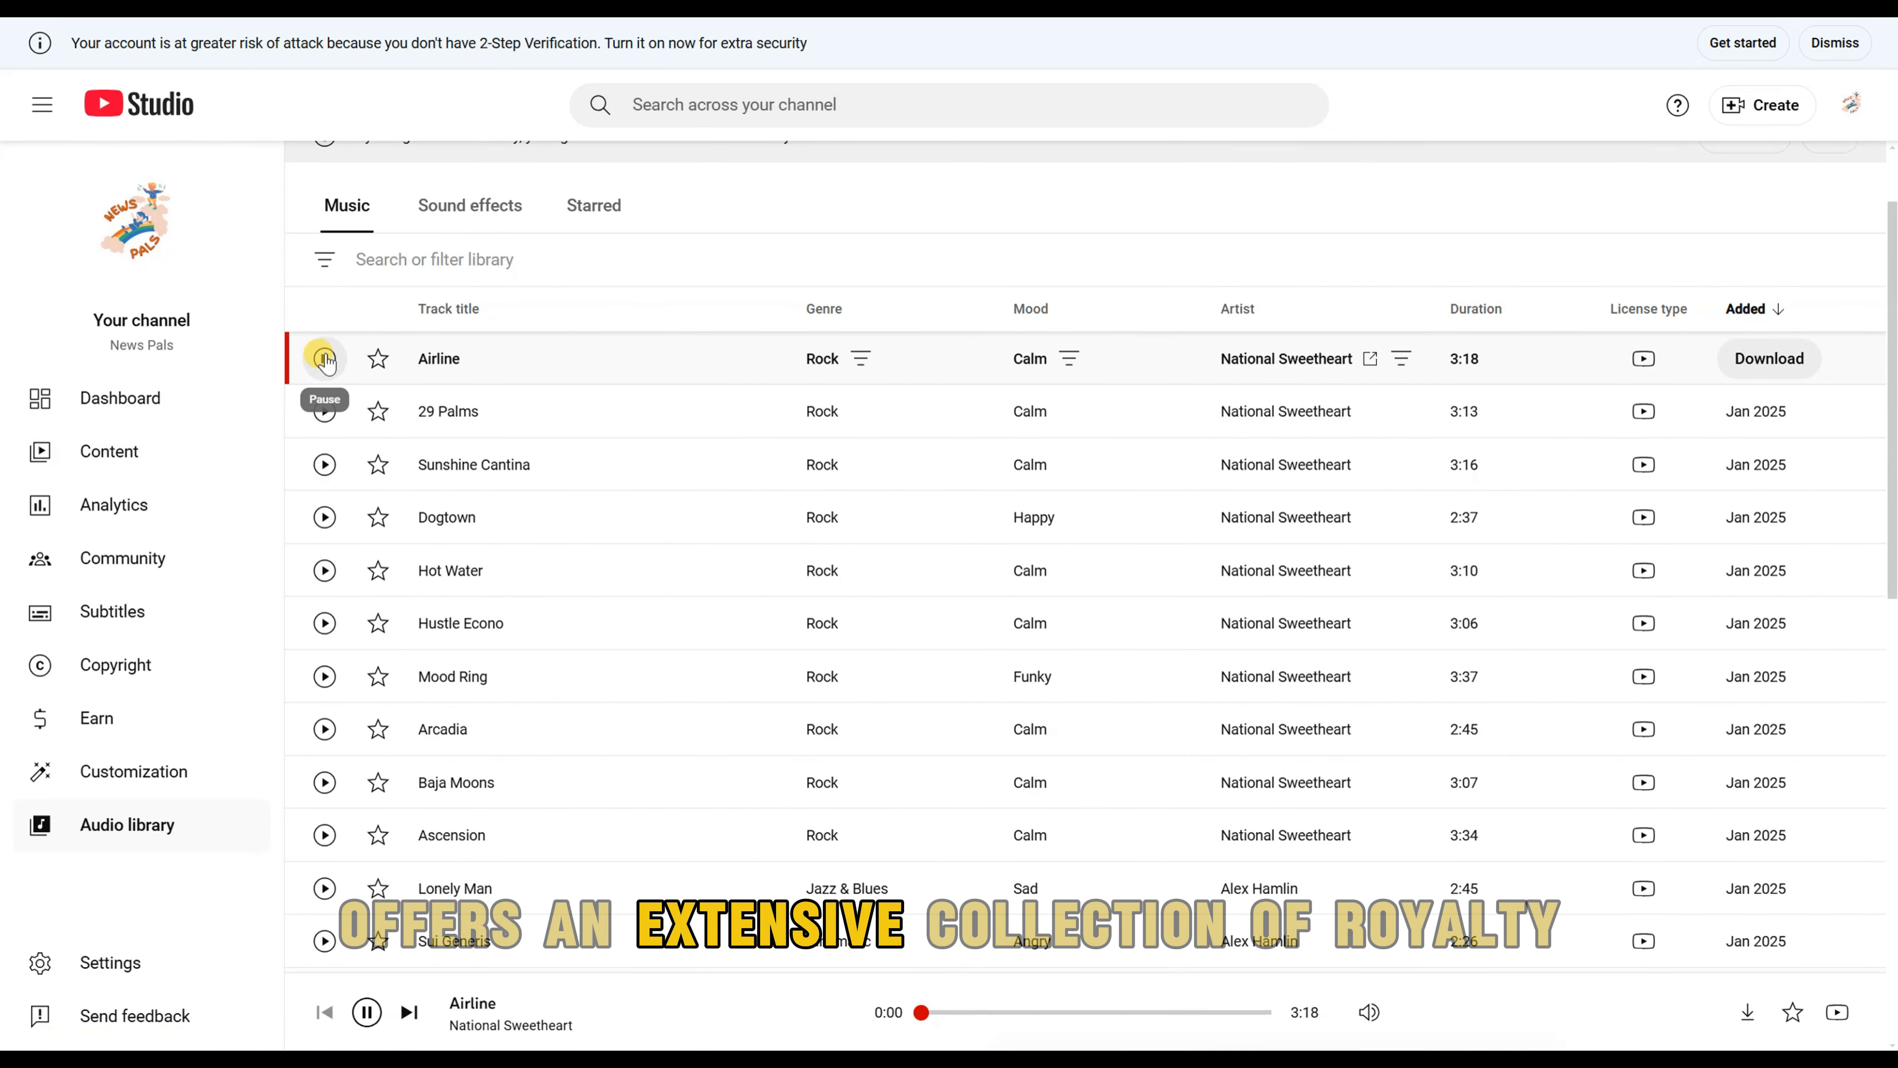
left_click(324, 412)
scroll(322, 412, "down", 1)
left_click(324, 355)
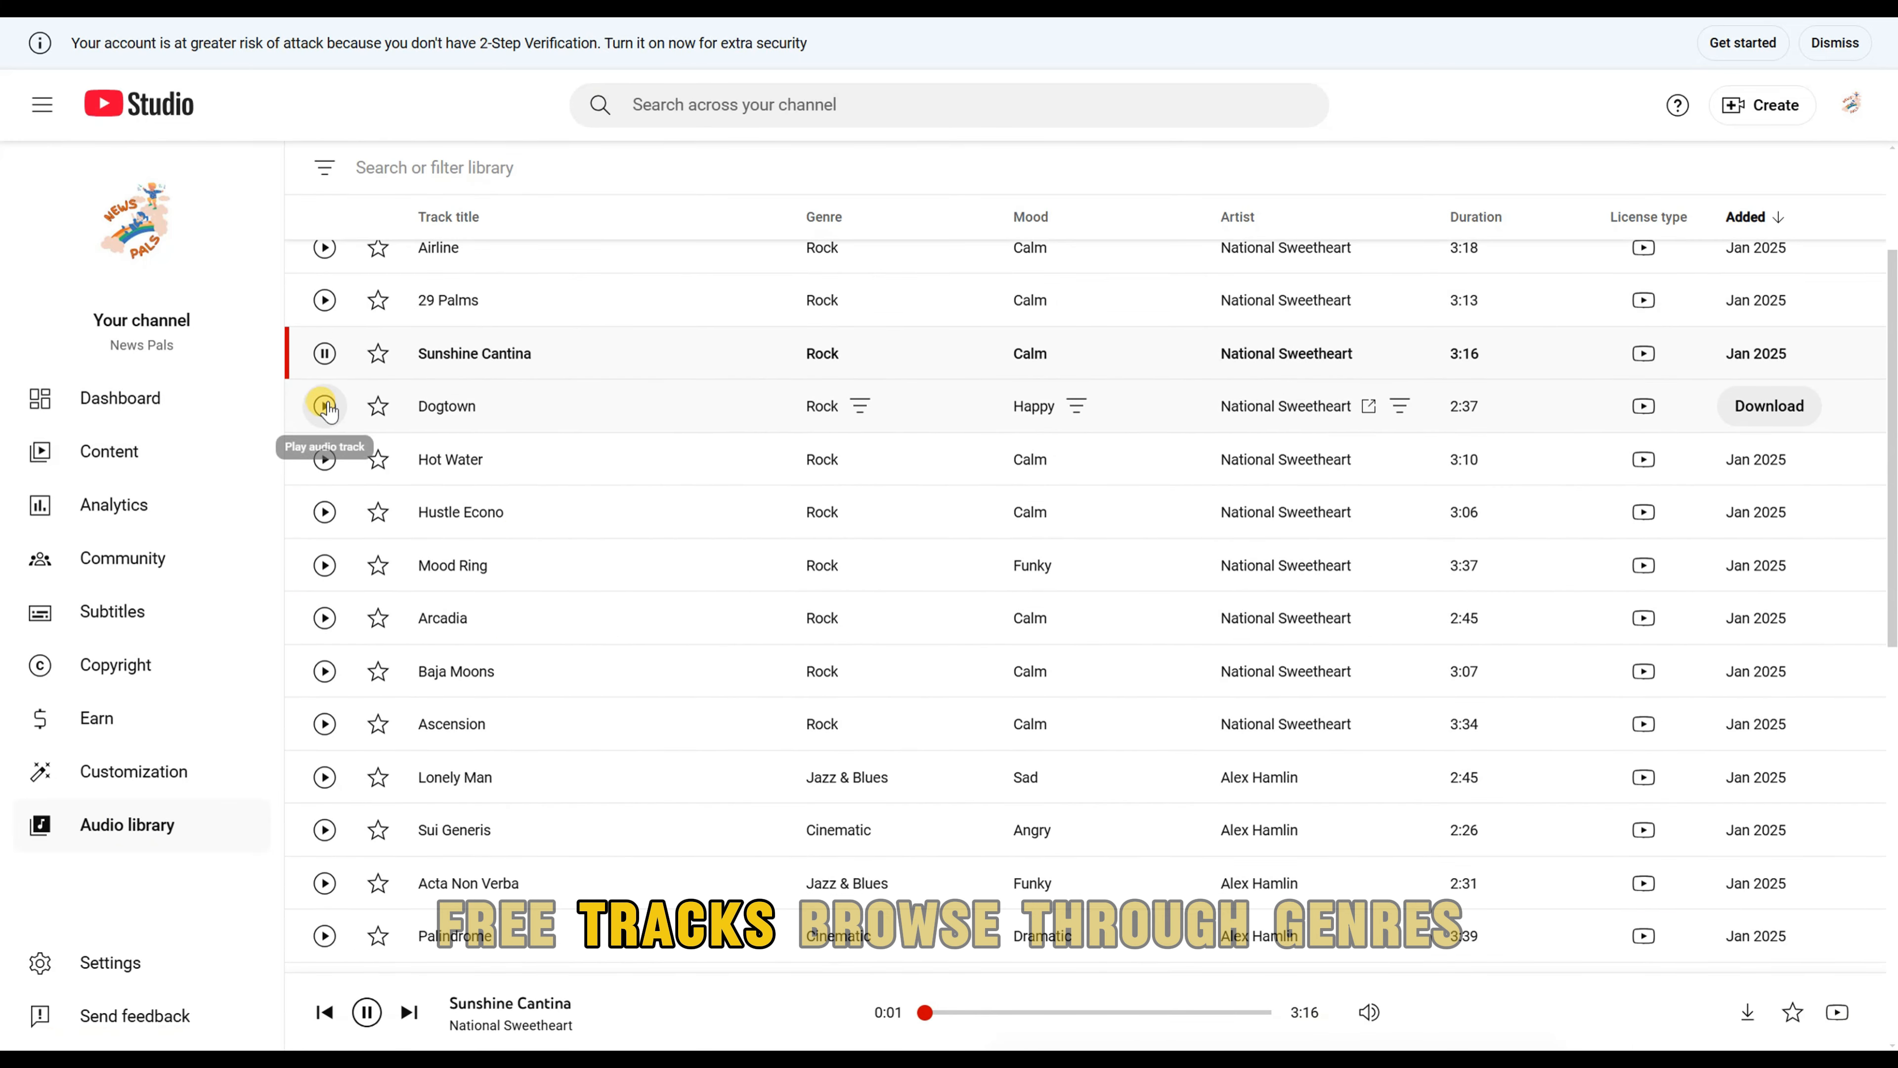
Step: Preview the tracks Dogtown, Hot Water, Hustle Econo, Mood Ring and Arcadia, and pause the playback
left_click(324, 406)
scroll(324, 414, "down", 1)
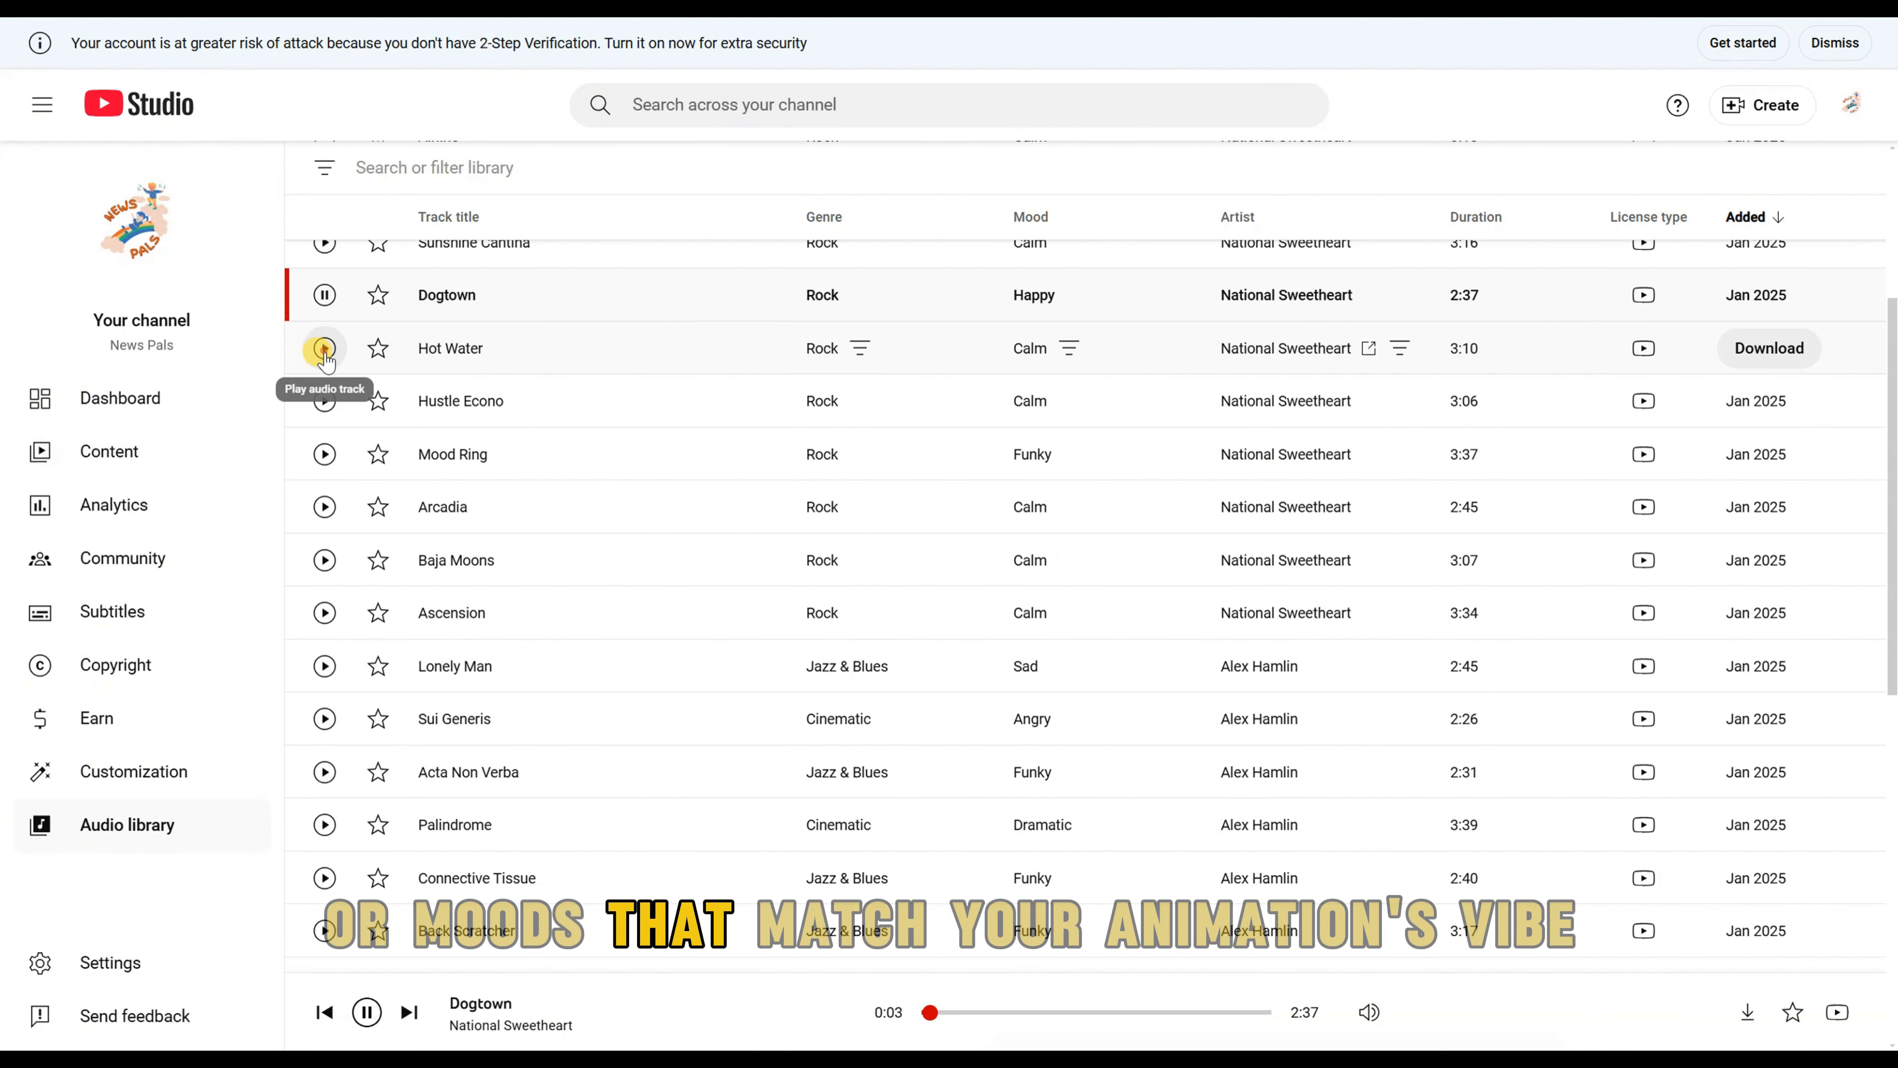
left_click(324, 348)
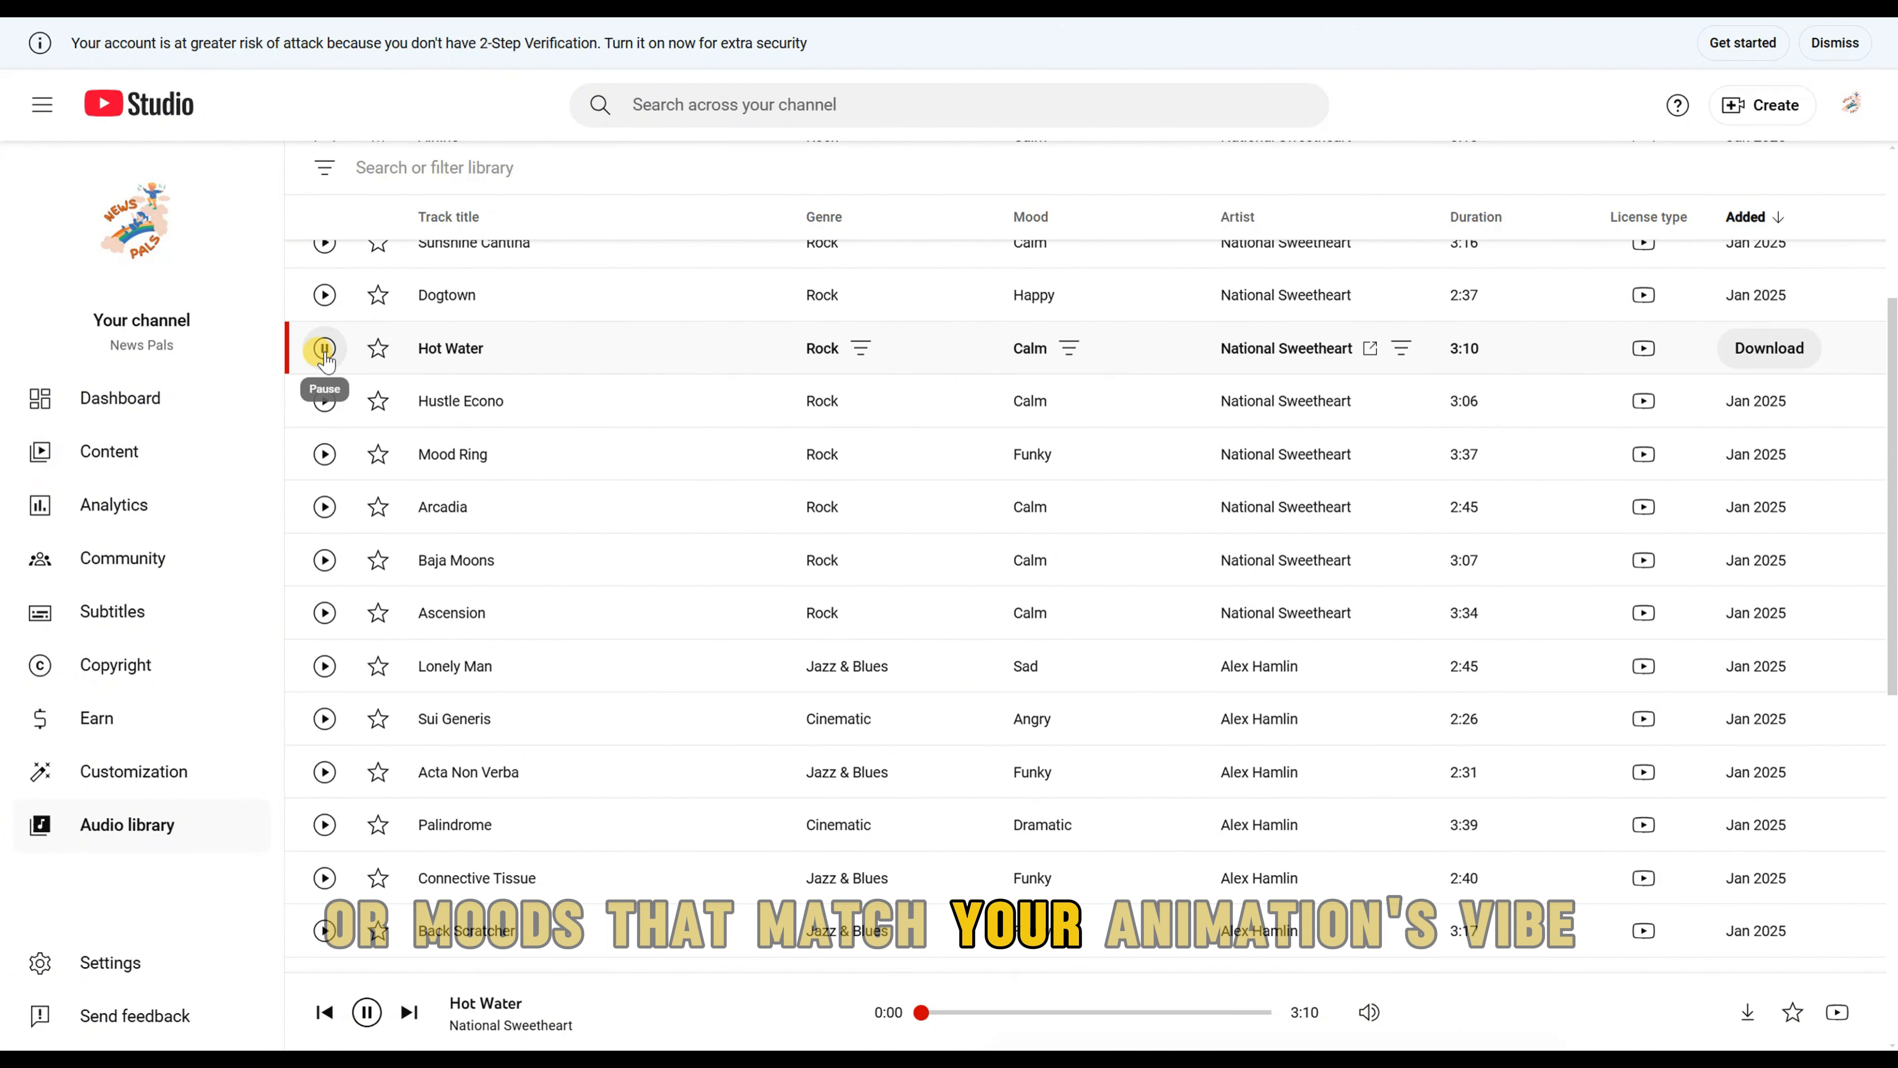
left_click(324, 402)
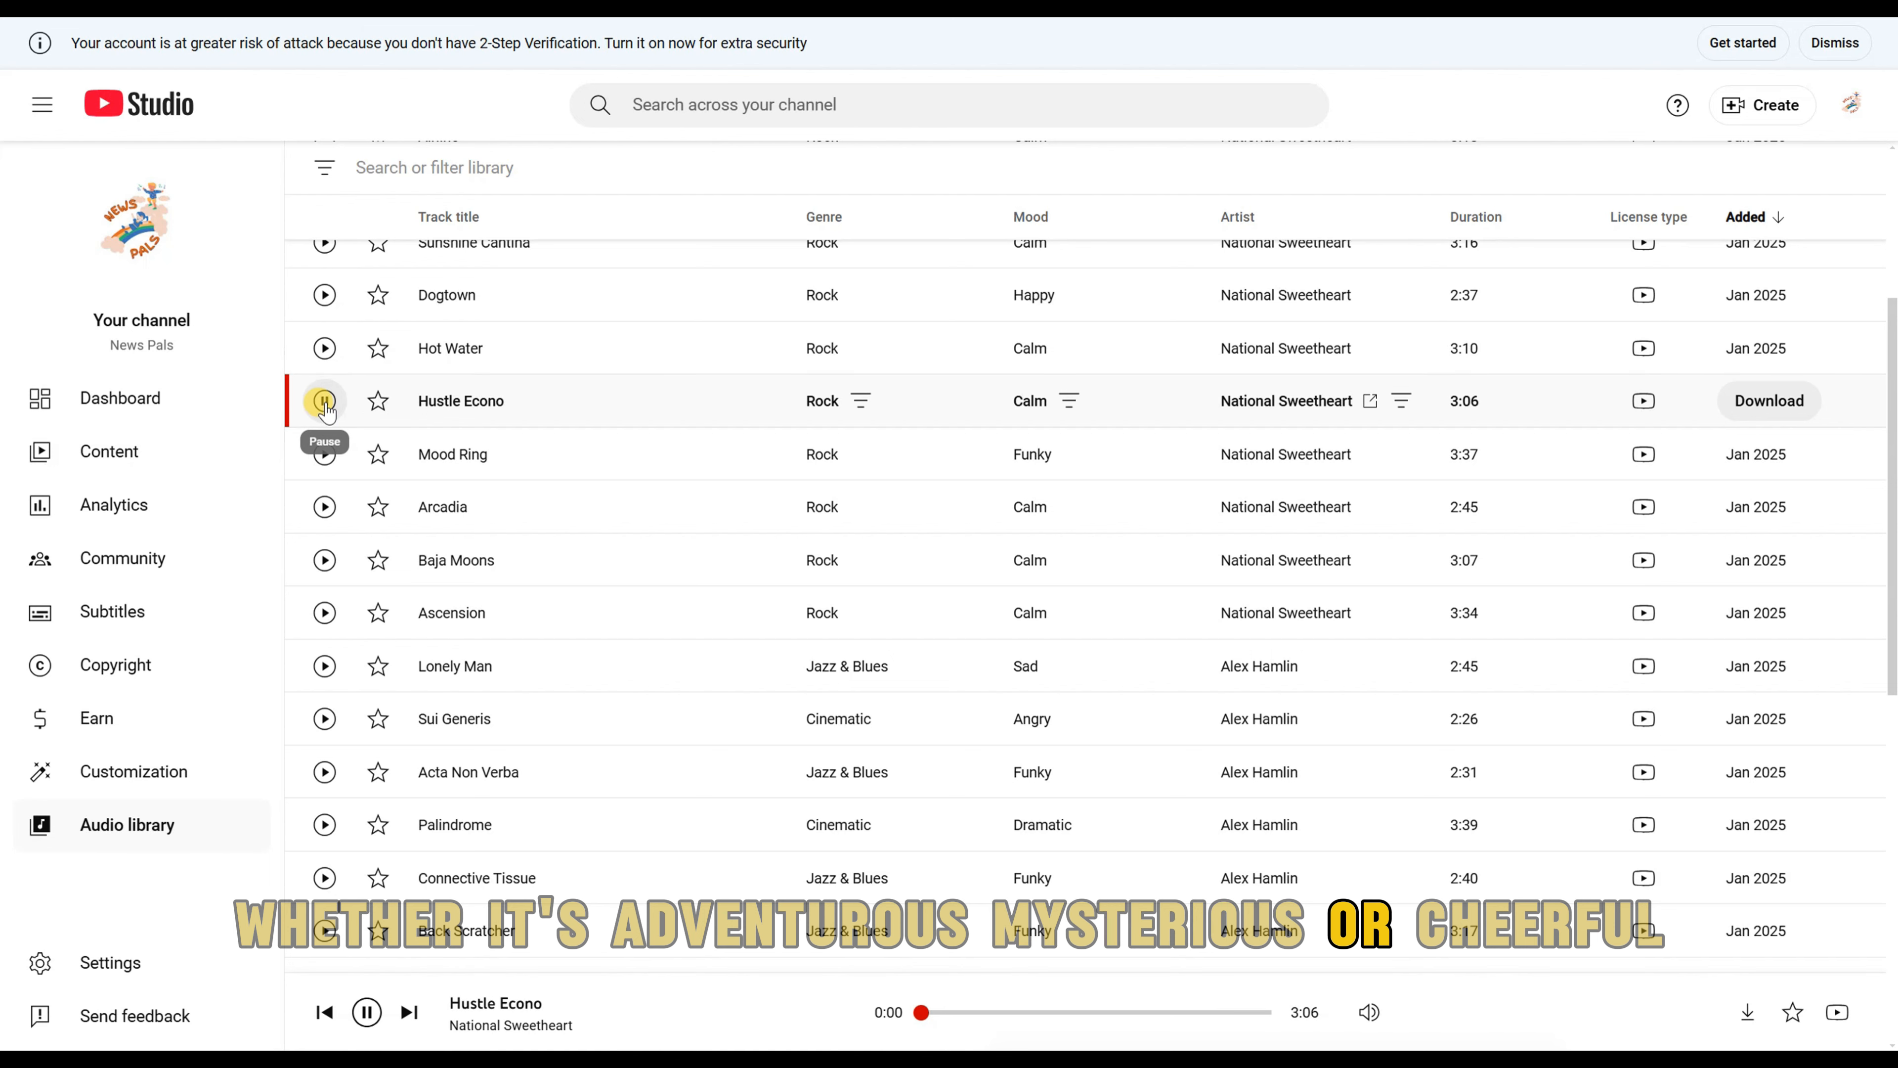
left_click(326, 453)
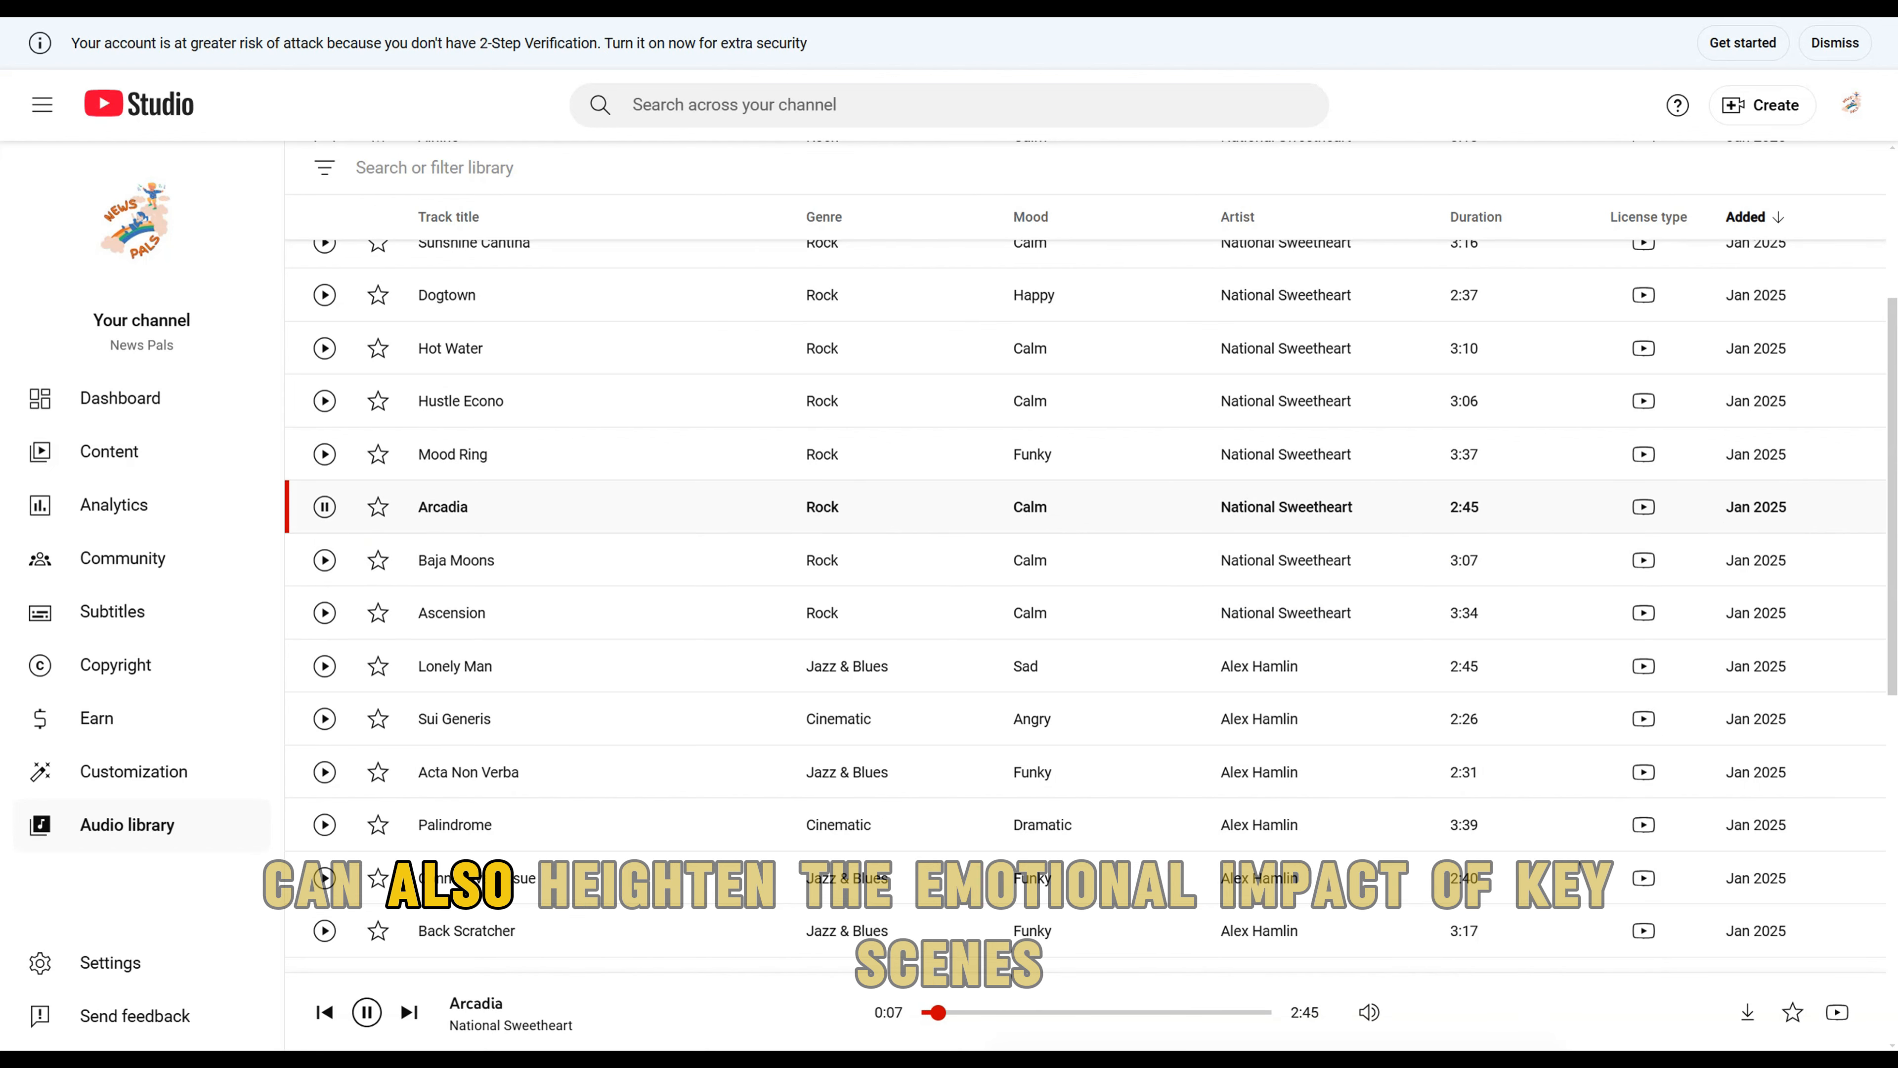
left_click(381, 1011)
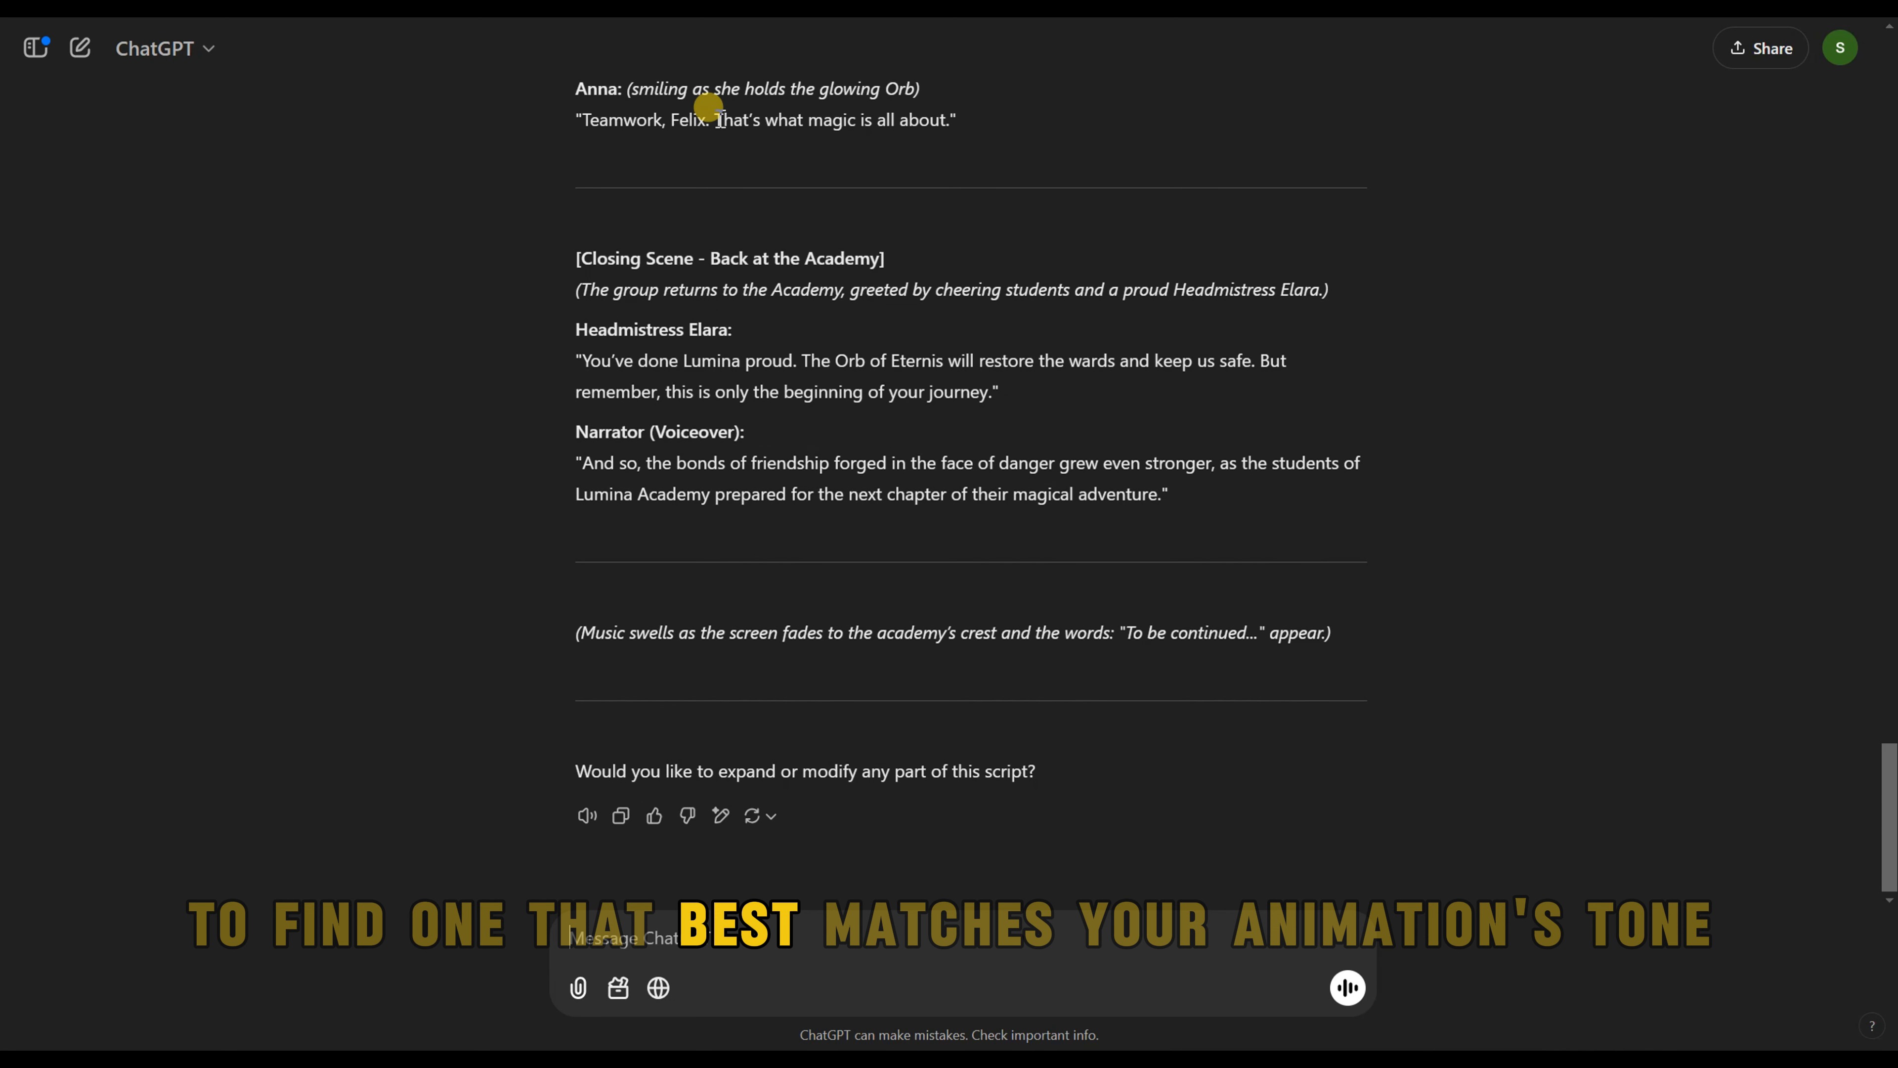
Step: Copy Headmistress Elara's closing-scene line from the ChatGPT script and paste it into ElevenLabs Text to Speech
left_click_drag(583, 360, 892, 390)
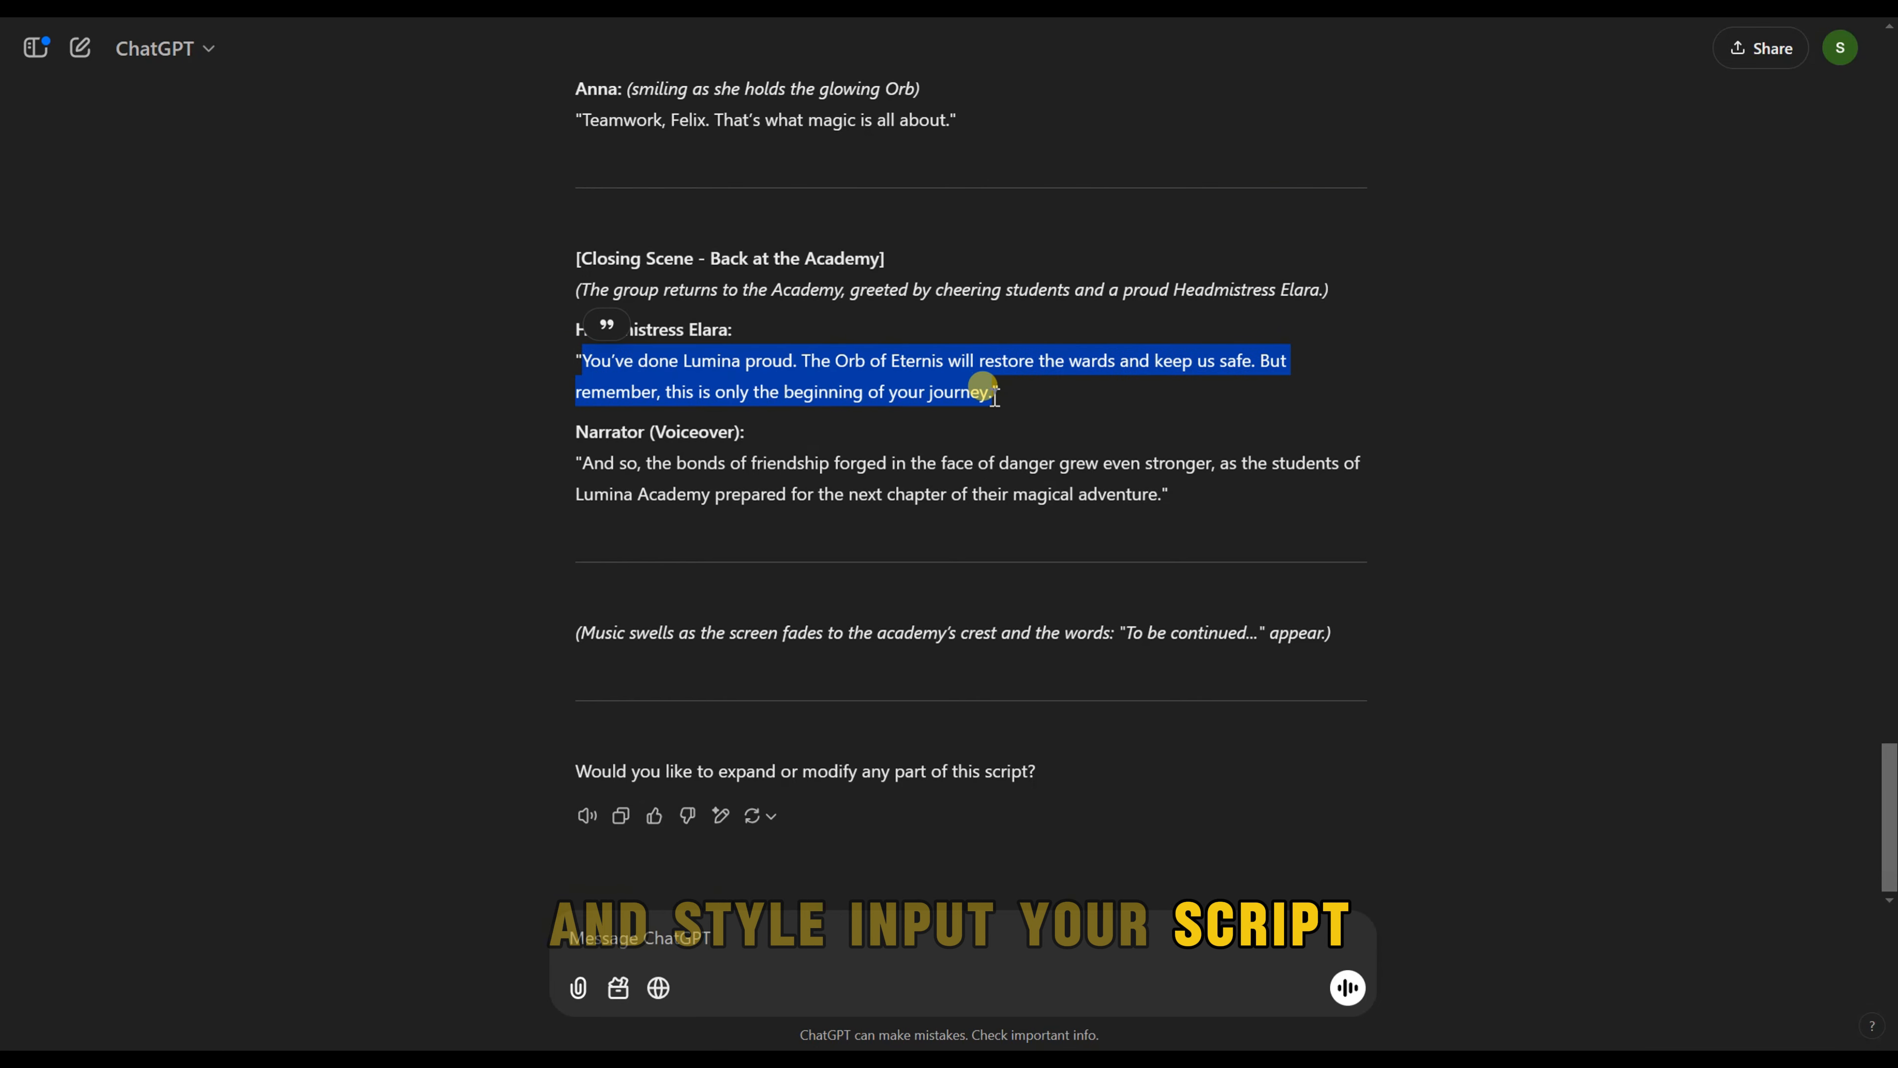
right_click(927, 381)
left_click(994, 410)
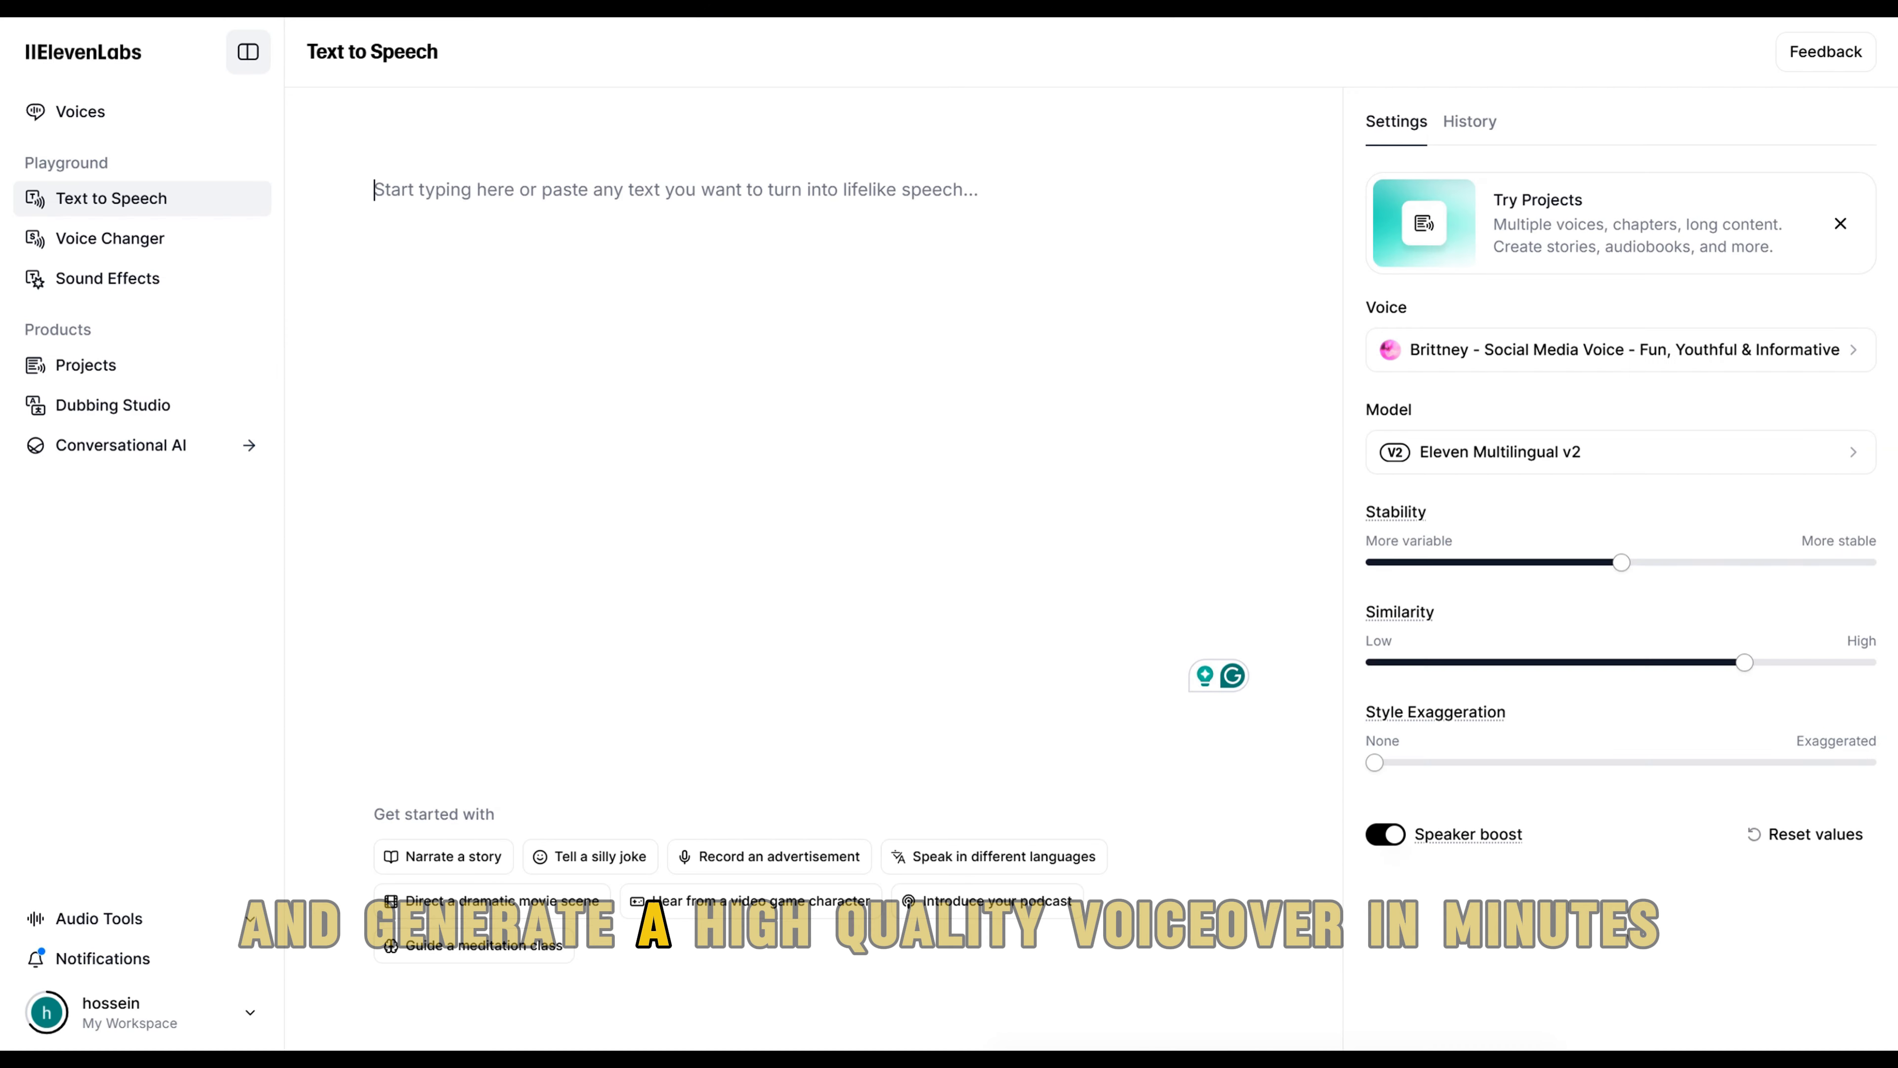
right_click(479, 190)
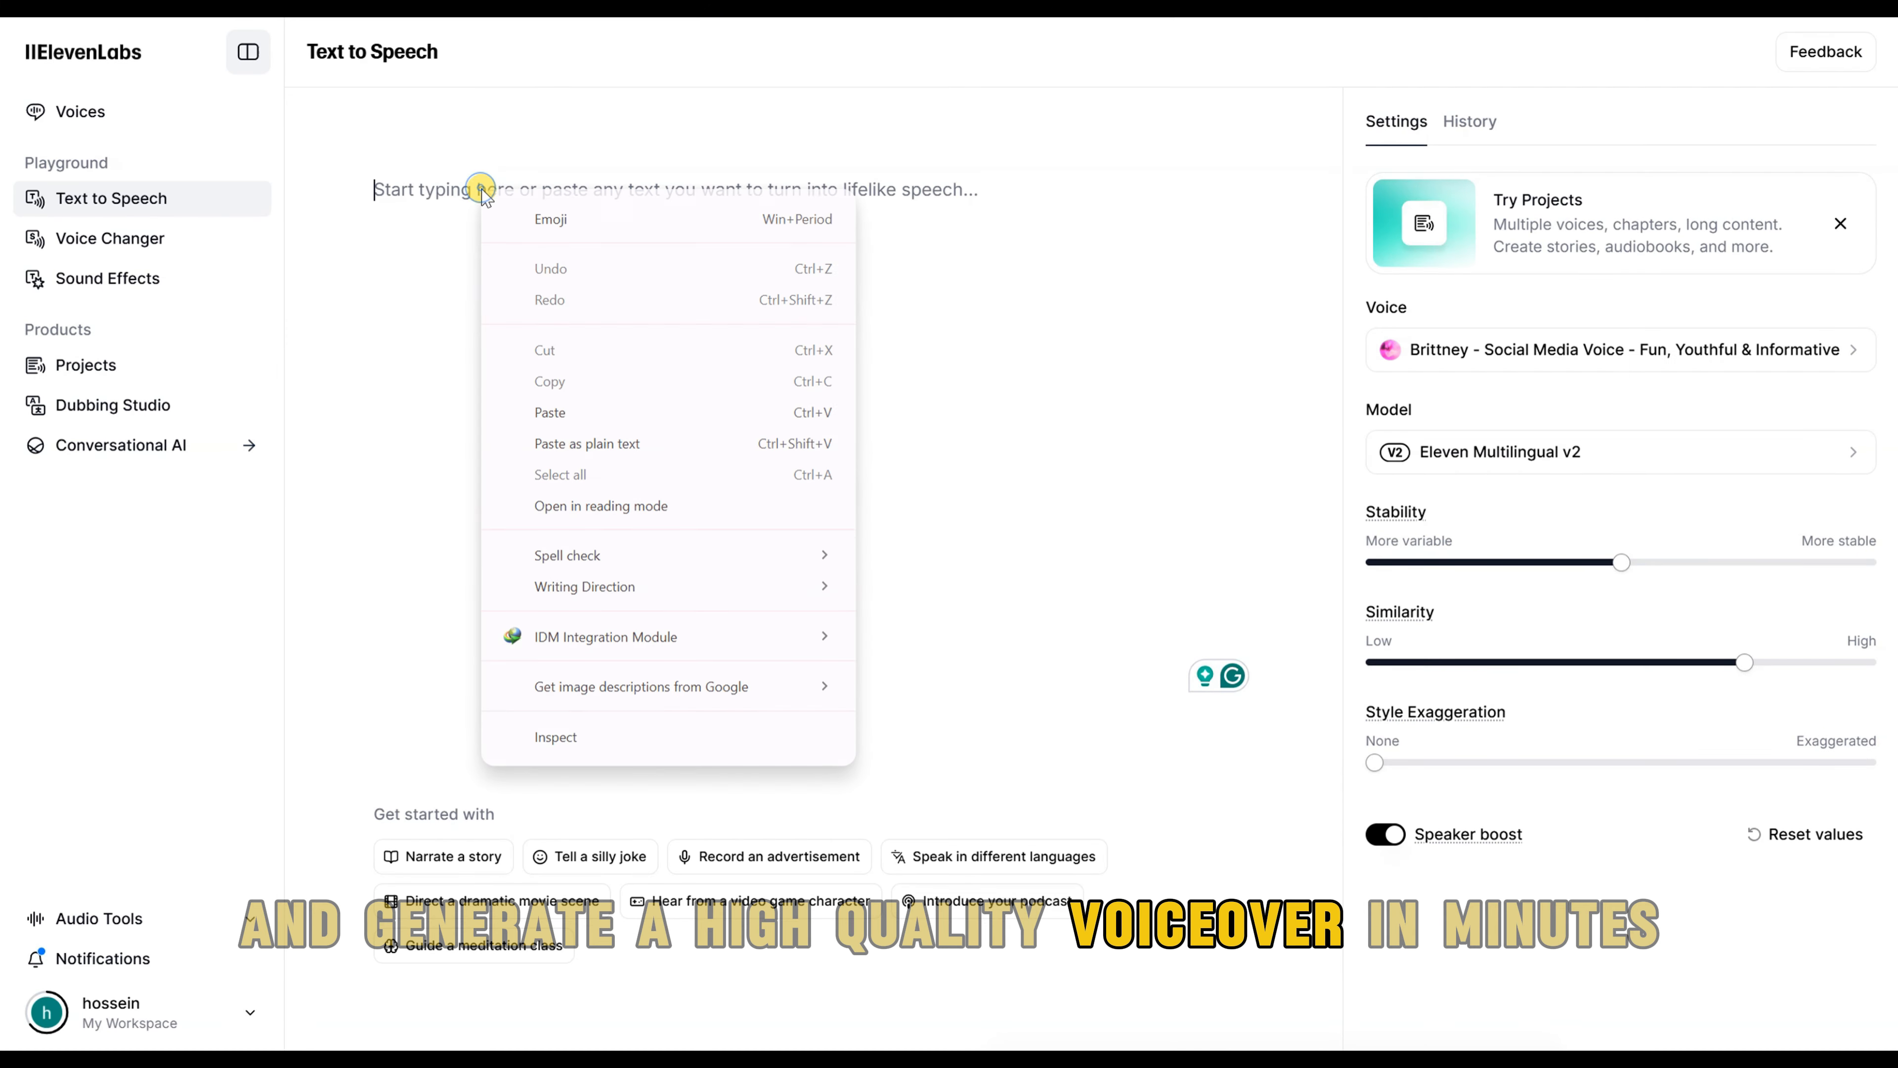
left_click(551, 413)
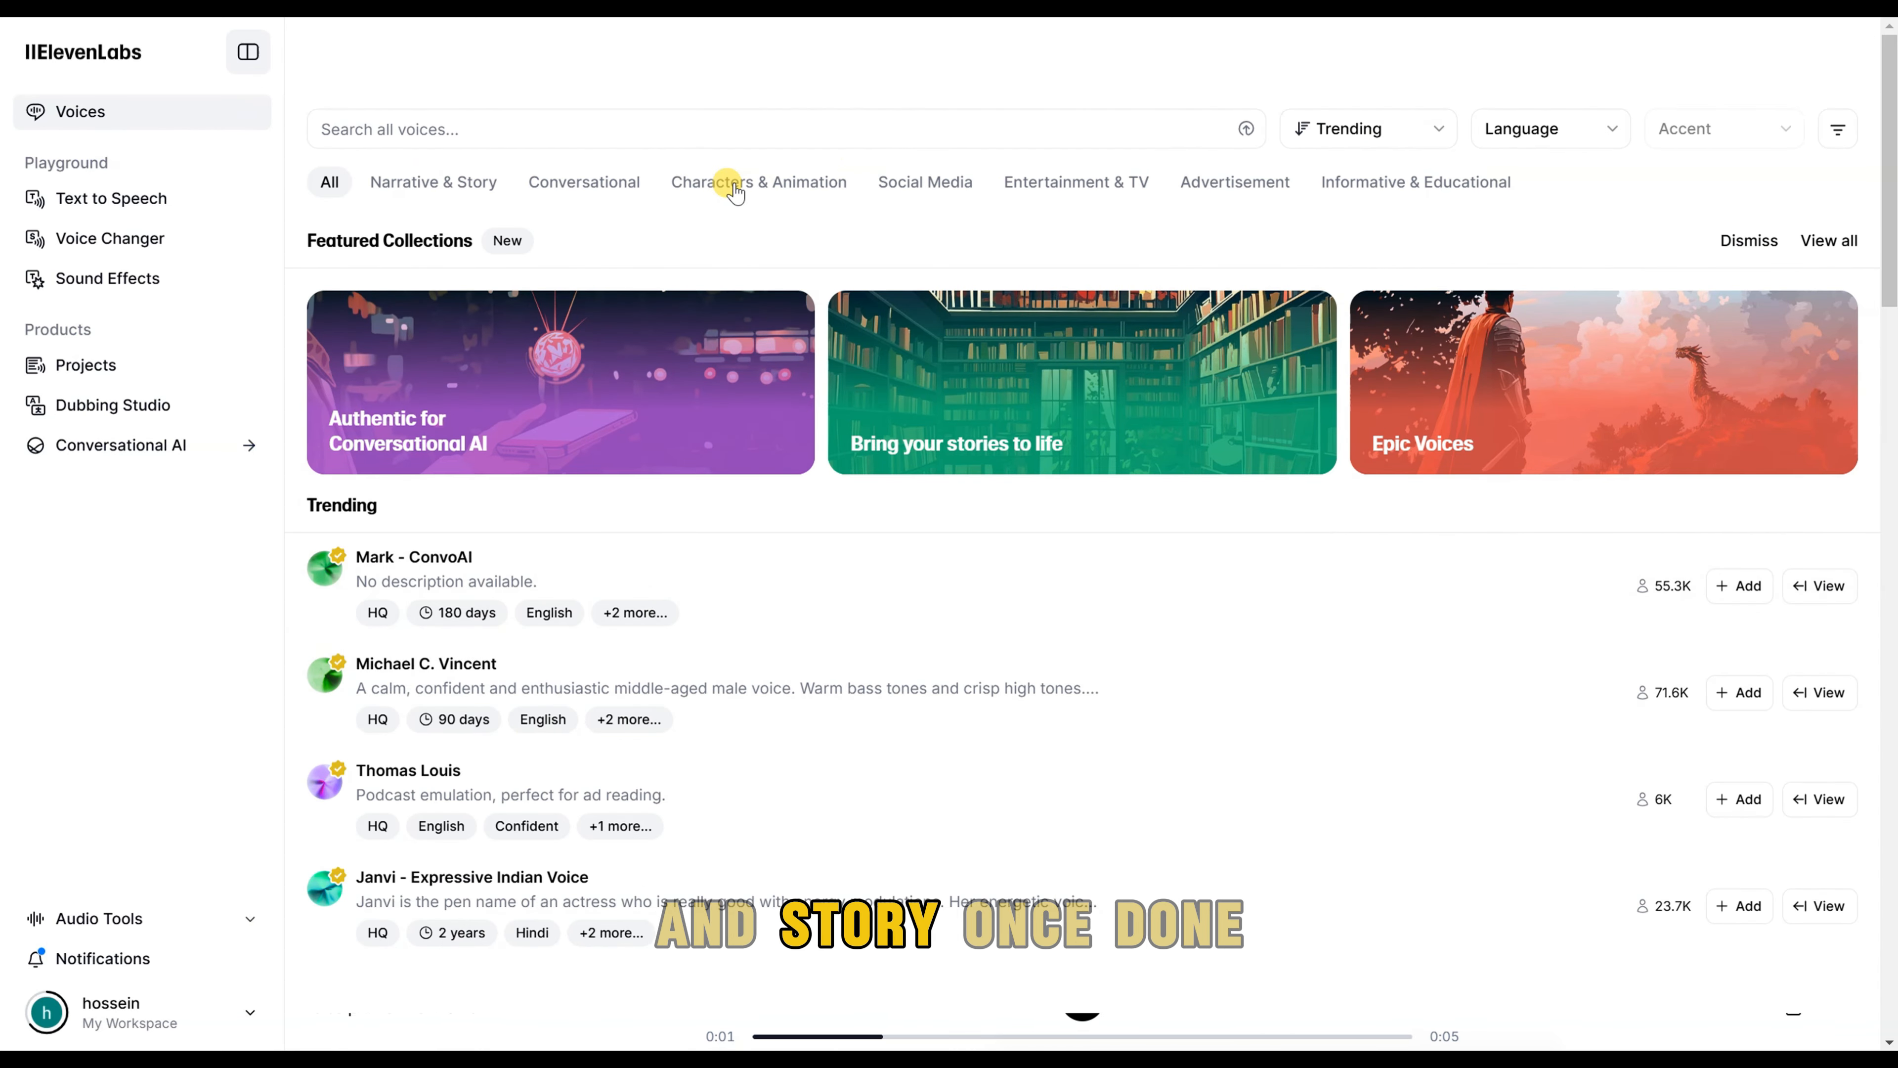
Step: Browse the Characters & Animation voices and generate the pasted line's speech with the Sassy Aerisita voice
left_click(735, 191)
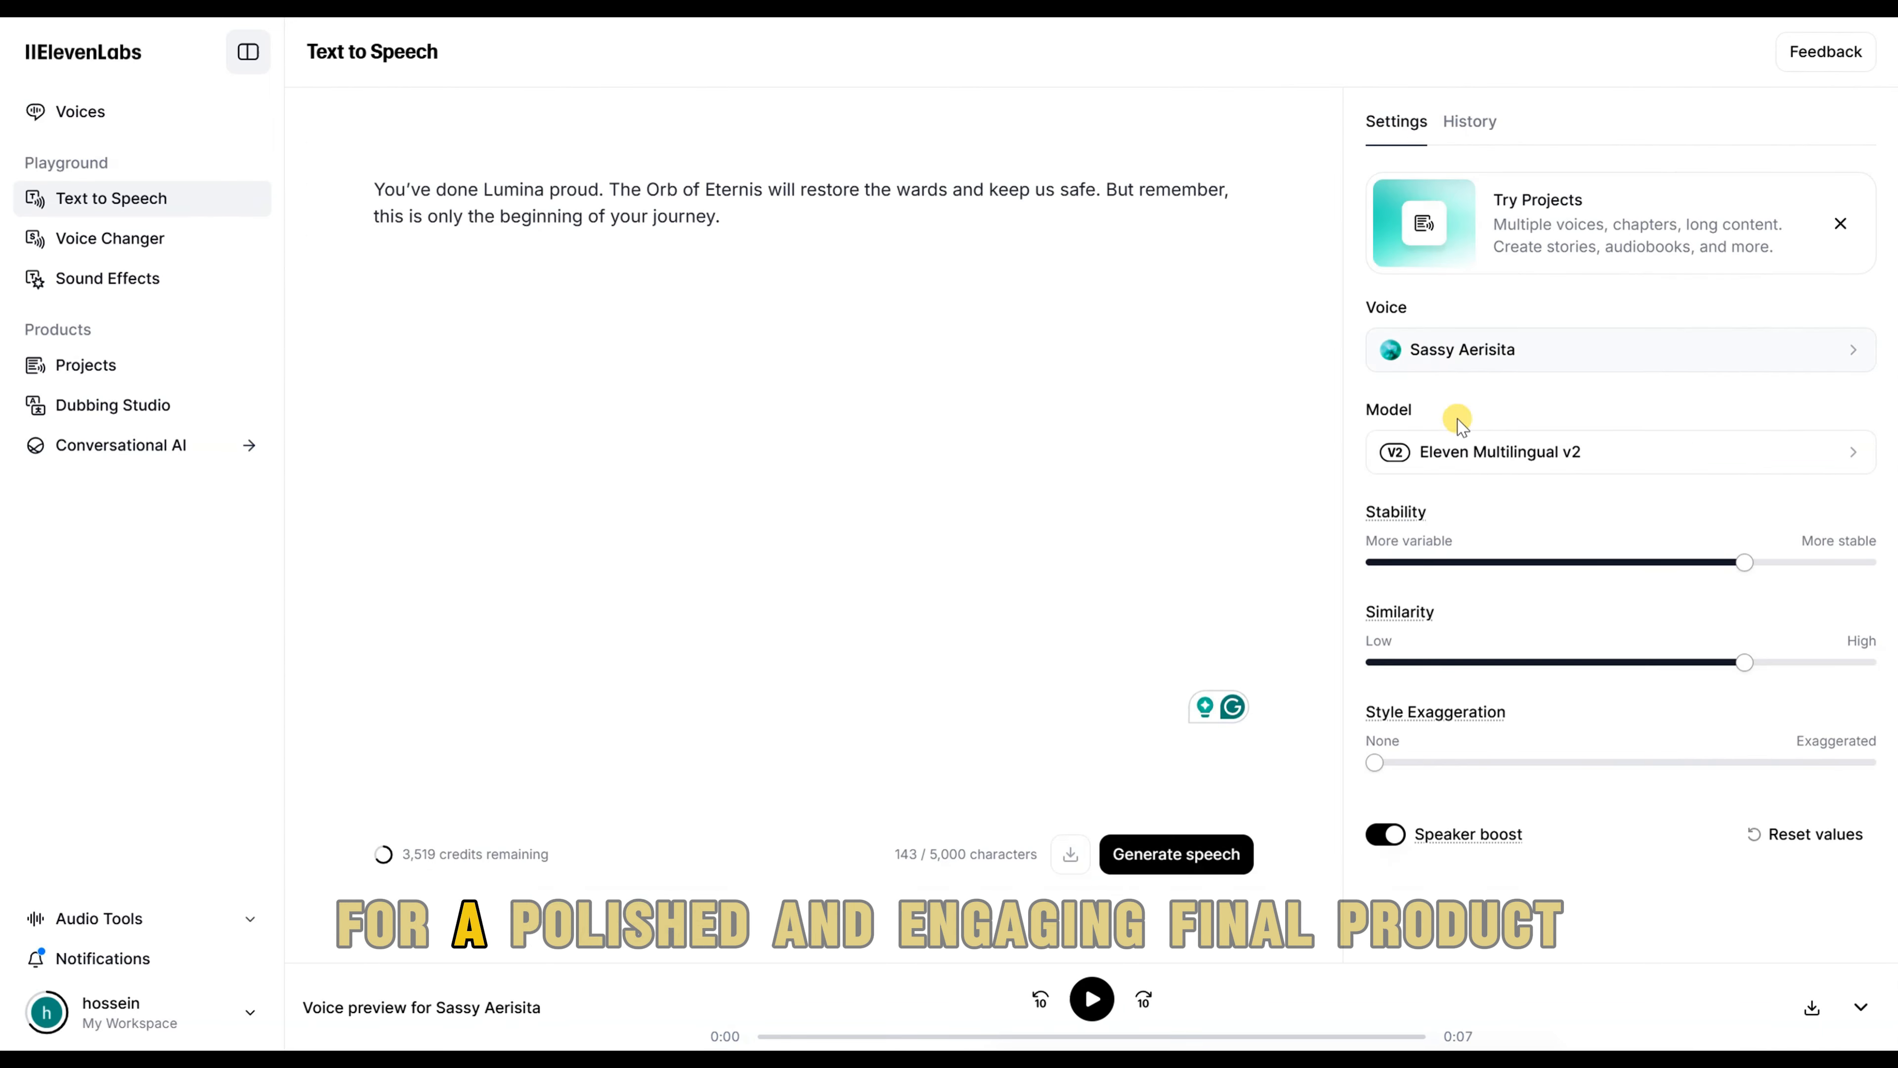
left_click(1170, 862)
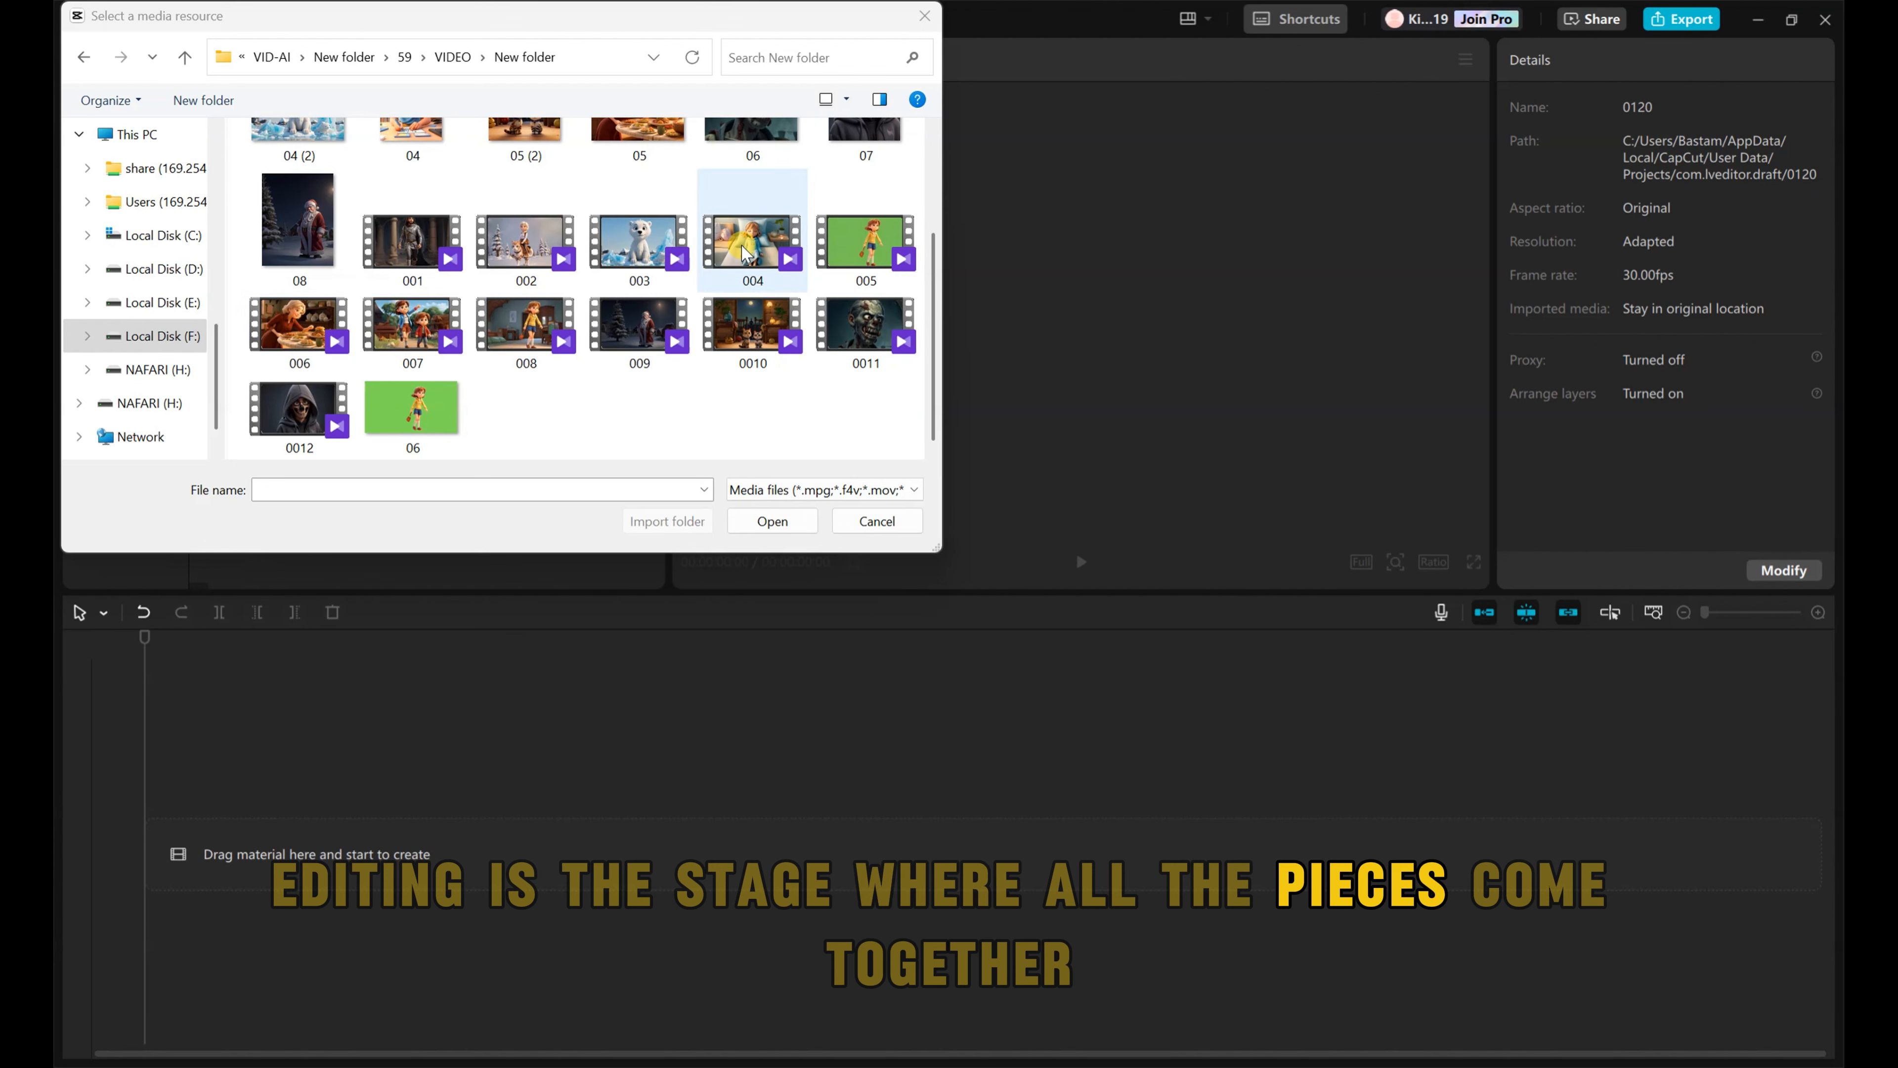
Step: In CapCut, import the animated video clips 004, 005, 006, 007 and 008 into the project's media
left_click(744, 252)
left_click(412, 325, "ctrl")
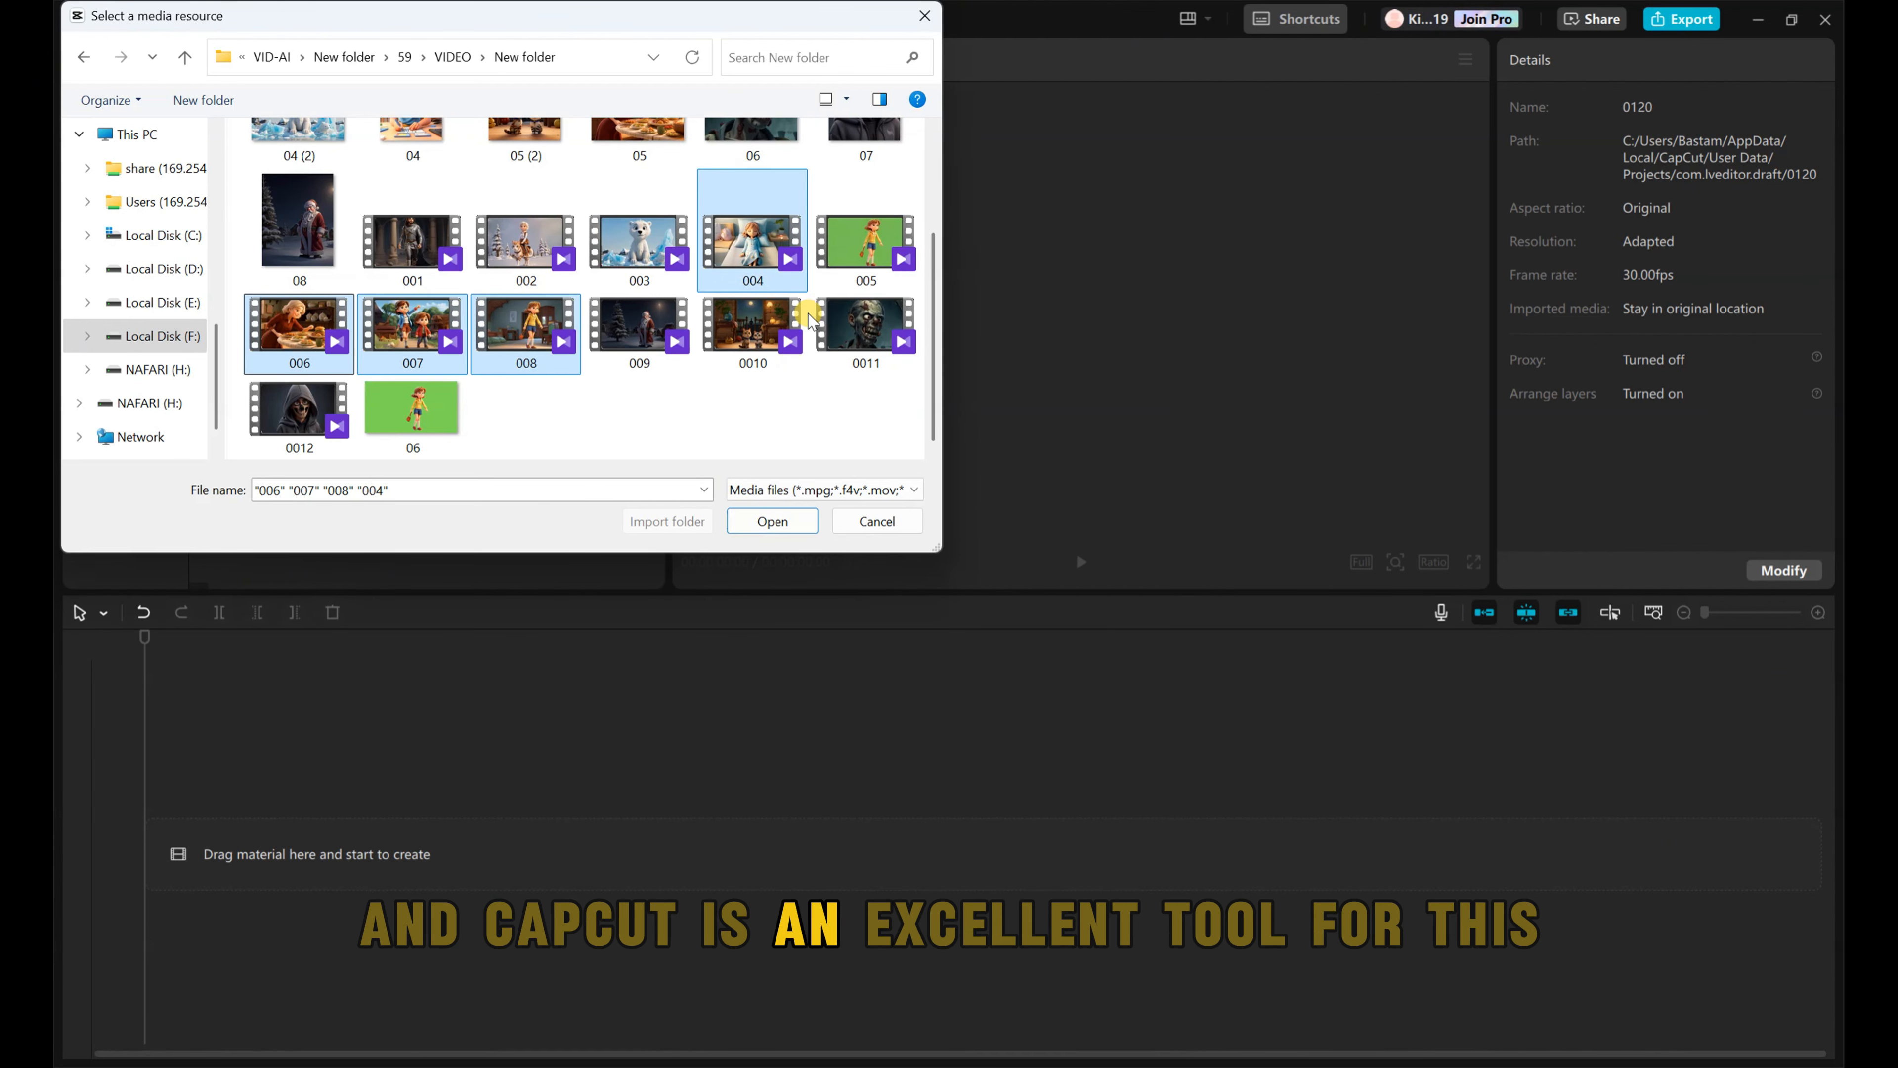
left_click(865, 243, "ctrl")
left_click(772, 520)
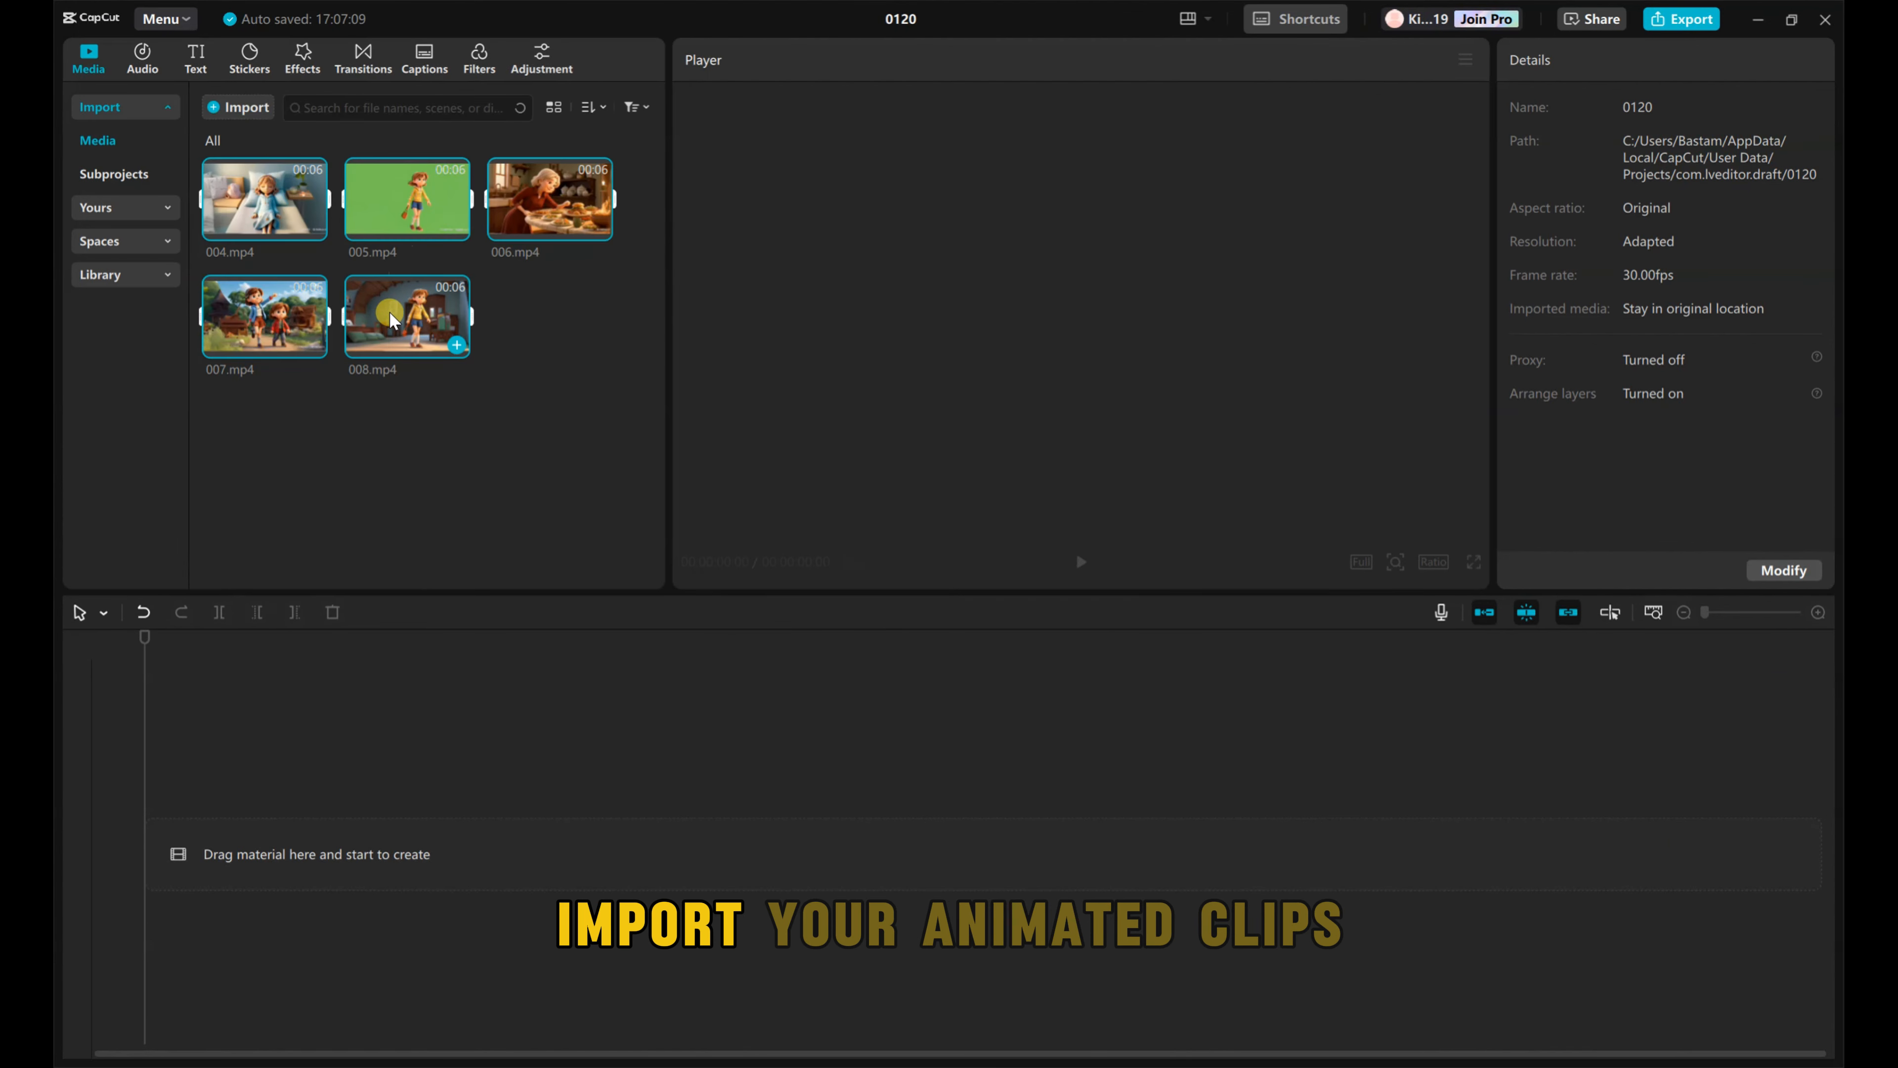
Step: Add 004.mp4, the sleeping-girl clip, to the timeline and reduce its scale to 94%
left_click(313, 227)
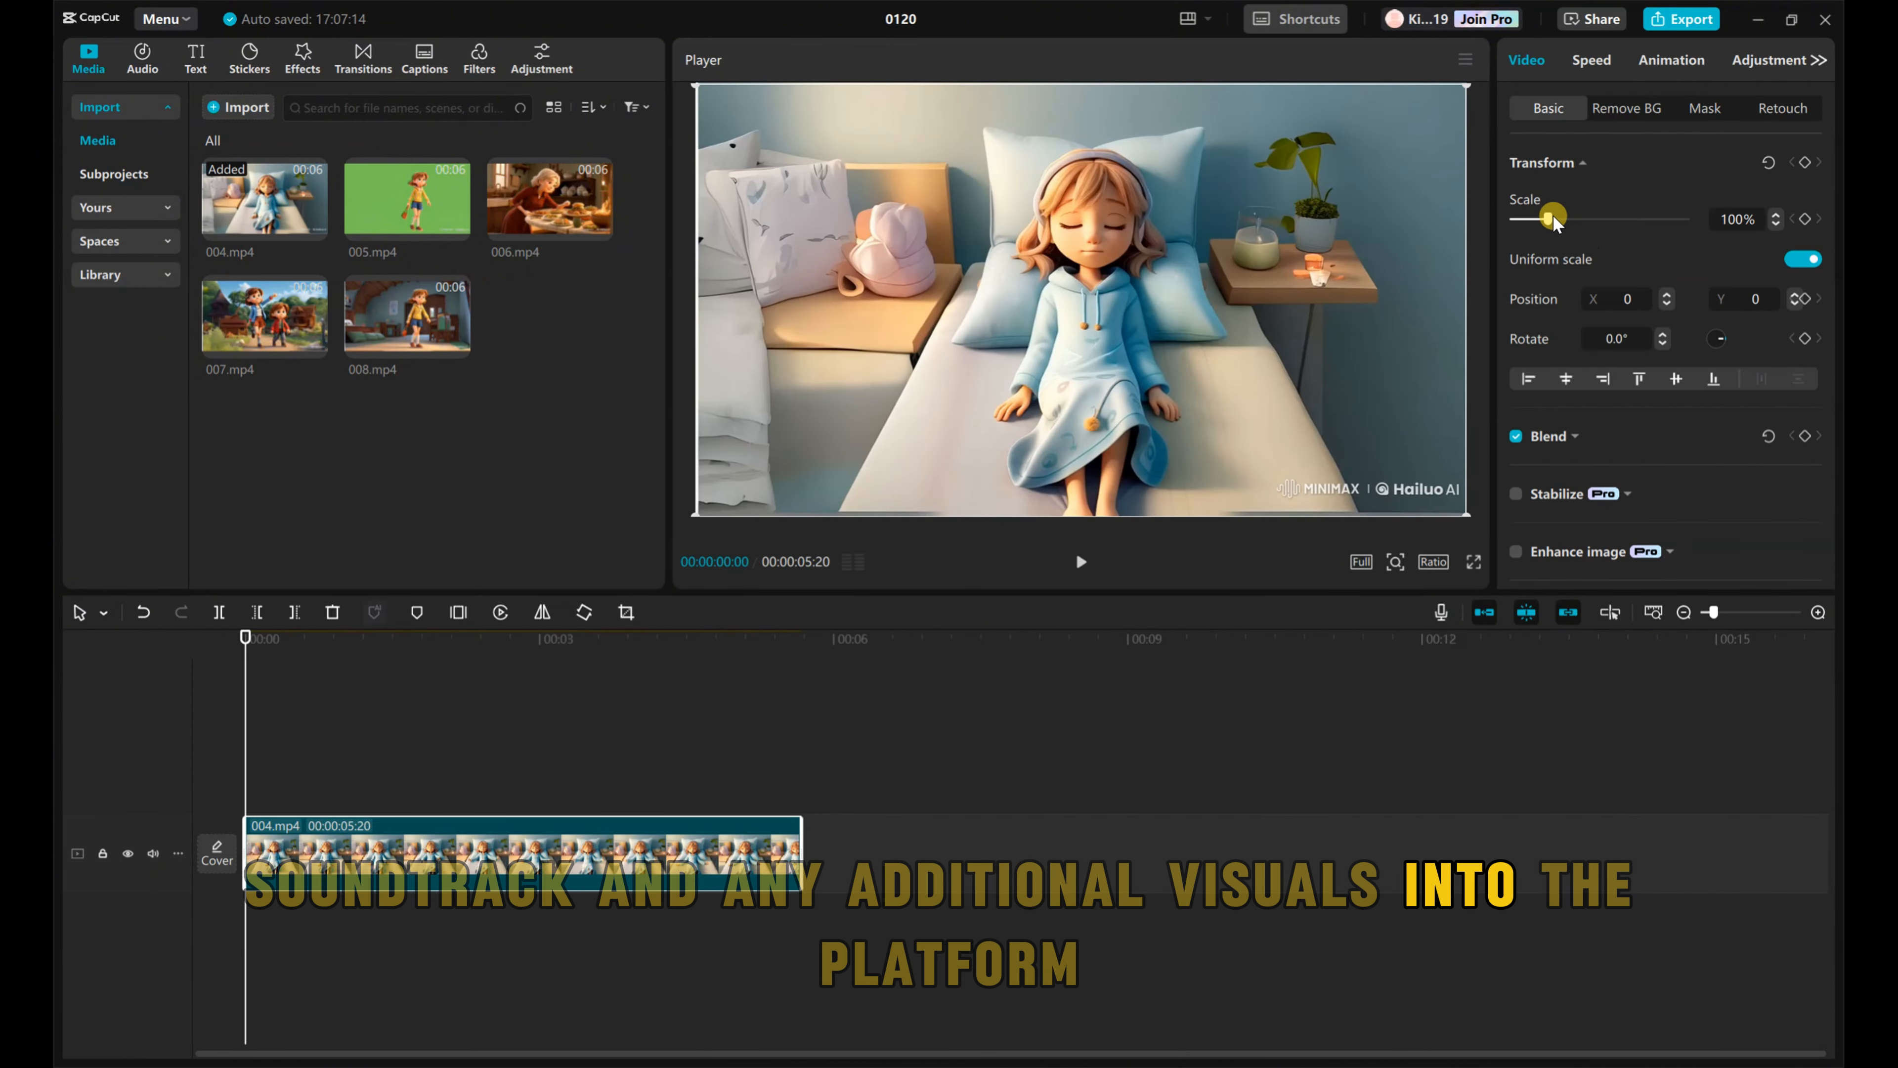
left_click_drag(1553, 222, 1551, 226)
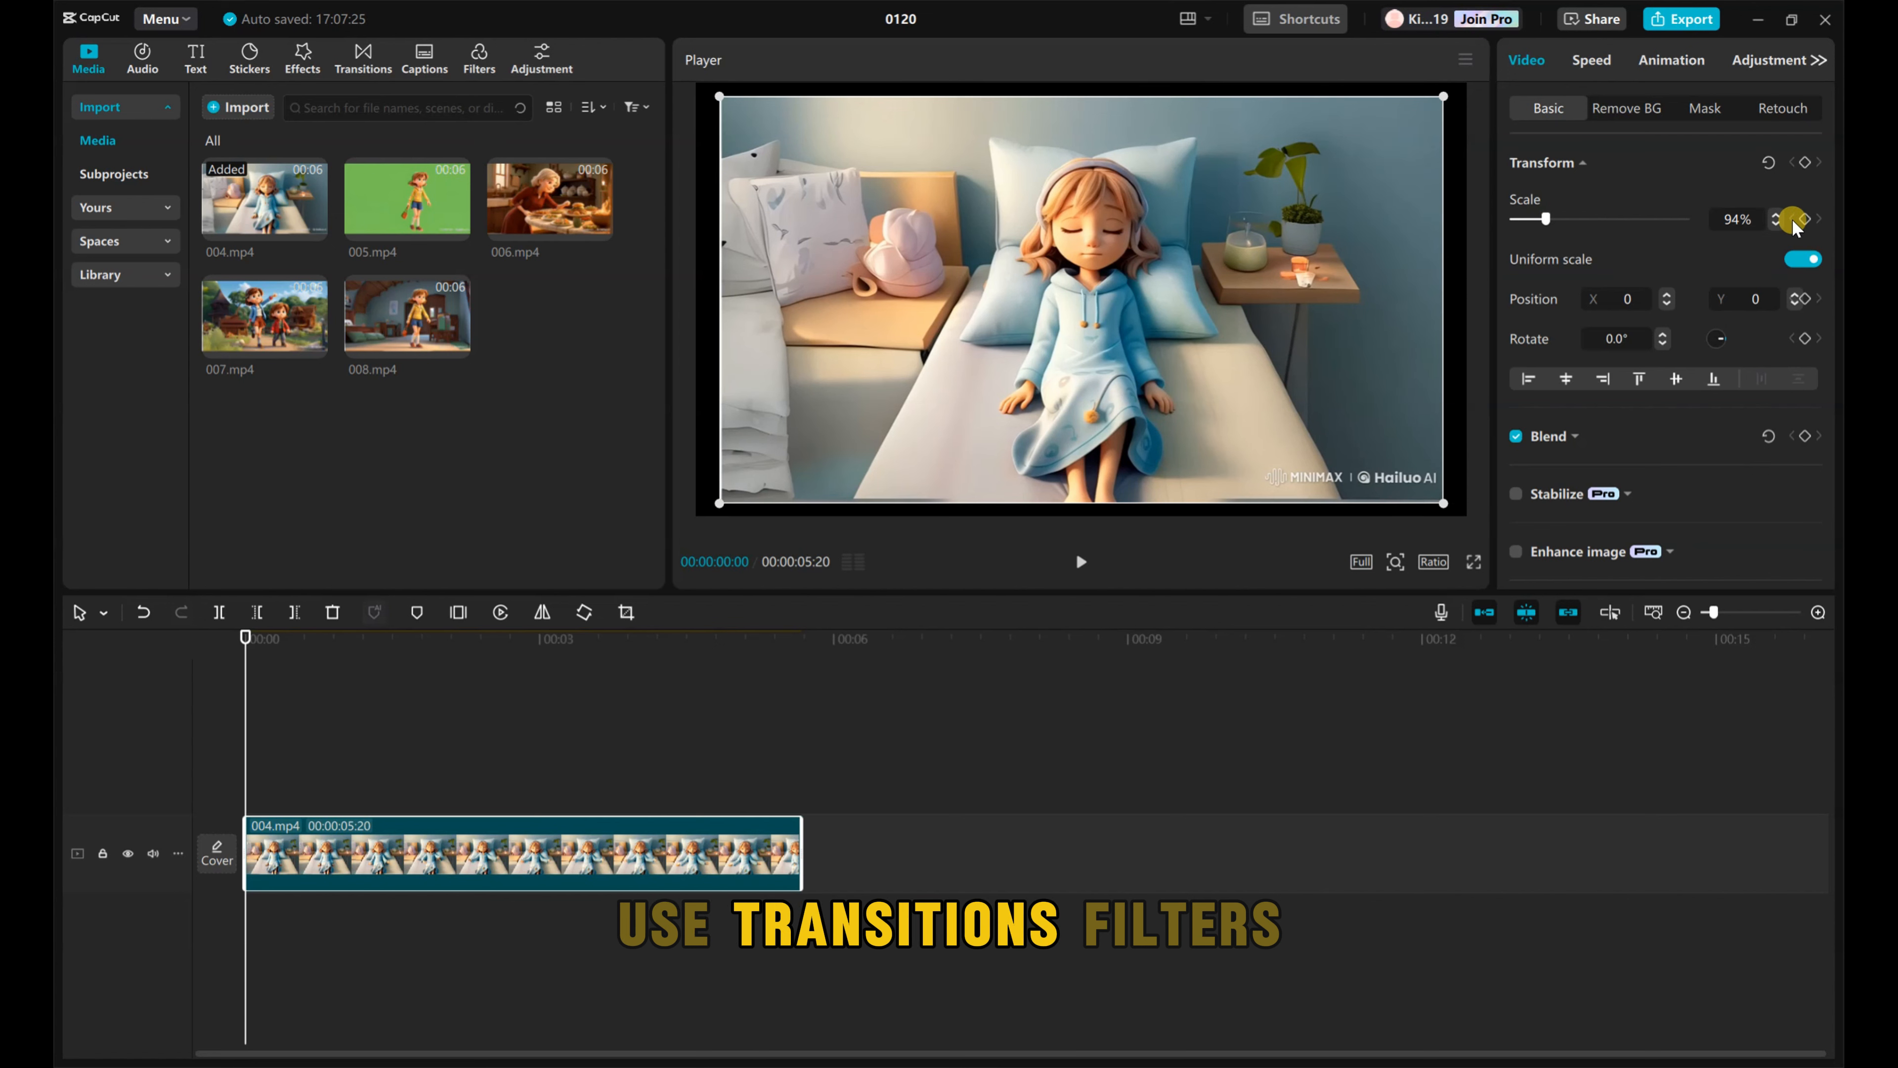
Step: Undo the last scale change on 004.mp4 and append 008.mp4 directly after it on the timeline
key("ctrl+z")
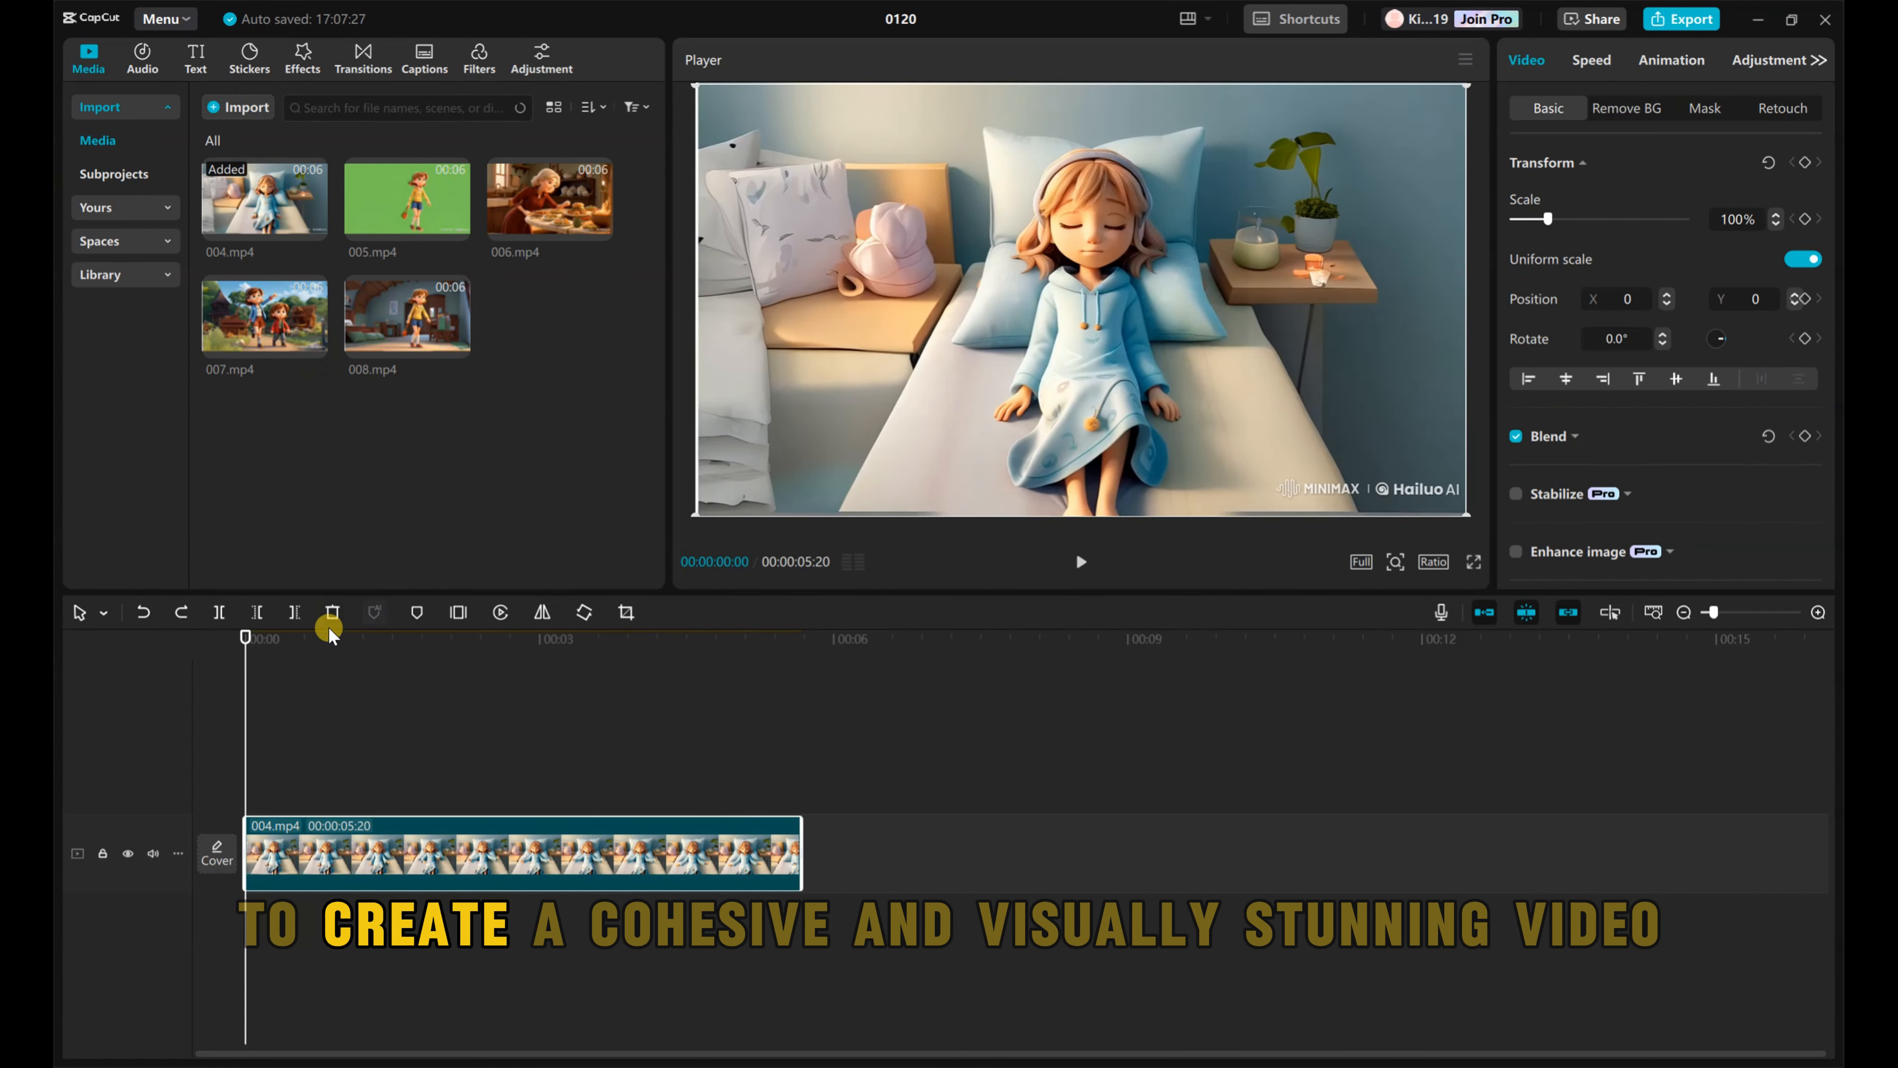
left_click_drag(245, 637, 852, 712)
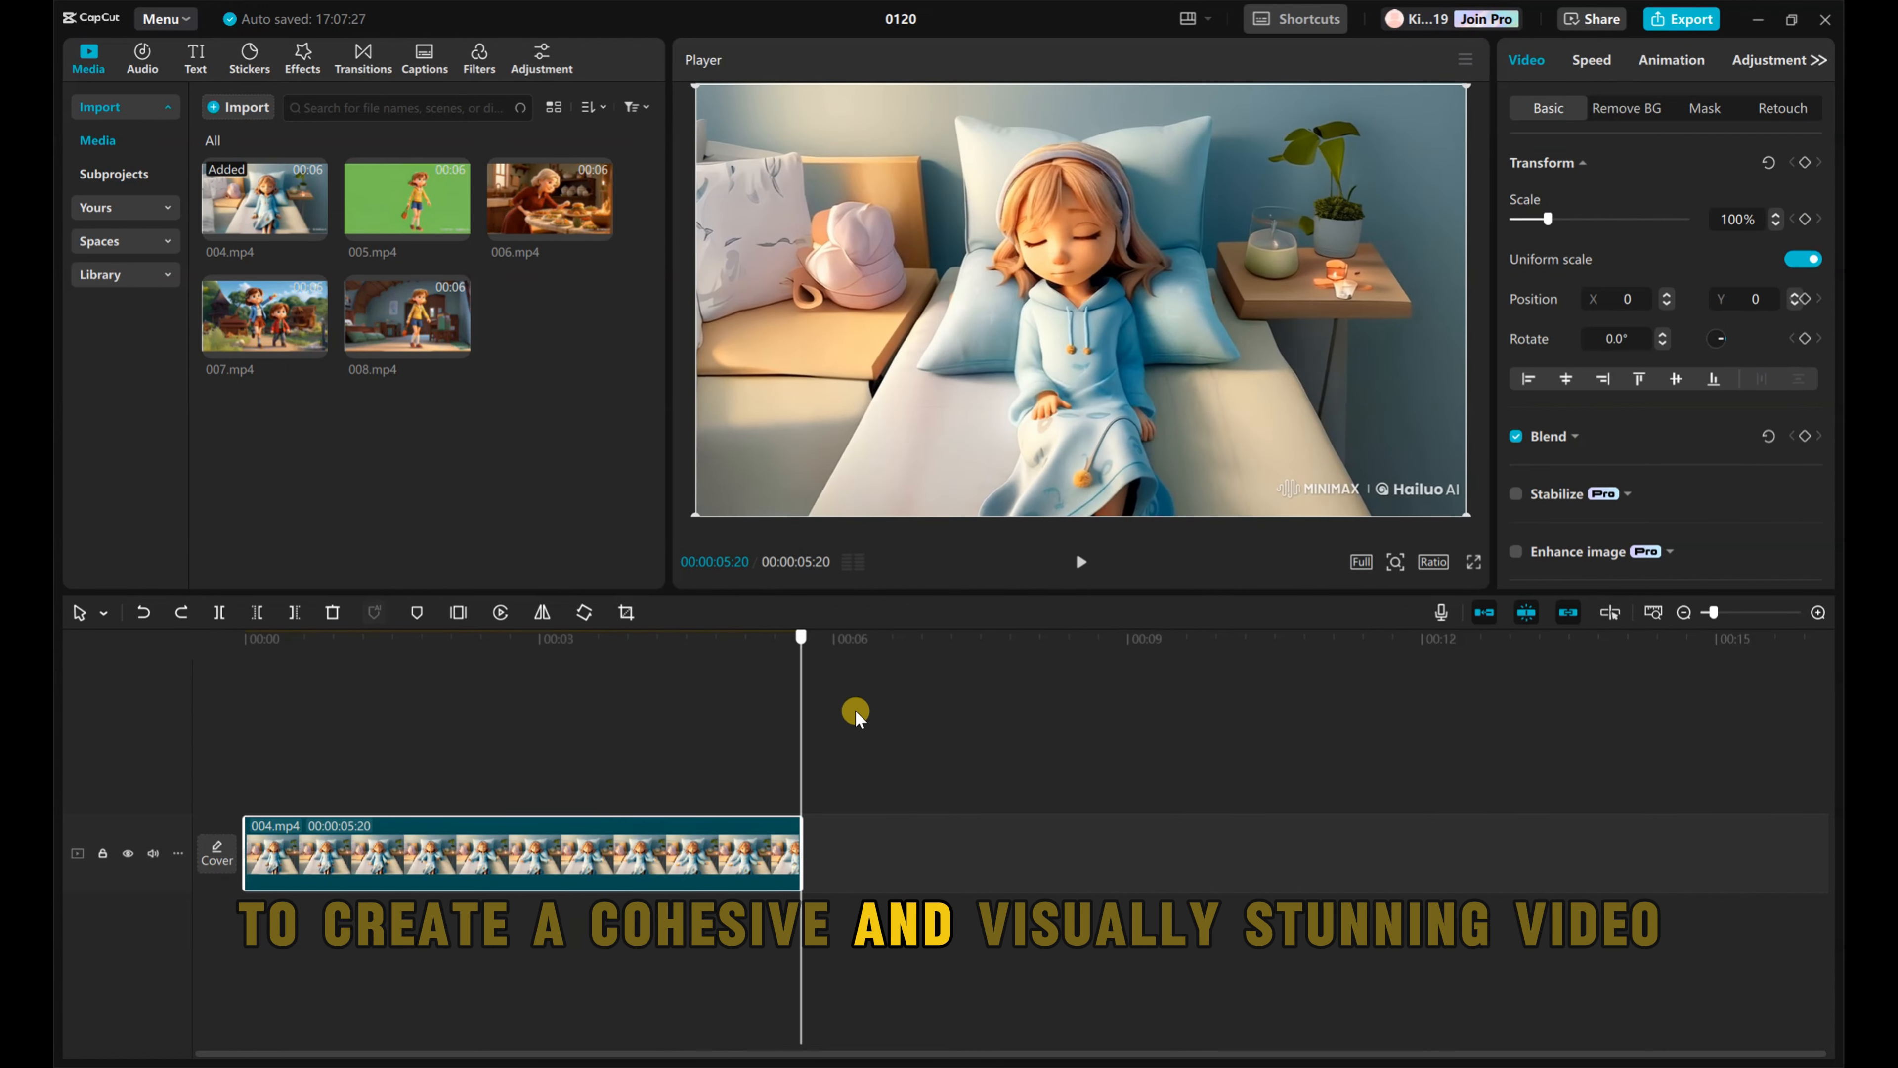
left_click(403, 314)
left_click(455, 343)
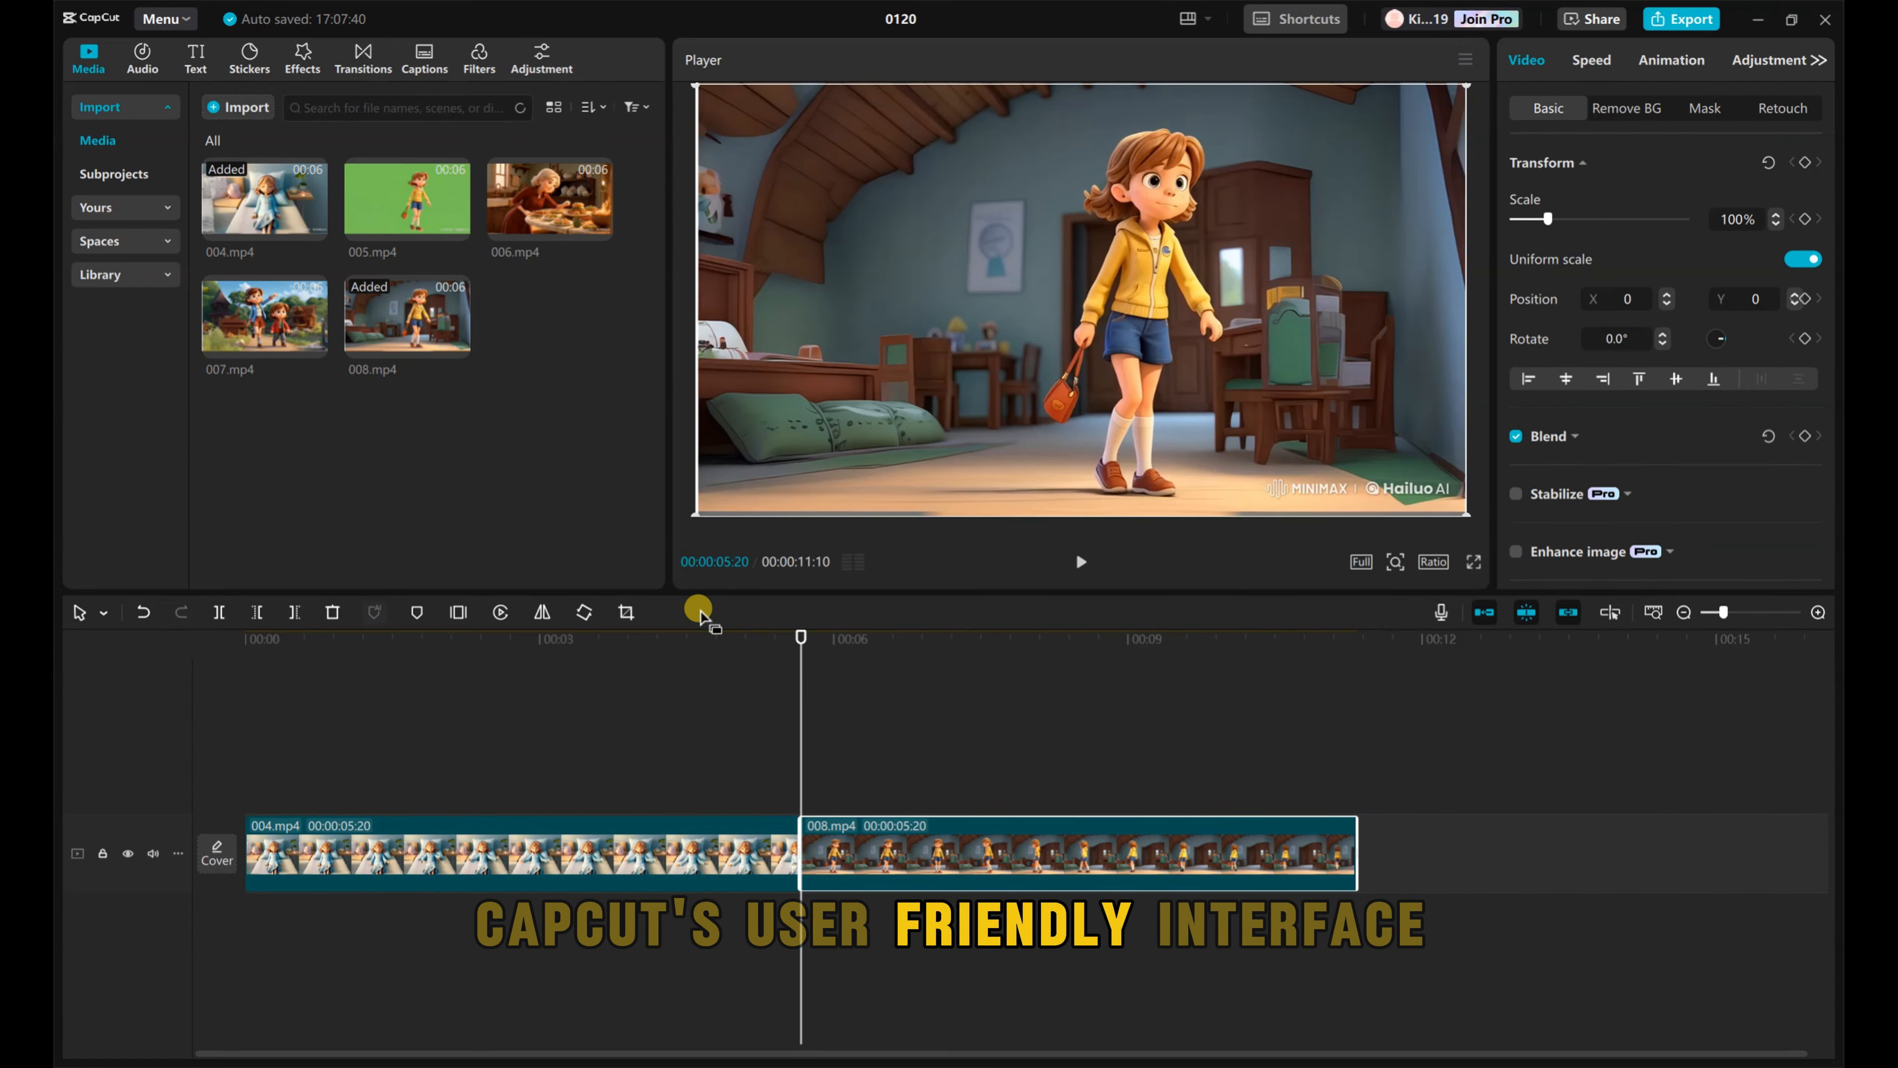
Step: Append 007.mp4, 006.mp4 and 005.mp4 in that order after 008.mp4 on the timeline
left_click_drag(801, 637, 1362, 711)
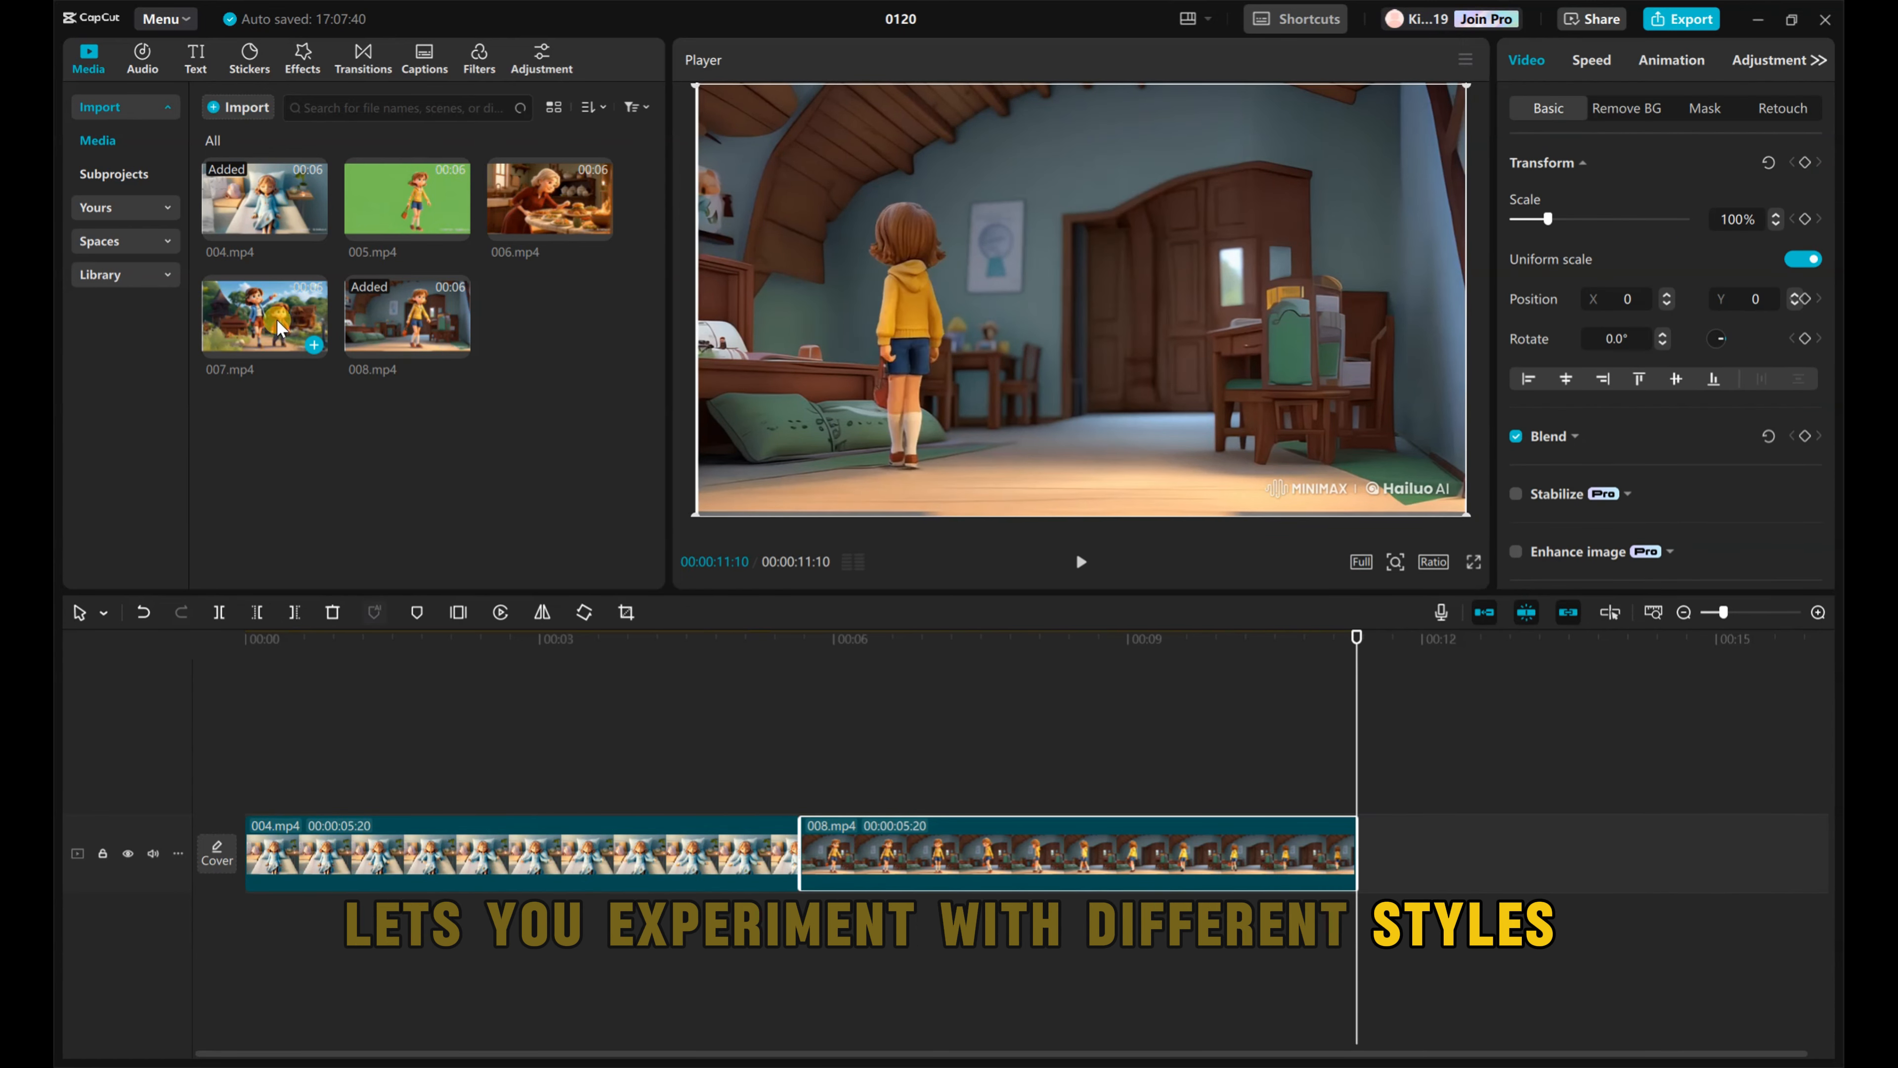
left_click(312, 343)
left_click(1683, 615)
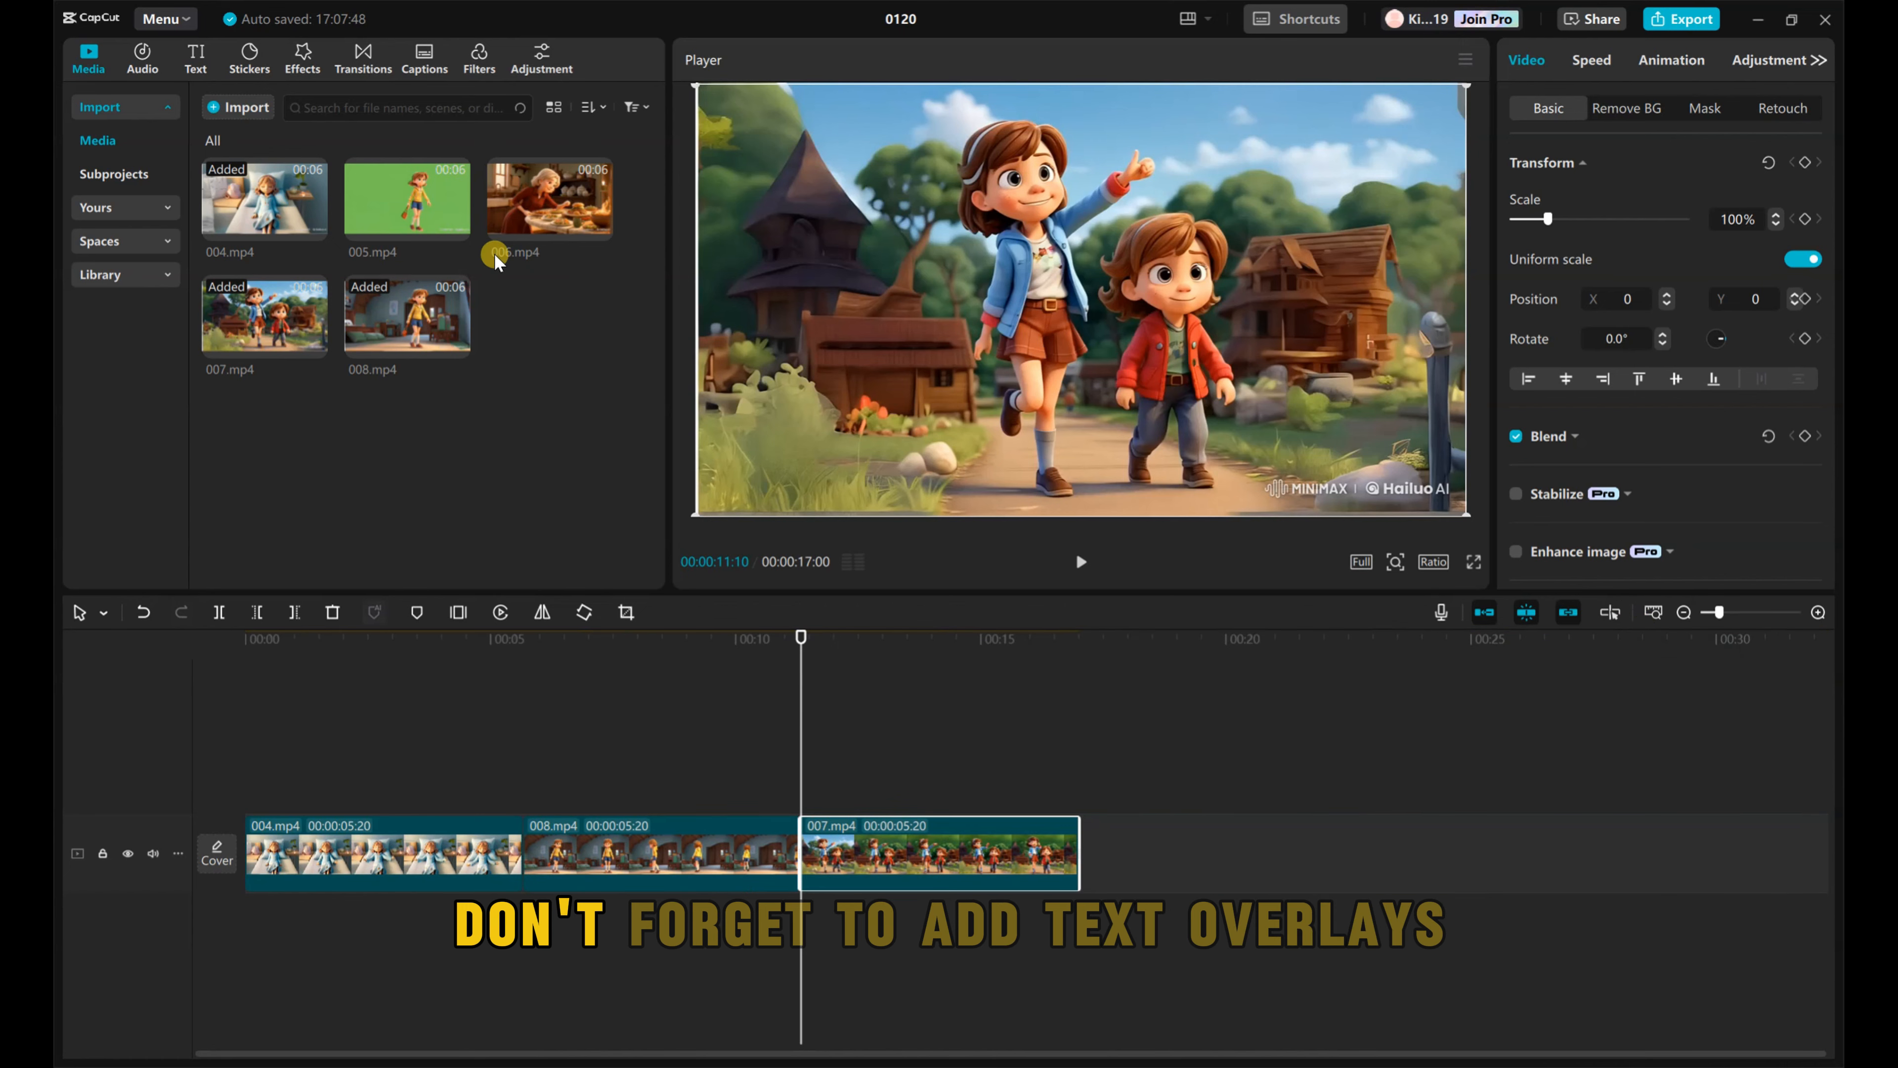
left_click_drag(801, 643, 1451, 660)
left_click(599, 227)
left_click(457, 227)
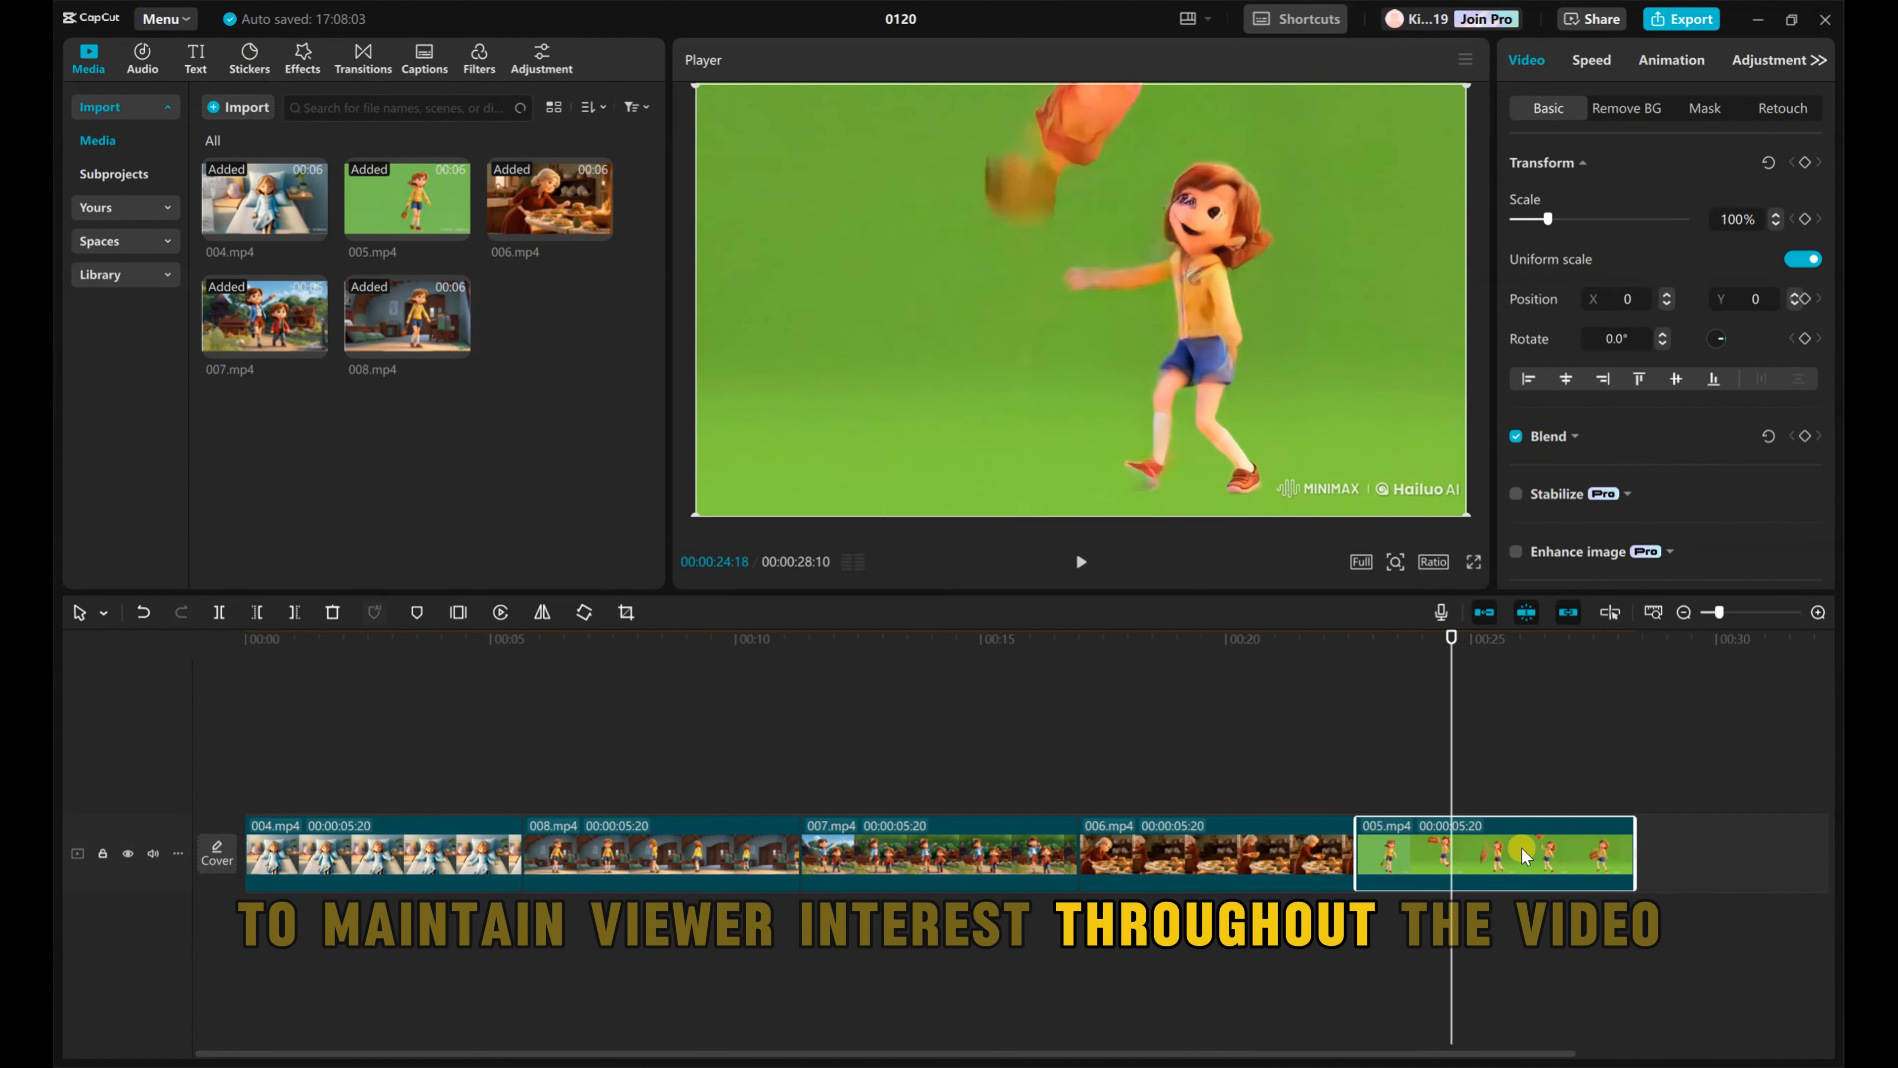
Step: Key out the green background of 005.mp4 with Chroma key at intensity 47, feather edge 17 and clean up edge 37, and preview it
left_click(1626, 108)
left_click(1515, 261)
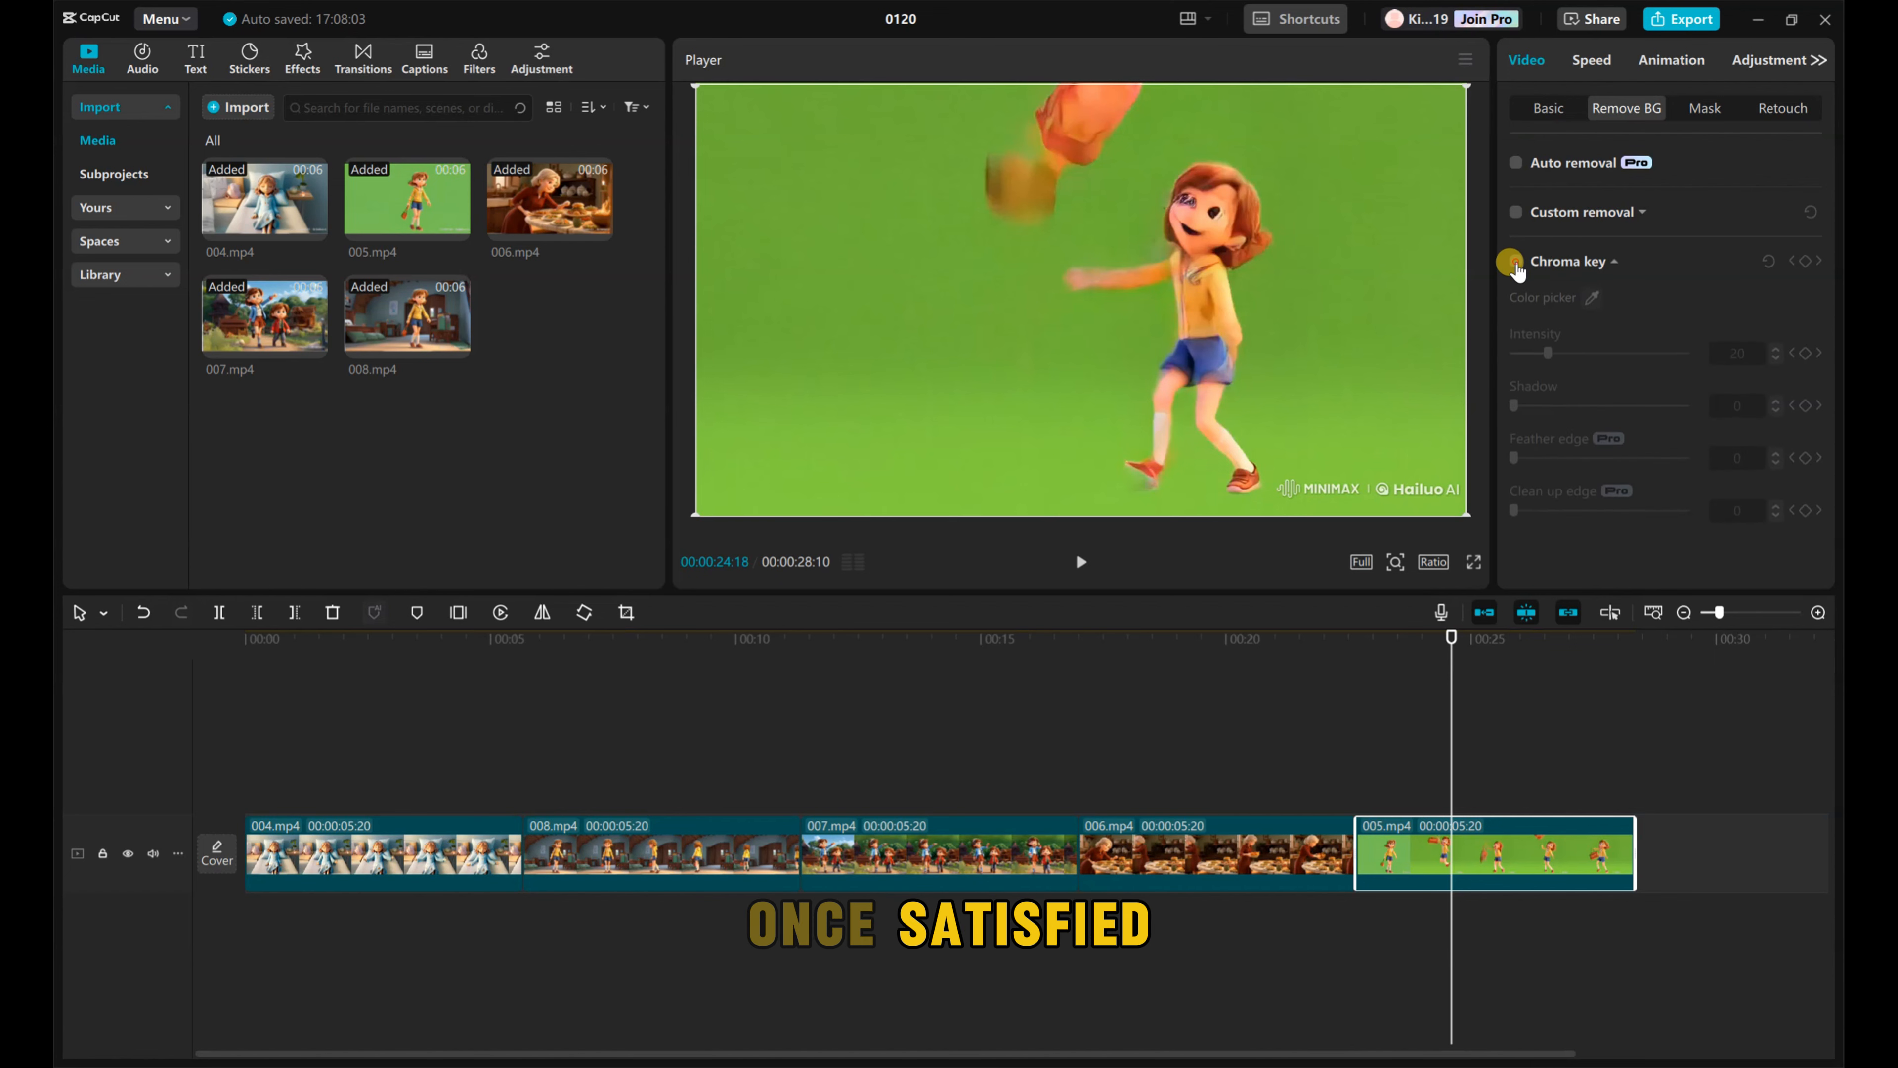
left_click(1351, 345)
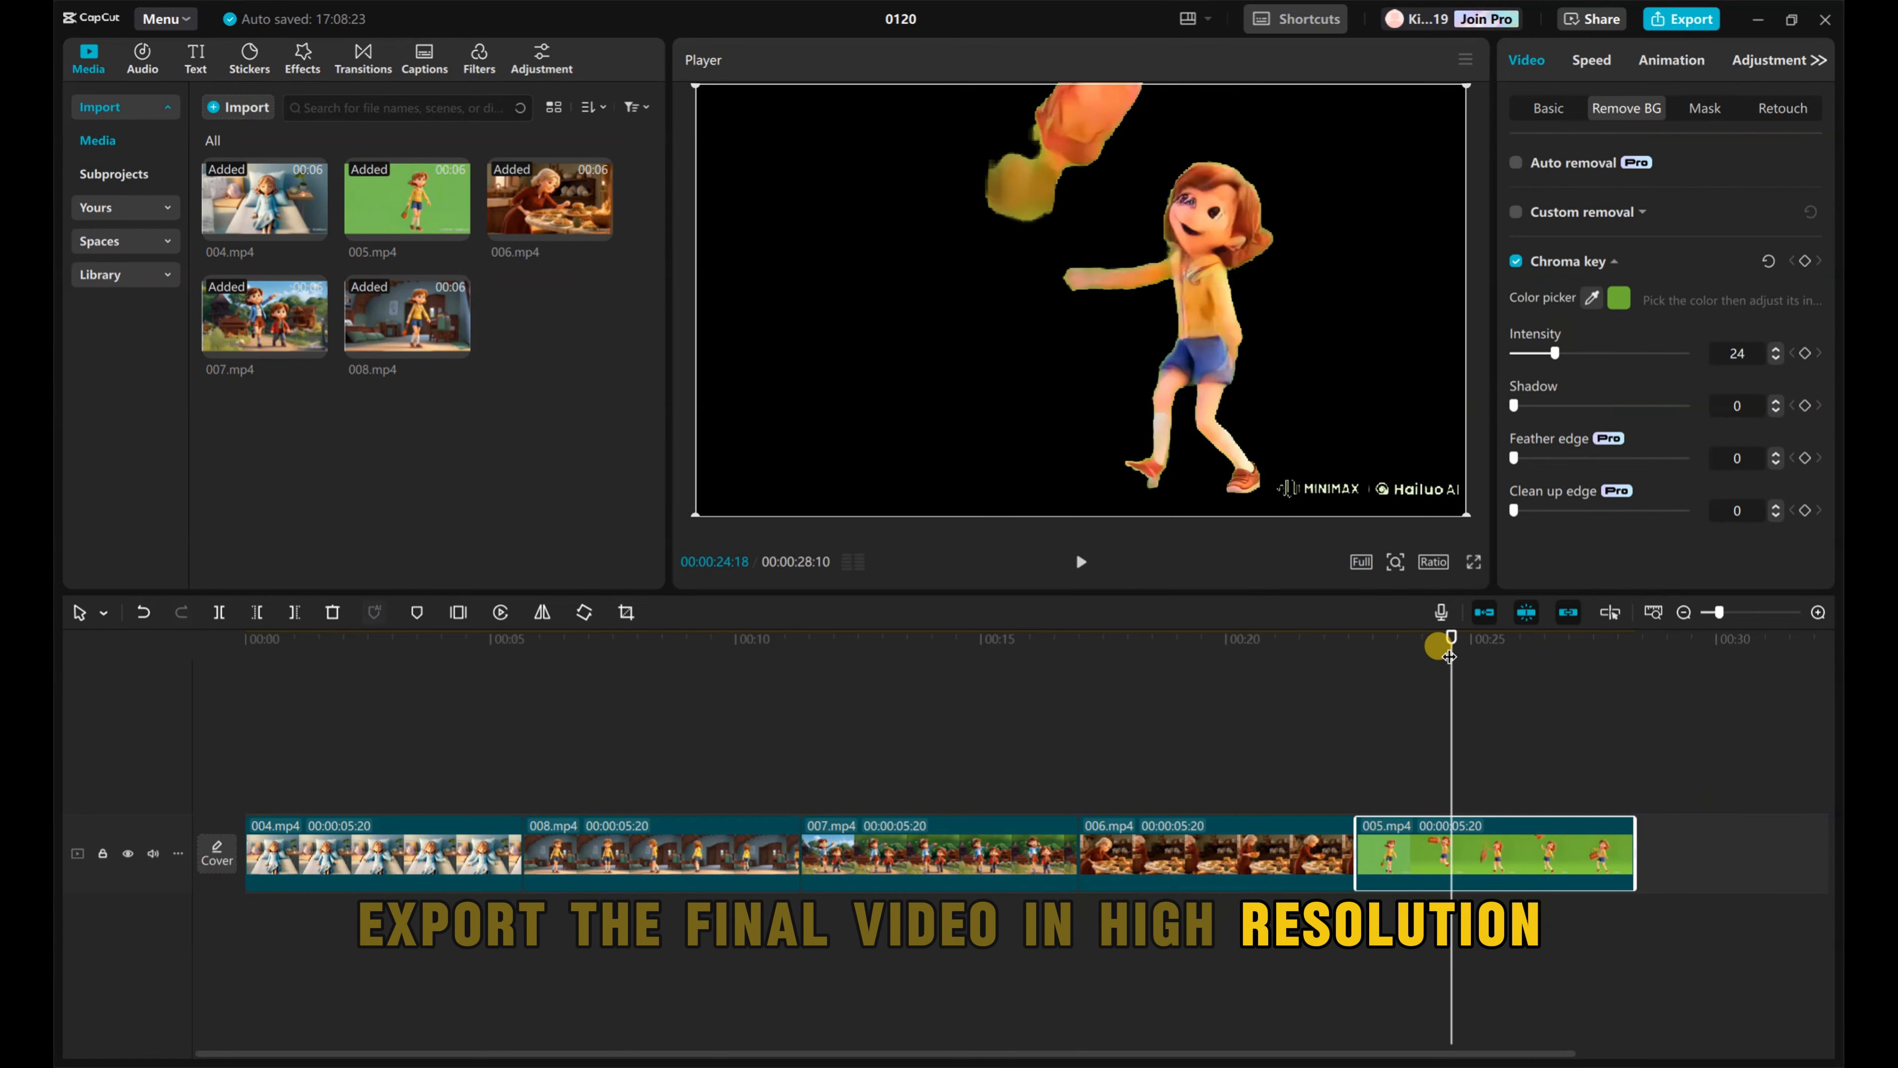
left_click_drag(1551, 354, 1596, 357)
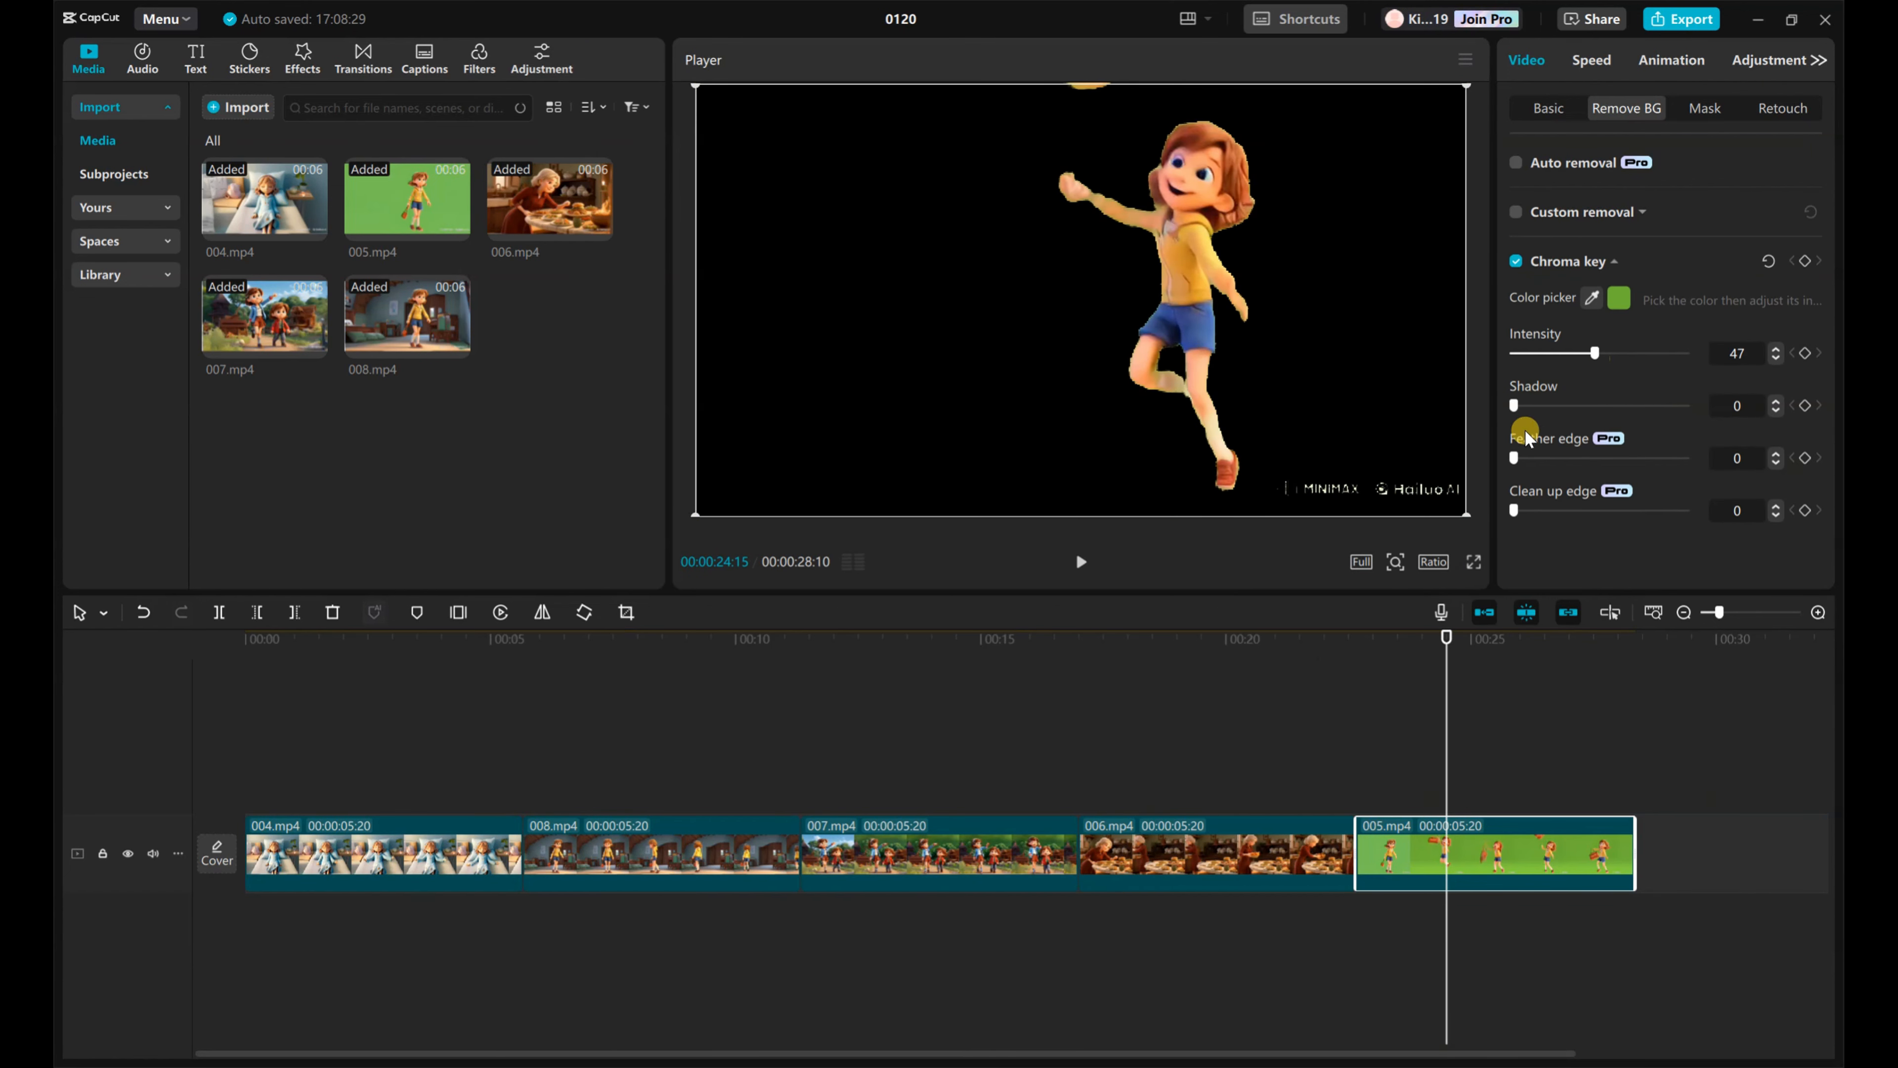
left_click_drag(1515, 458, 1545, 459)
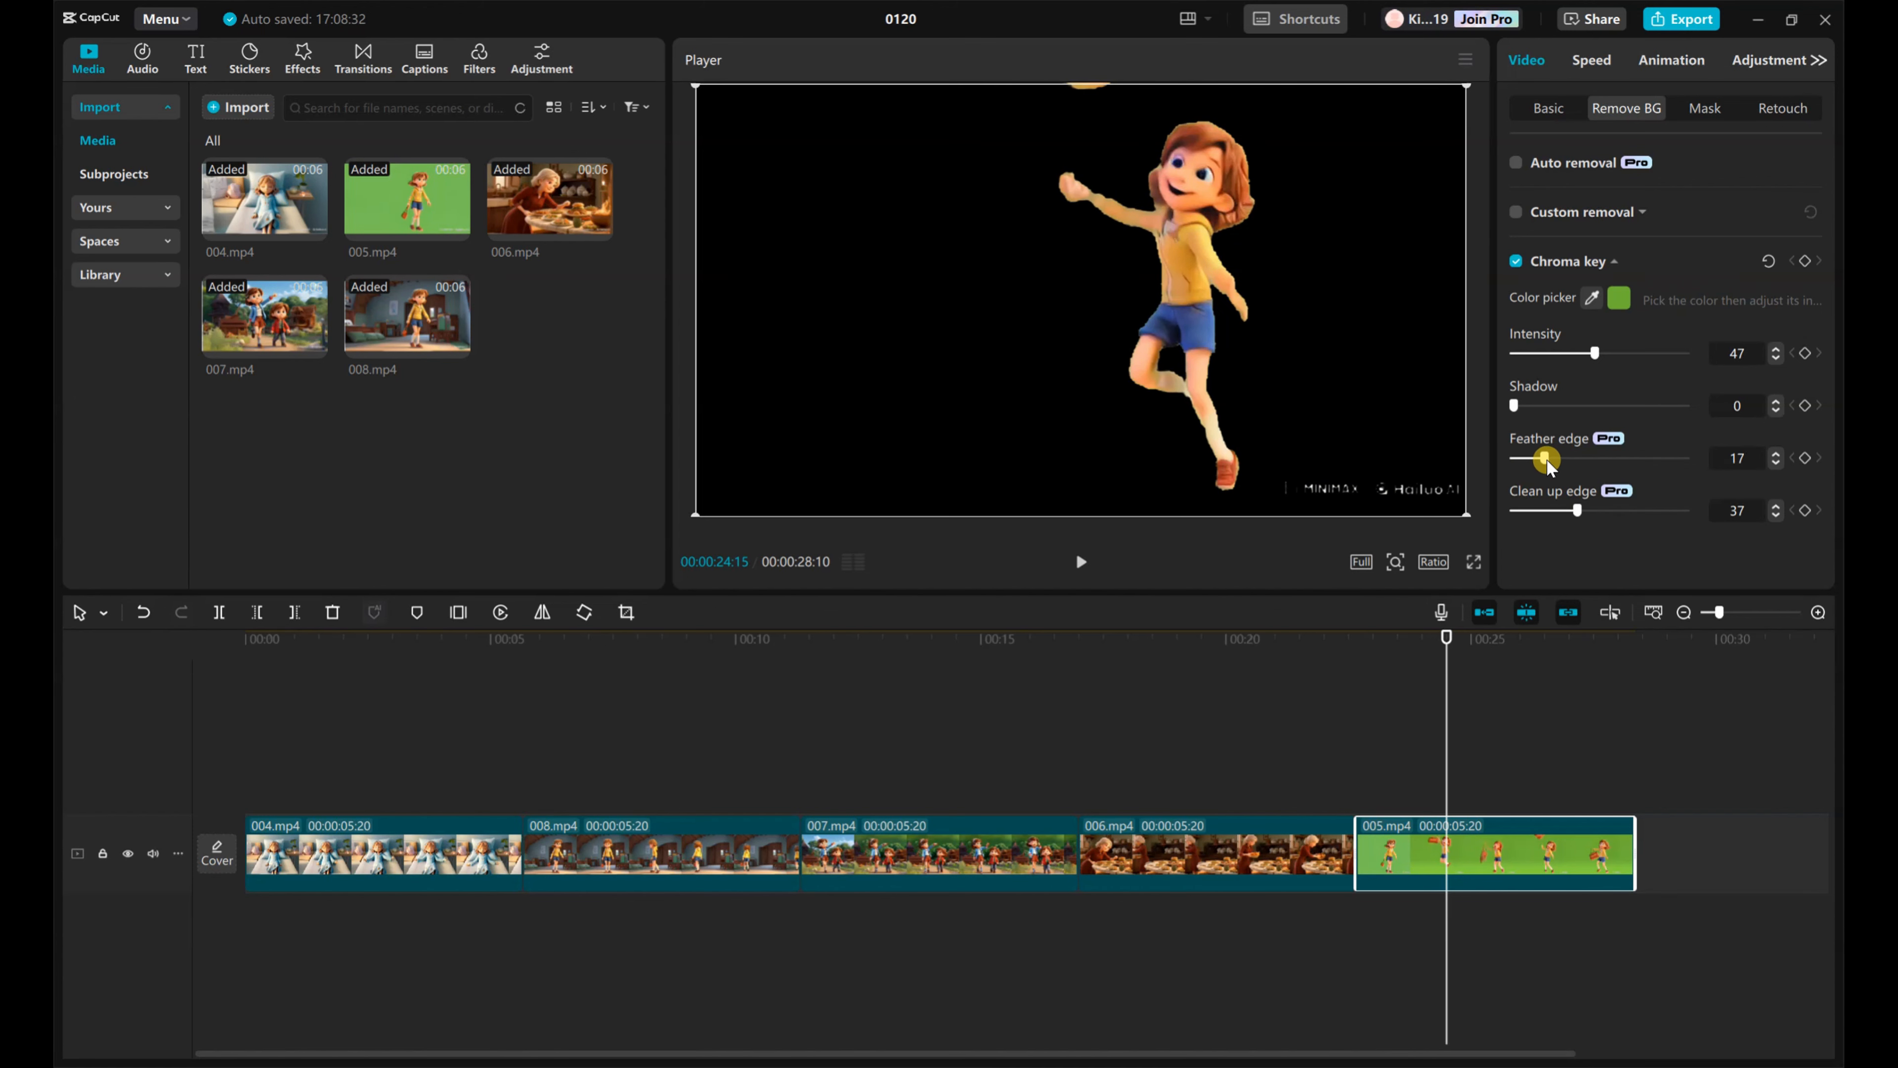
left_click_drag(1443, 638, 1348, 643)
key("space")
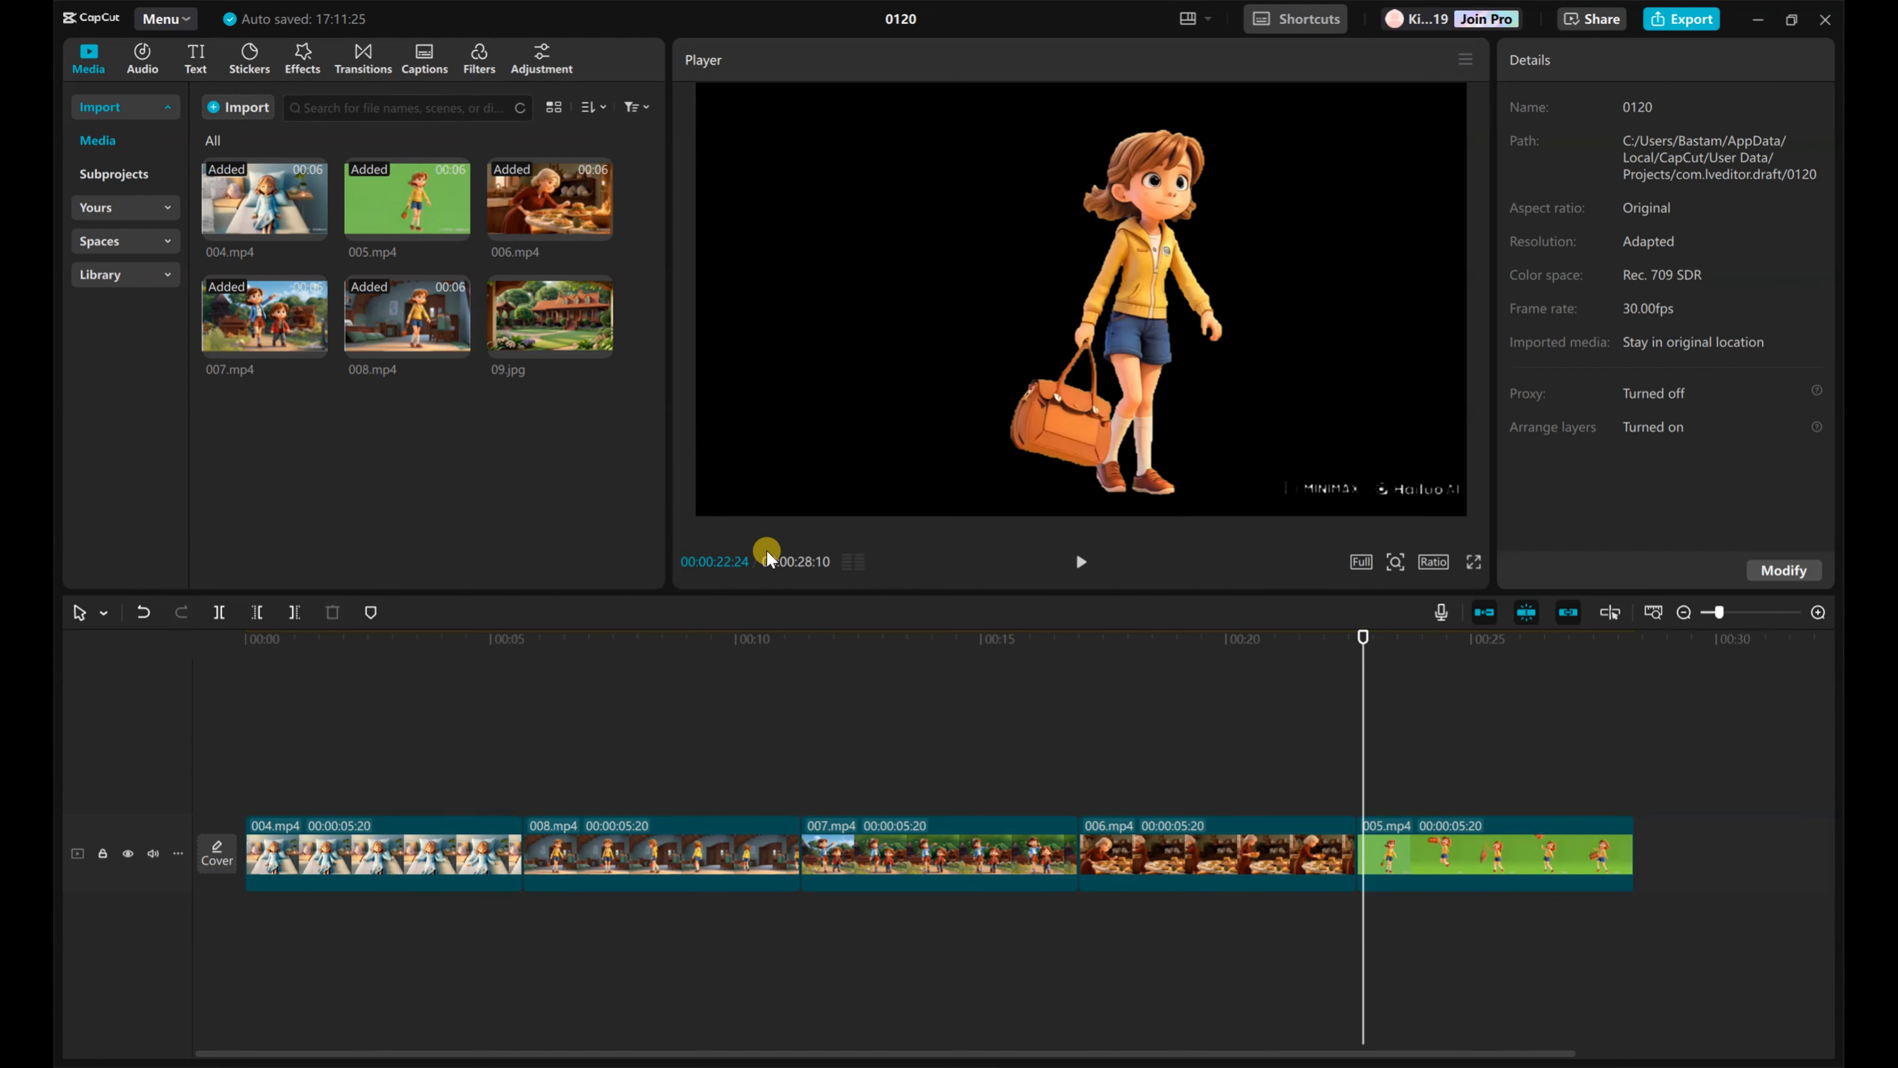
Step: Add the garden house image 09.jpg to the timeline at the end of 006.mp4 and mirror it
left_click(603, 344)
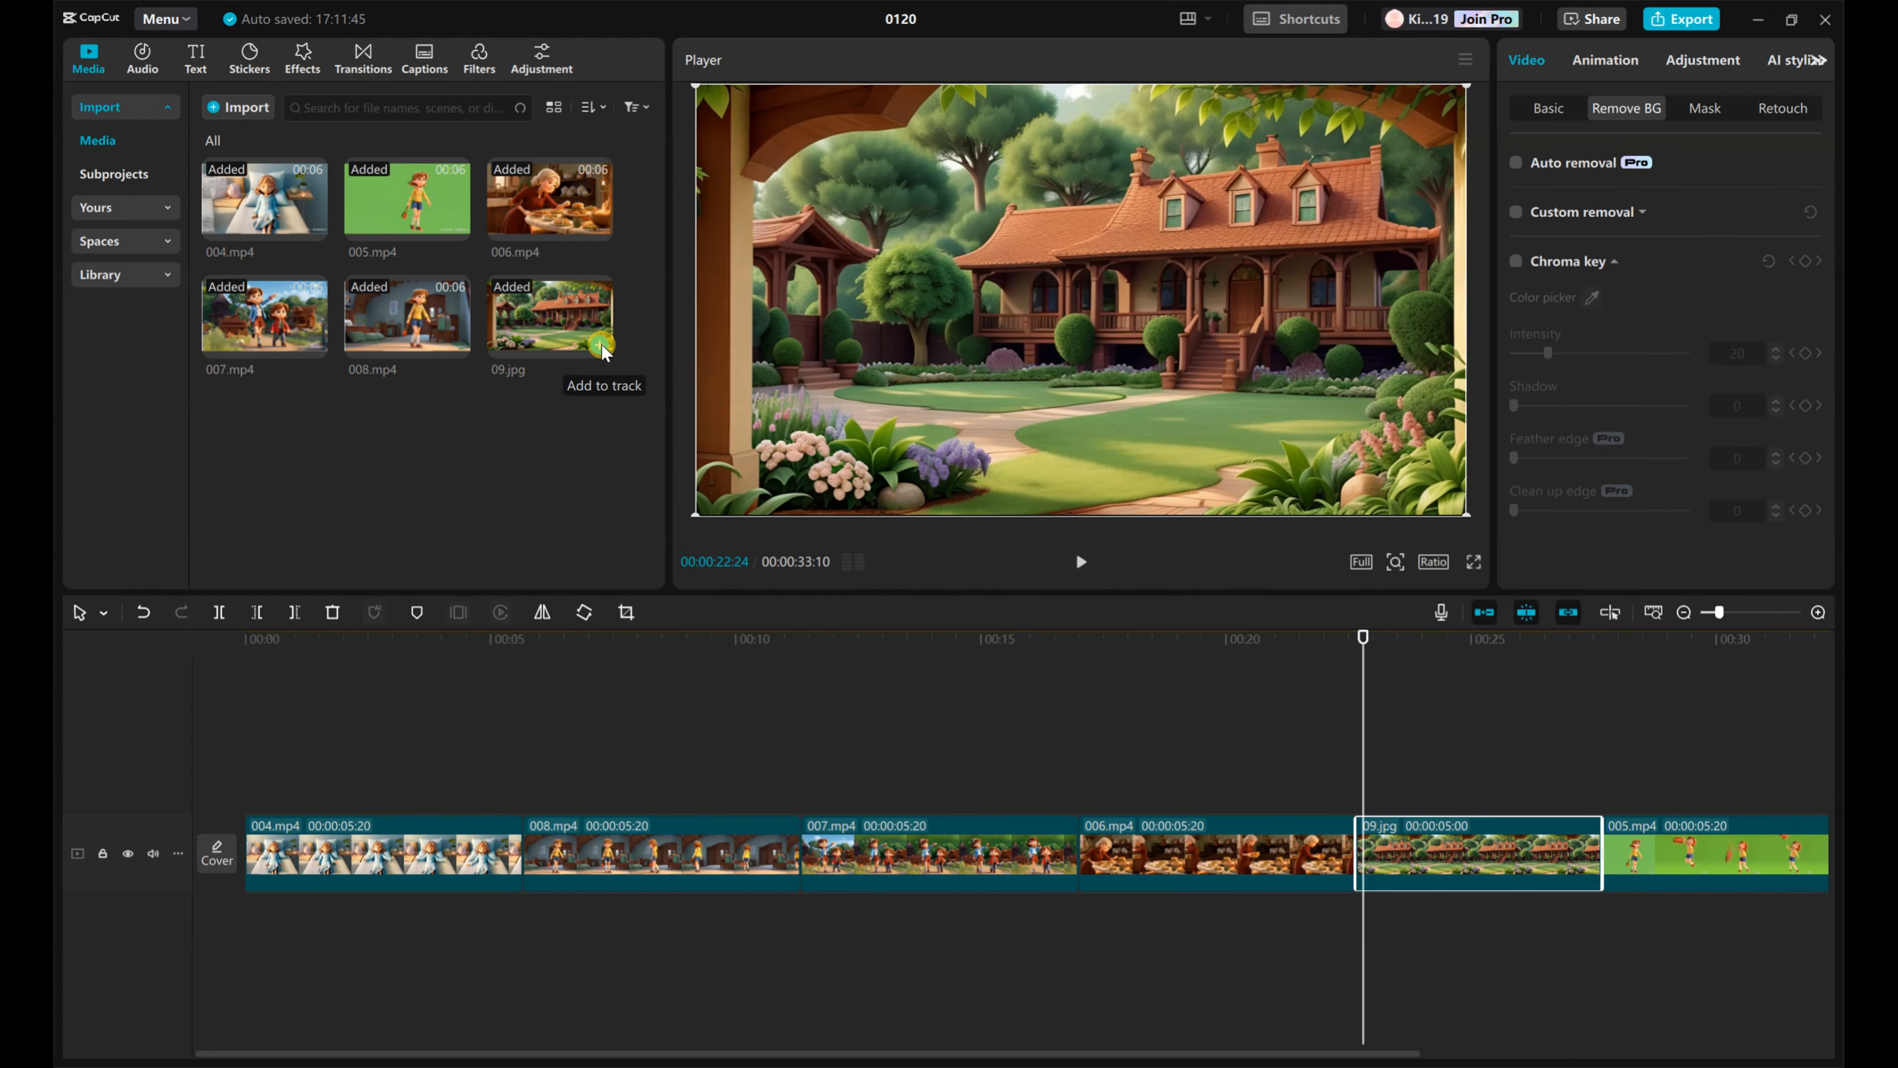
mouse_move(1476, 852)
left_mouse_down()
mouse_move(1471, 777)
mouse_move(1493, 850)
left_mouse_up()
left_click(541, 613)
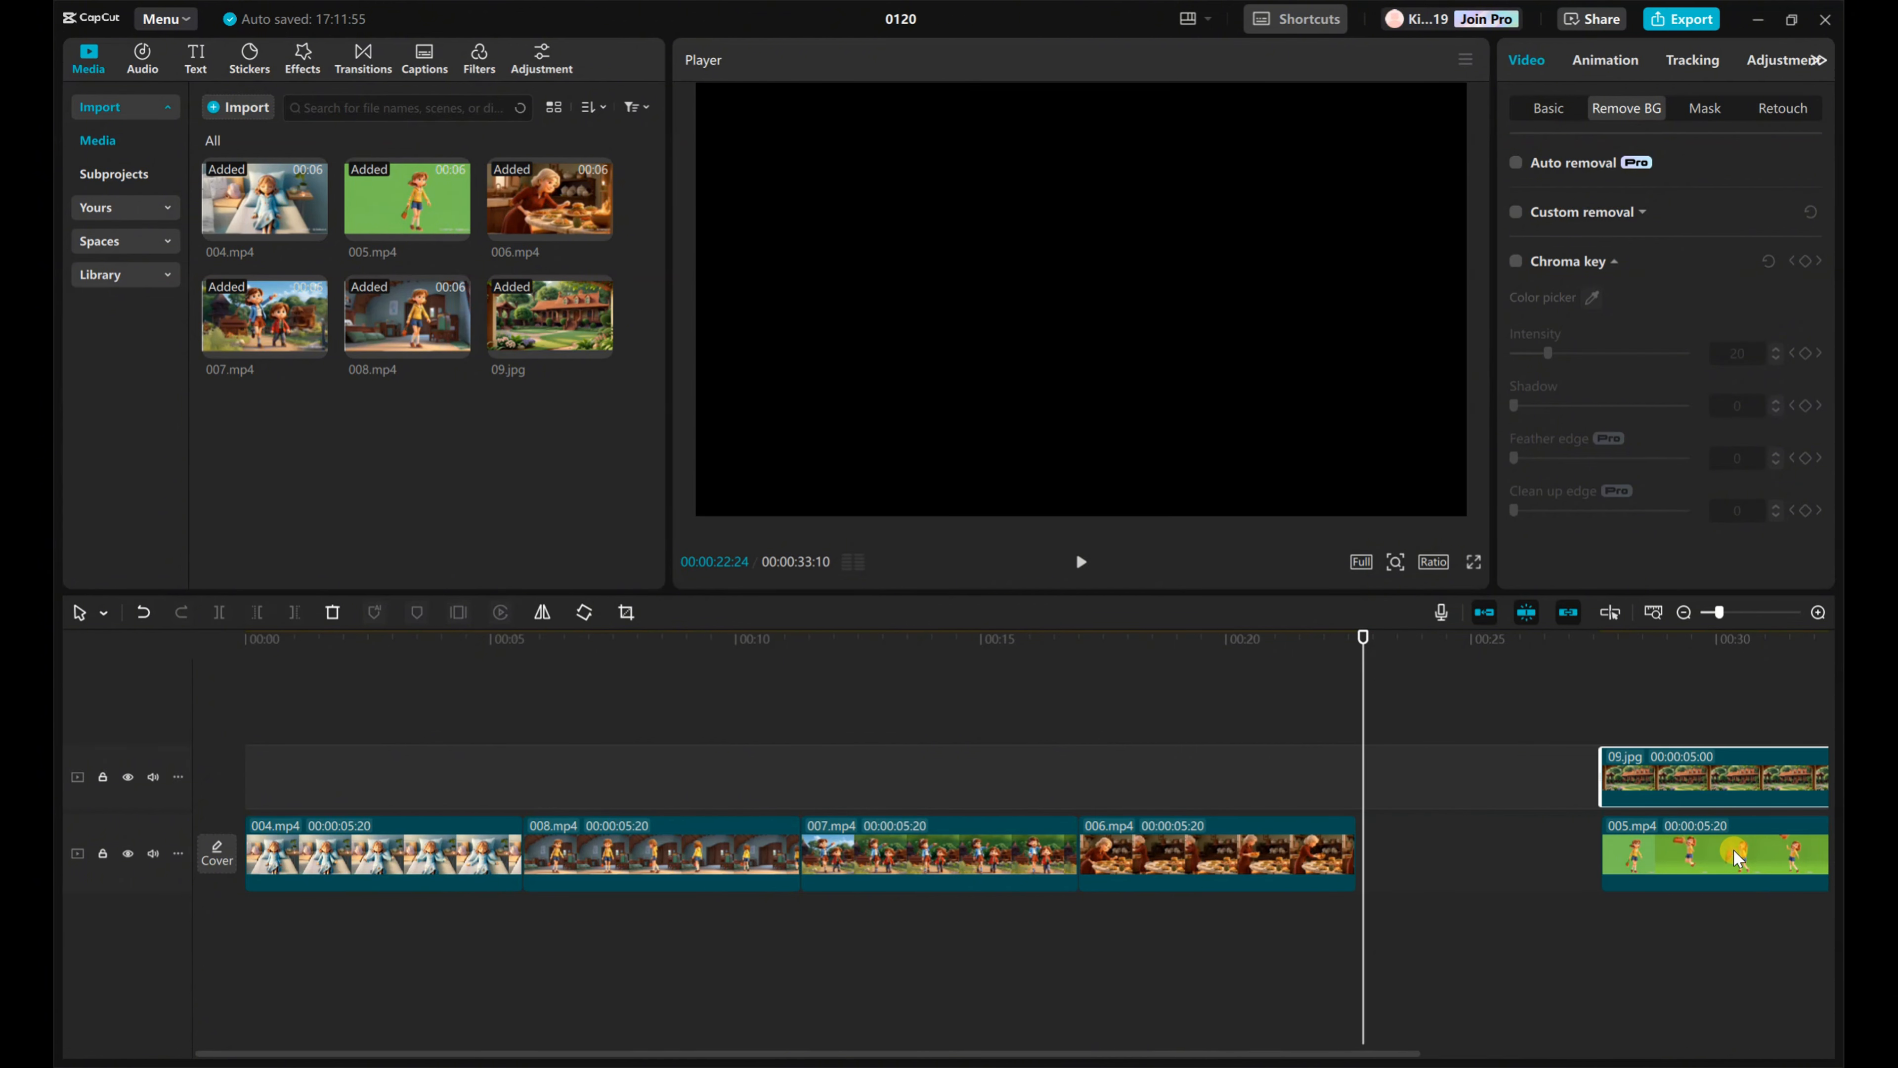
Step: Overlay 005.mp4 on 09.jpg right after 006.mp4, extend the image to the overlay's 5:20 length, and preview the composite
left_click_drag(1733, 853, 1510, 860)
left_click_drag(1532, 783, 1473, 779)
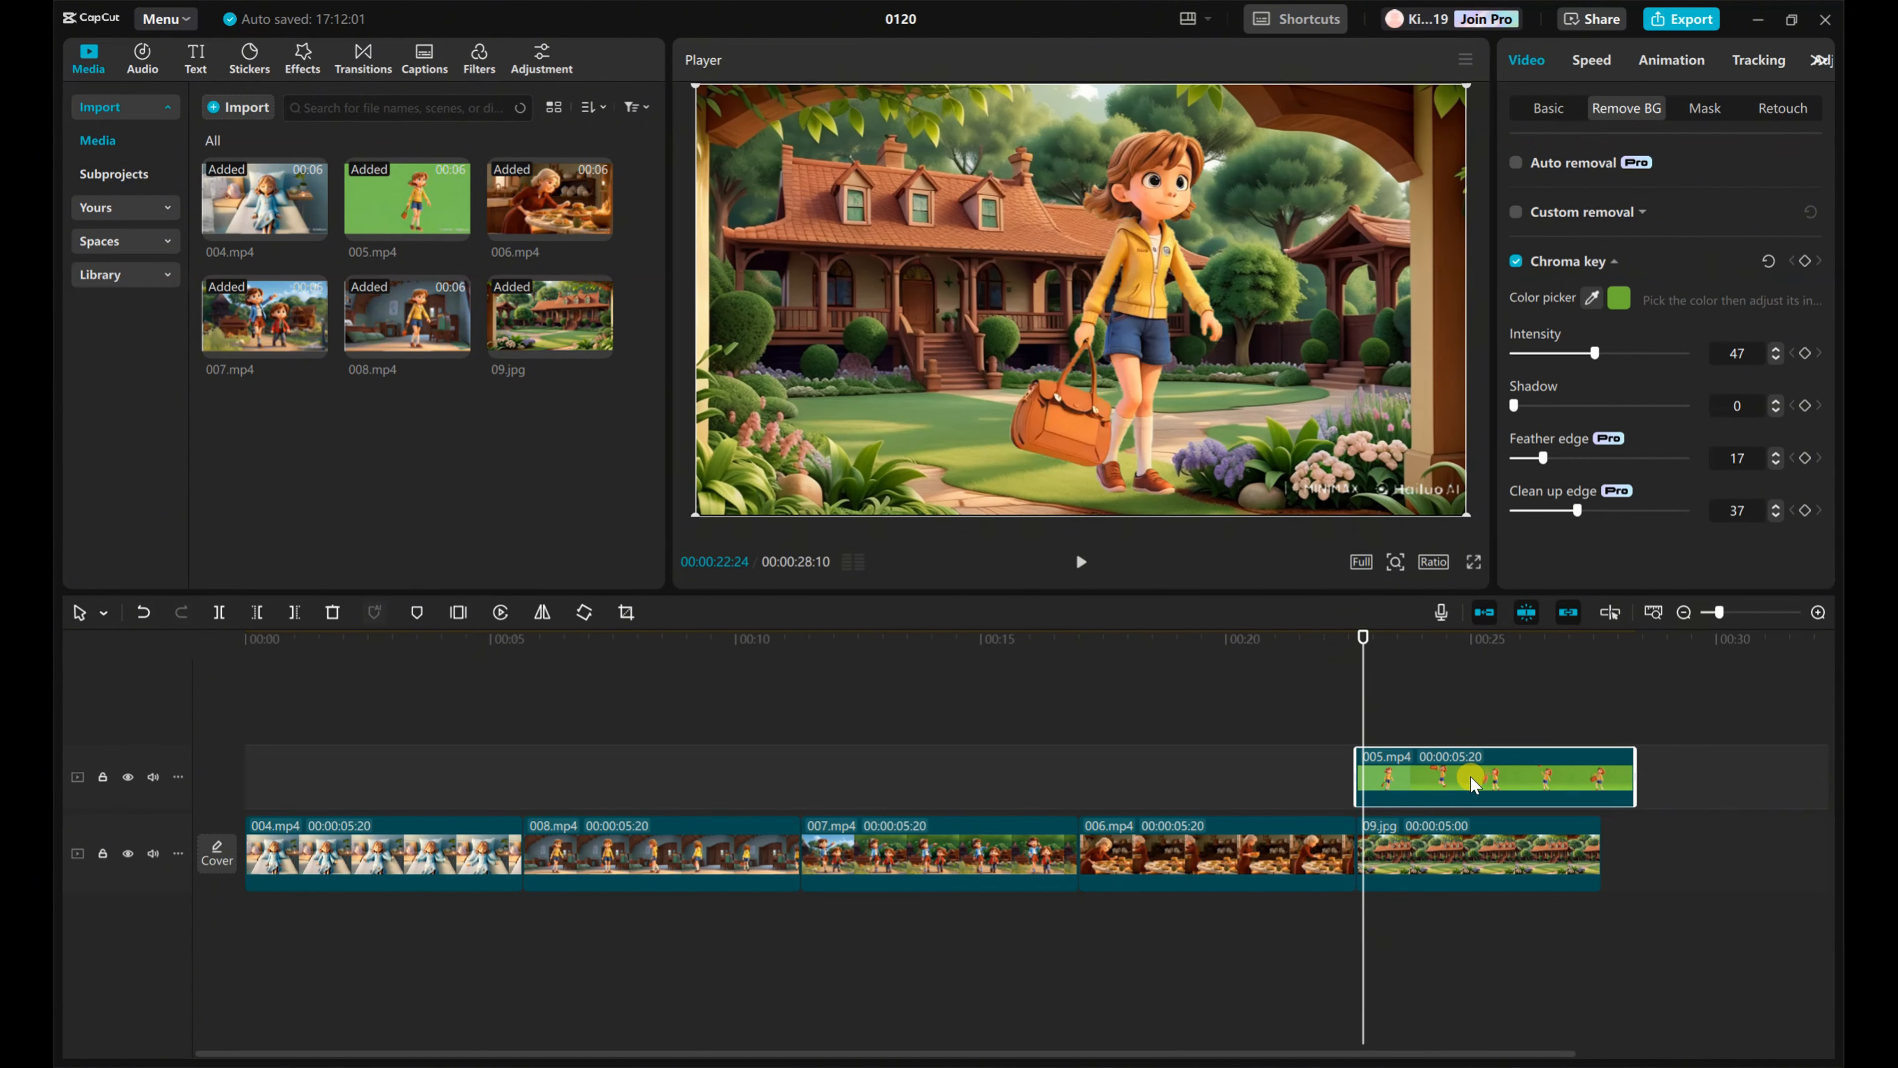
left_click(1525, 855)
left_click_drag(1601, 860, 1635, 860)
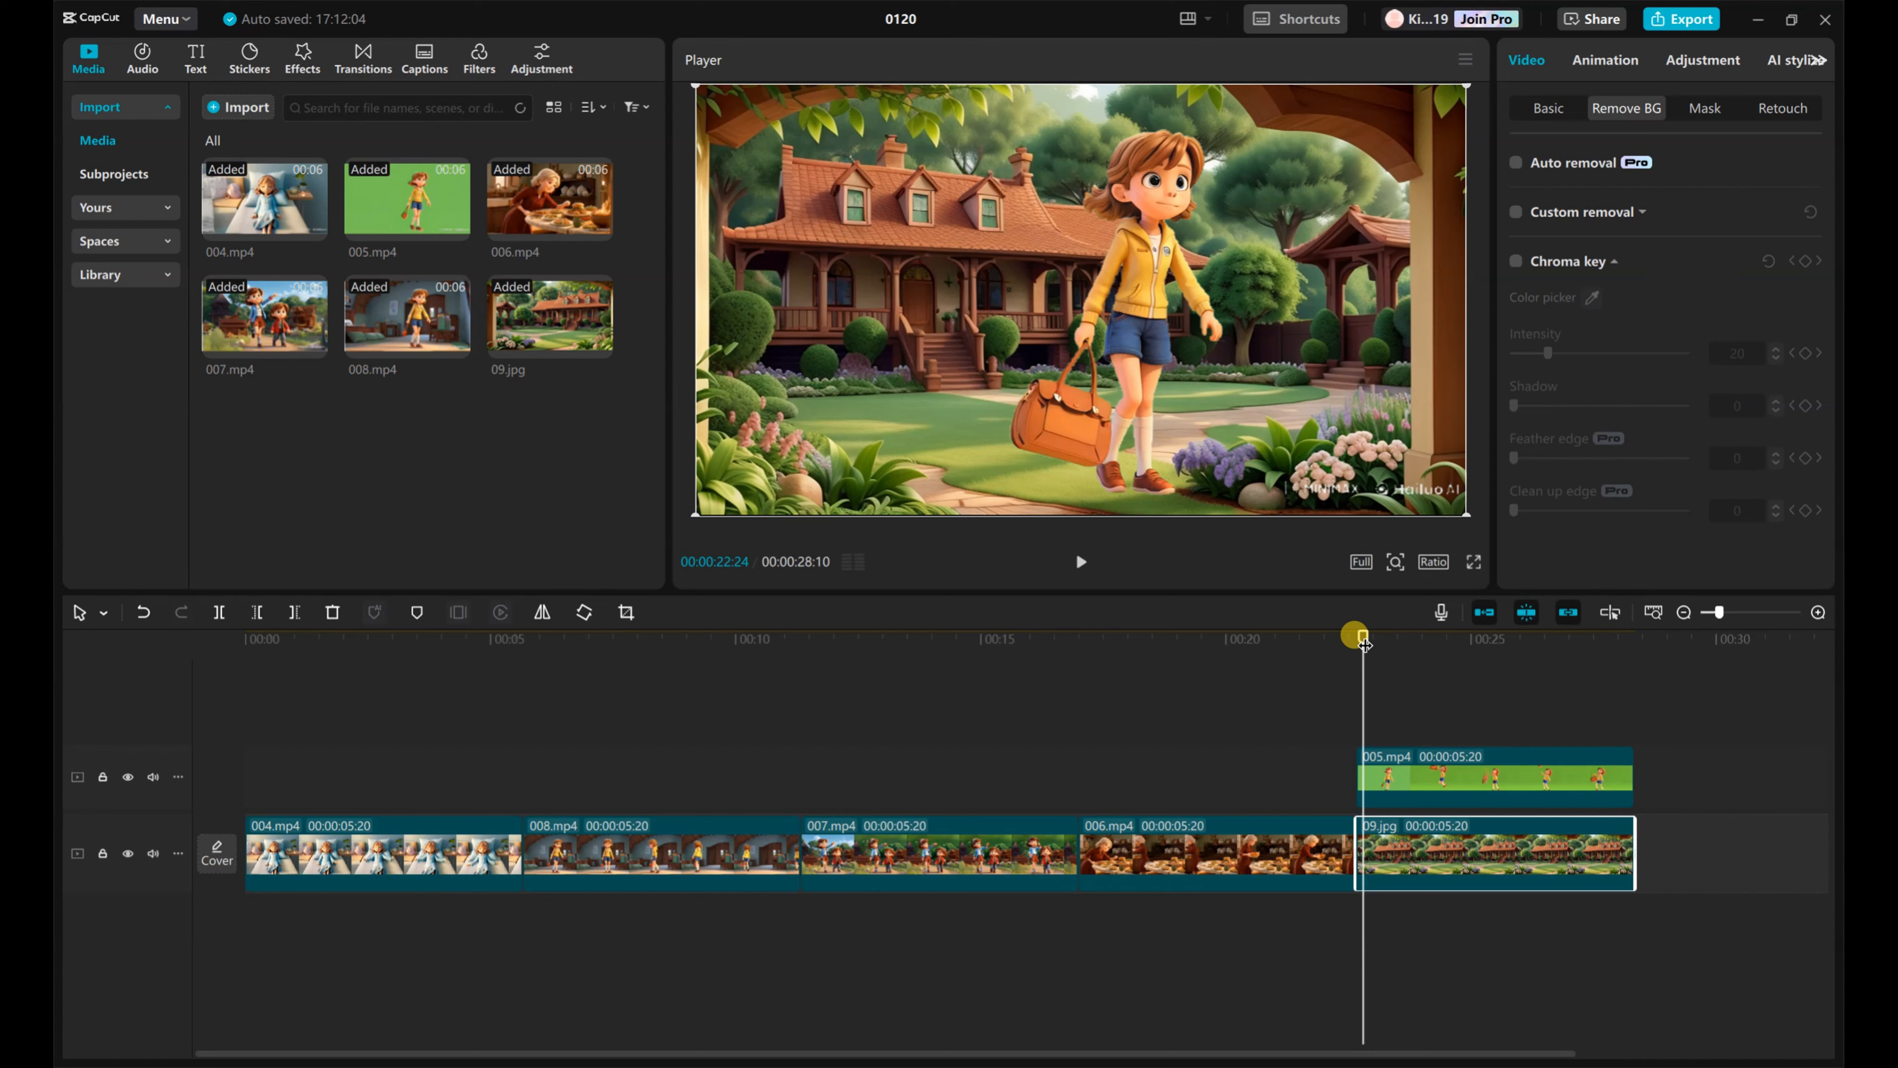
left_click_drag(1360, 636, 1317, 641)
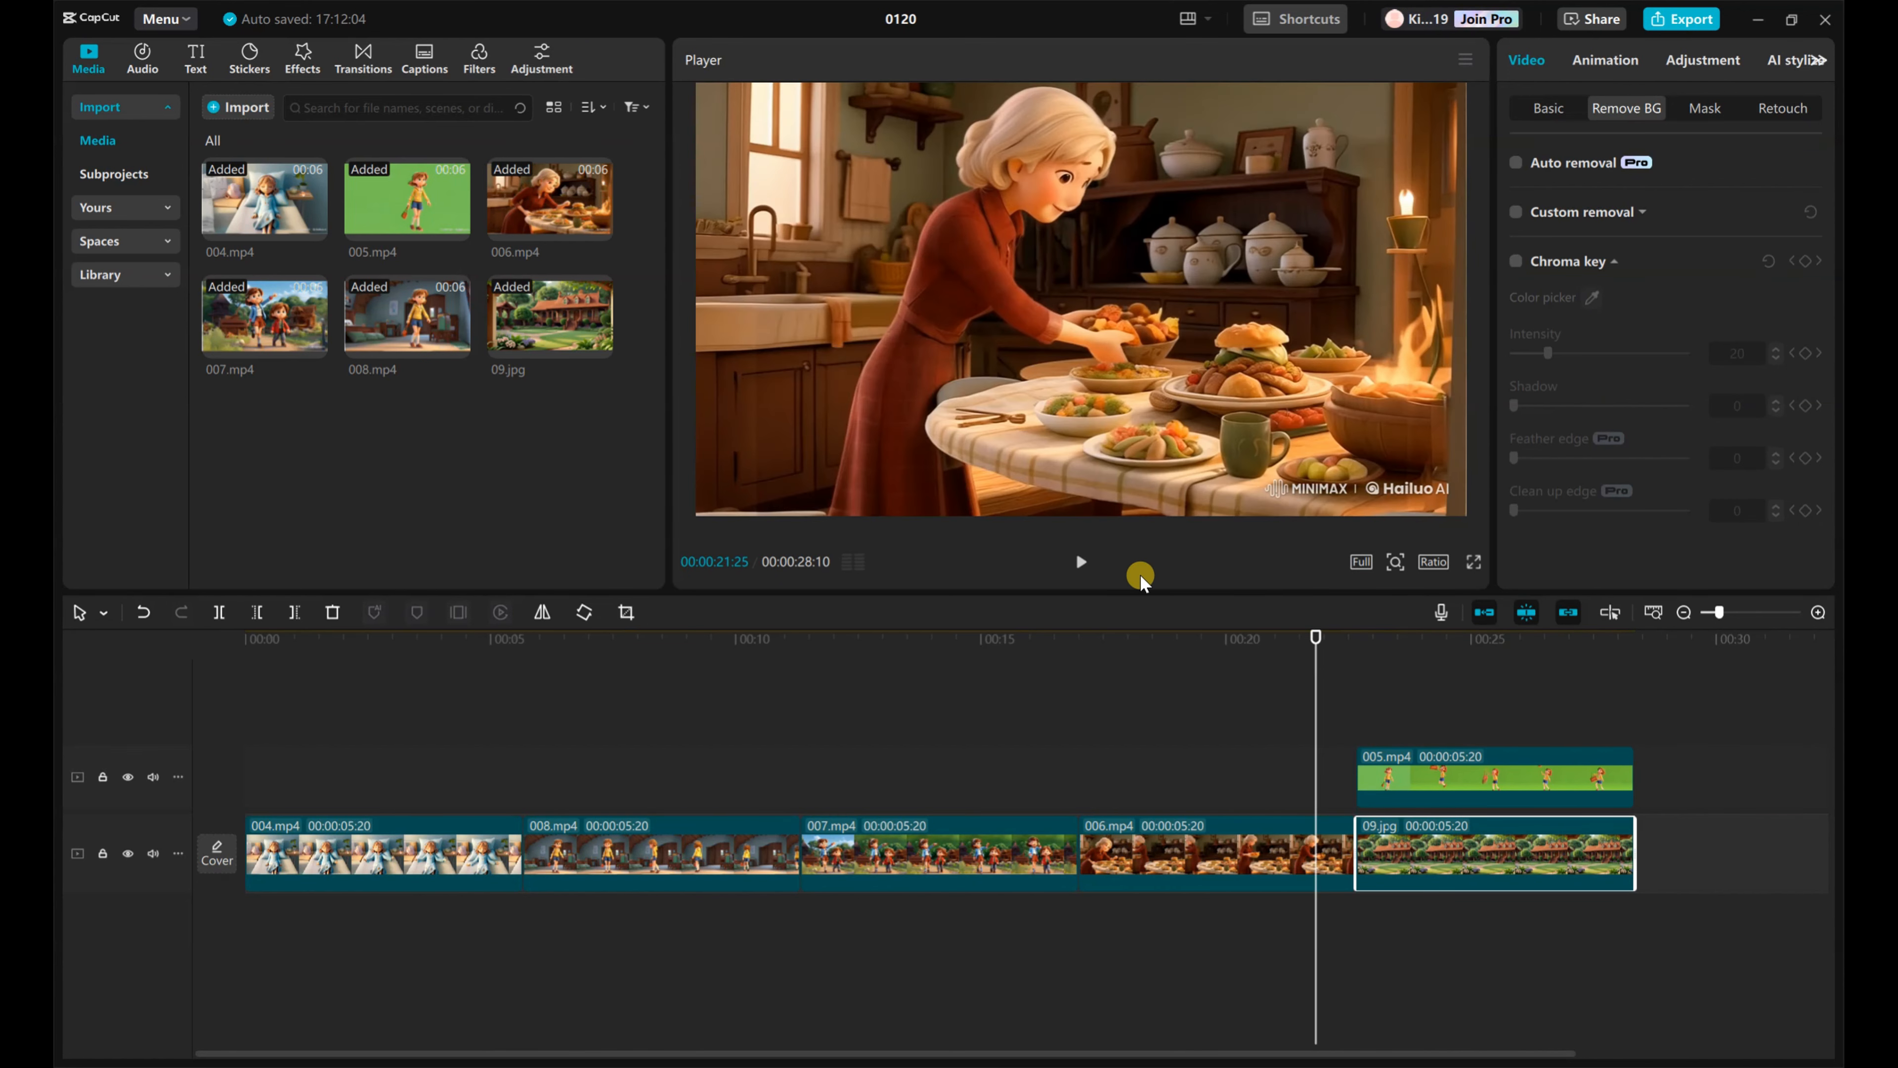
left_click(1078, 566)
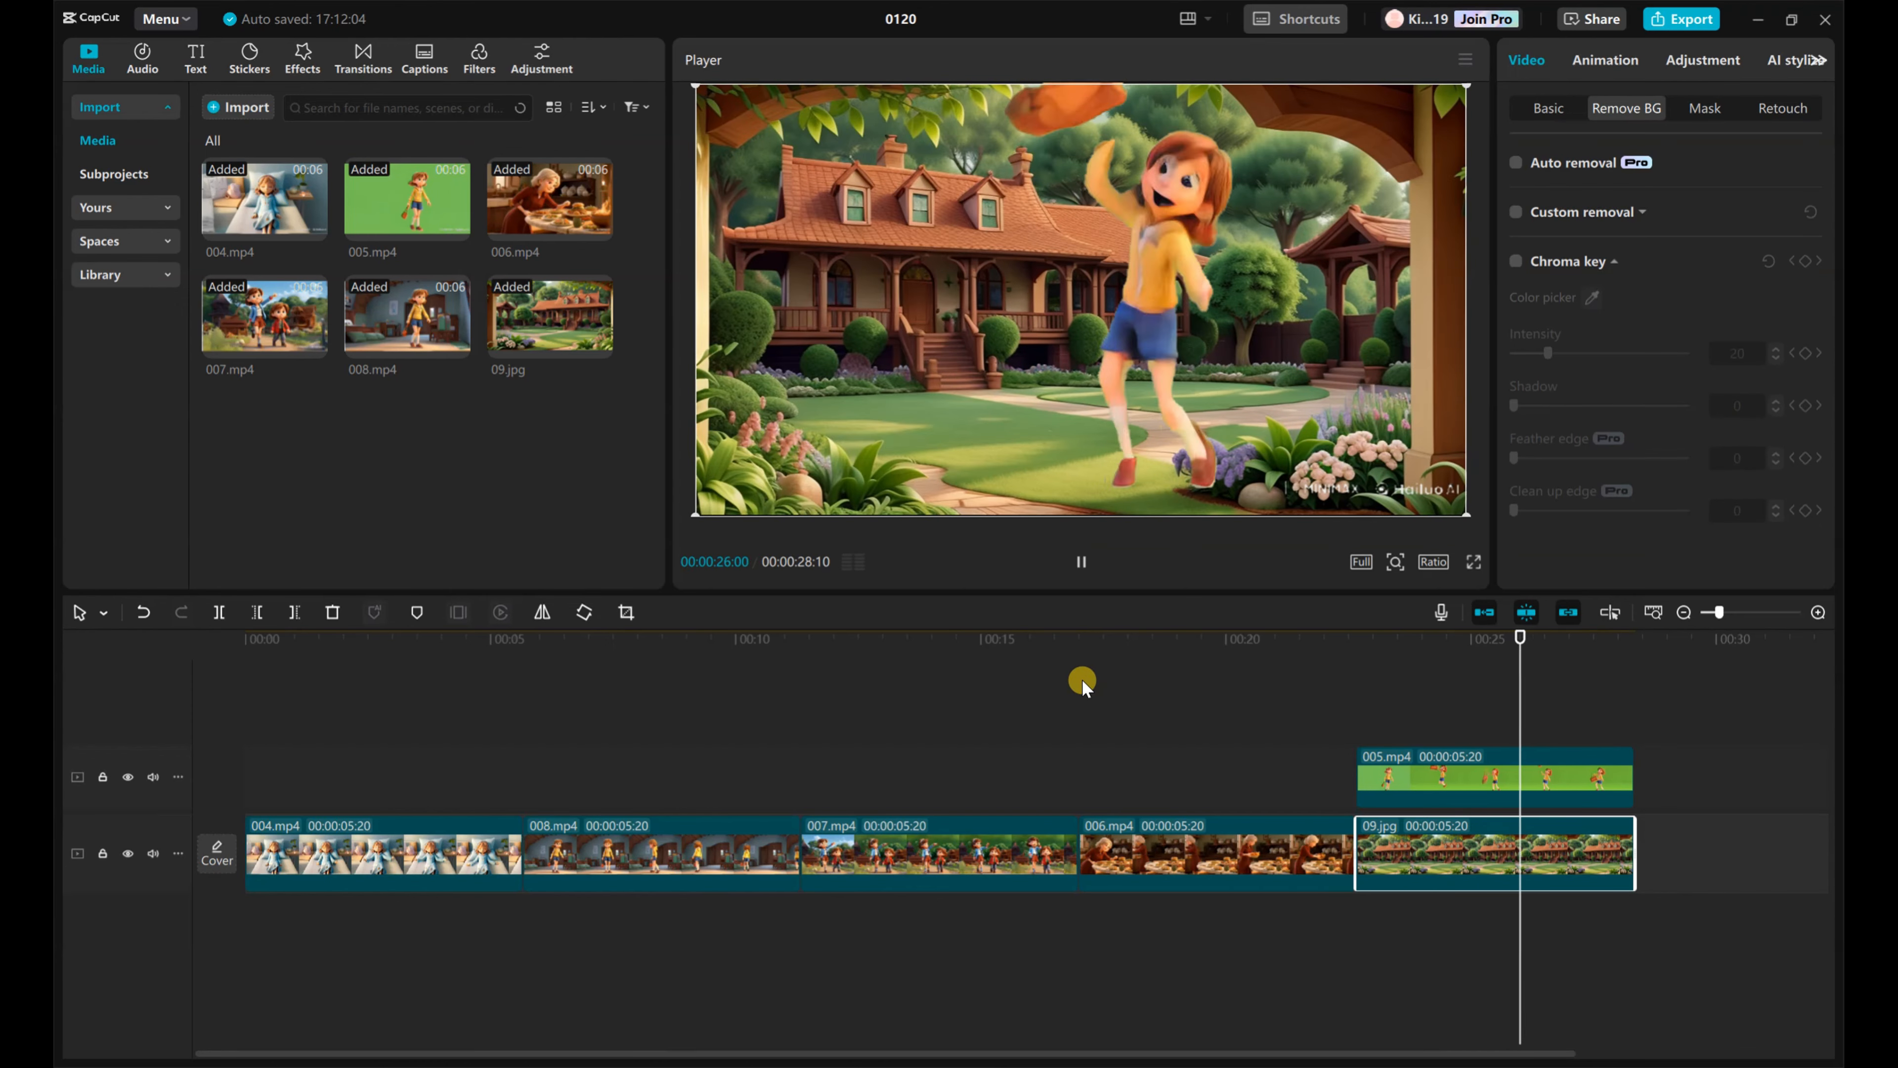
Step: Add the God Rays video effect at the timeline's start, extend it across all of 004.mp4, and preview it
left_click_drag(1629, 634, 217, 559)
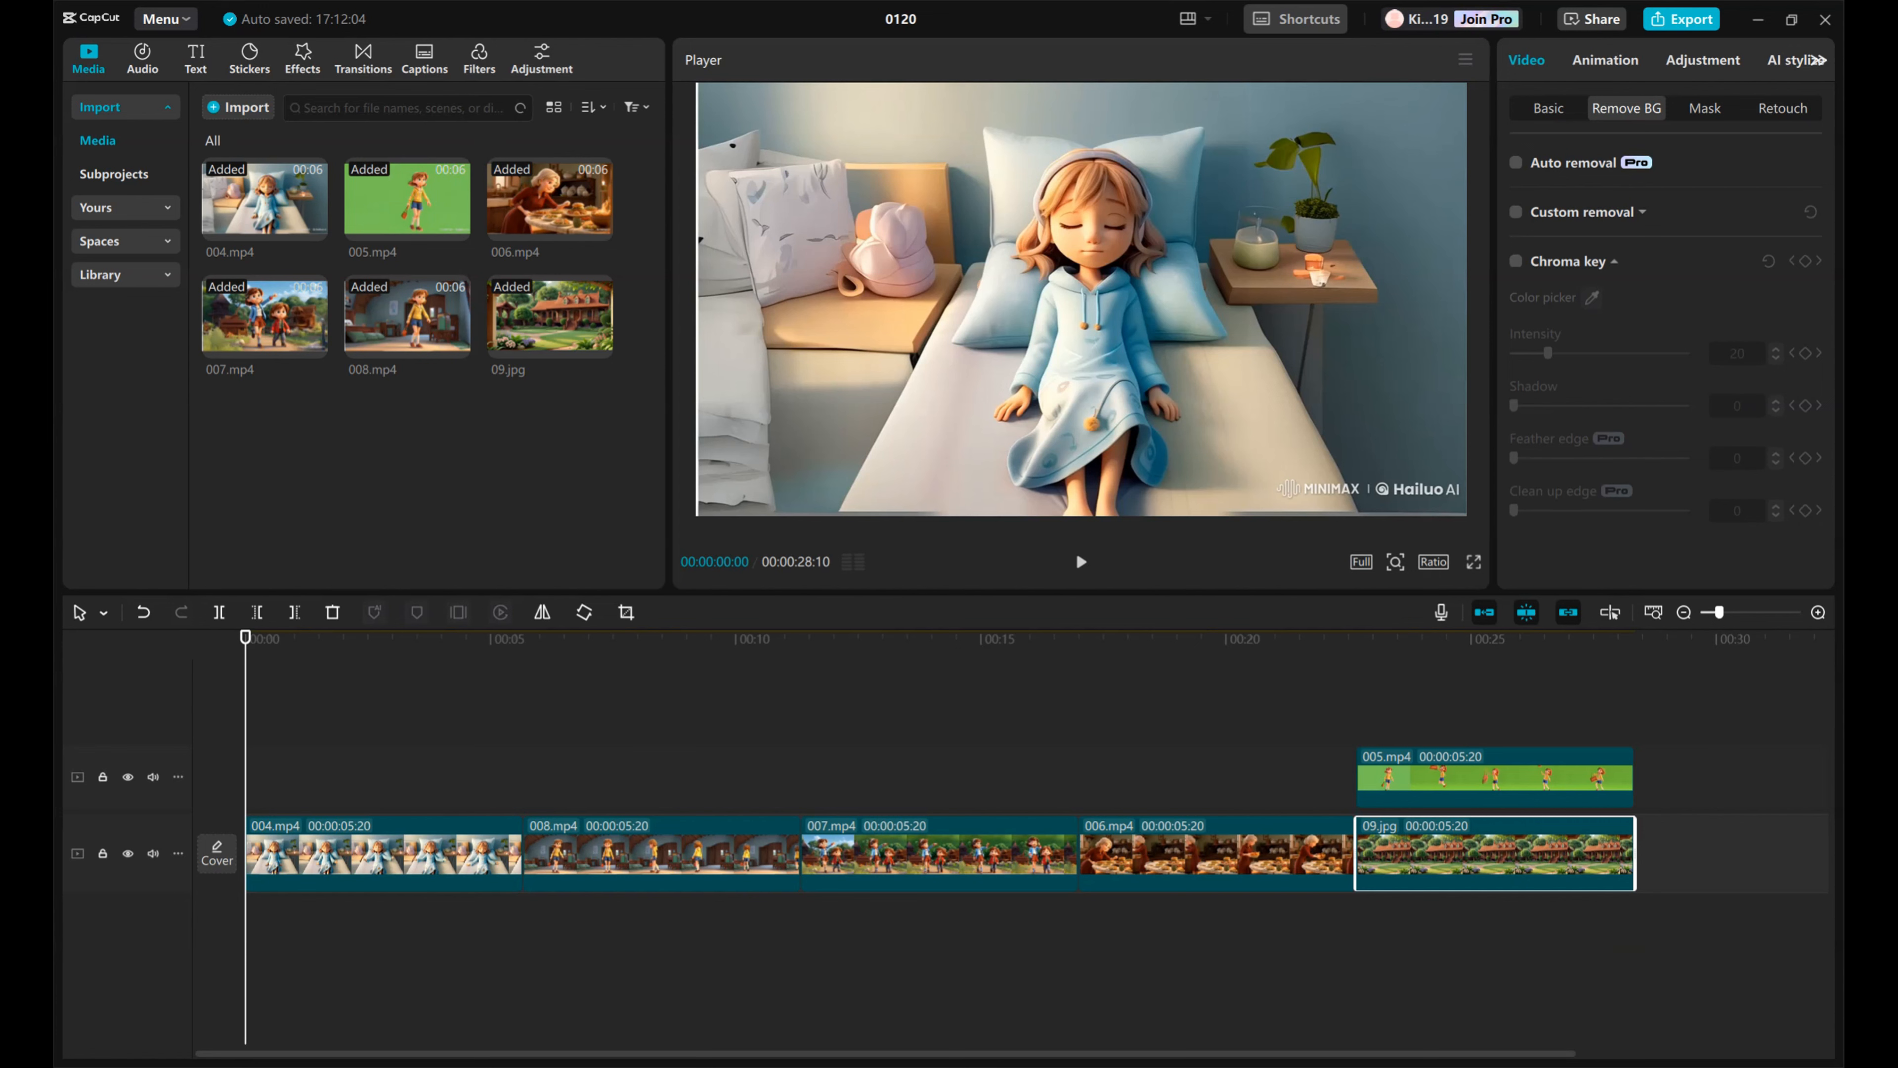
left_click(303, 58)
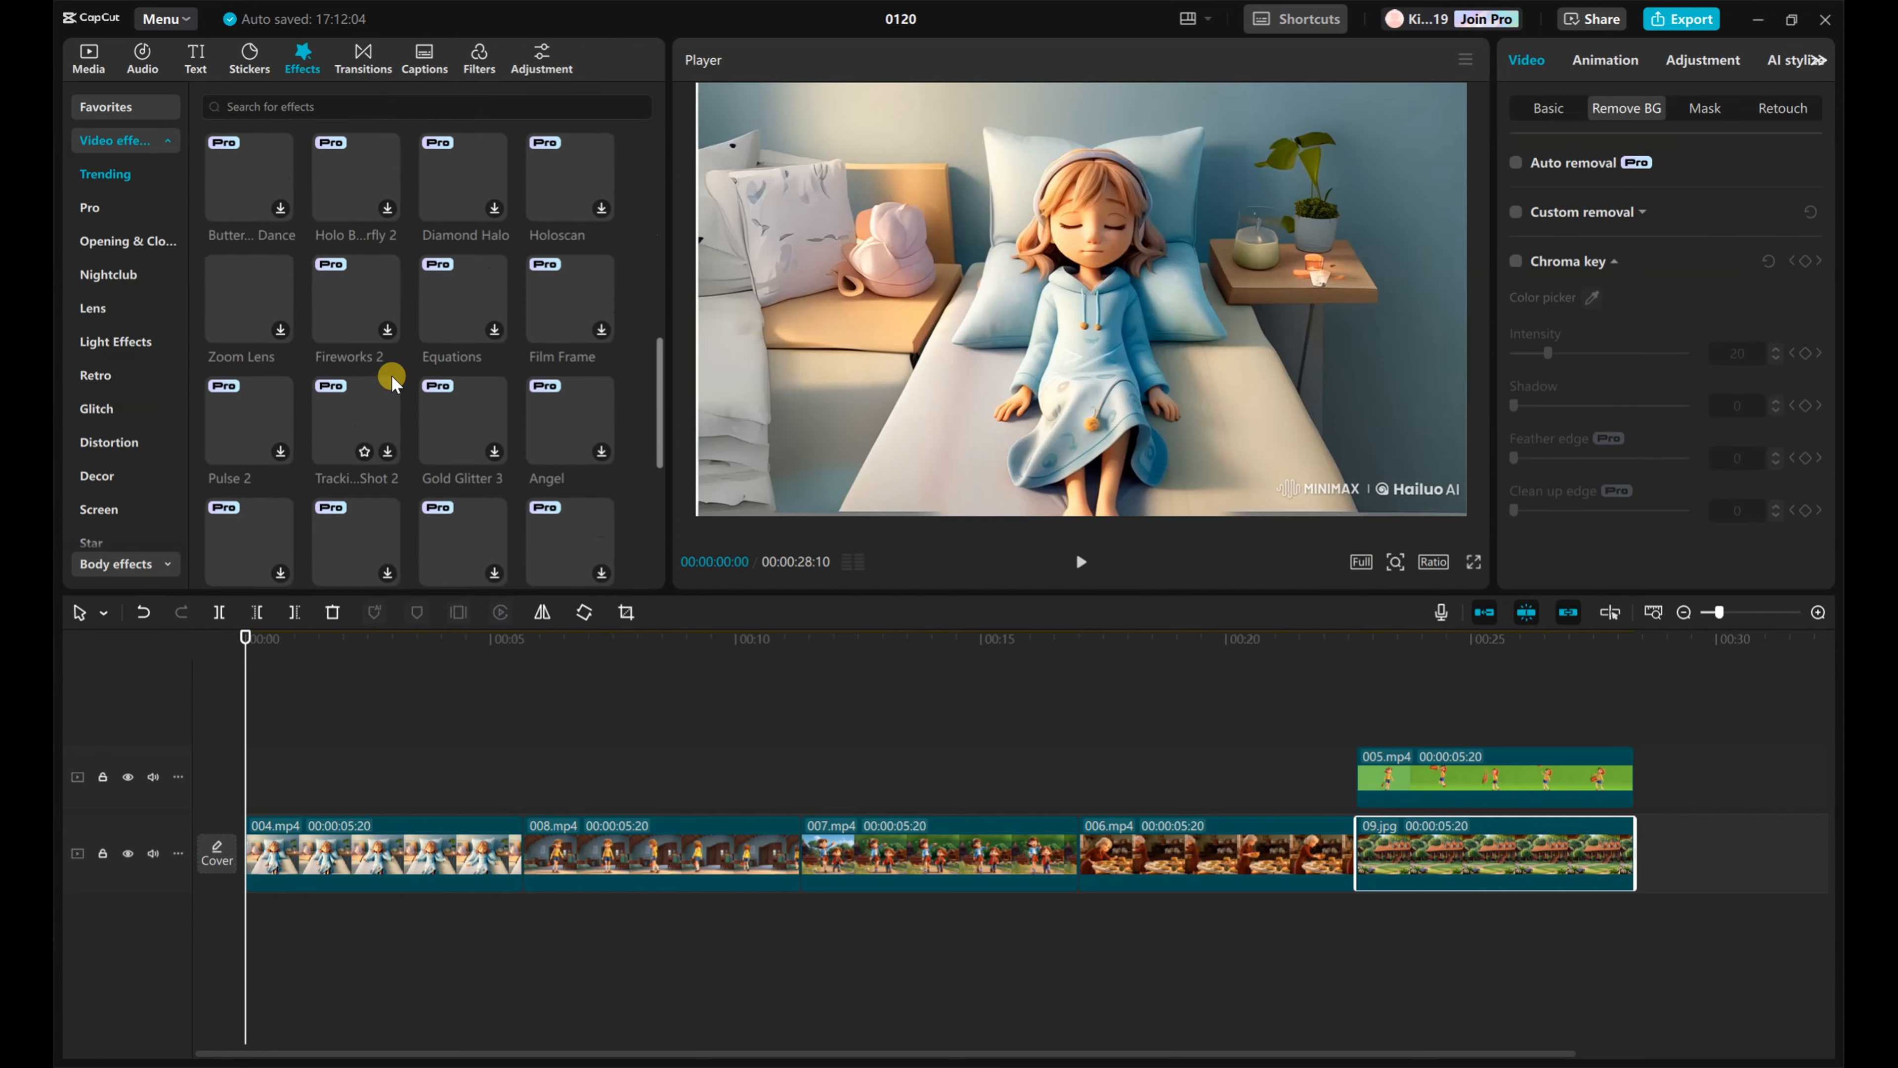
left_click(387, 235)
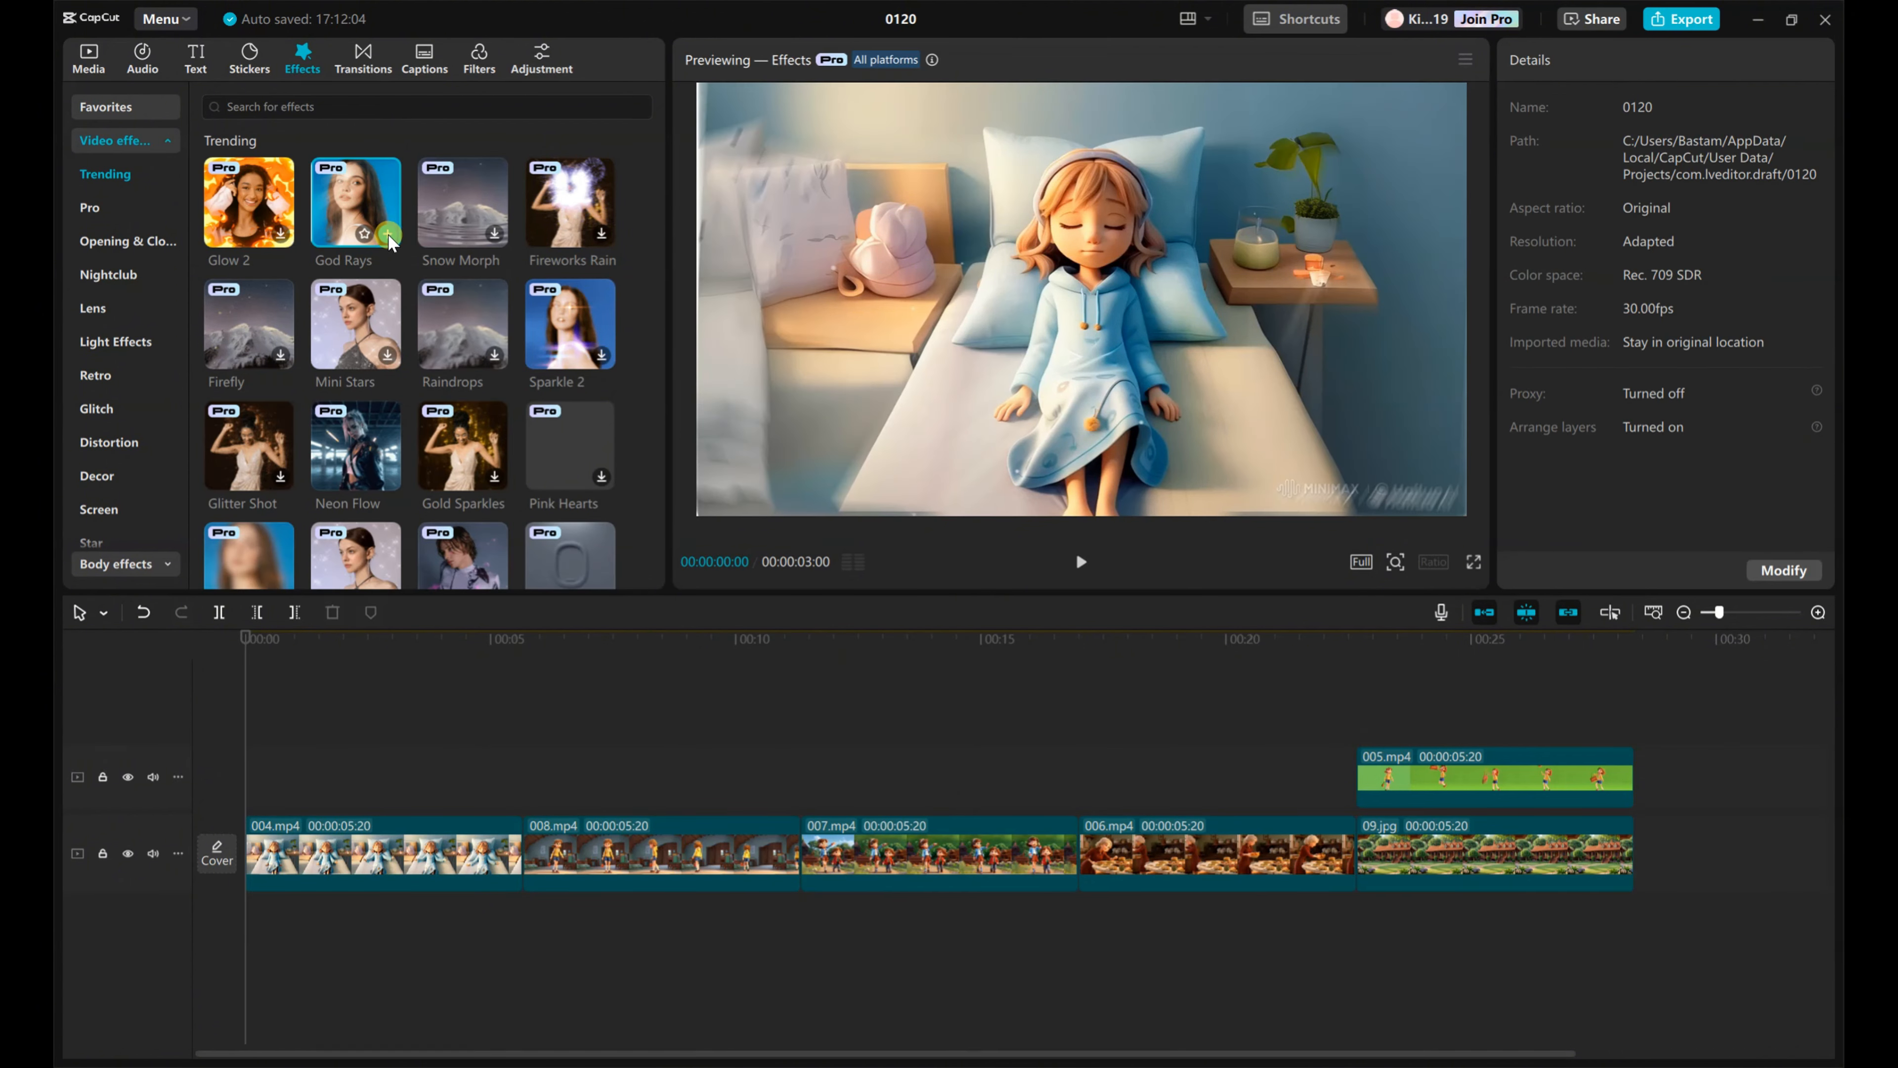
left_click(387, 233)
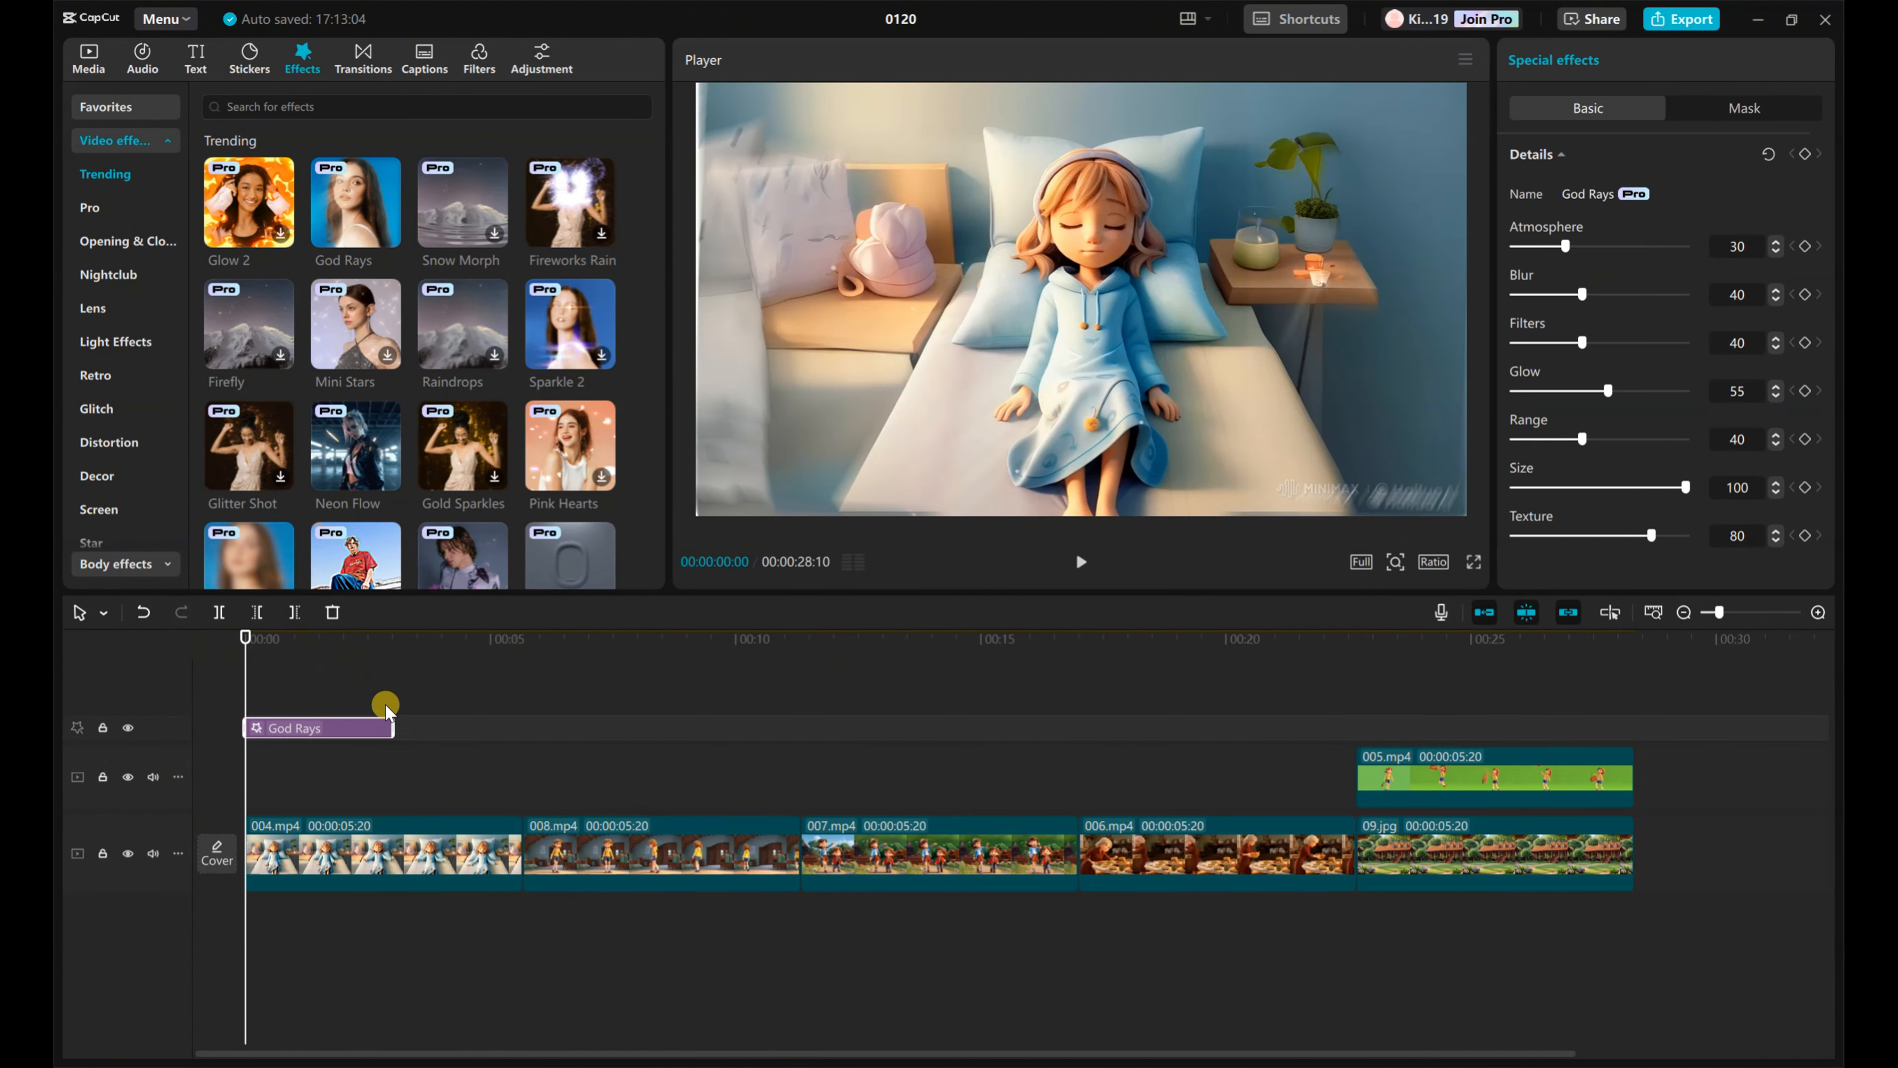
left_click_drag(392, 726, 523, 729)
key("space")
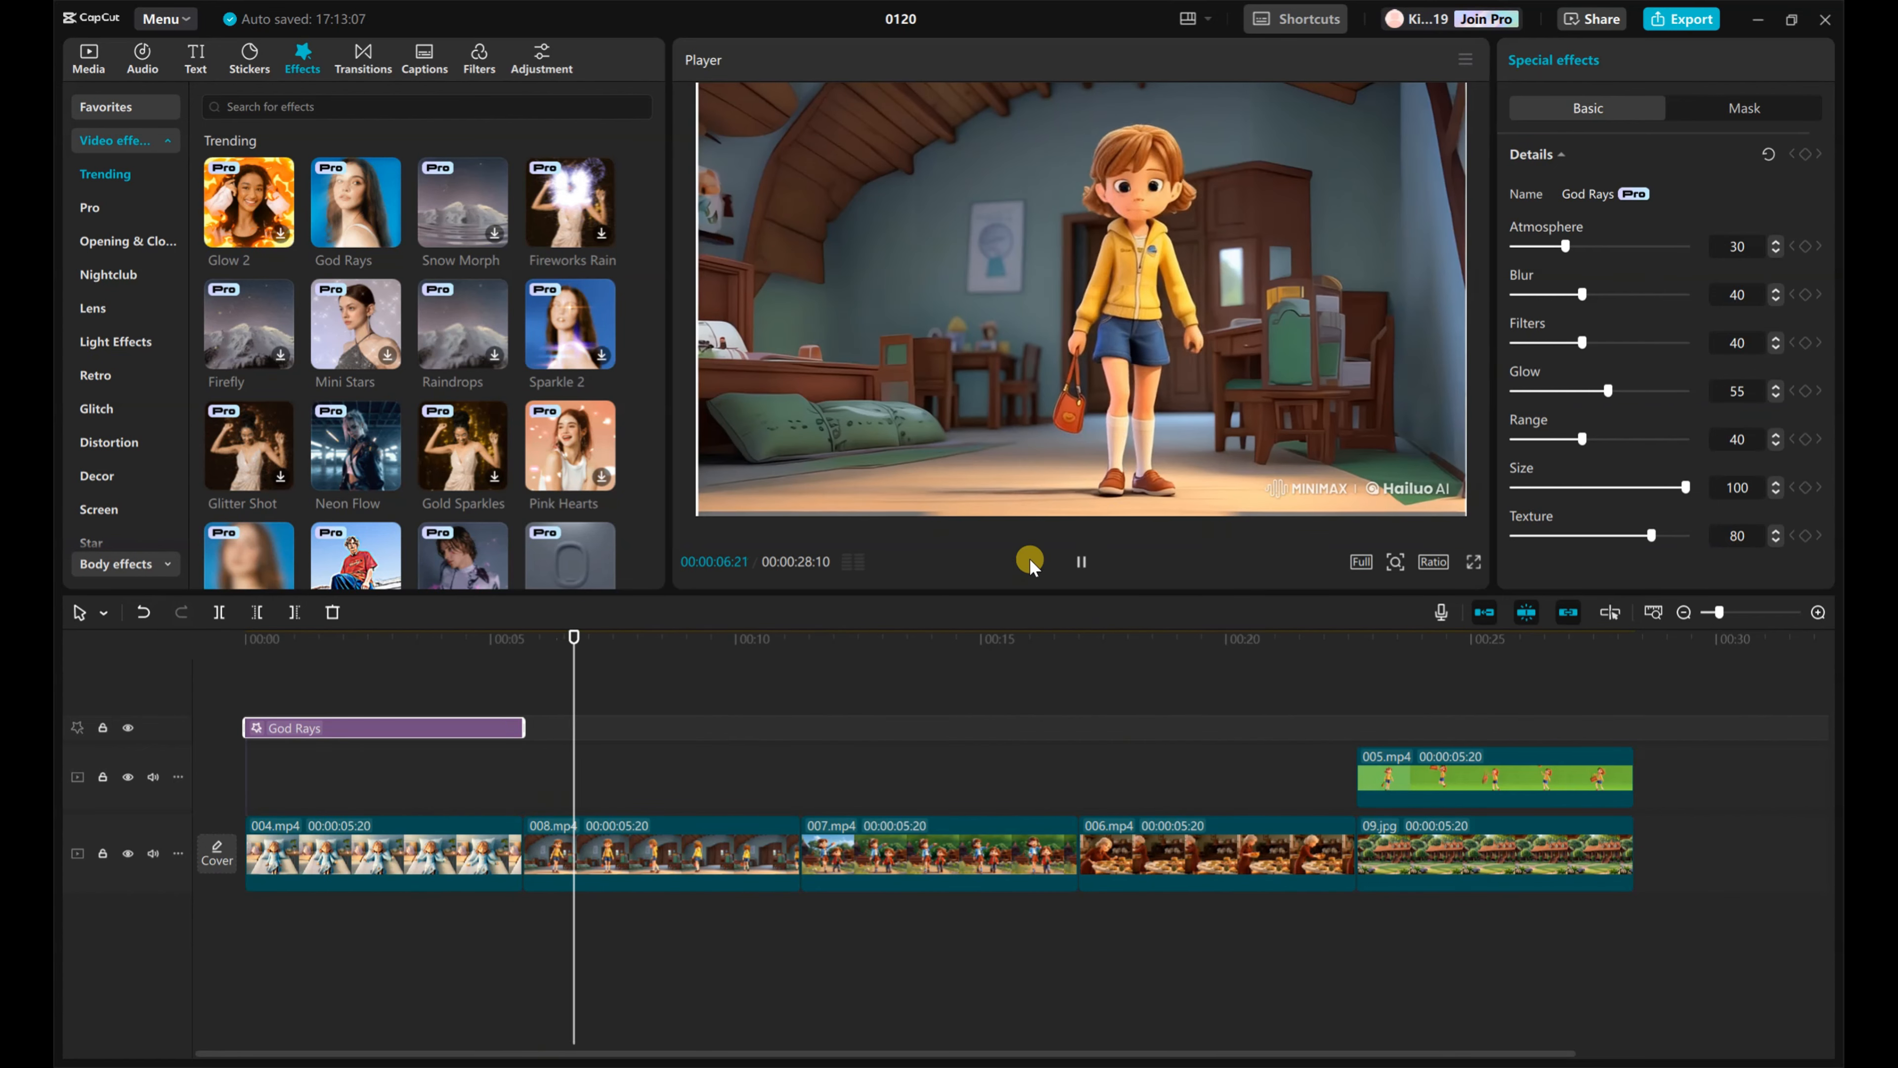
left_click(1081, 561)
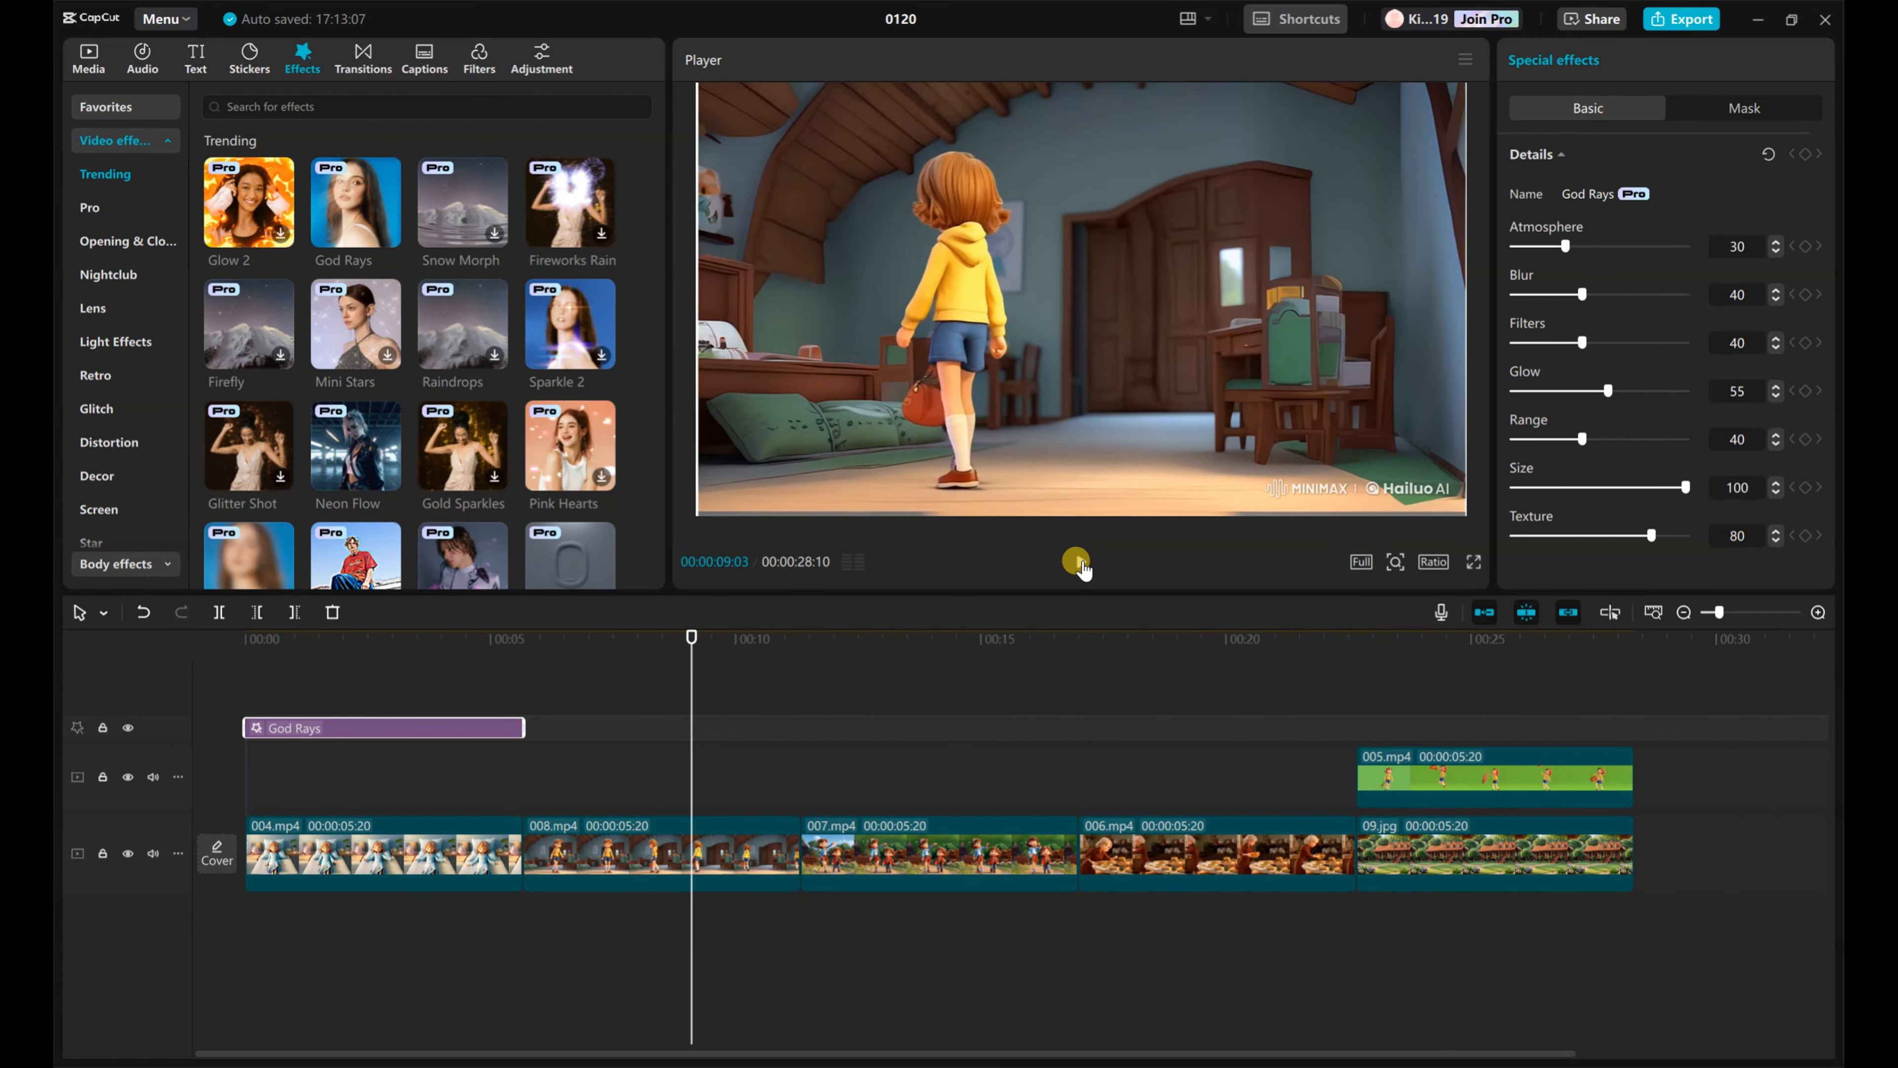